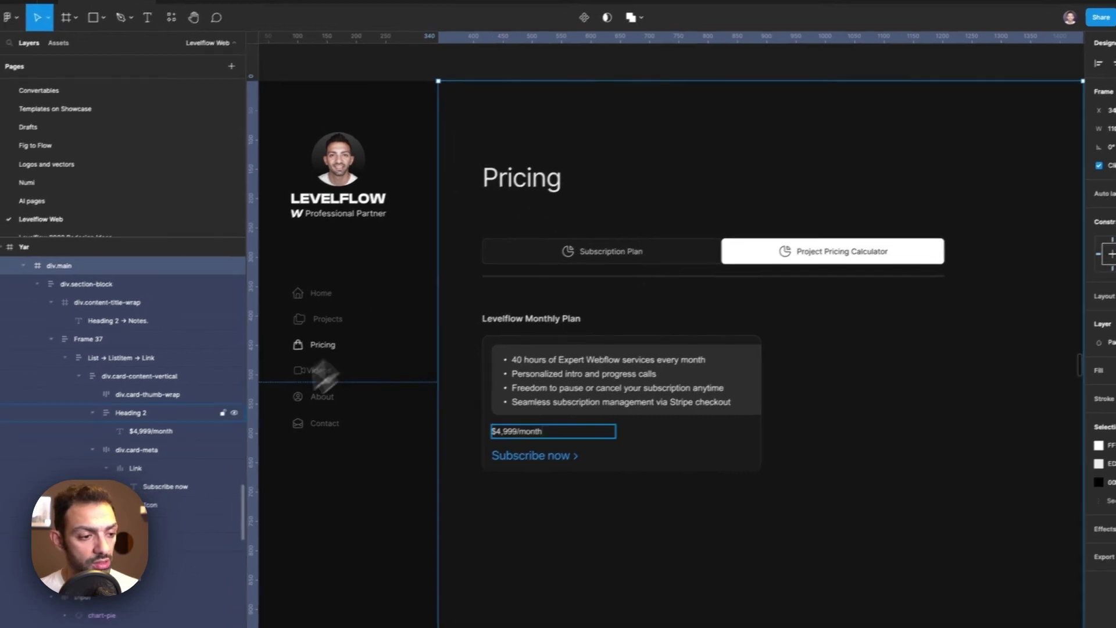
# Inspect the pricing tabs bar, the Subscription Plan and Project Pricing Calculator tabs, and the plan card.
pyautogui.click(504, 255)
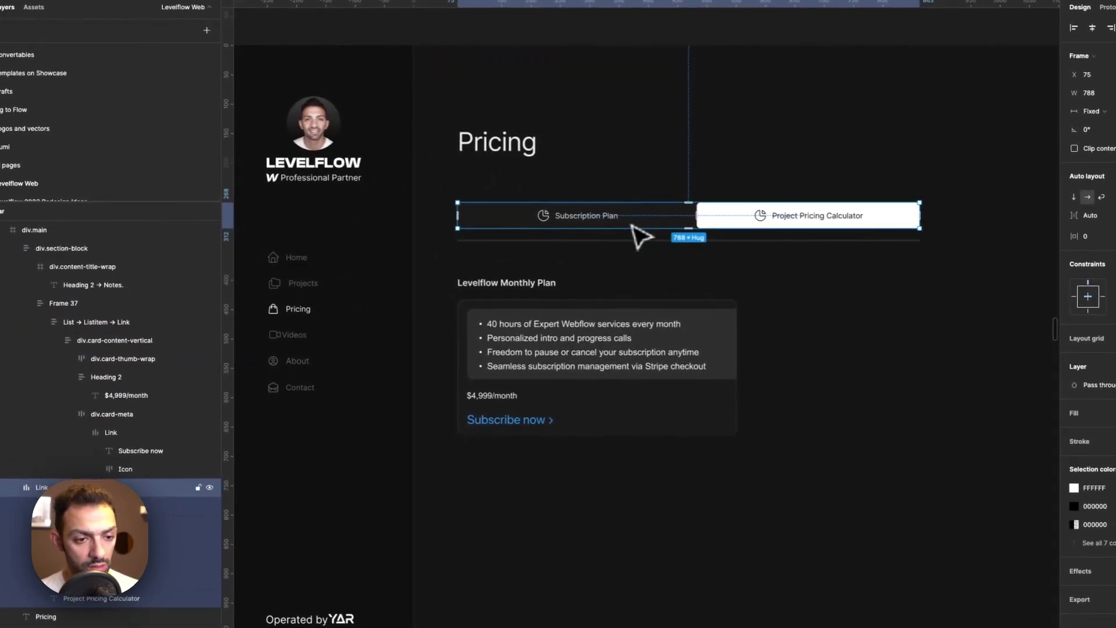
pyautogui.click(668, 223)
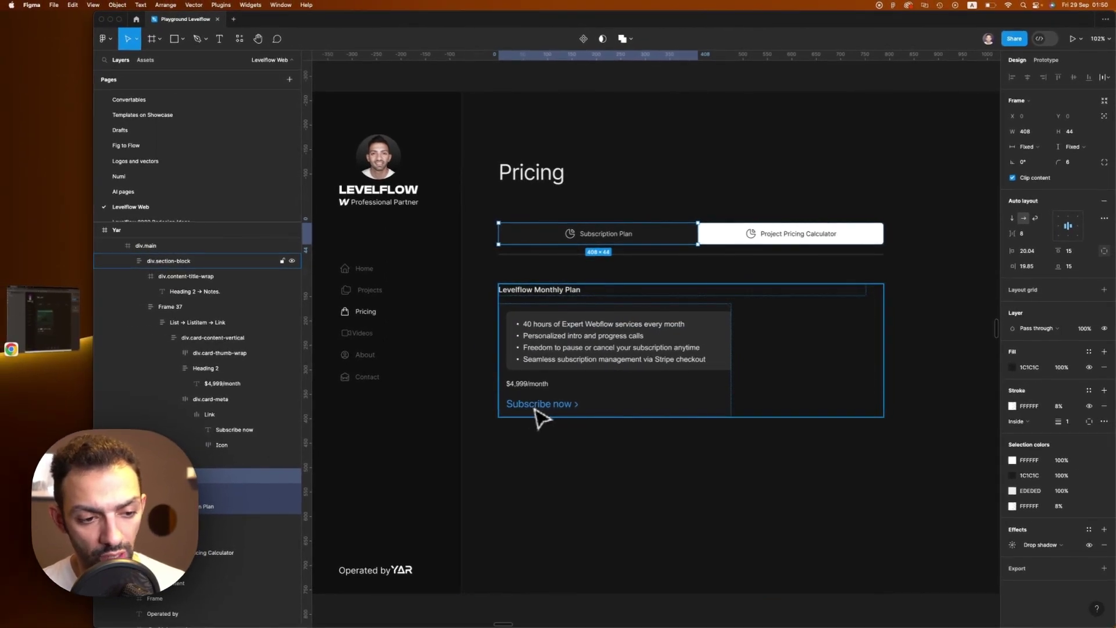
pyautogui.click(741, 234)
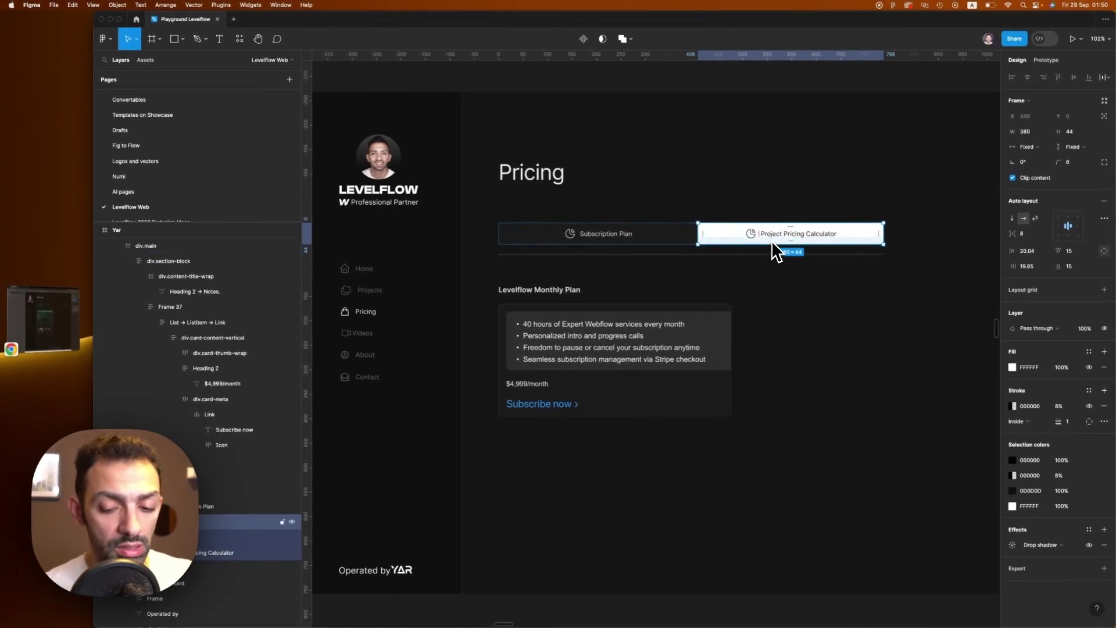
pyautogui.click(666, 237)
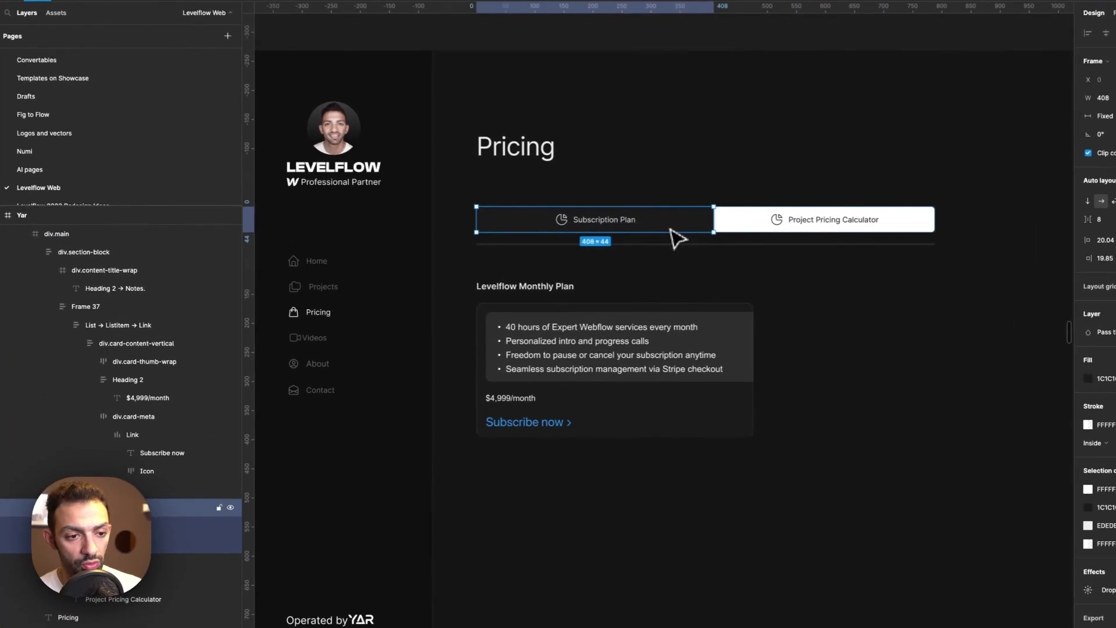
pyautogui.click(659, 367)
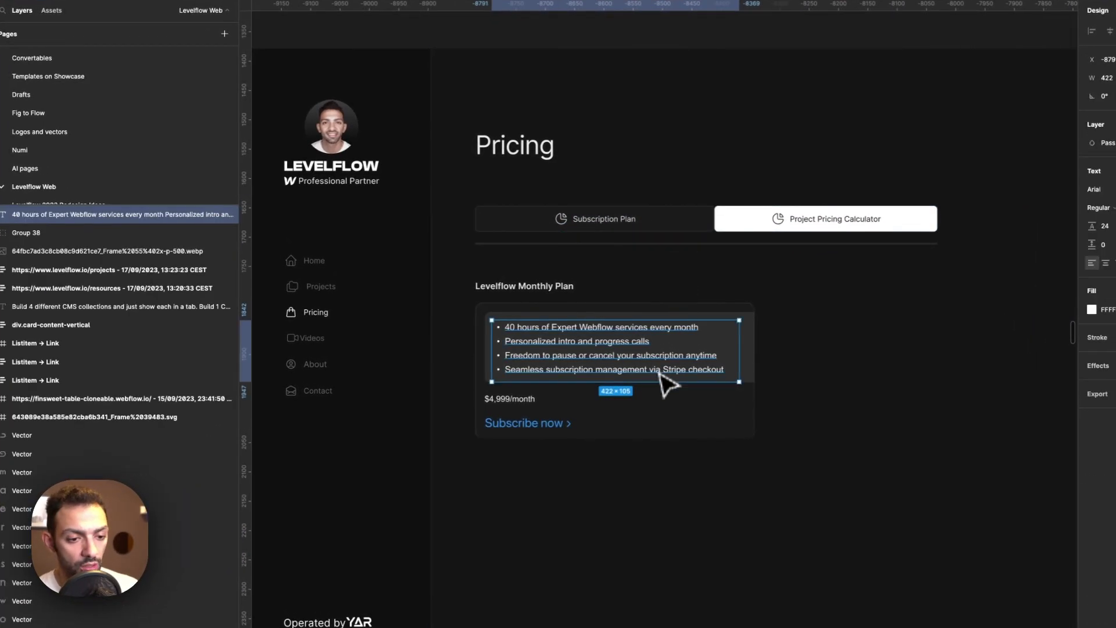
pyautogui.click(655, 395)
pyautogui.scroll(5, 501, 414)
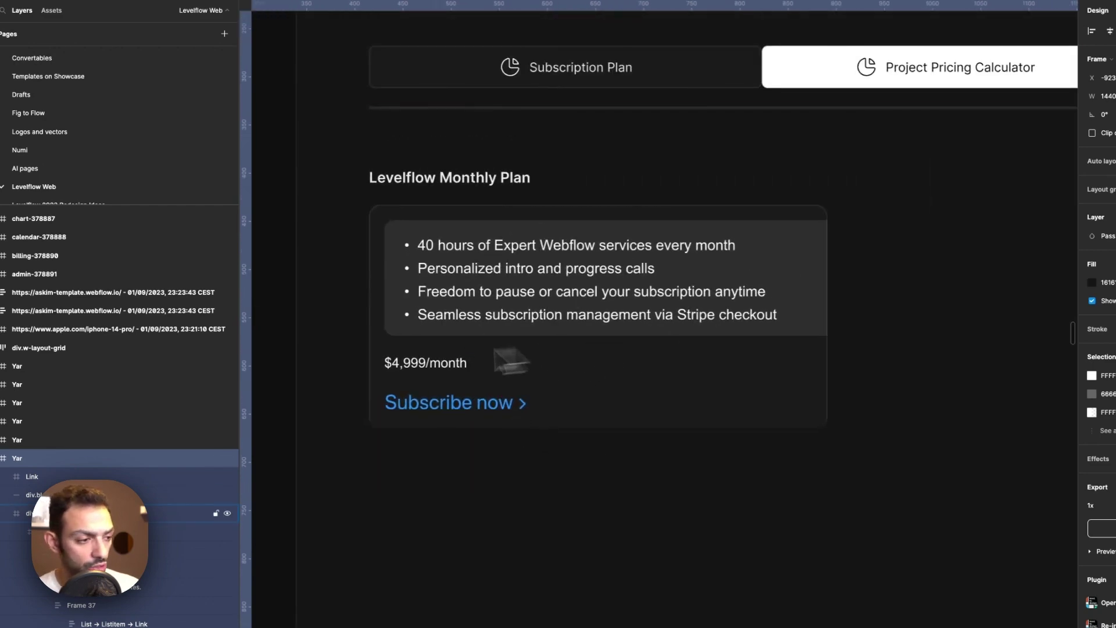
# Bring Chrome forward and show the Stripe Billing Subscriptions tab.
pyautogui.moveTo(0, 316)
pyautogui.click(44, 298)
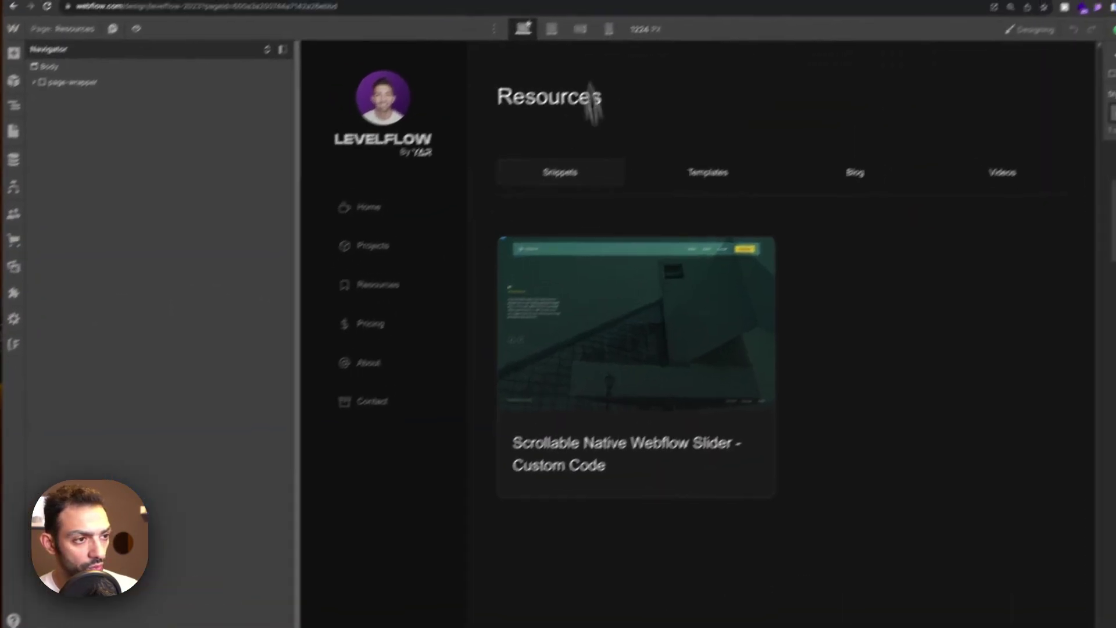
pyautogui.click(334, 14)
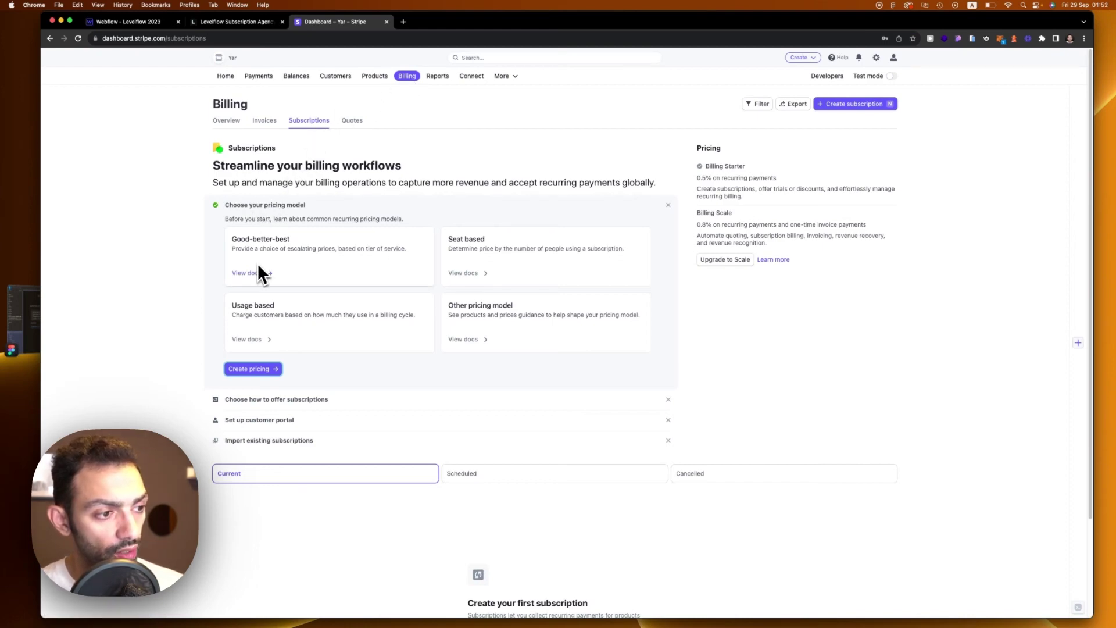
# Start a new pricing product named Levelflow Subscription from the saved name.
pyautogui.click(256, 369)
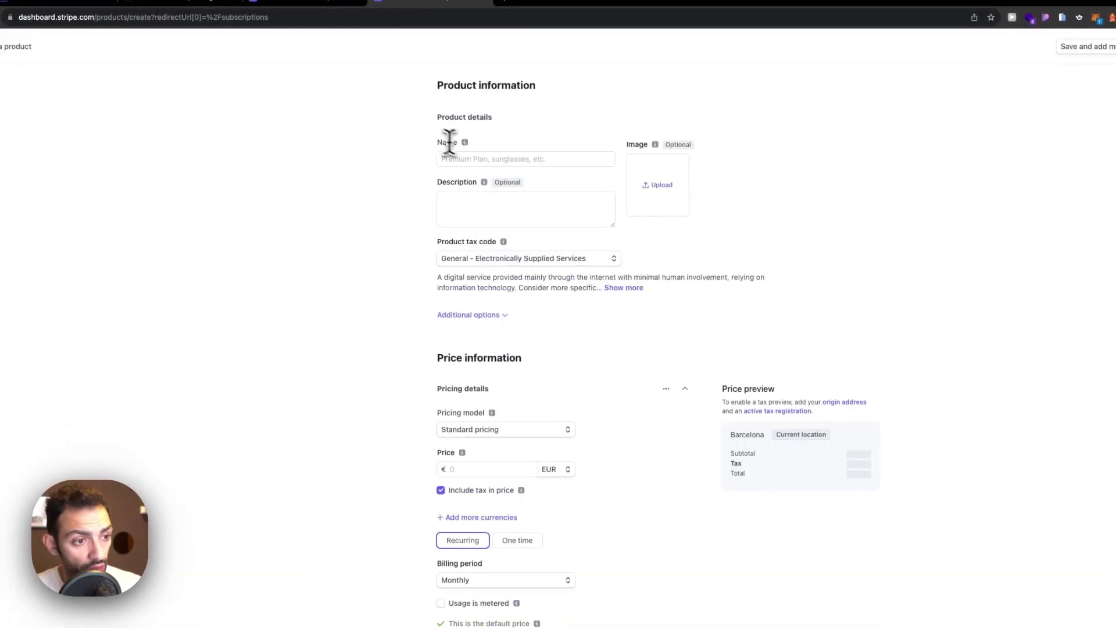
pyautogui.click(459, 157)
pyautogui.click(505, 182)
# Go through the description and price fields, keeping the billing period on Monthly.
pyautogui.click(488, 213)
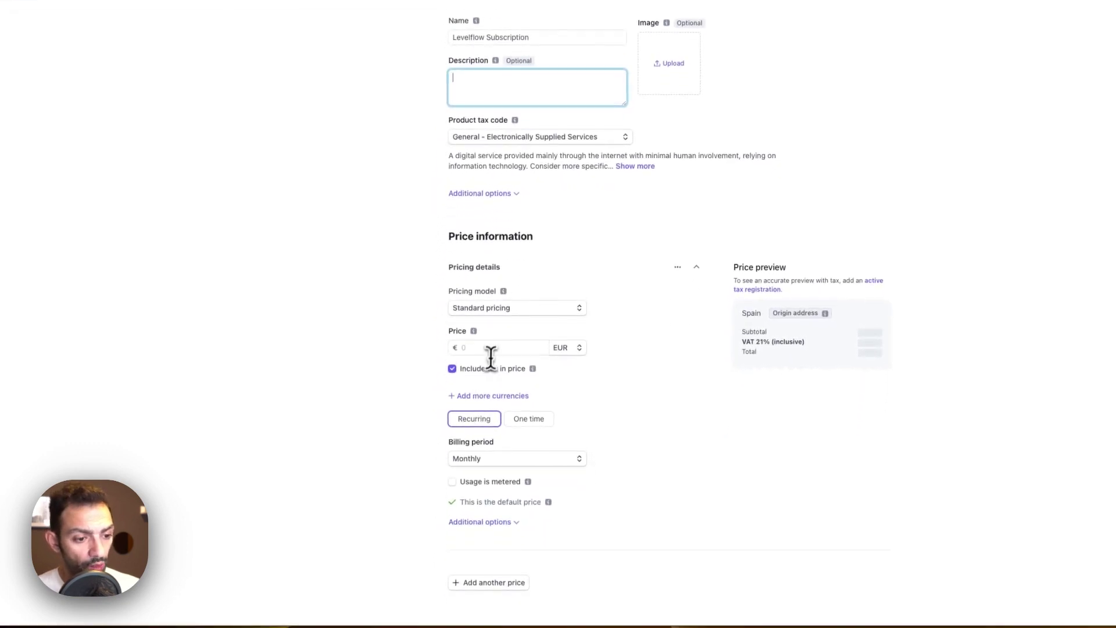
pyautogui.click(494, 386)
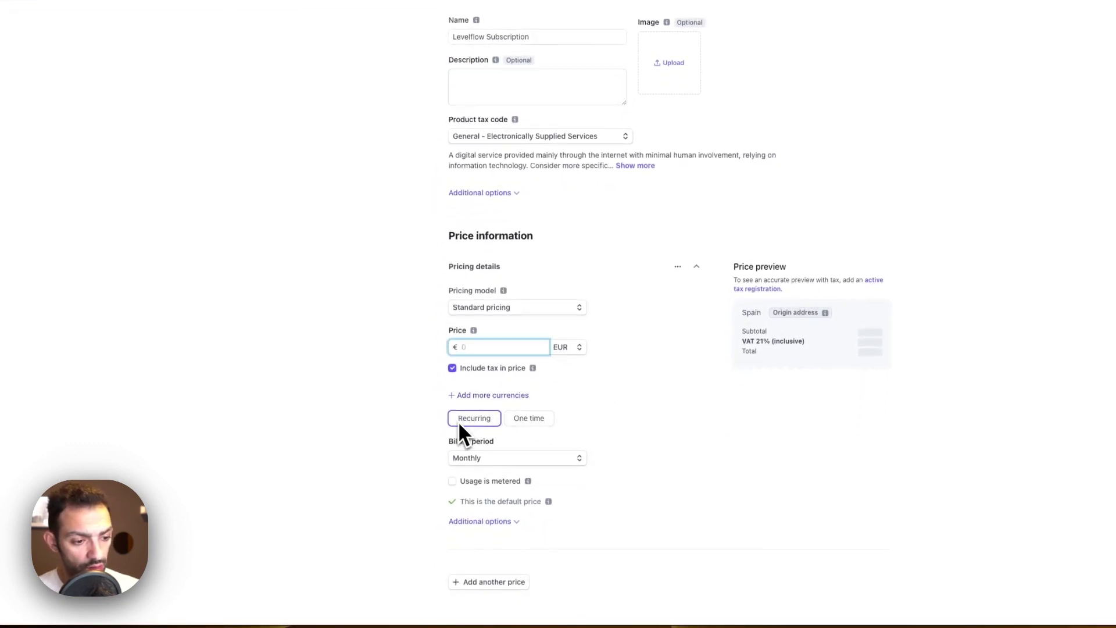
pyautogui.click(529, 459)
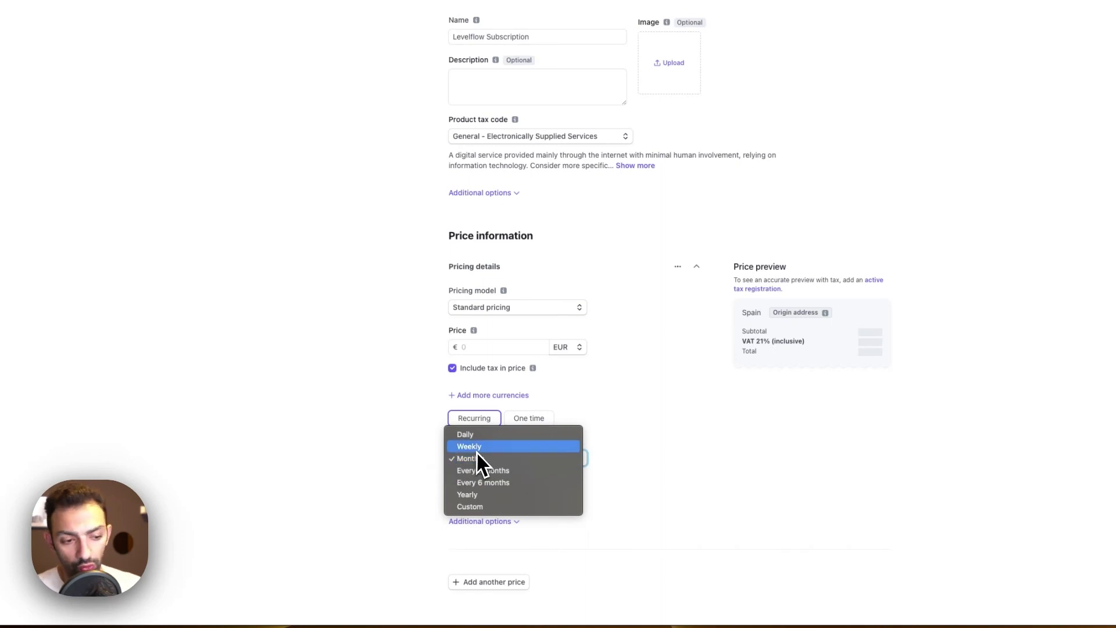
pyautogui.click(429, 474)
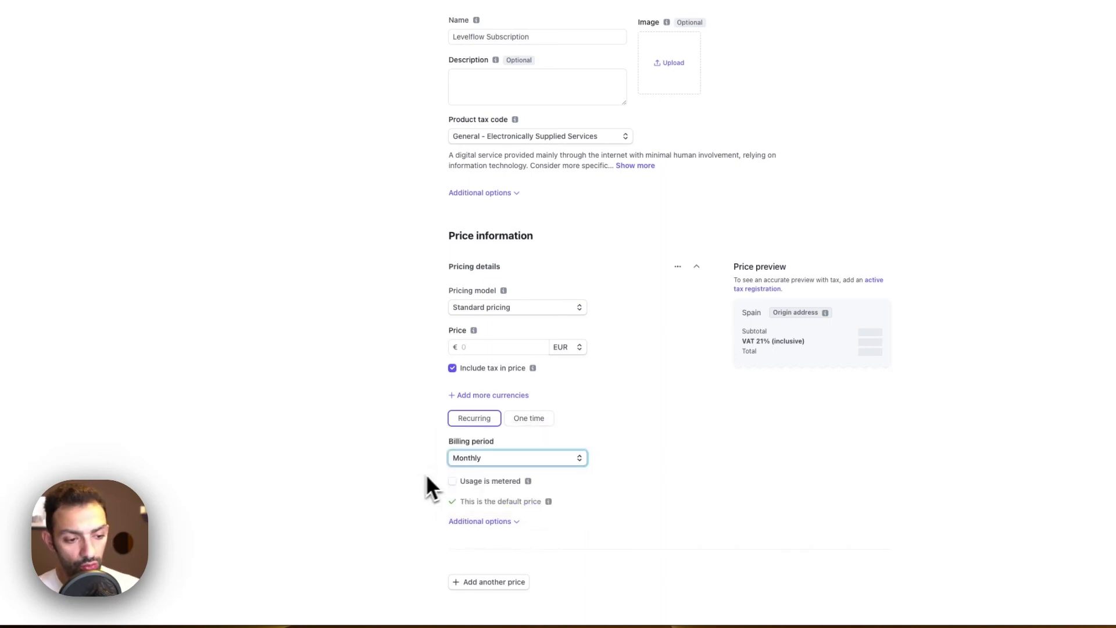
pyautogui.click(470, 462)
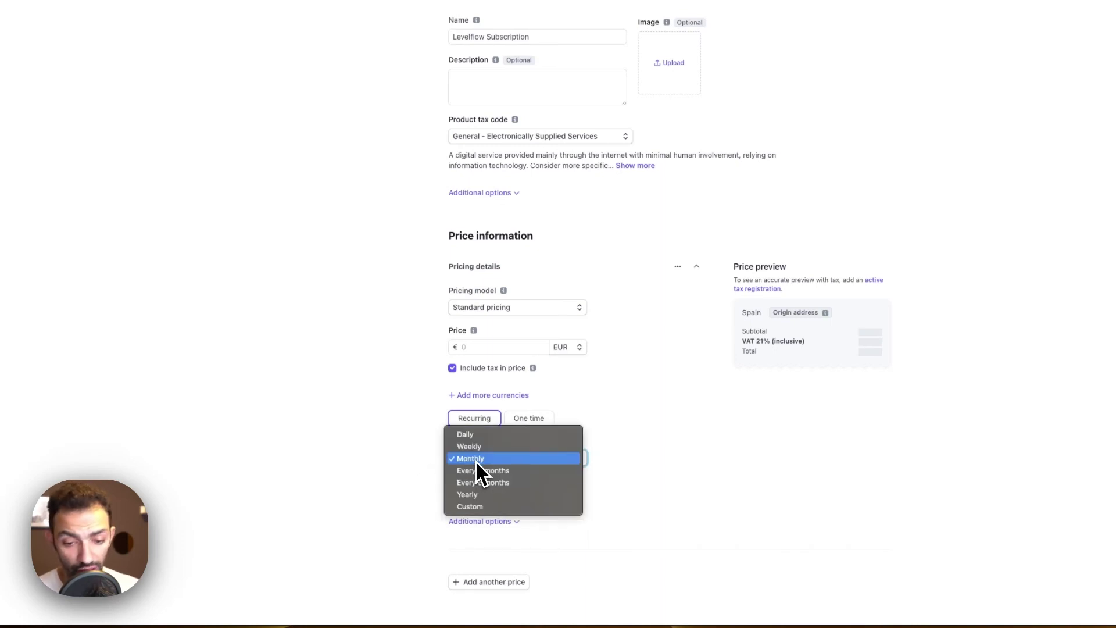
pyautogui.click(411, 480)
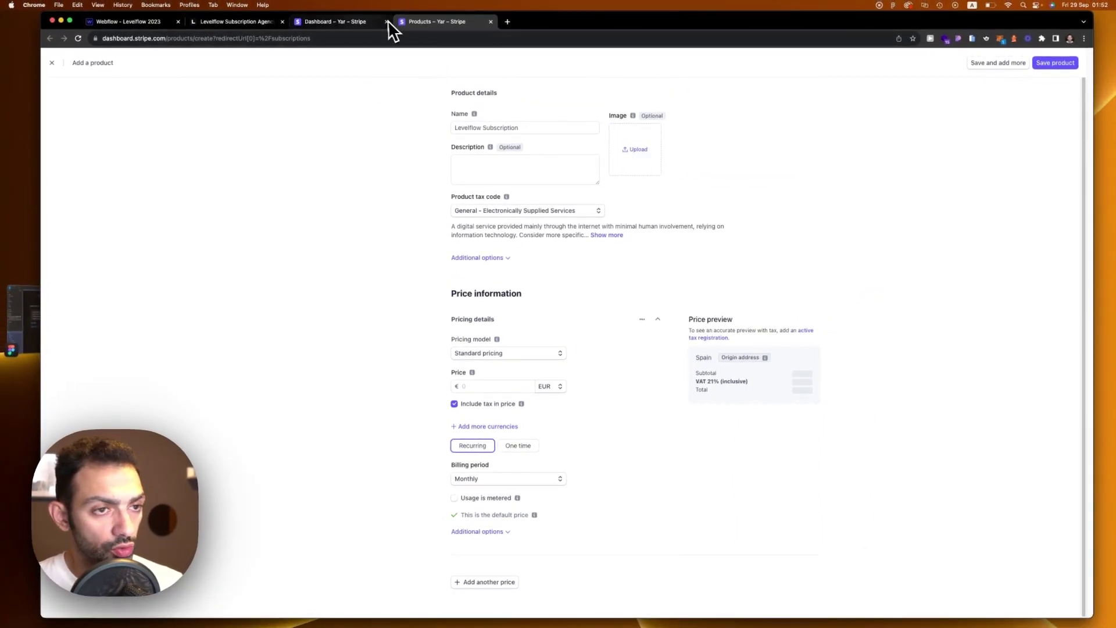
# Close the unfinished product page and expand 'Choose how to offer subscriptions'.
pyautogui.click(490, 22)
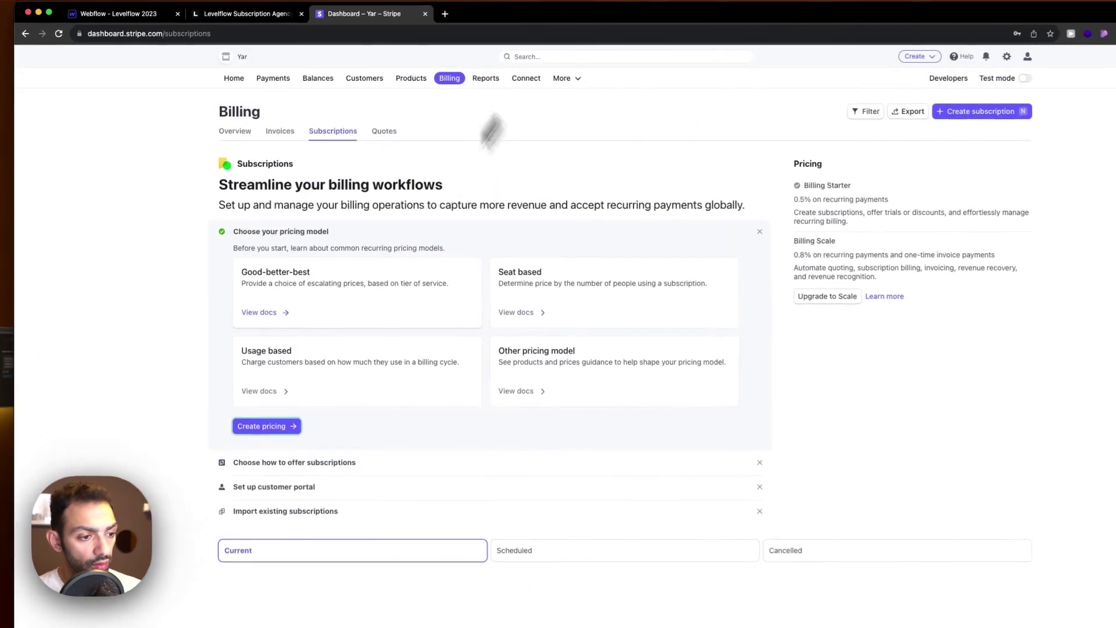
pyautogui.click(340, 467)
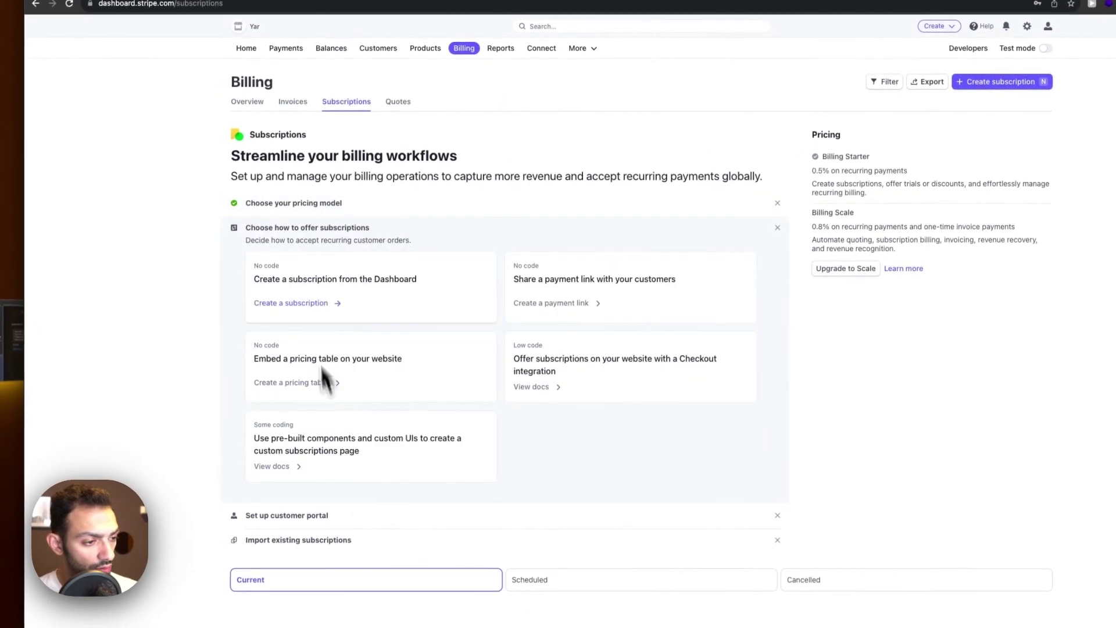
pyautogui.scroll(-3, 166, 262)
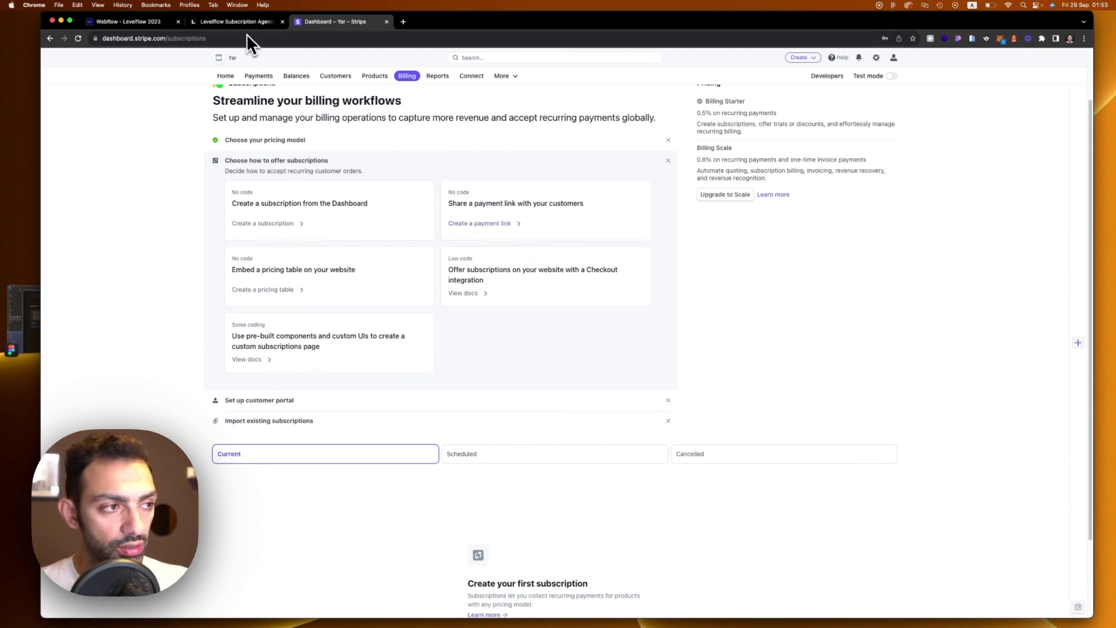
# Start a payment link for Levelflow Subscription at €4,999.00/month, allowing promotion codes.
pyautogui.click(498, 232)
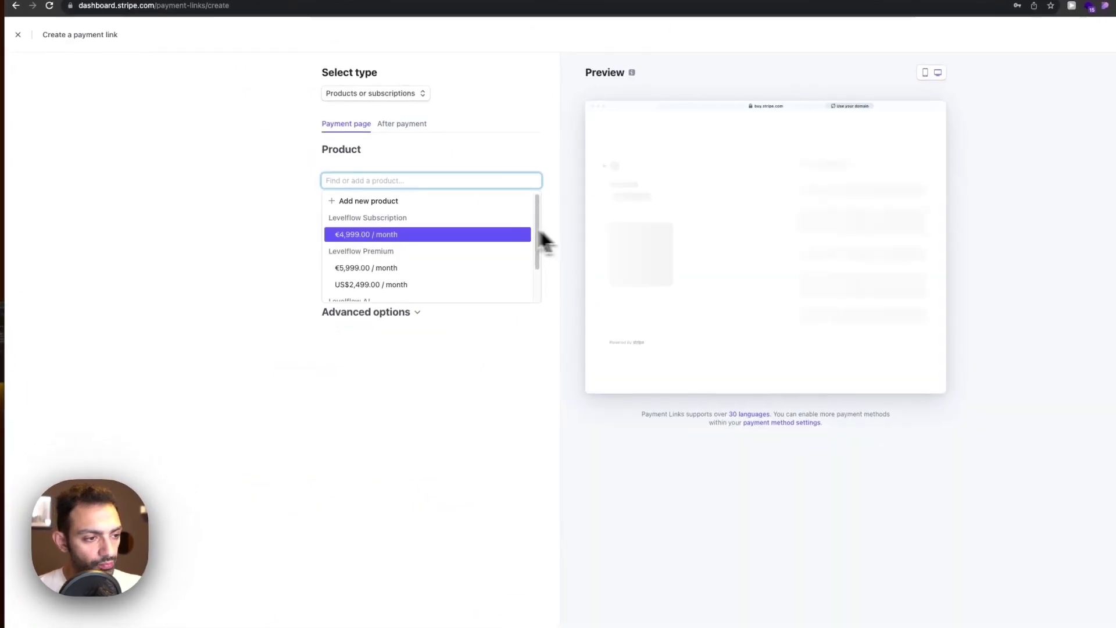
pyautogui.click(407, 235)
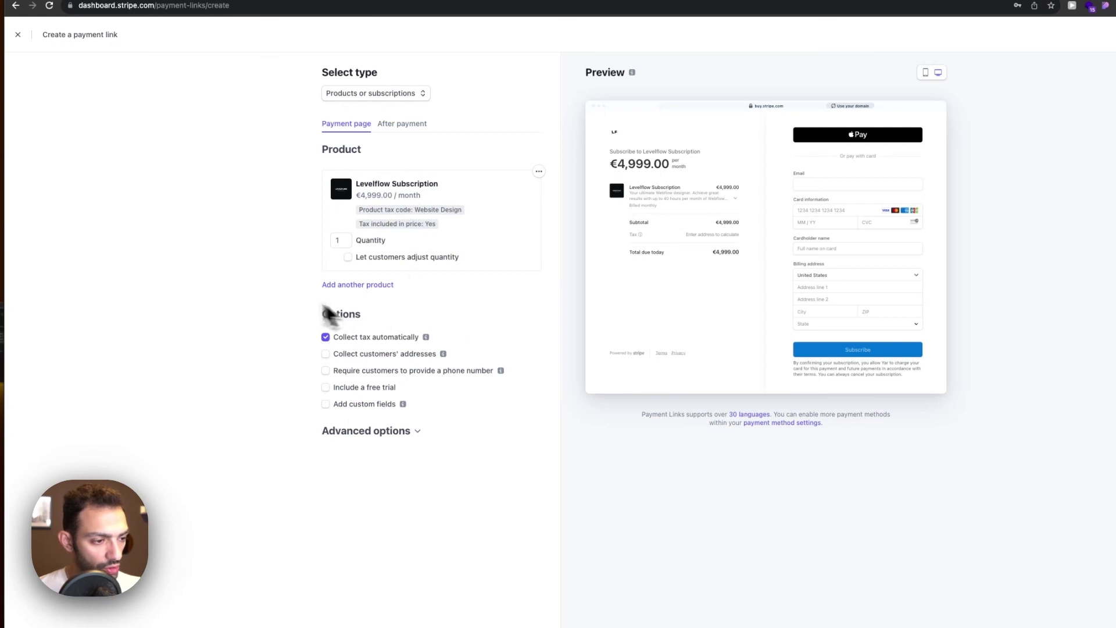
pyautogui.click(399, 430)
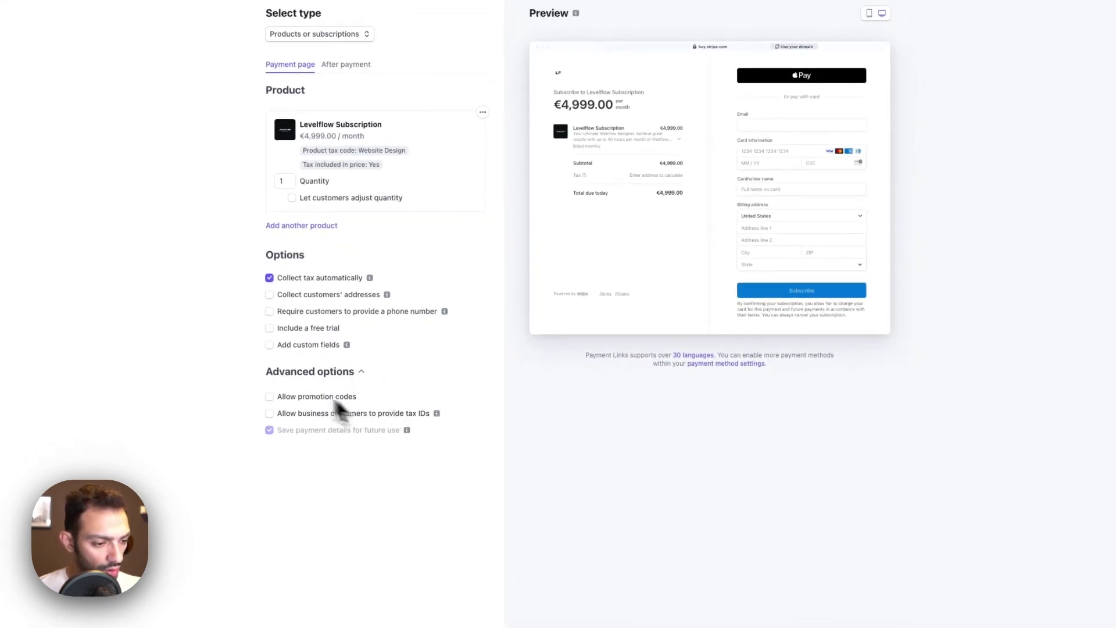
pyautogui.click(329, 399)
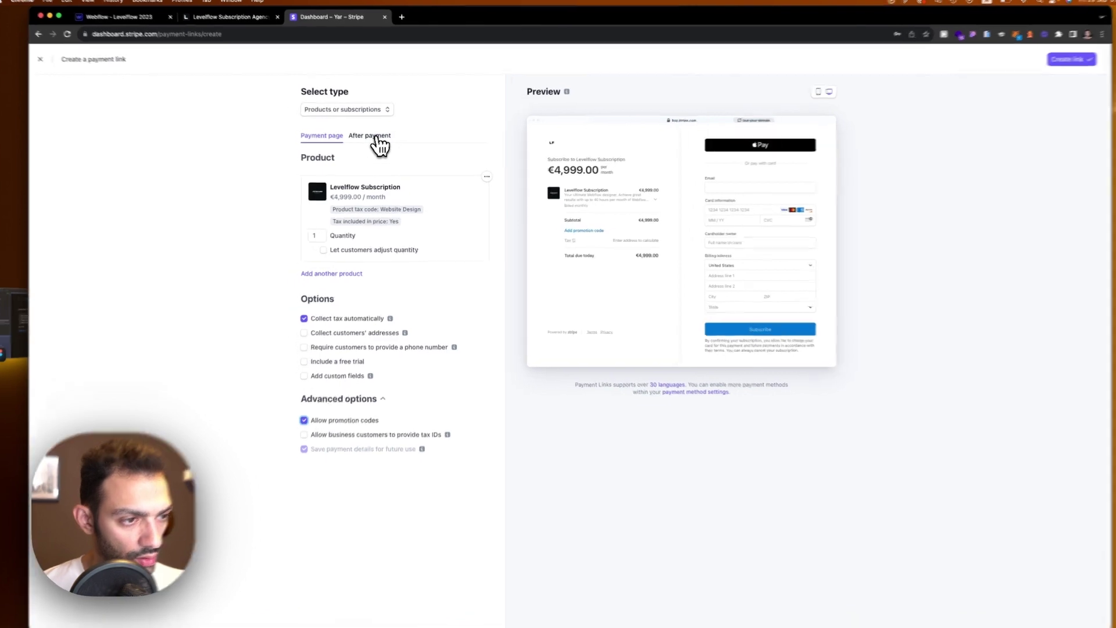
# Review the after-payment settings, previewing the invoice and confirmation page, then return to Payment page.
pyautogui.click(373, 138)
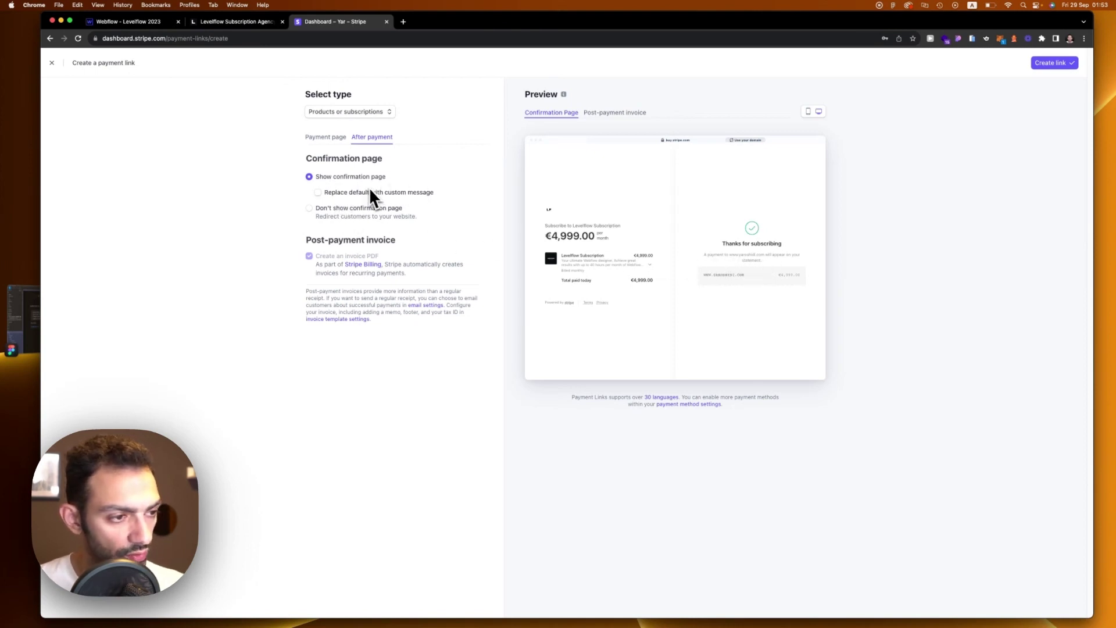
pyautogui.click(348, 111)
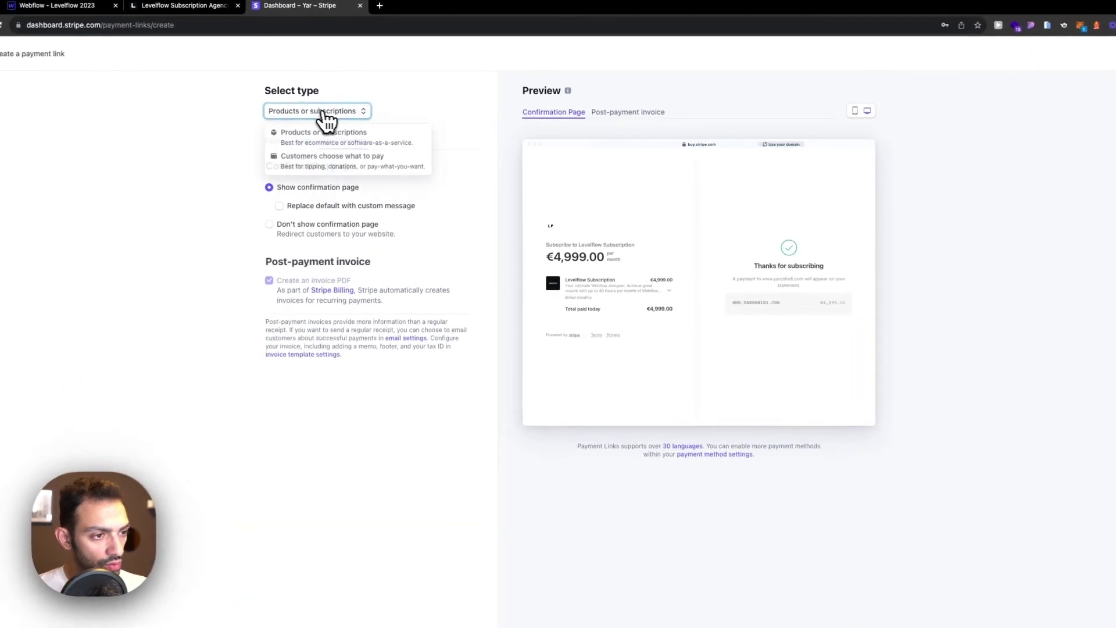
pyautogui.click(431, 102)
pyautogui.click(626, 113)
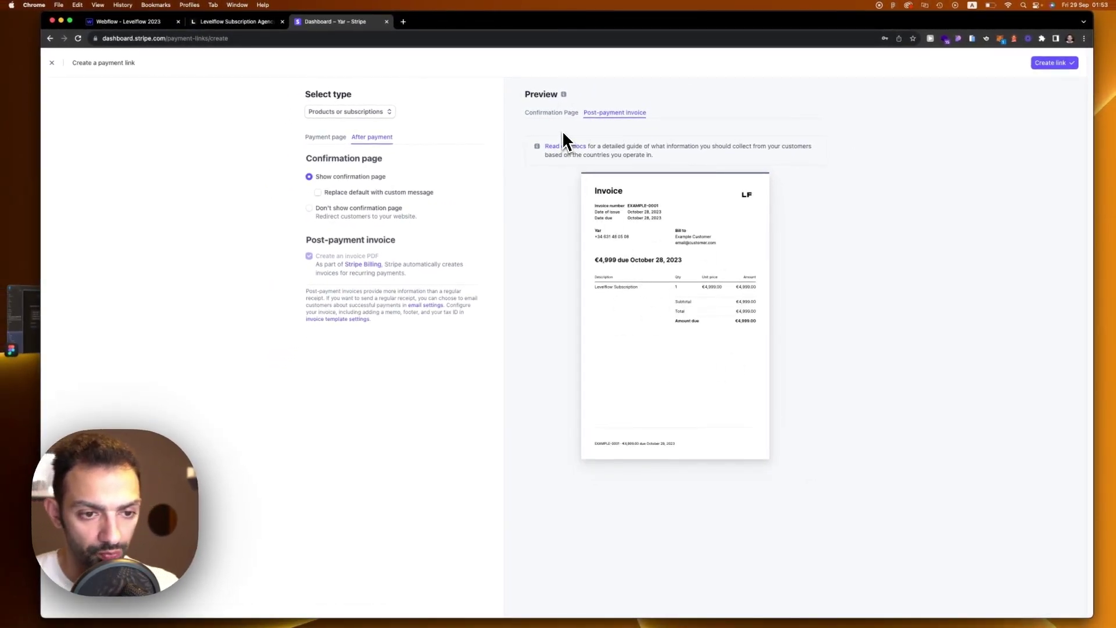
pyautogui.click(534, 113)
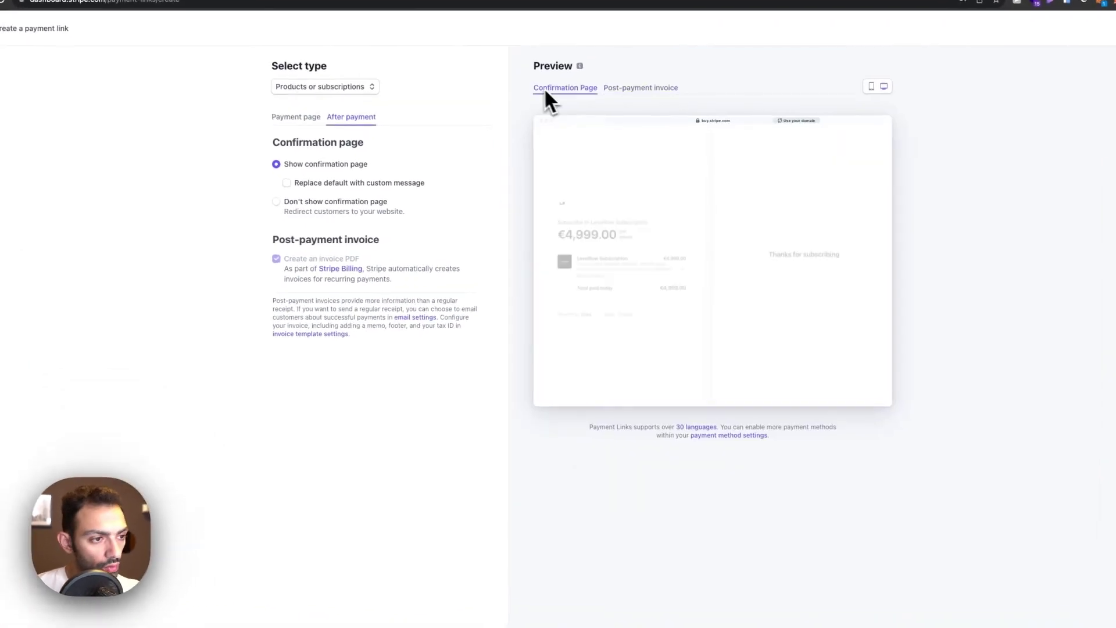
pyautogui.click(296, 117)
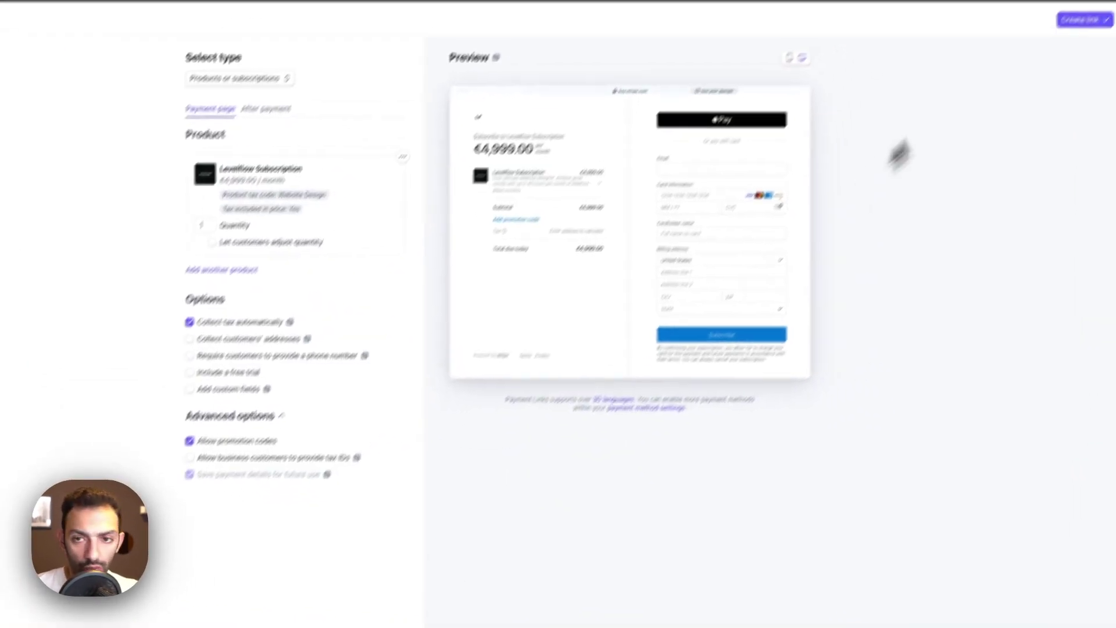
# Create the payment link, copy its URL, and switch back to Webflow.
pyautogui.click(1082, 20)
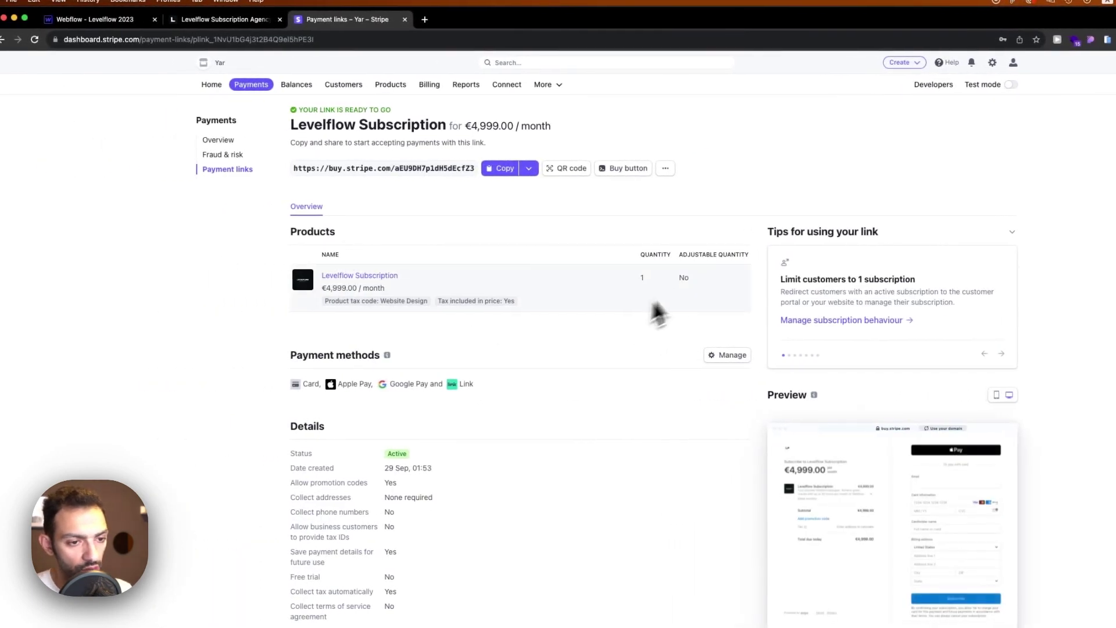
pyautogui.click(498, 168)
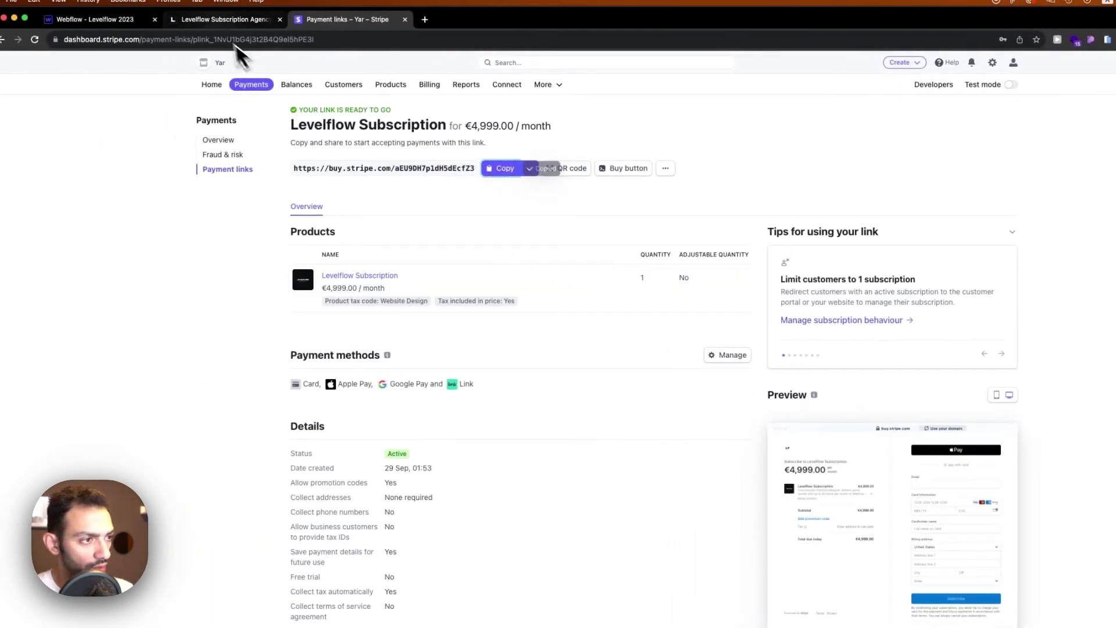
pyautogui.click(224, 19)
pyautogui.click(131, 19)
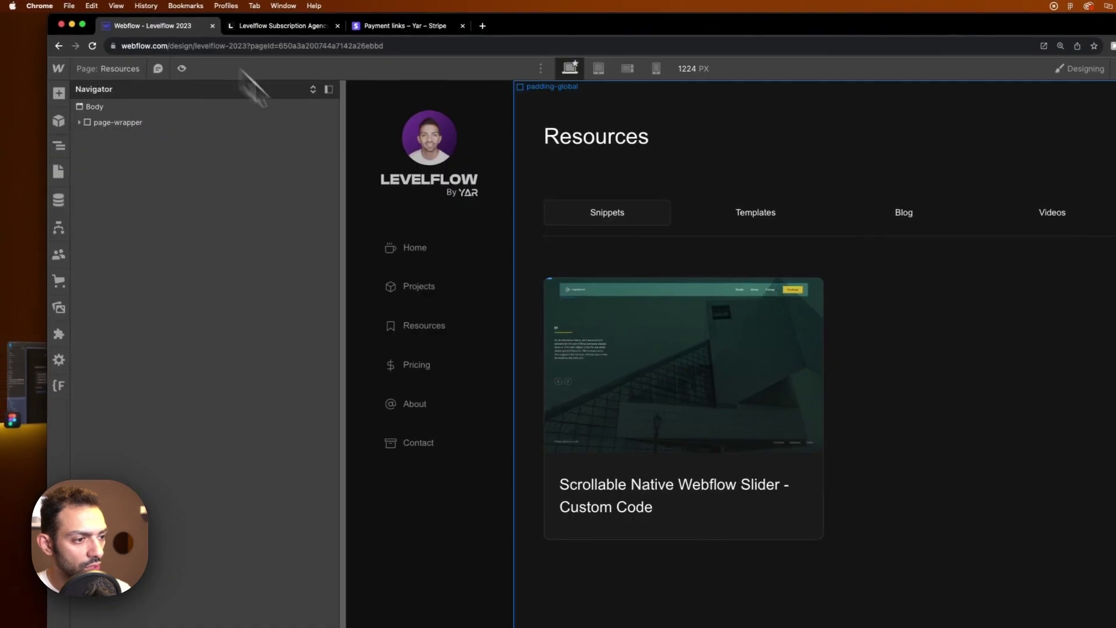
# Duplicate the Resources page as a new page named 'Pricing' and open it.
pyautogui.click(60, 160)
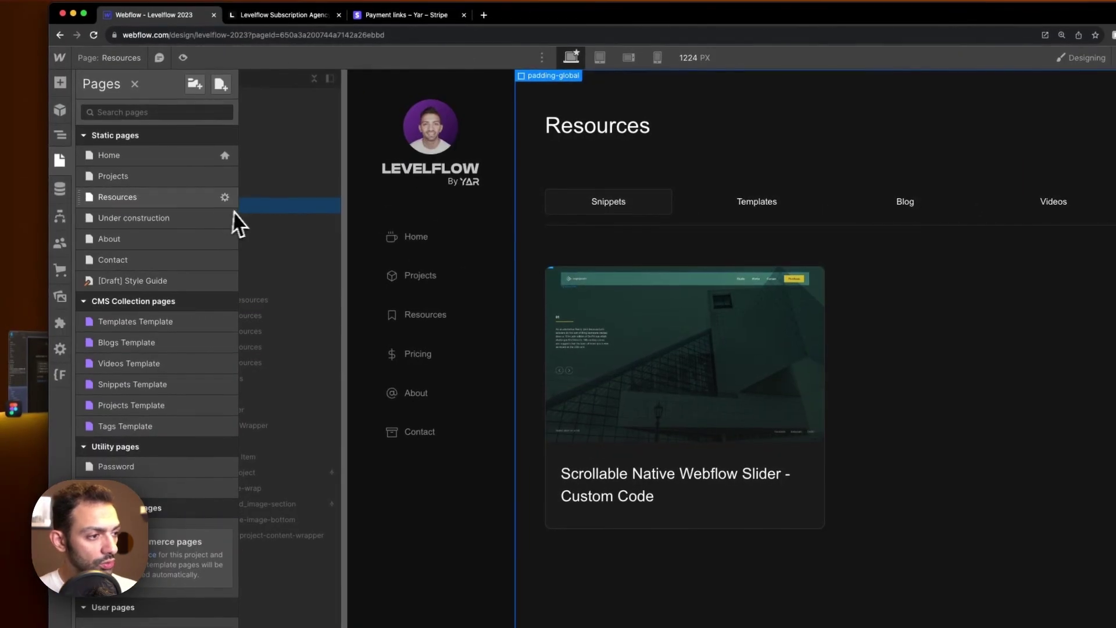
pyautogui.click(225, 198)
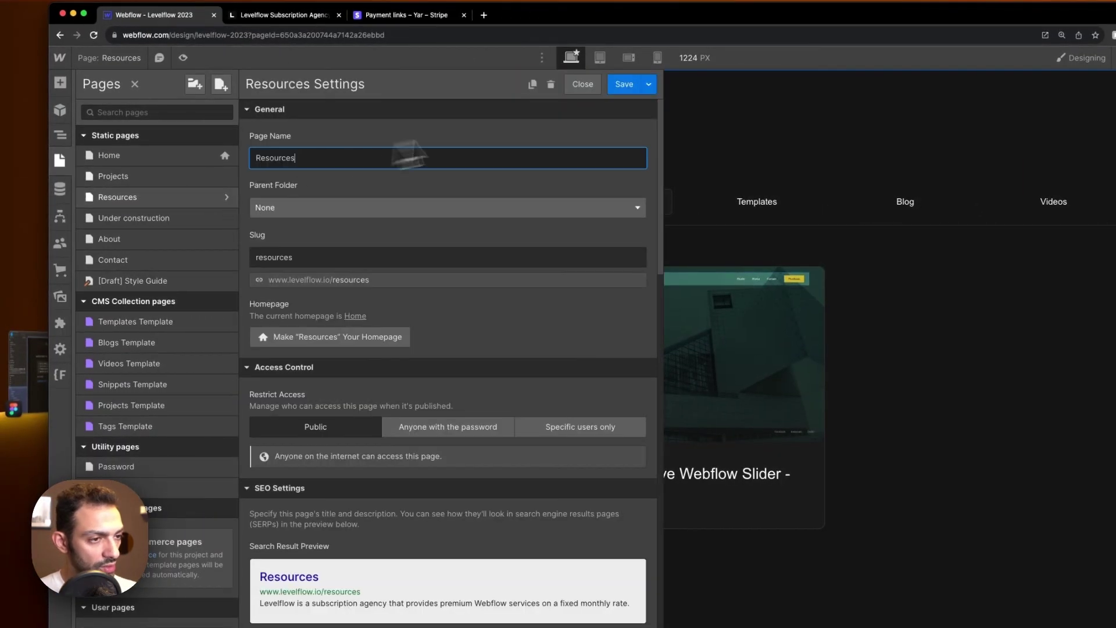
pyautogui.click(536, 86)
pyautogui.write('P')
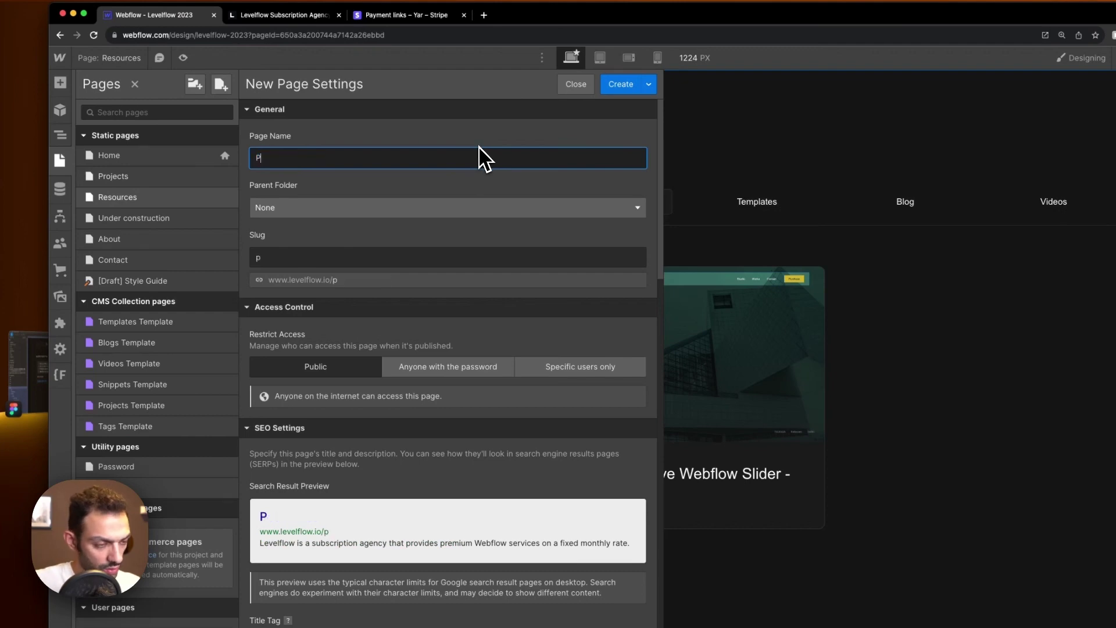
pyautogui.write('ricing')
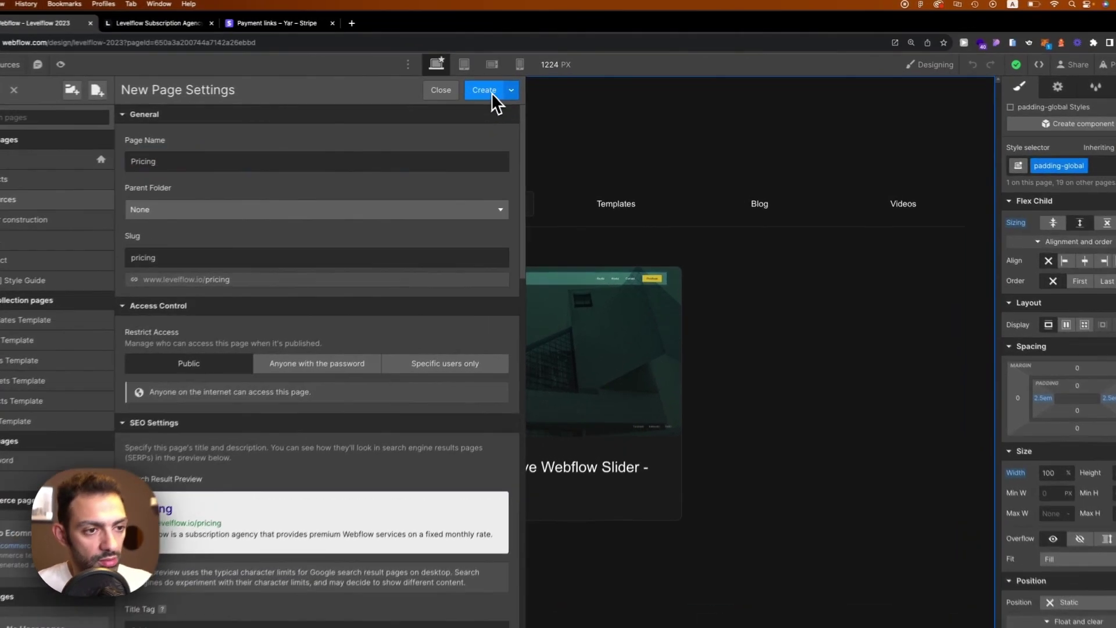
pyautogui.click(491, 92)
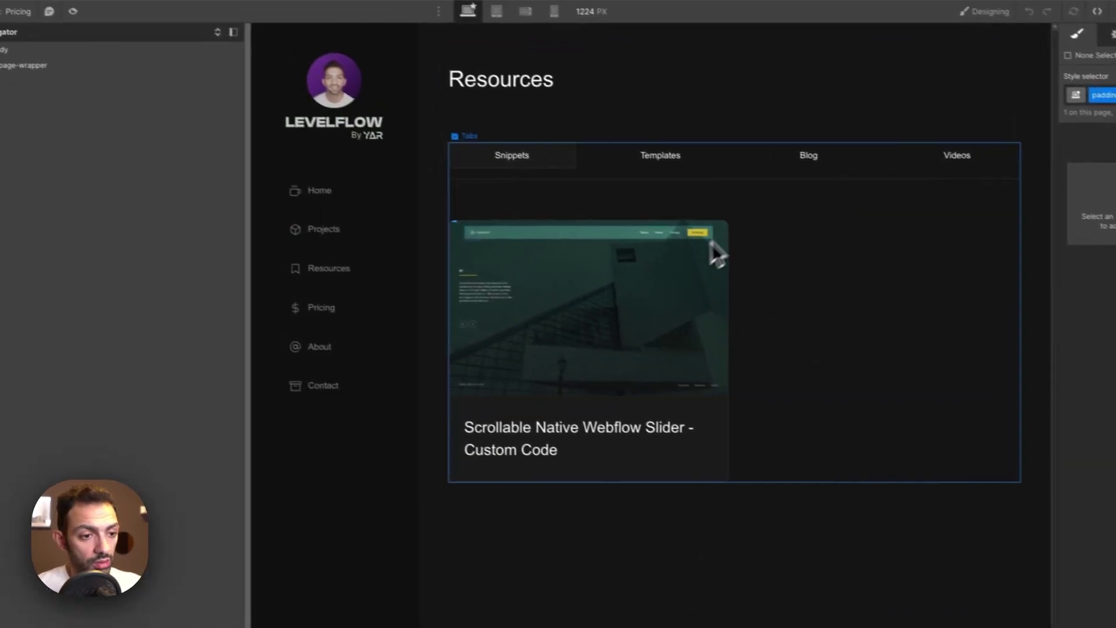
pyautogui.click(722, 214)
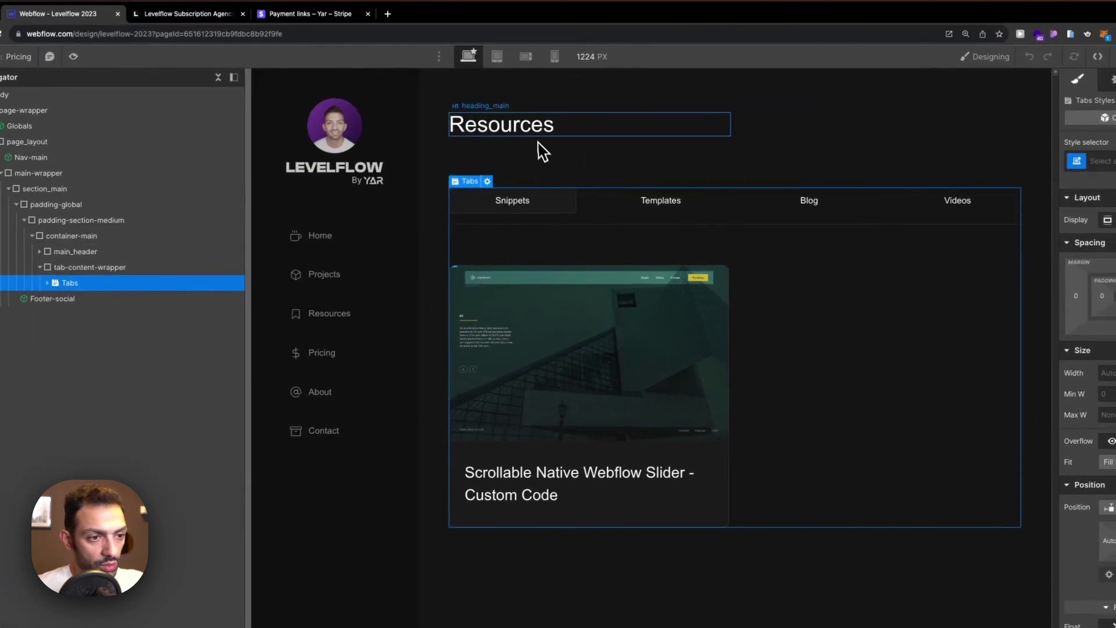
# Check the Figma Pricing frame, then retitle the Resources heading to 'Pricing Plans'.
pyautogui.click(538, 143)
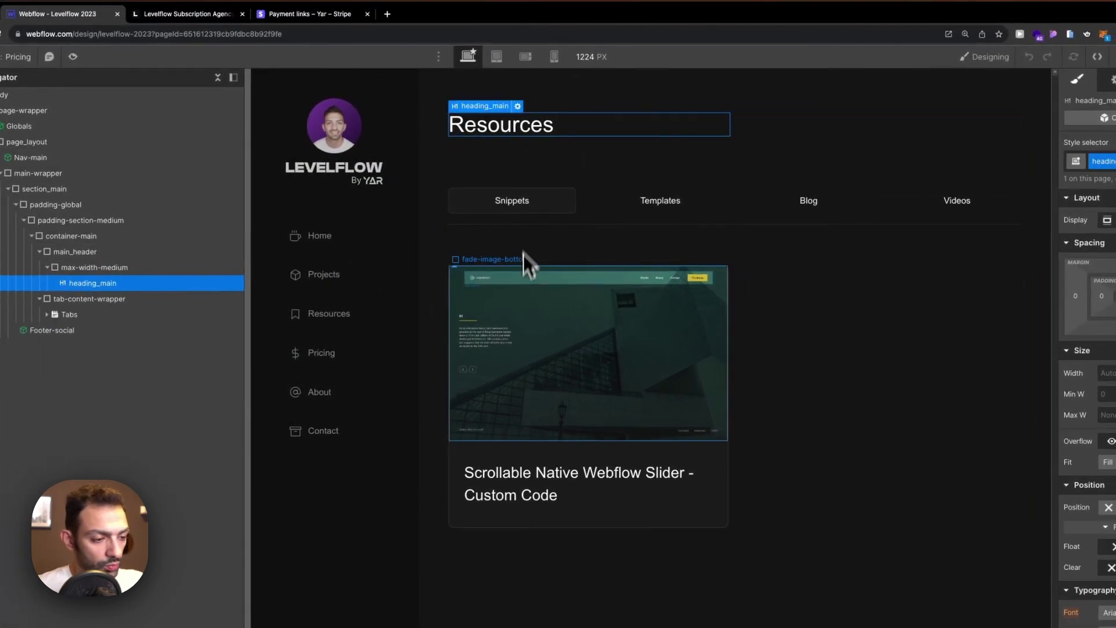
pyautogui.press('super+Tab')
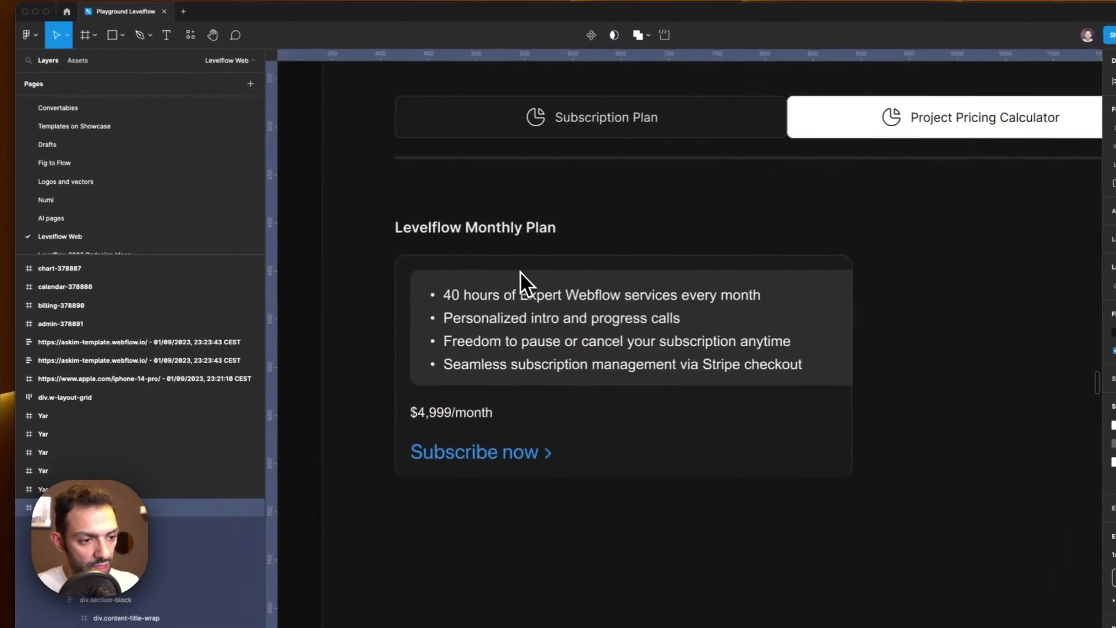
pyautogui.scroll(-5, 785, 286)
pyautogui.moveTo(788, 288); pyautogui.dragTo(640, 368)
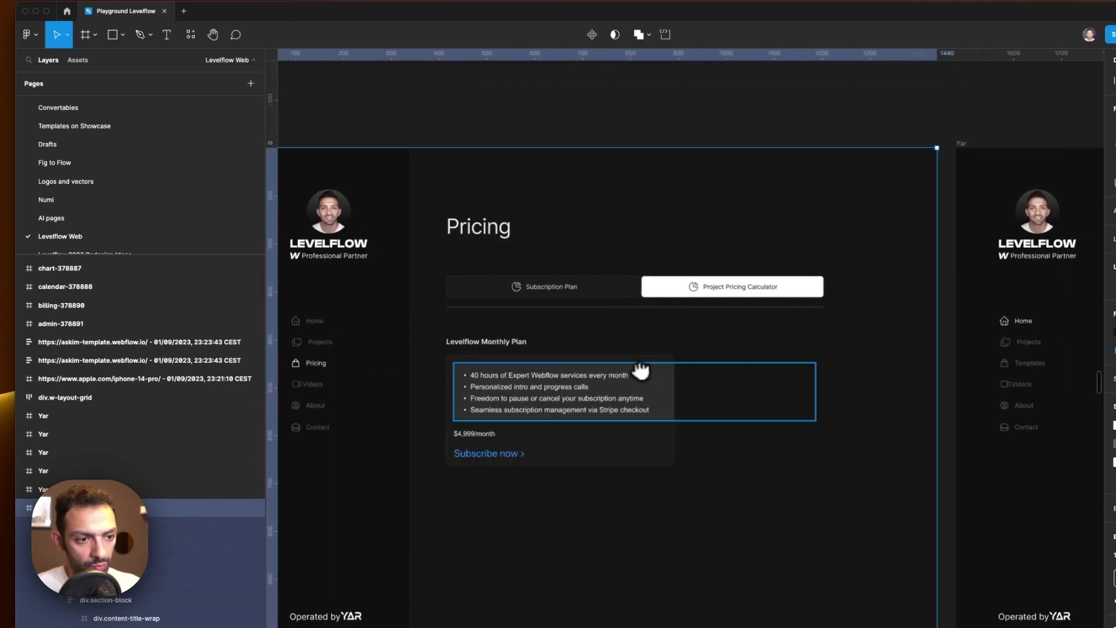
pyautogui.press('super+Tab')
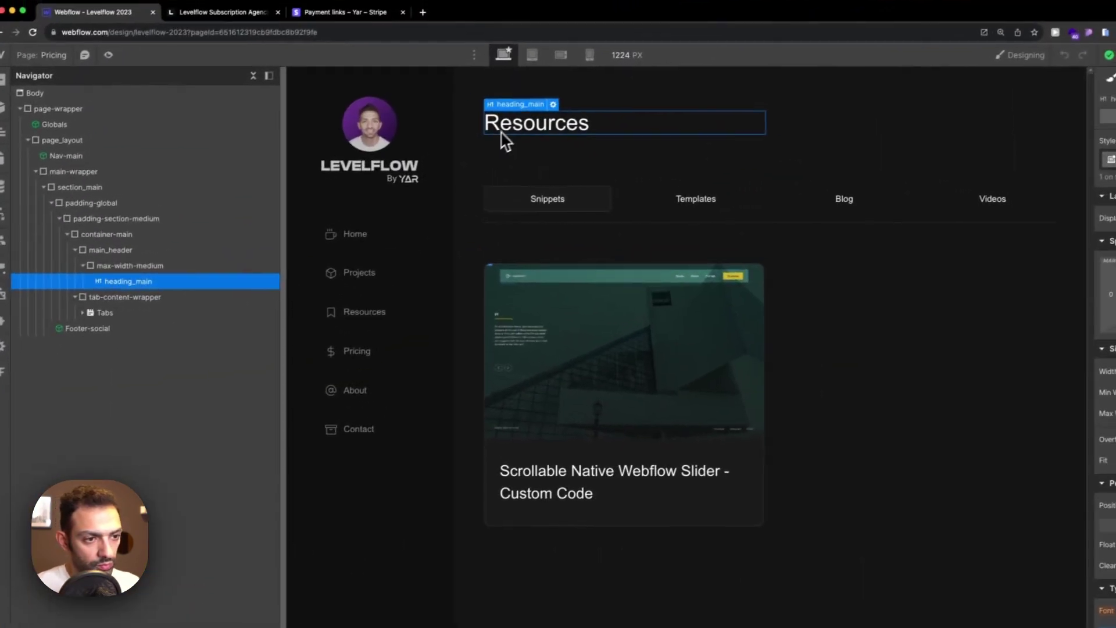
pyautogui.doubleClick(514, 128)
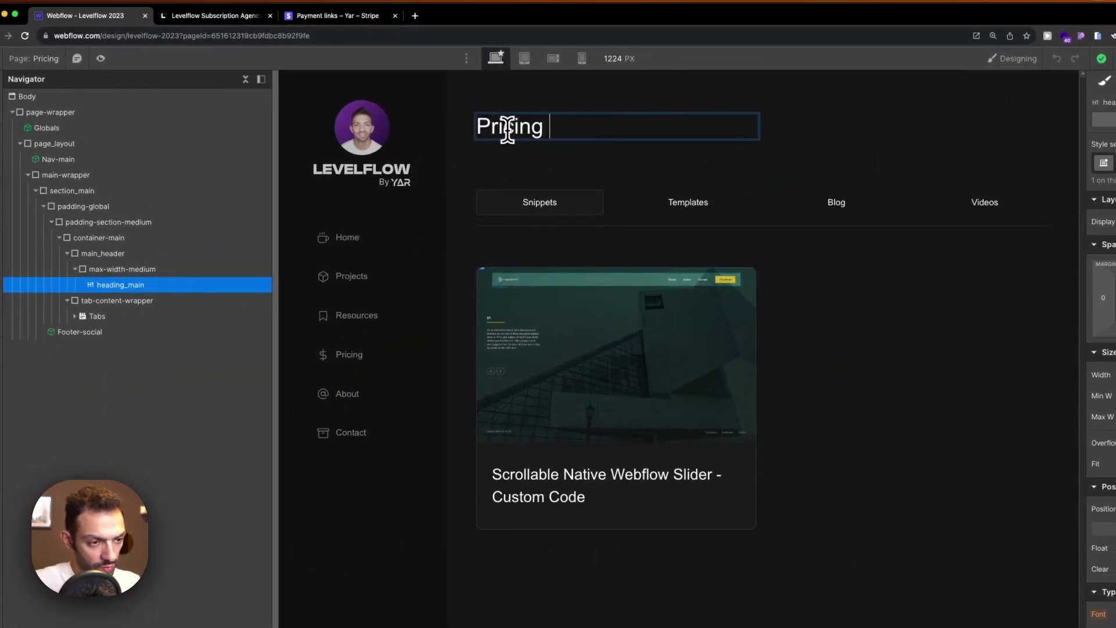
pyautogui.write('Pricing Plans')
pyautogui.press('Escape')
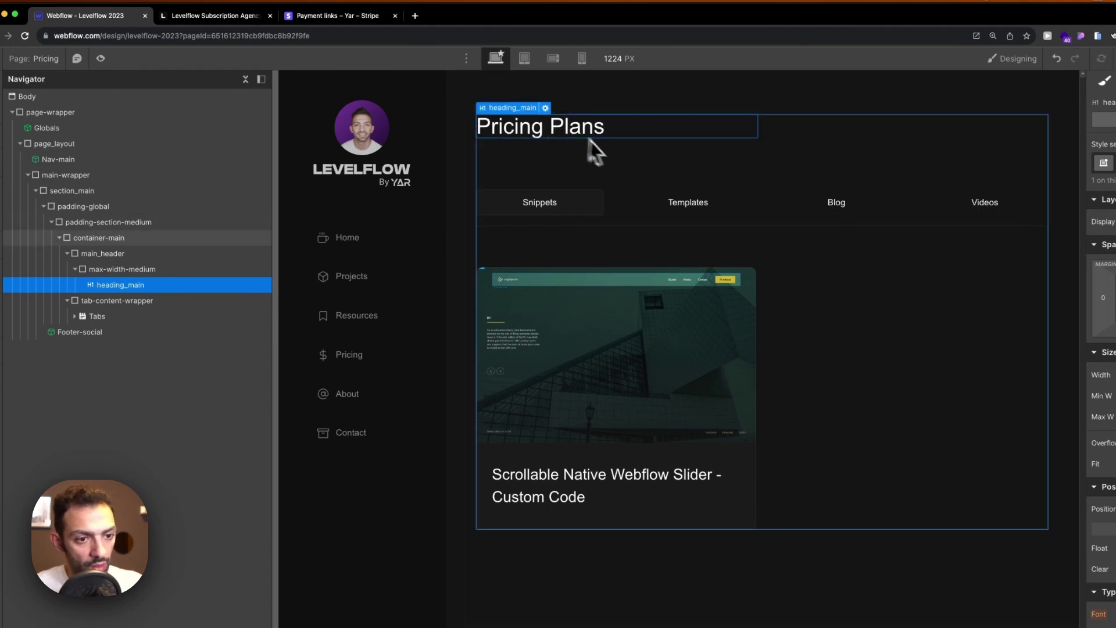
pyautogui.click(607, 235)
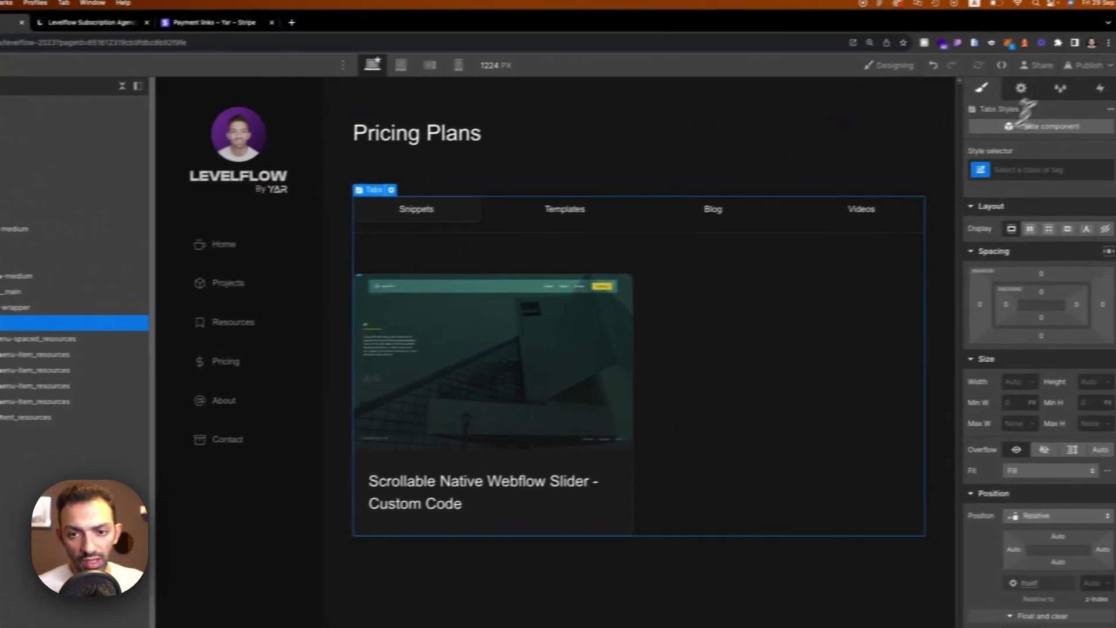
# Begin naming a new class for the Tabs element, typing 'tab_'.
pyautogui.click(980, 176)
pyautogui.write('tab')
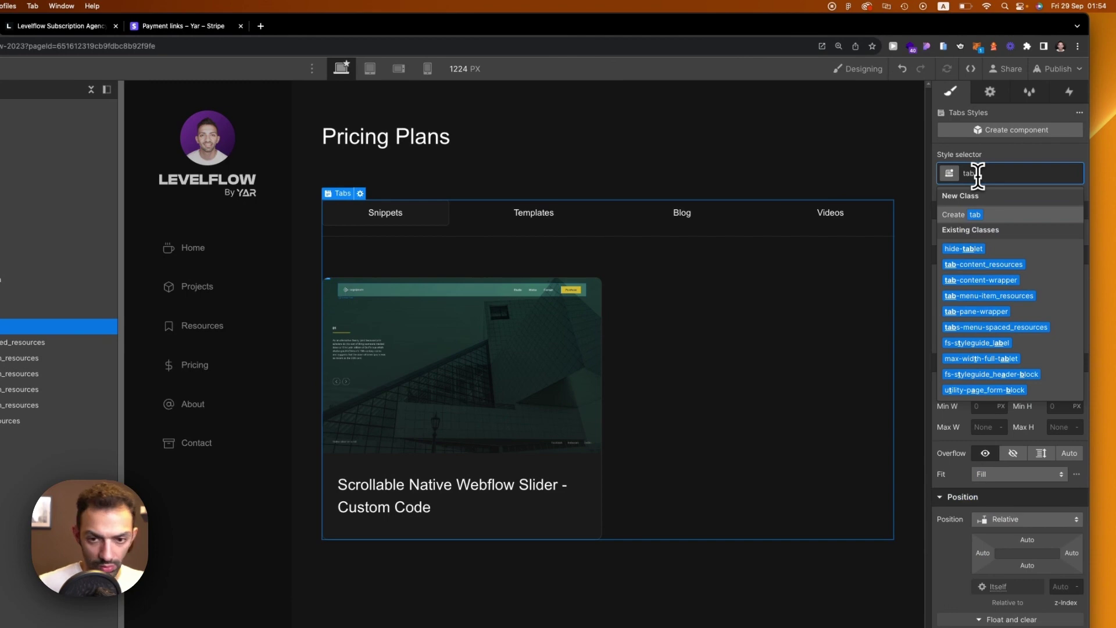
pyautogui.write('-')
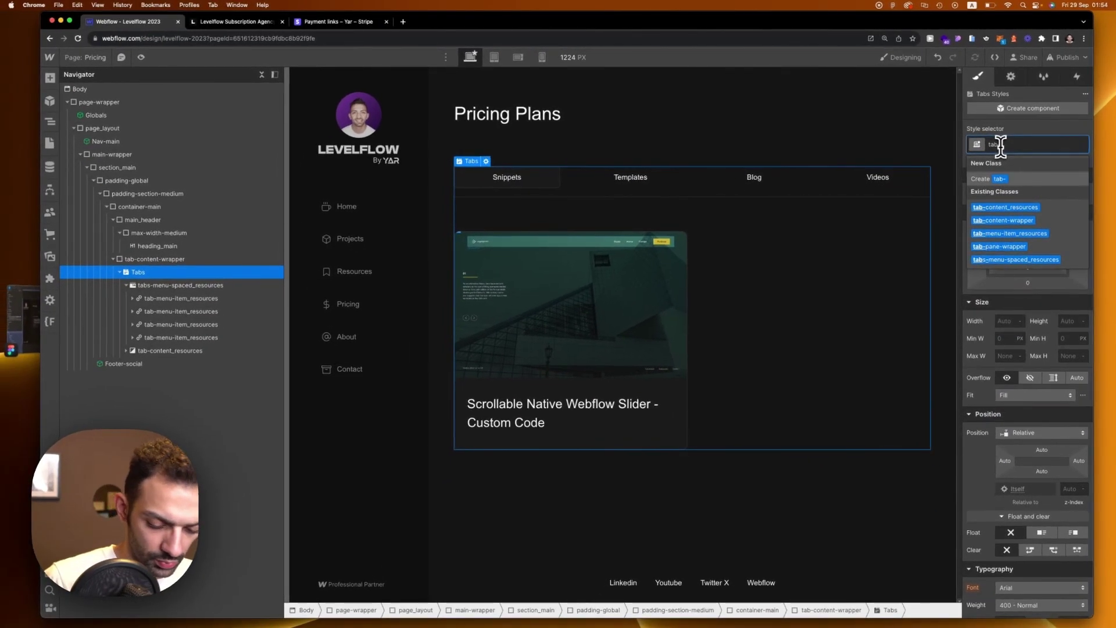
pyautogui.press('BackSpace')
pyautogui.write('_pricing')
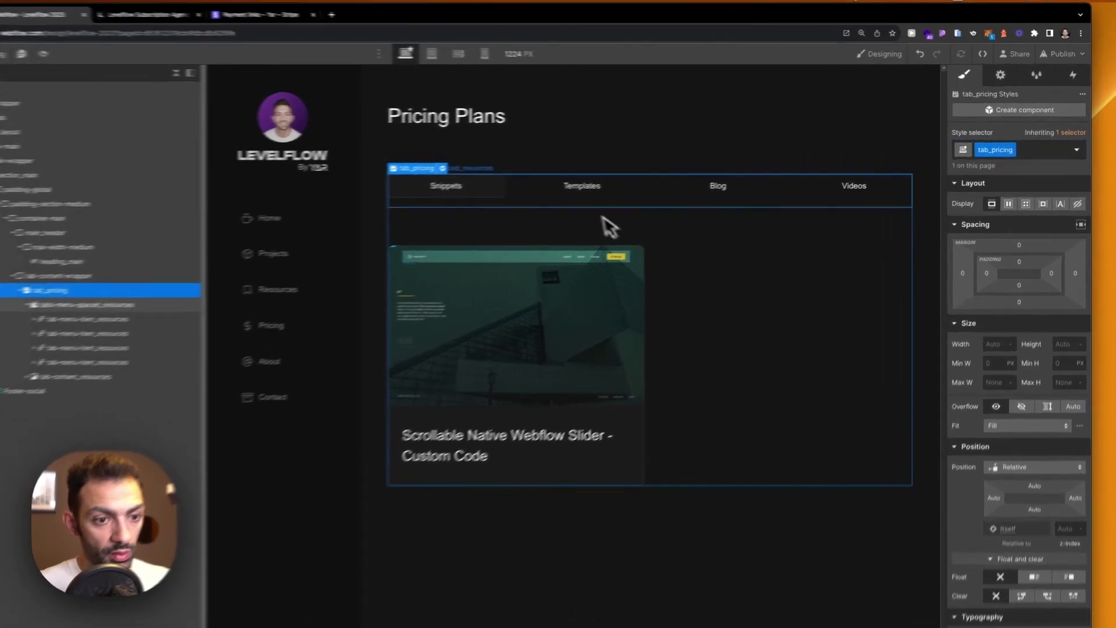
# Delete the Blog and Videos tabs, leaving Snippets and Templates.
pyautogui.click(630, 176)
pyautogui.click(754, 177)
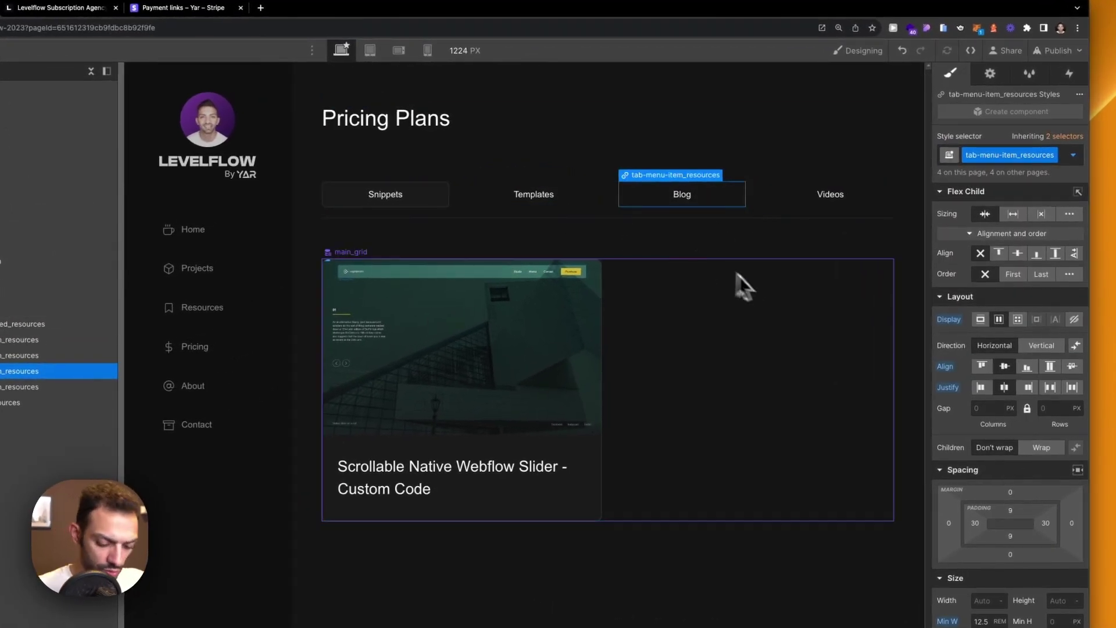
pyautogui.click(989, 72)
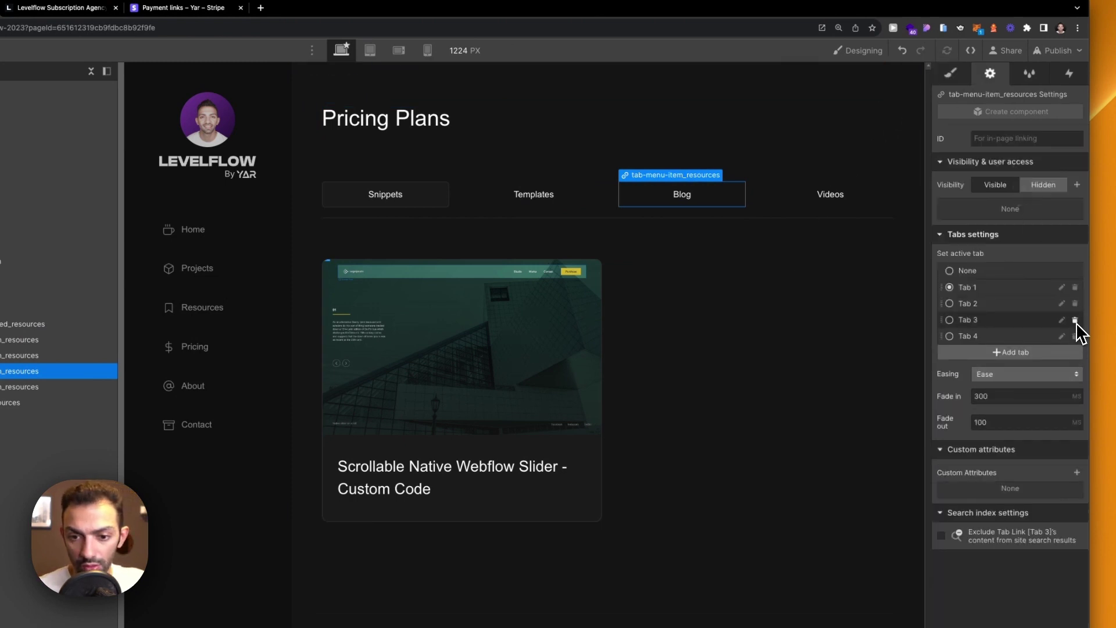
pyautogui.click(1074, 320)
pyautogui.click(837, 185)
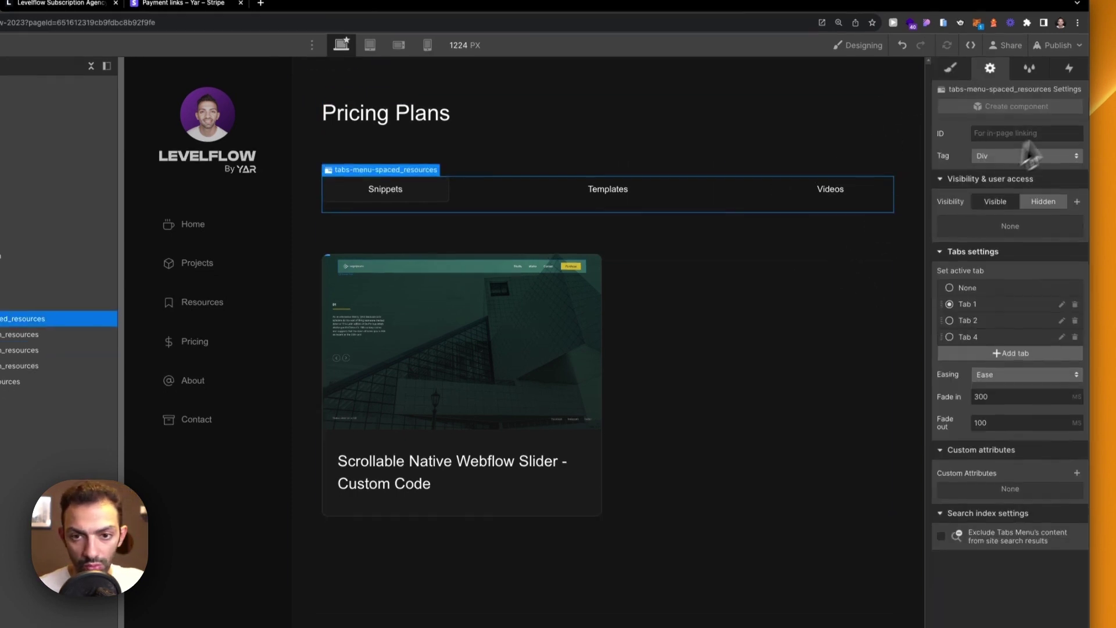
pyautogui.click(1075, 331)
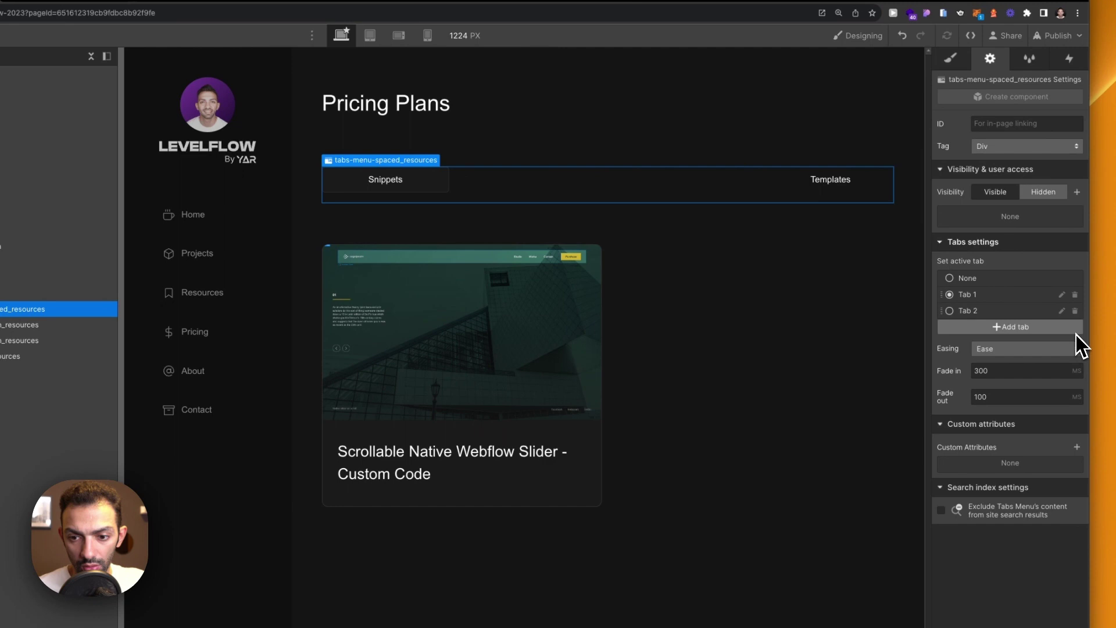
# Reselect the tabs menu and open its class selector in the Style panel.
pyautogui.click(808, 322)
pyautogui.click(768, 196)
pyautogui.click(705, 198)
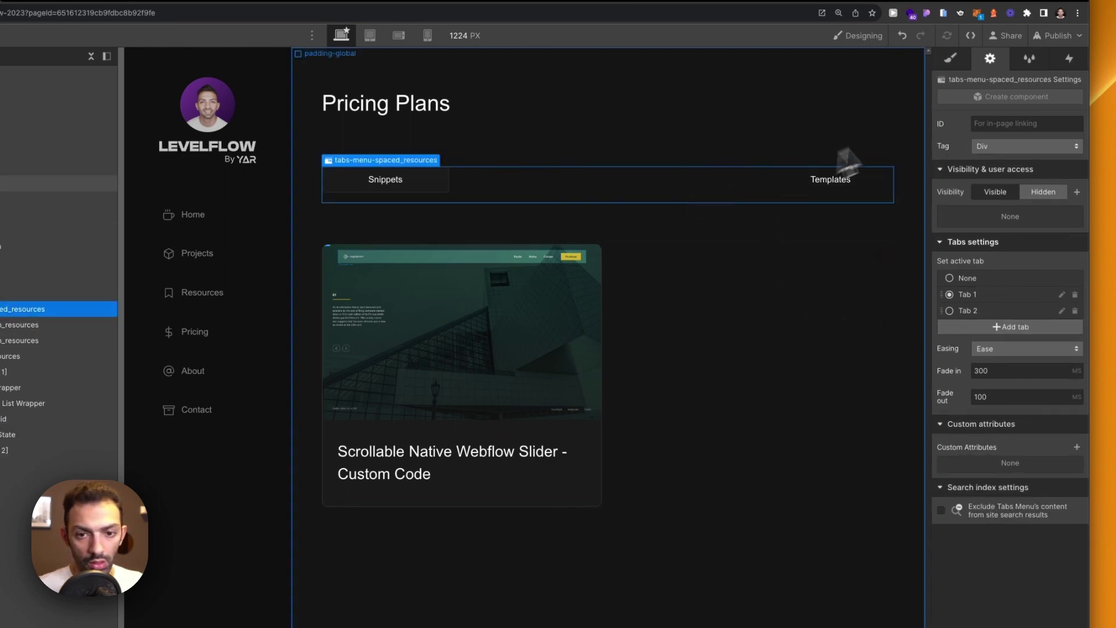
pyautogui.click(947, 62)
pyautogui.click(816, 186)
pyautogui.click(736, 198)
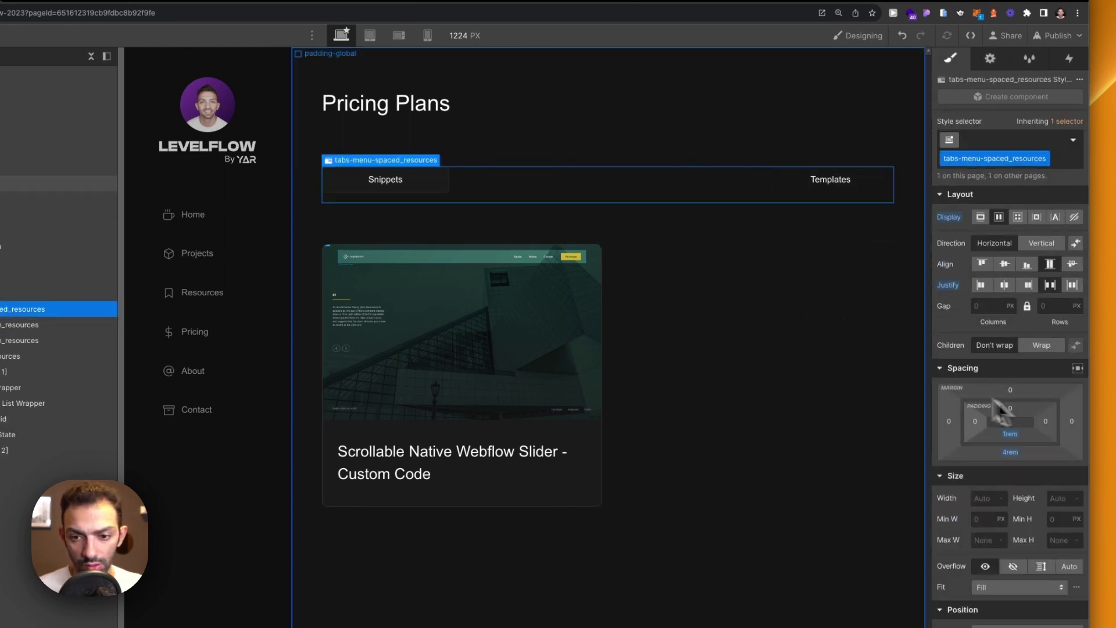
pyautogui.click(1065, 169)
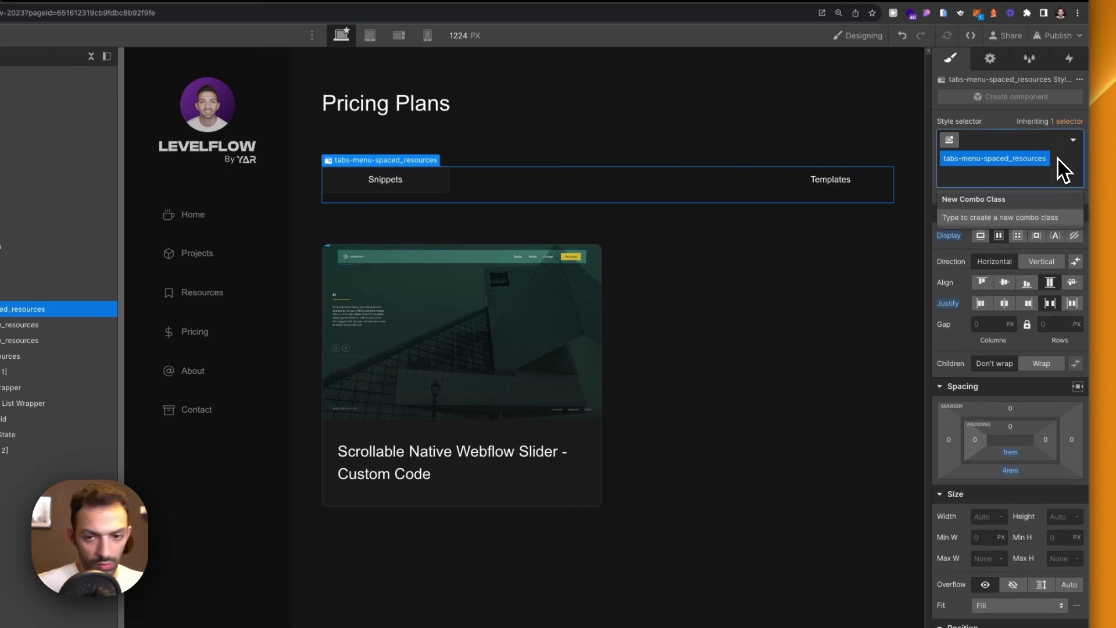
# Replace the tabs menu class with Tabs-menu_pricing and set Display to Flex.
pyautogui.press('BackSpace')
pyautogui.write('Tabs')
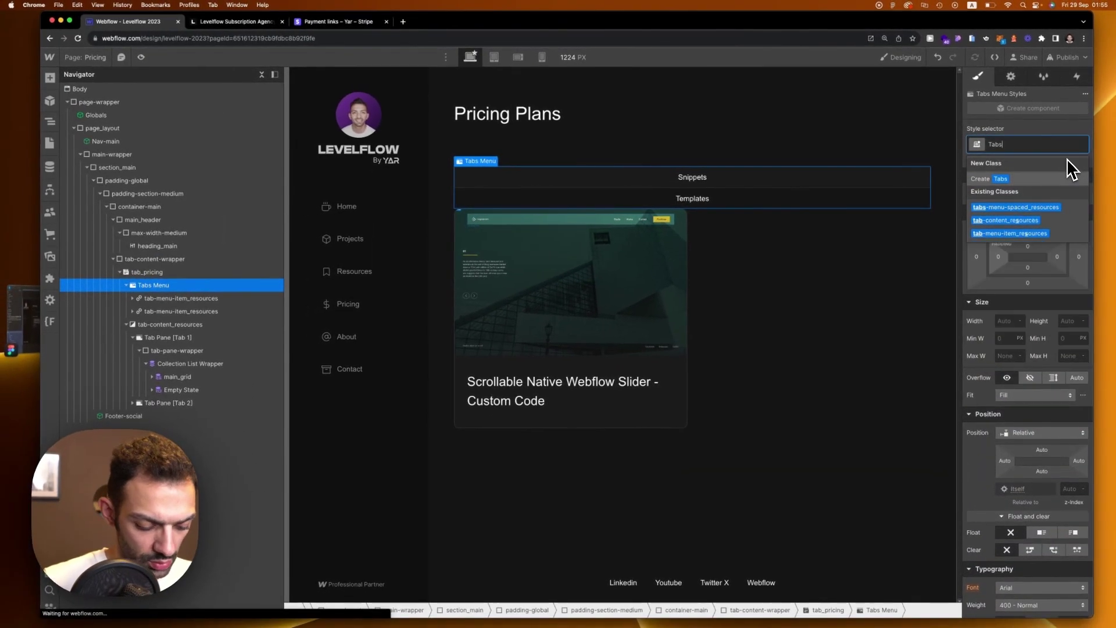
pyautogui.write('-menu_pricing')
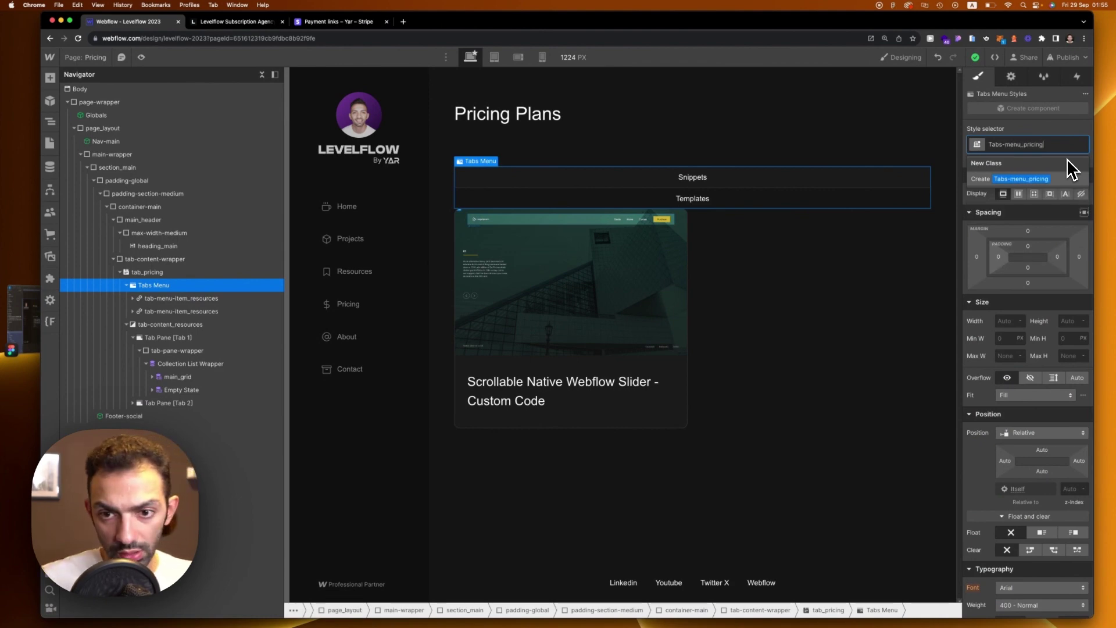
pyautogui.press('Return')
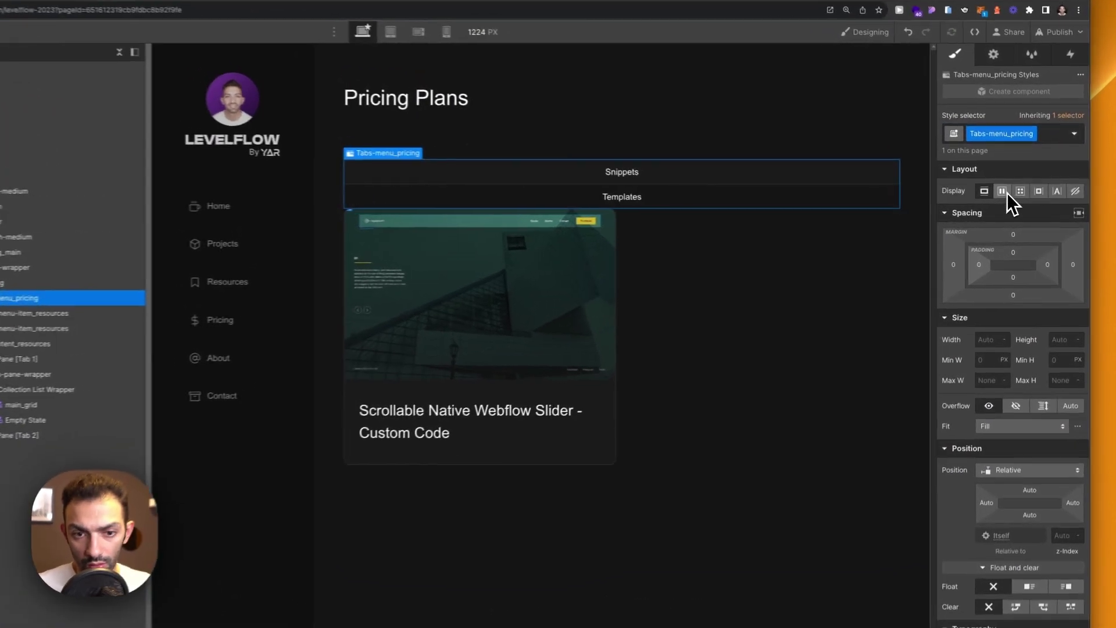
pyautogui.click(1018, 193)
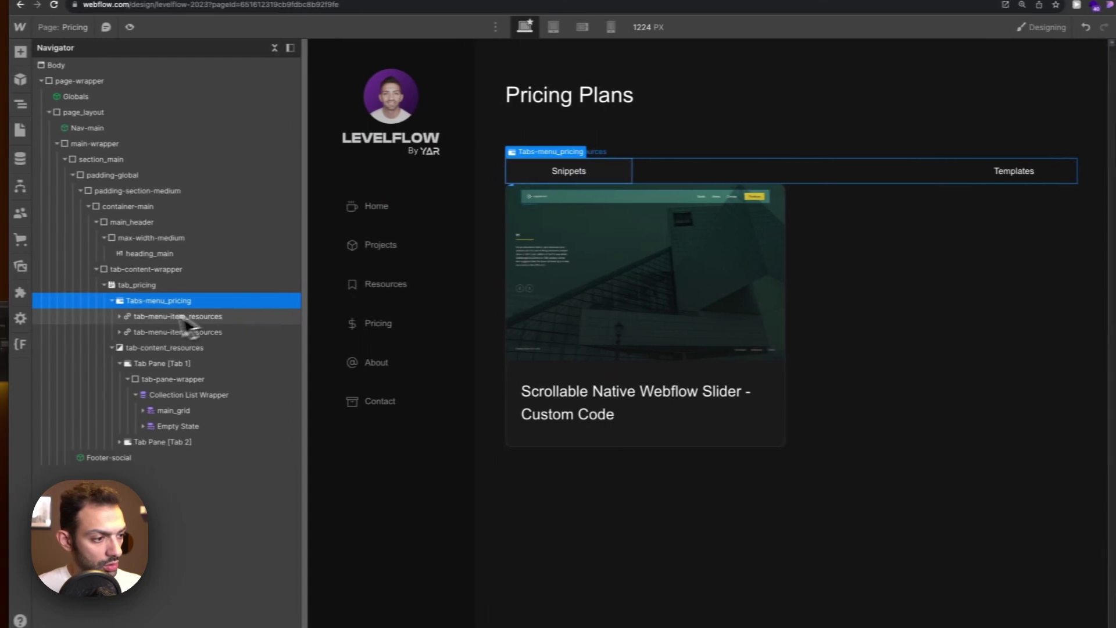
pyautogui.click(11, 317)
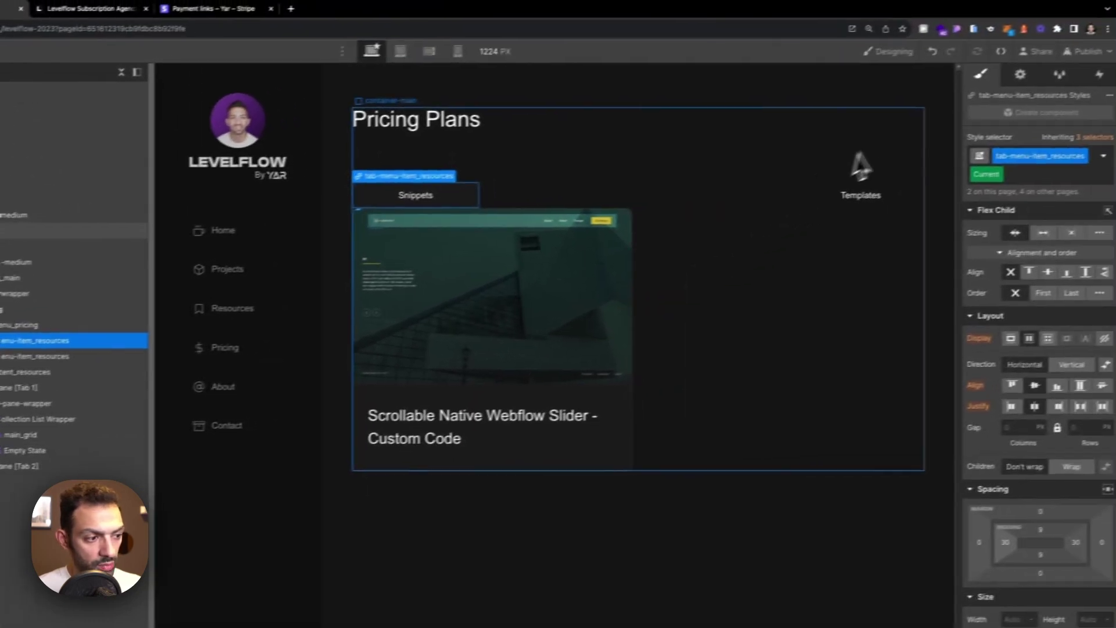
# Duplicate the tab-menu-item_resources class on Templates and rename it tab-menu-item_pricing.
pyautogui.click(1035, 165)
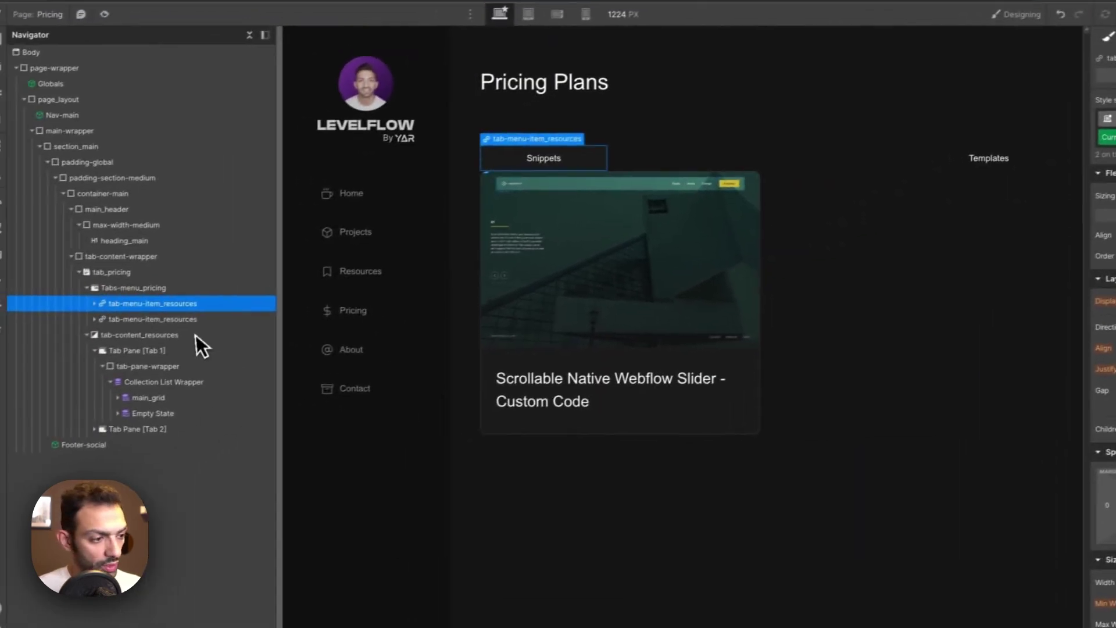
pyautogui.click(175, 319)
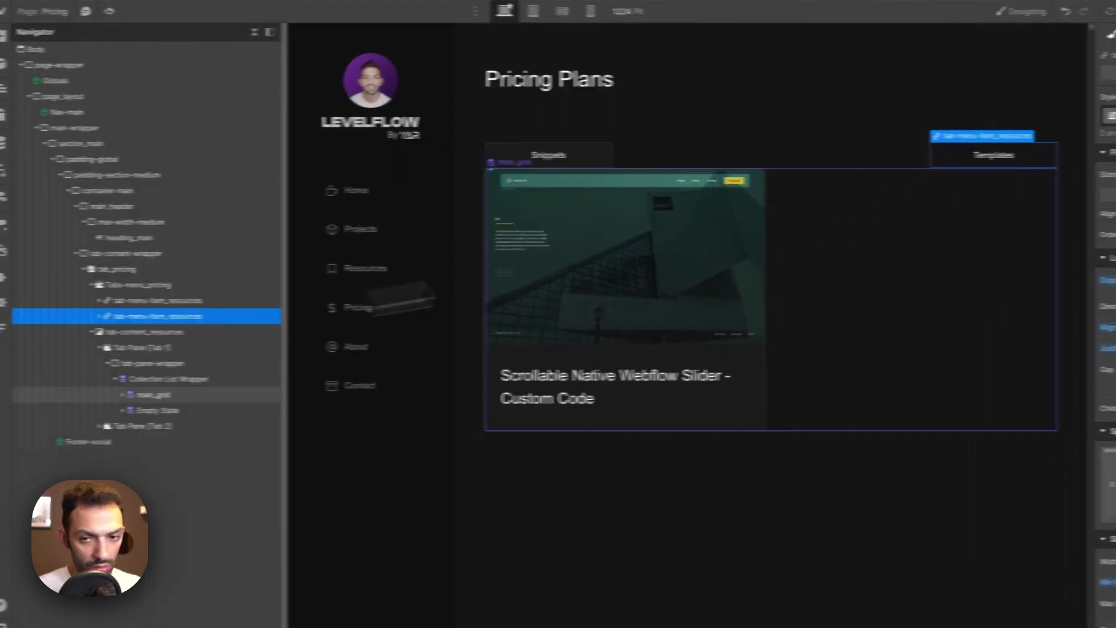
pyautogui.click(1053, 118)
pyautogui.click(1018, 151)
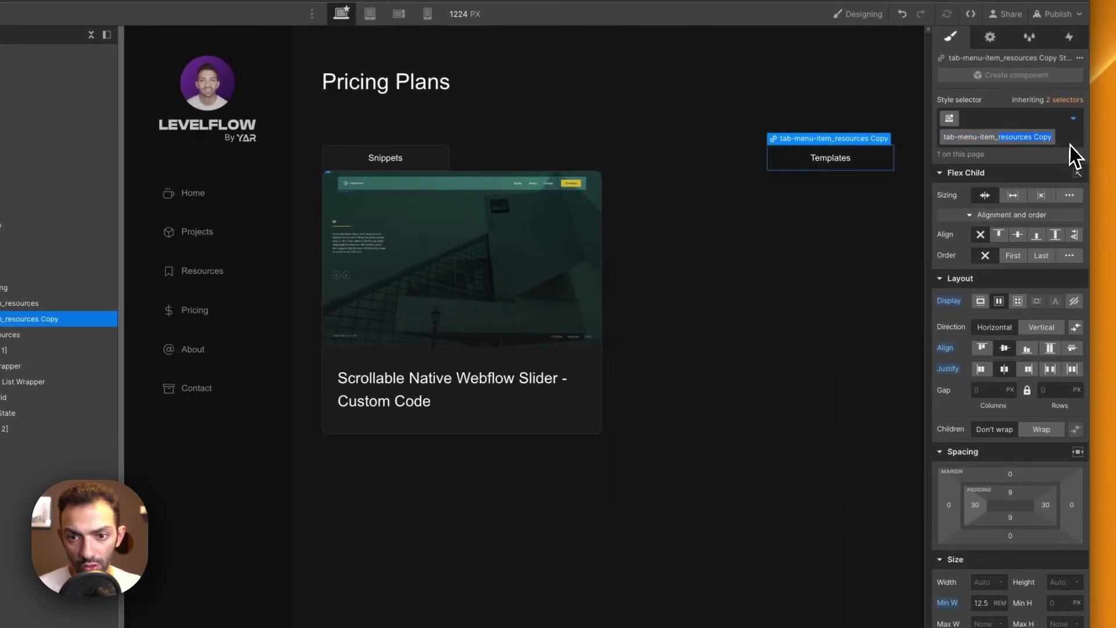
pyautogui.write('pricing')
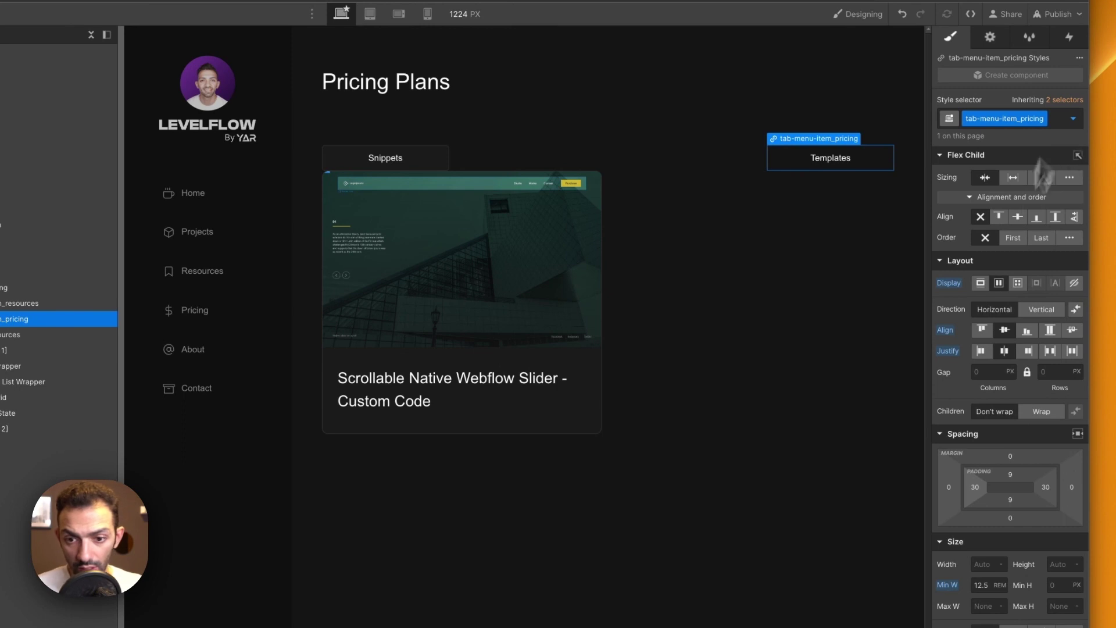
pyautogui.scroll(-5, 1003, 455)
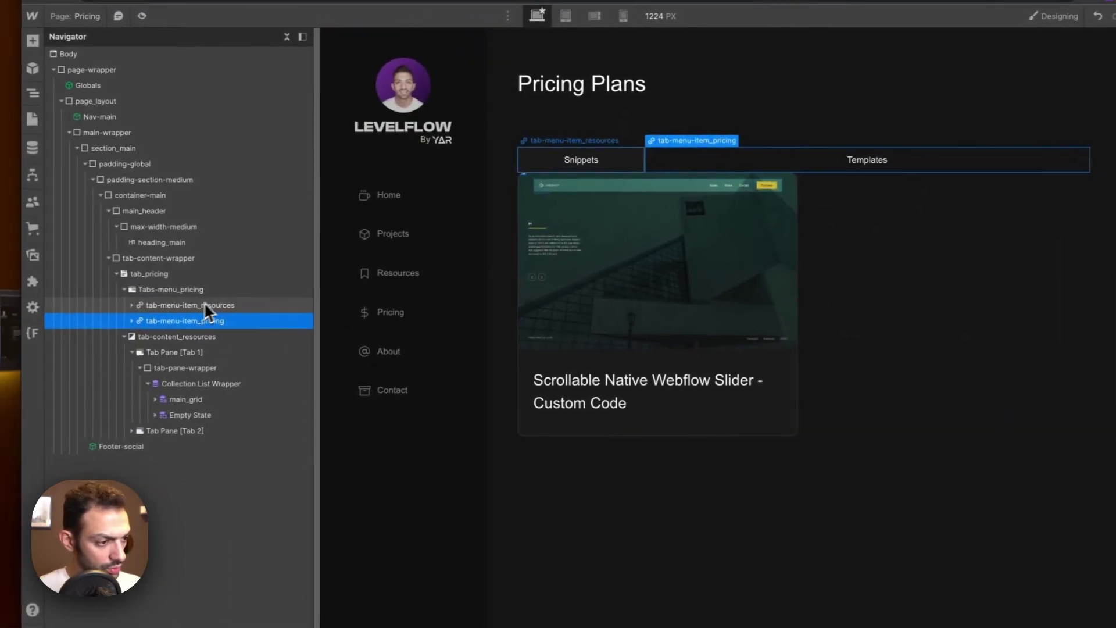
# Swap the Snippets link's resources class for tab-menu-item_pricing.
pyautogui.click(166, 314)
pyautogui.click(1037, 170)
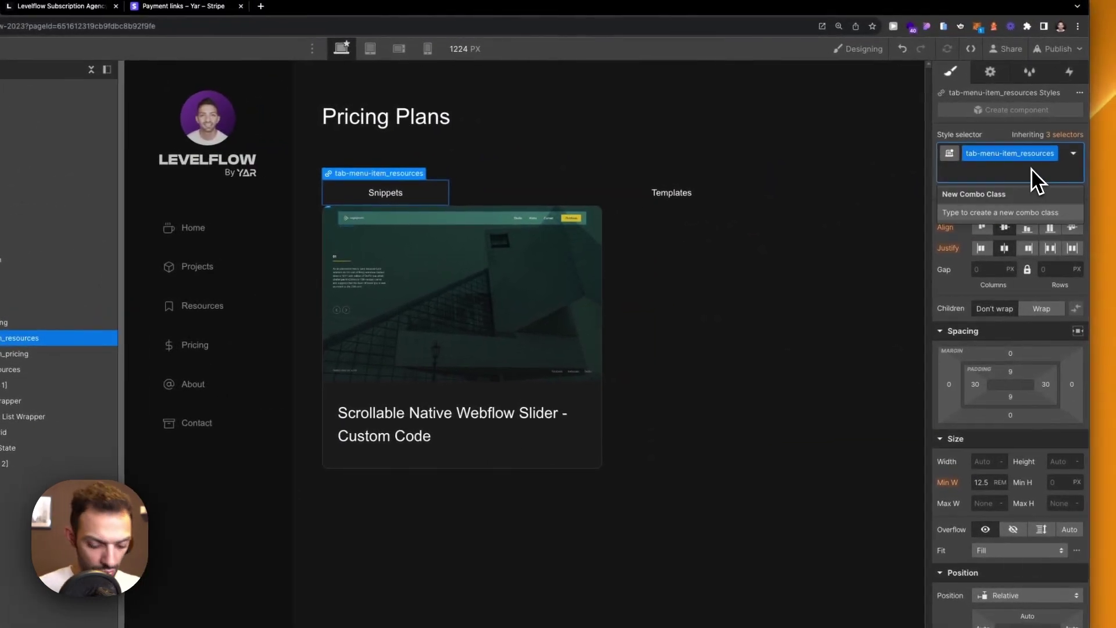
pyautogui.press('BackSpace')
pyautogui.write('tab-menu-item_pricing')
pyautogui.press('Return')
pyautogui.press('Escape')
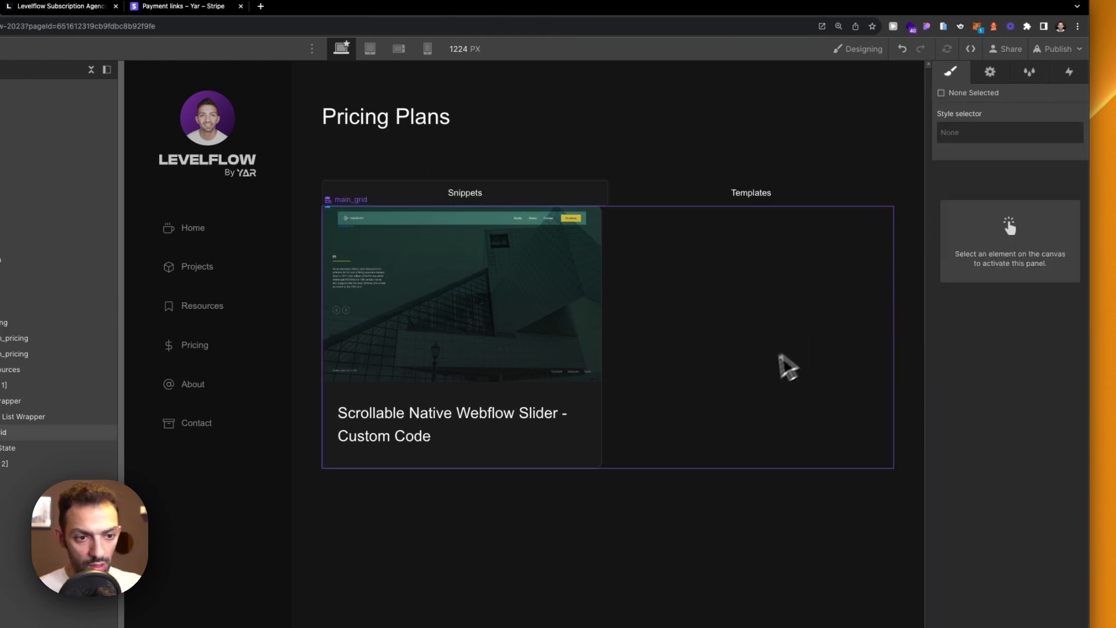
pyautogui.click(644, 203)
pyautogui.click(665, 286)
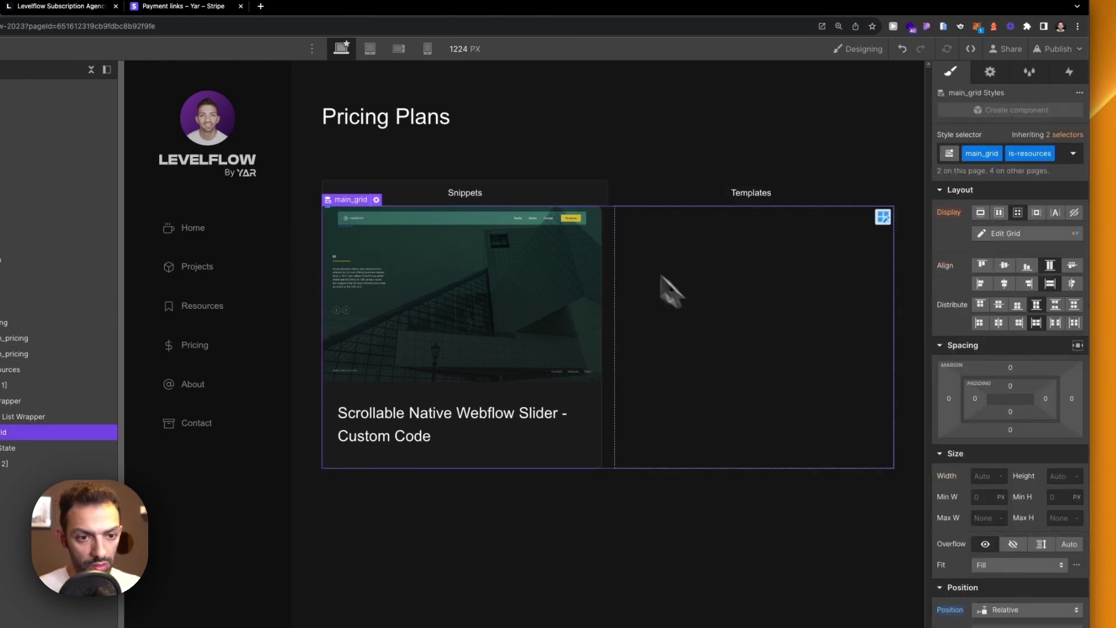
# Preview the page, switching between Snippets and Templates tabs, then return to designing.
pyautogui.click(164, 68)
pyautogui.click(839, 254)
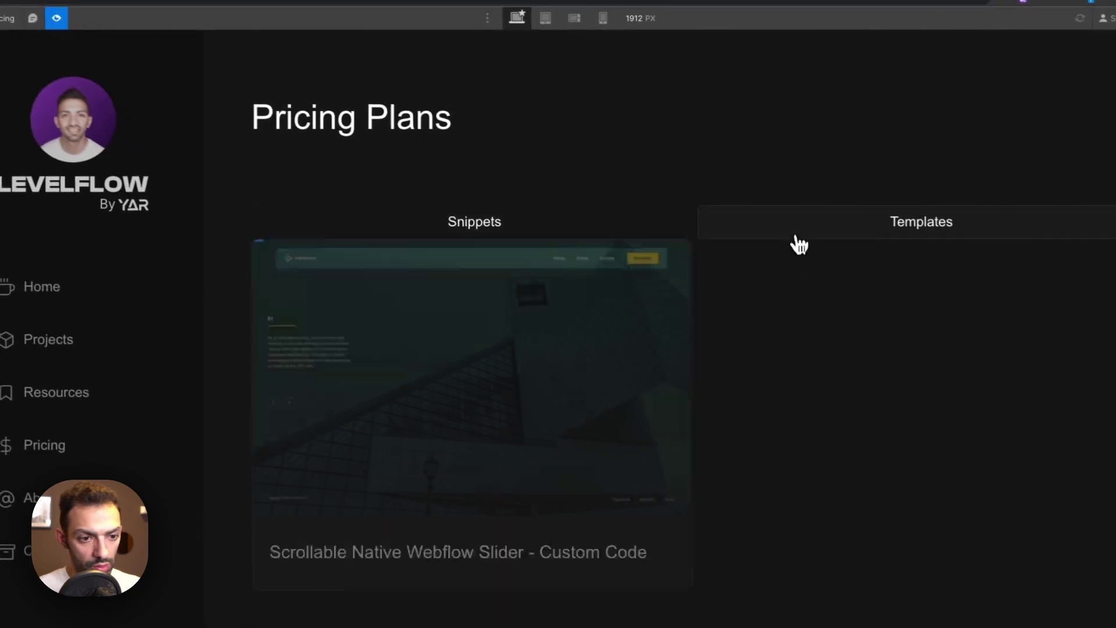
pyautogui.click(617, 254)
pyautogui.click(807, 252)
pyautogui.click(685, 250)
pyautogui.click(641, 235)
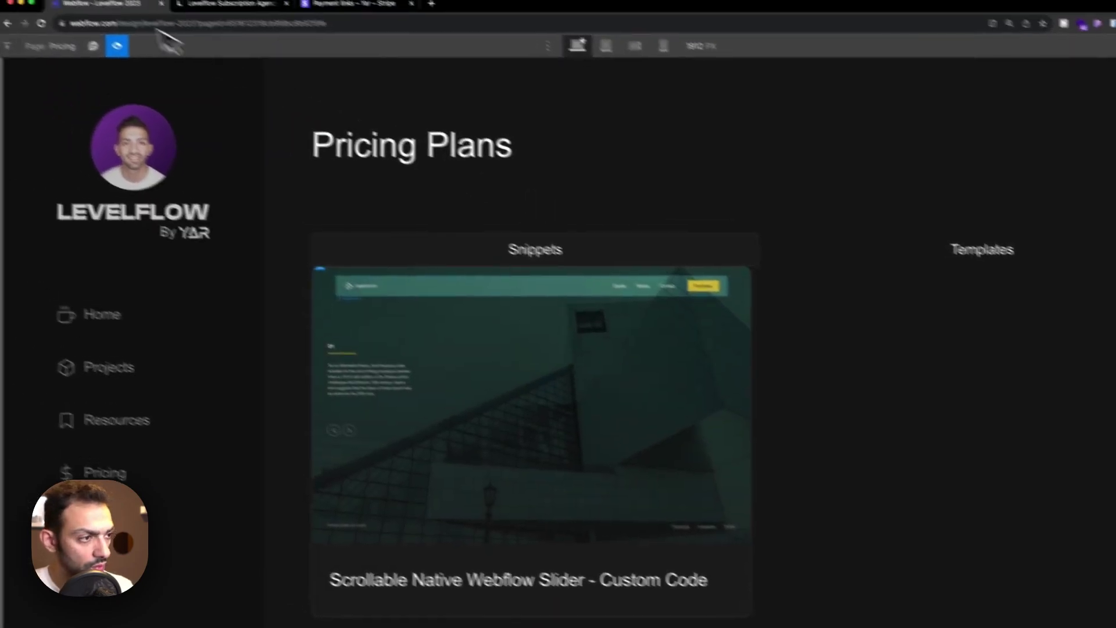
pyautogui.click(51, 16)
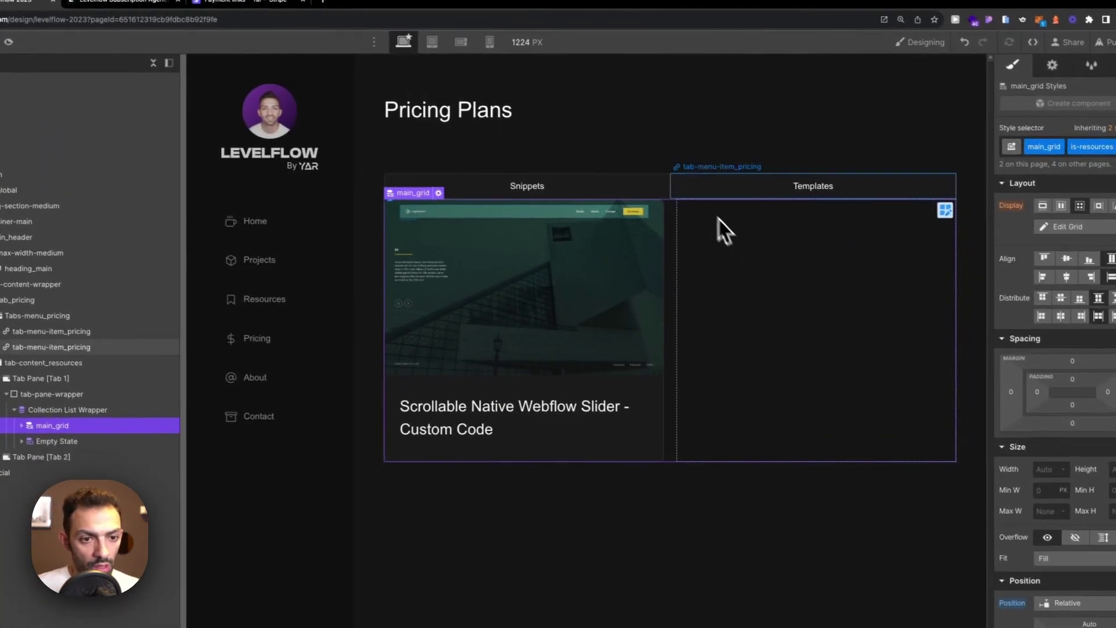
pyautogui.click(674, 194)
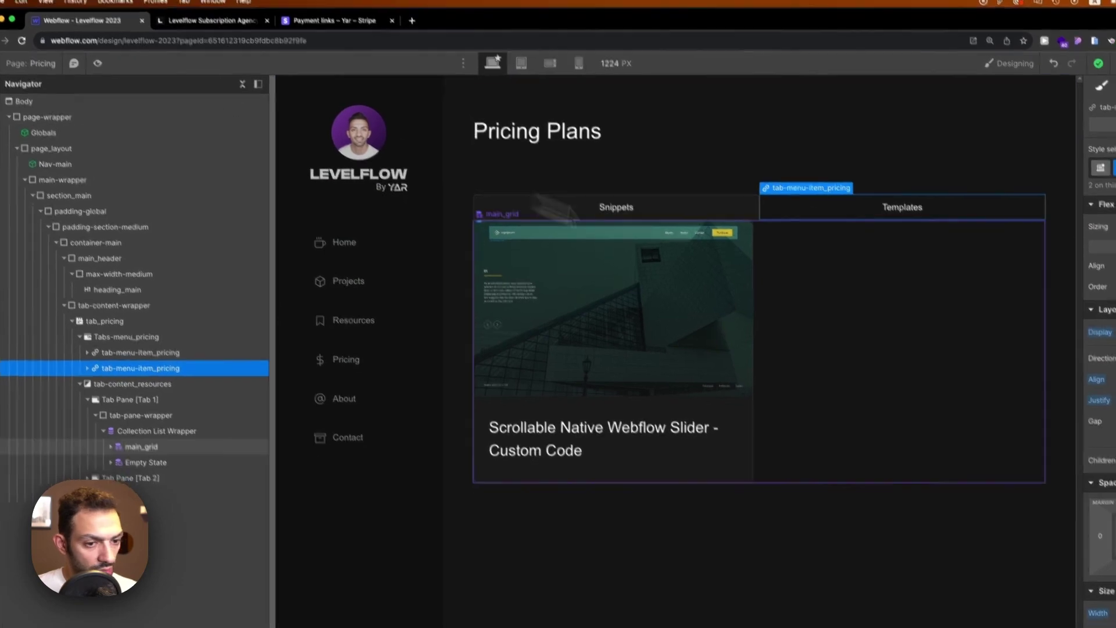
pyautogui.click(141, 446)
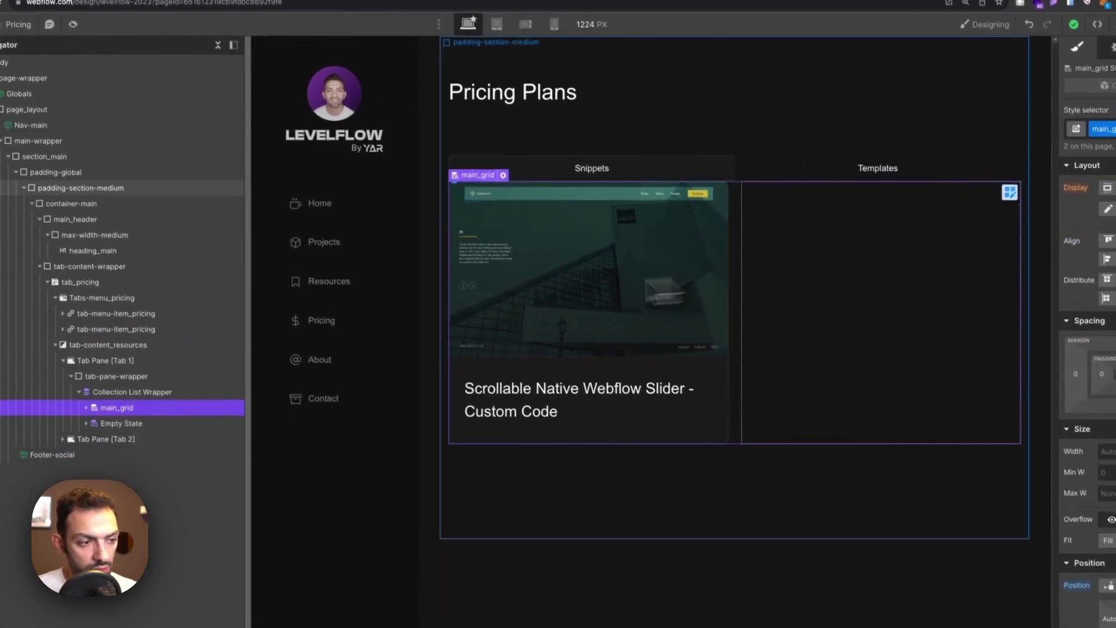
# Delete the Collection List Wrapper from the first tab pane.
pyautogui.click(172, 398)
pyautogui.click(170, 385)
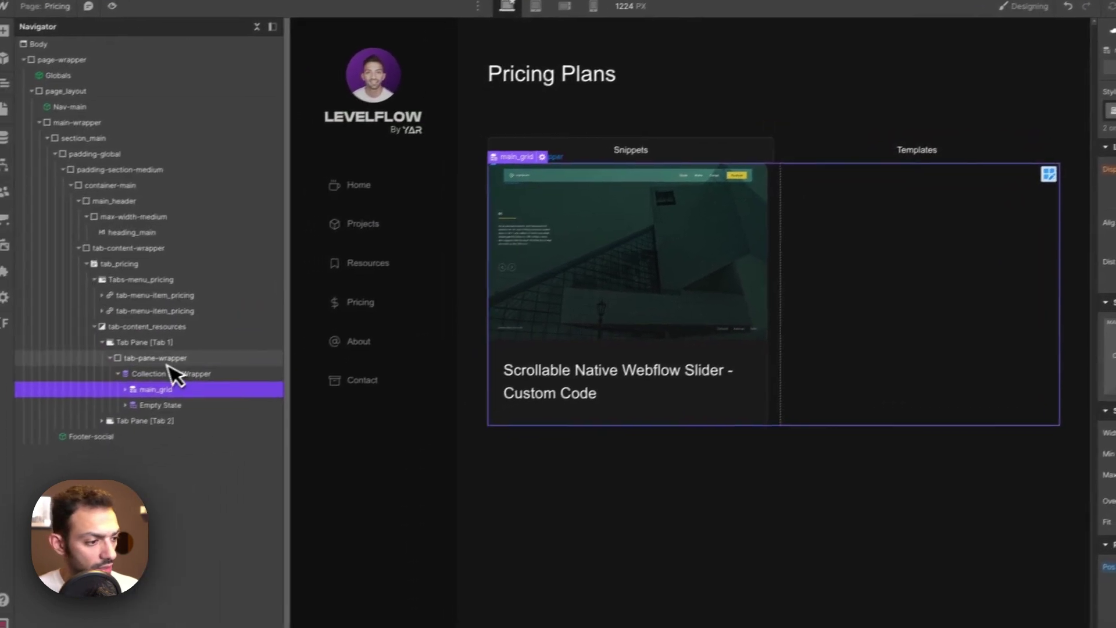
pyautogui.click(706, 289)
pyautogui.click(144, 377)
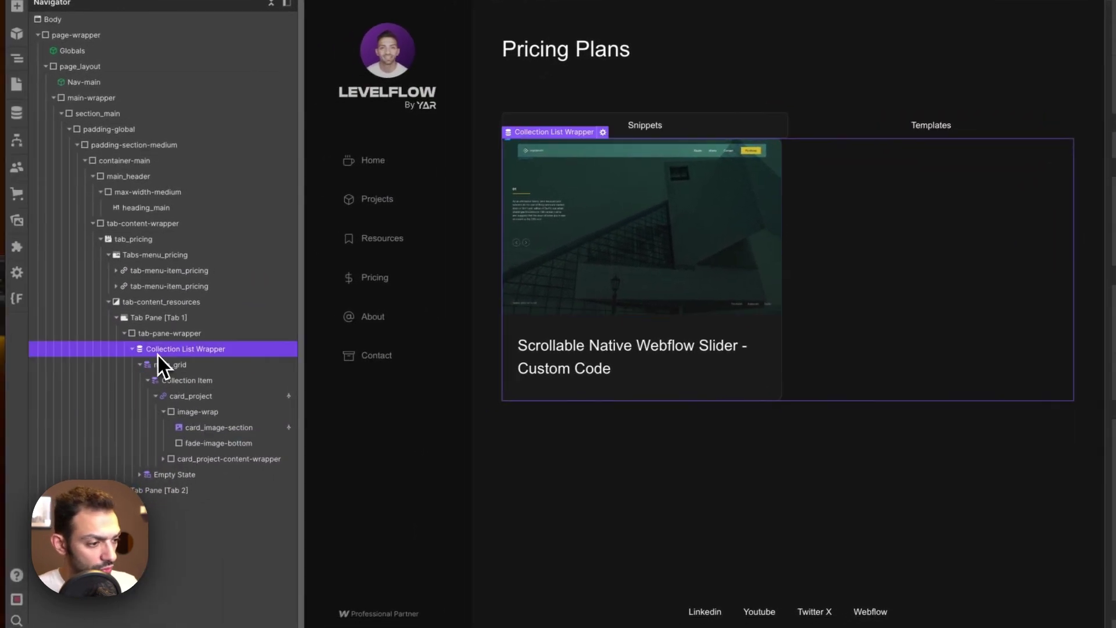
pyautogui.press('Delete')
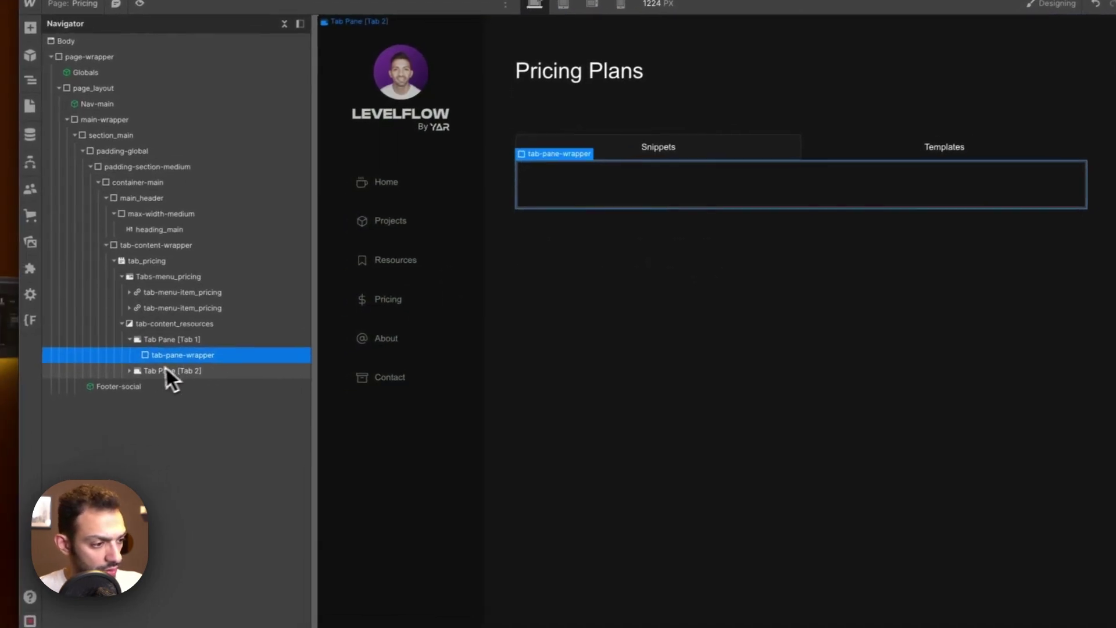
# Delete the Templates pane's collection list, then open the Under construction page.
pyautogui.scroll(-10, 1031, 420)
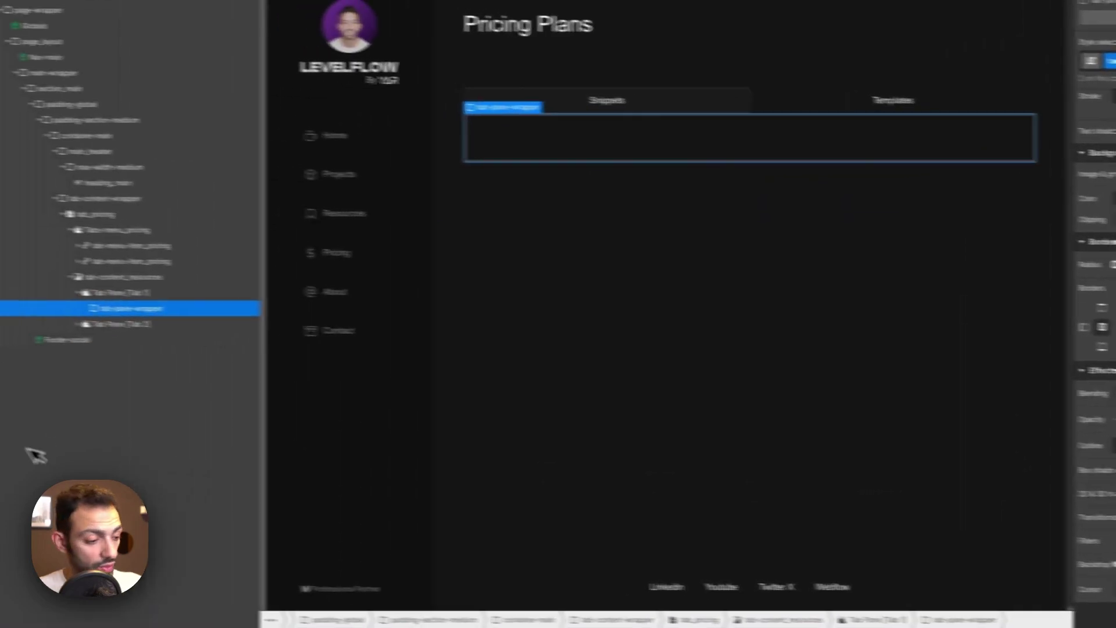
pyautogui.click(205, 296)
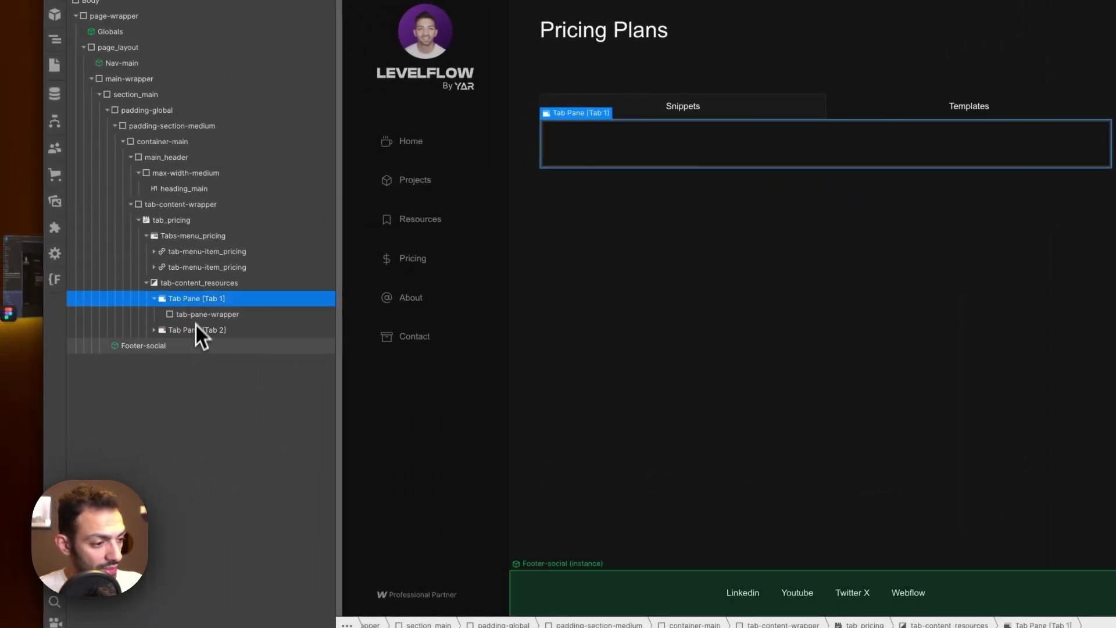
pyautogui.click(200, 330)
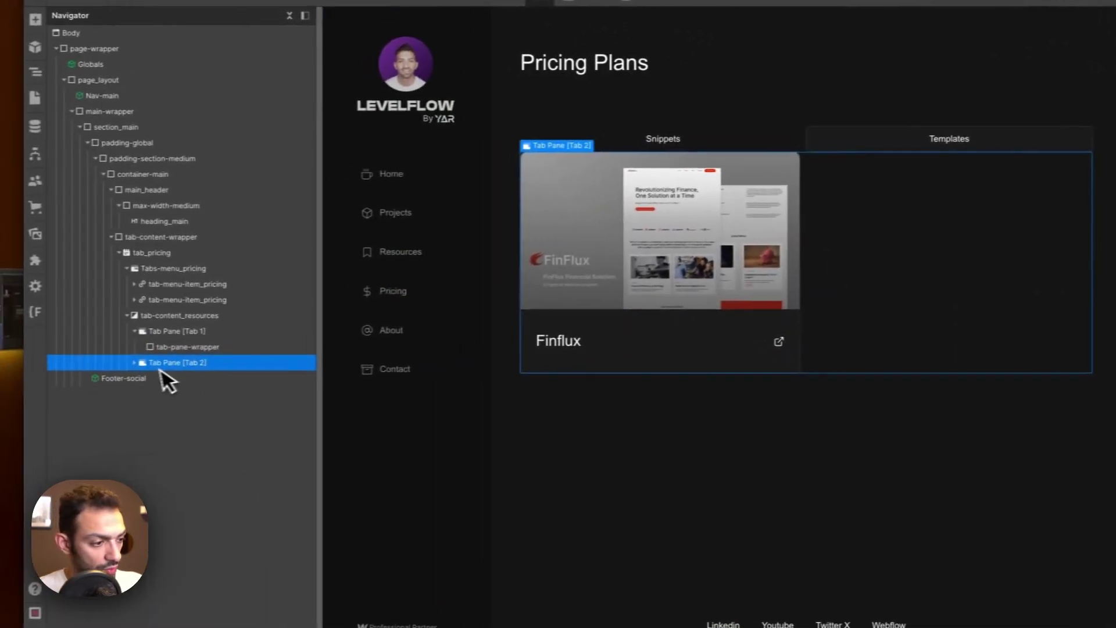
pyautogui.click(581, 249)
pyautogui.click(235, 423)
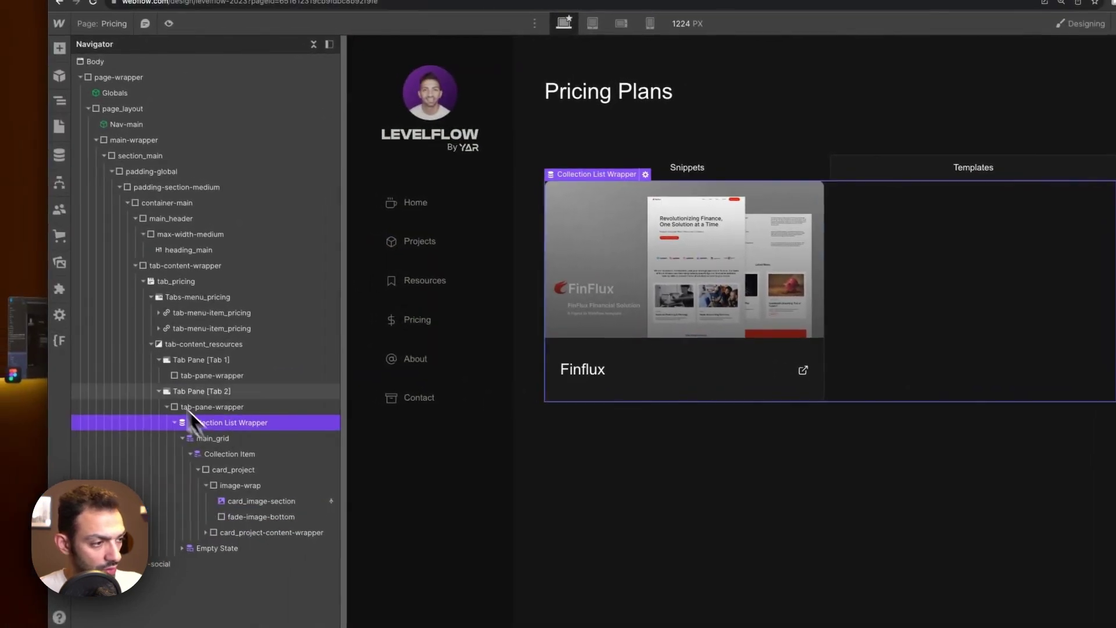
pyautogui.press('Delete')
pyautogui.press('p')
pyautogui.click(132, 186)
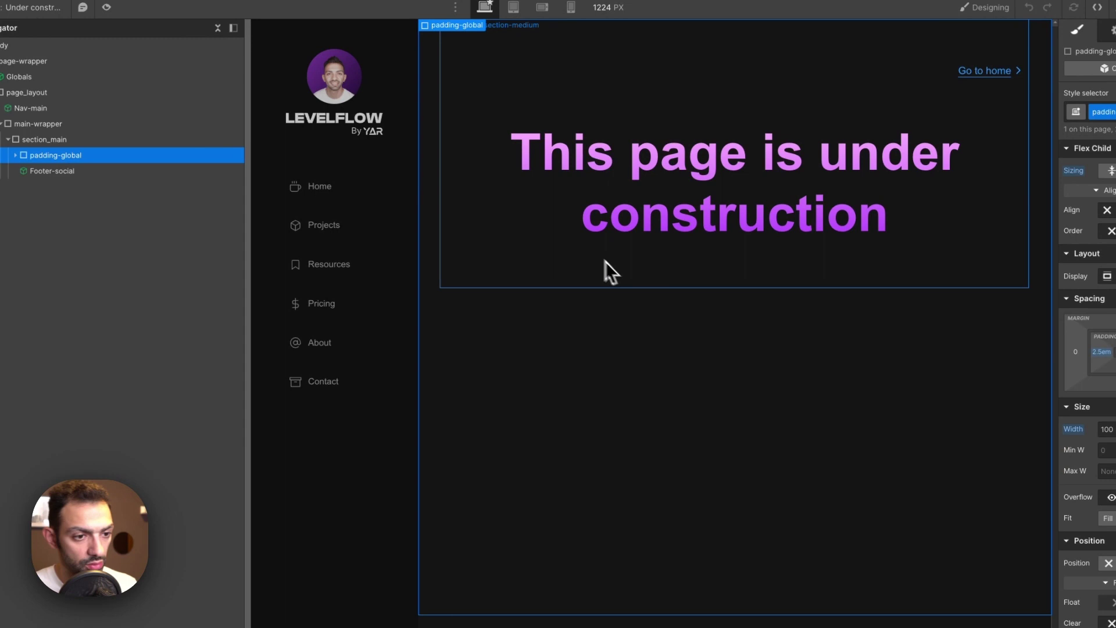
# Select the 'This page is under construction' block and switch to the Pricing page.
pyautogui.click(603, 263)
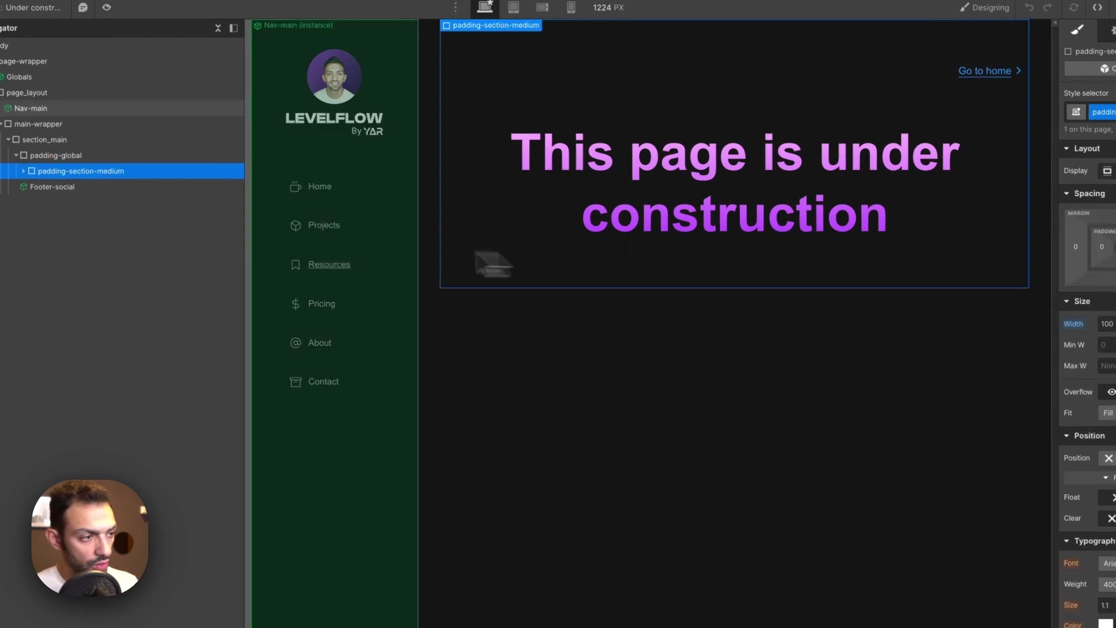
pyautogui.click(473, 191)
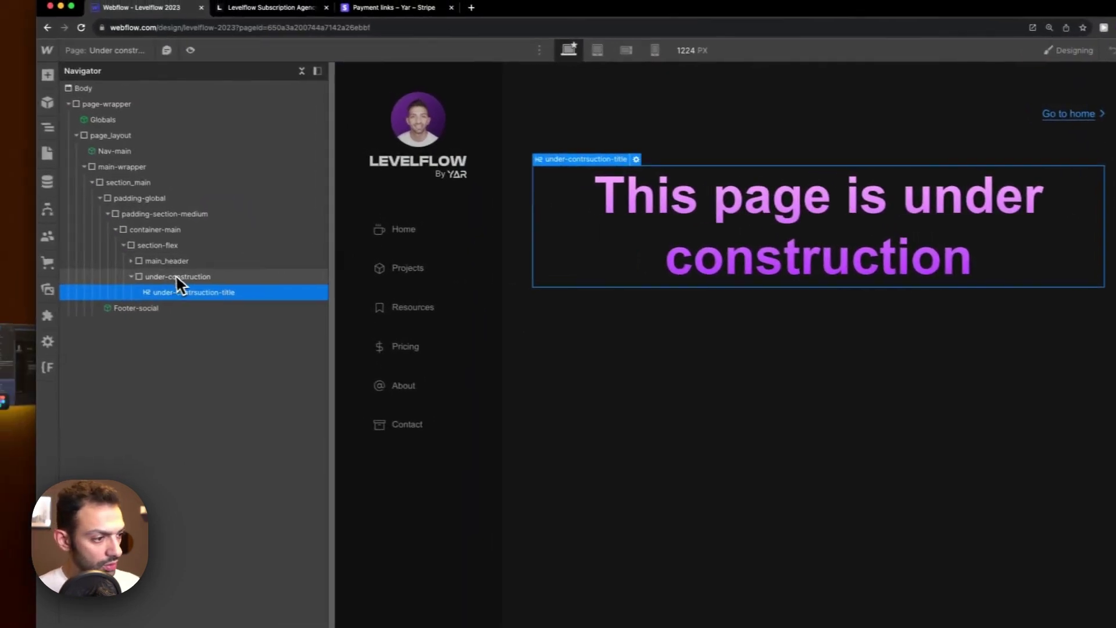
pyautogui.click(175, 275)
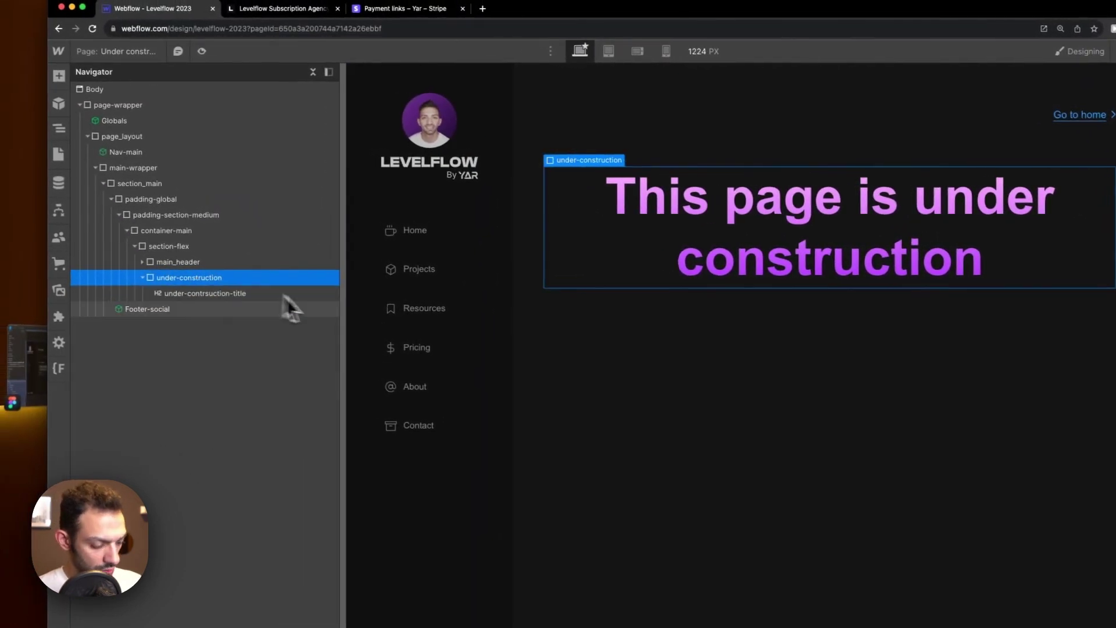
pyautogui.click(54, 155)
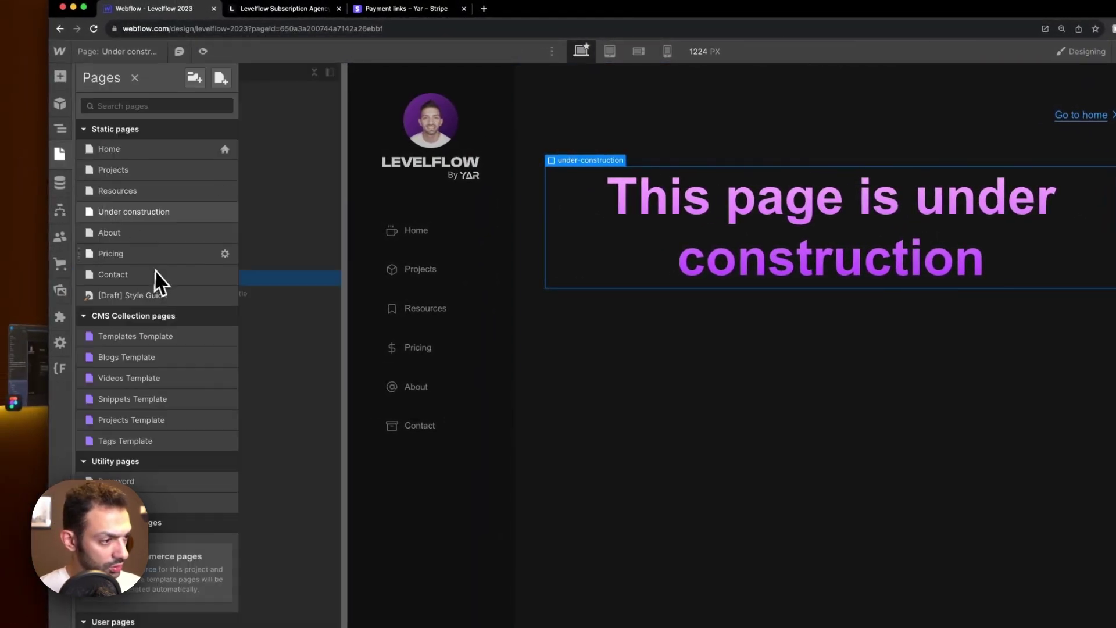
pyautogui.click(124, 253)
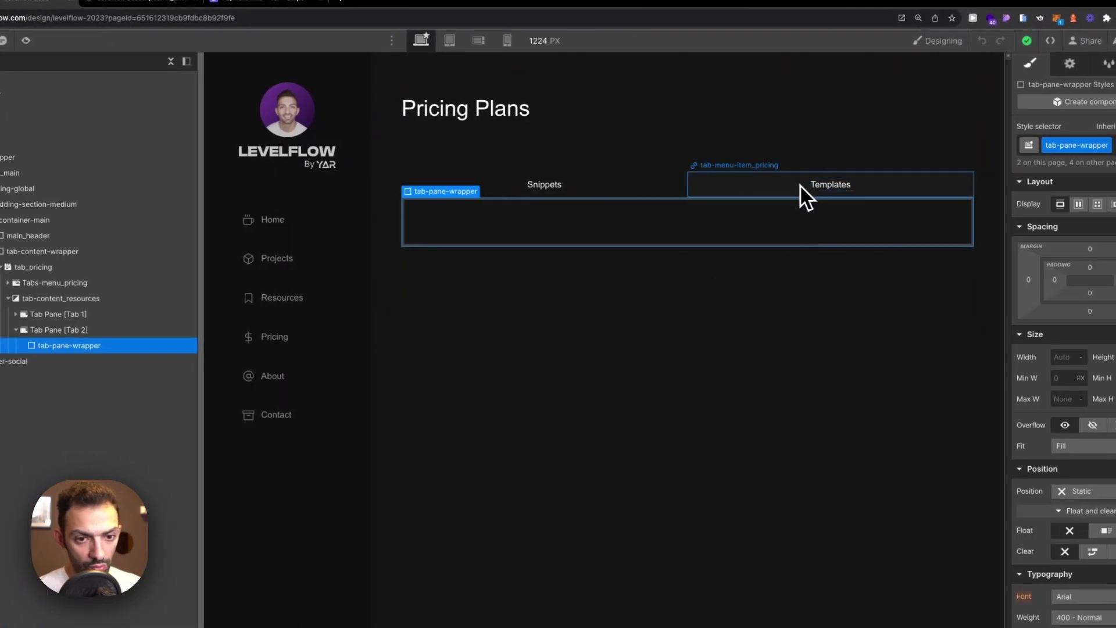
# Paste the block into the Templates tab pane and collapse the tabs in the Navigator.
pyautogui.write('This page is under construction')
pyautogui.click(824, 186)
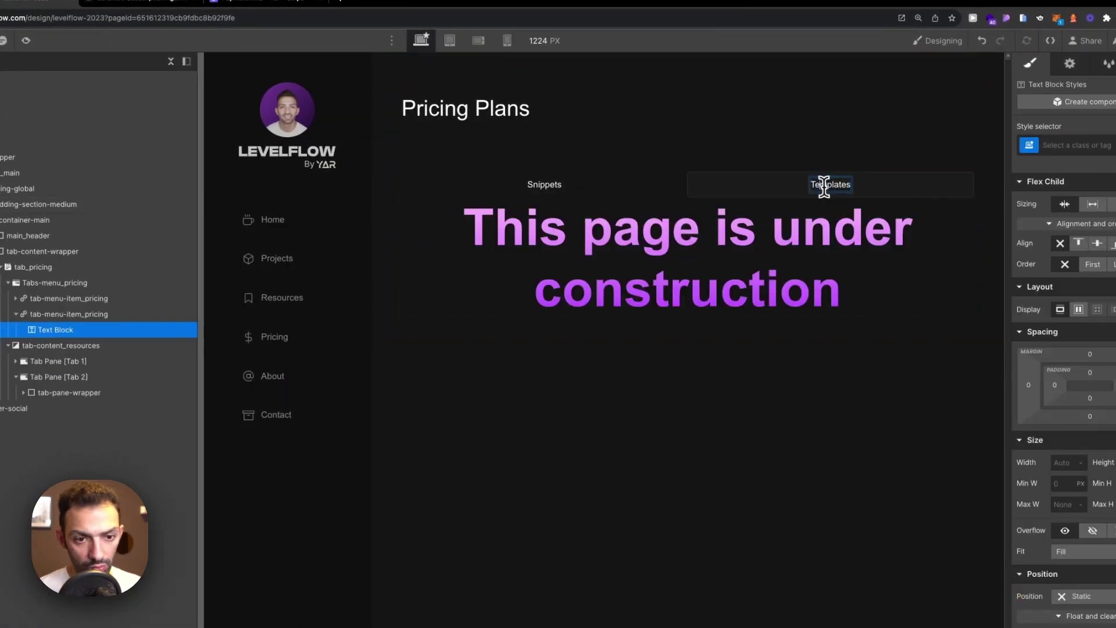
pyautogui.click(87, 345)
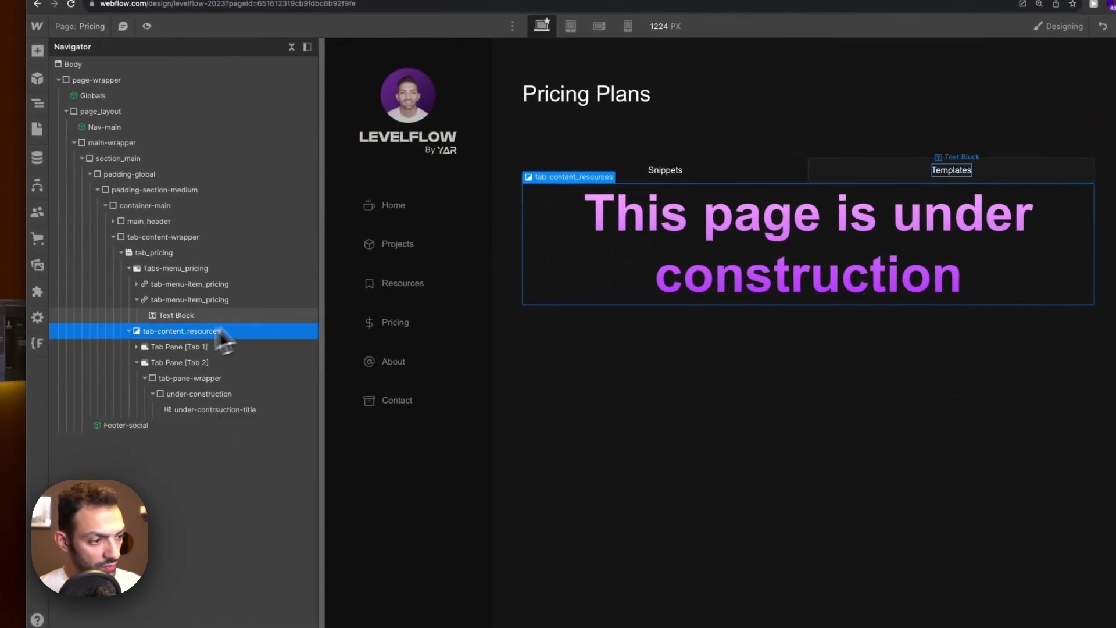
pyautogui.click(130, 268)
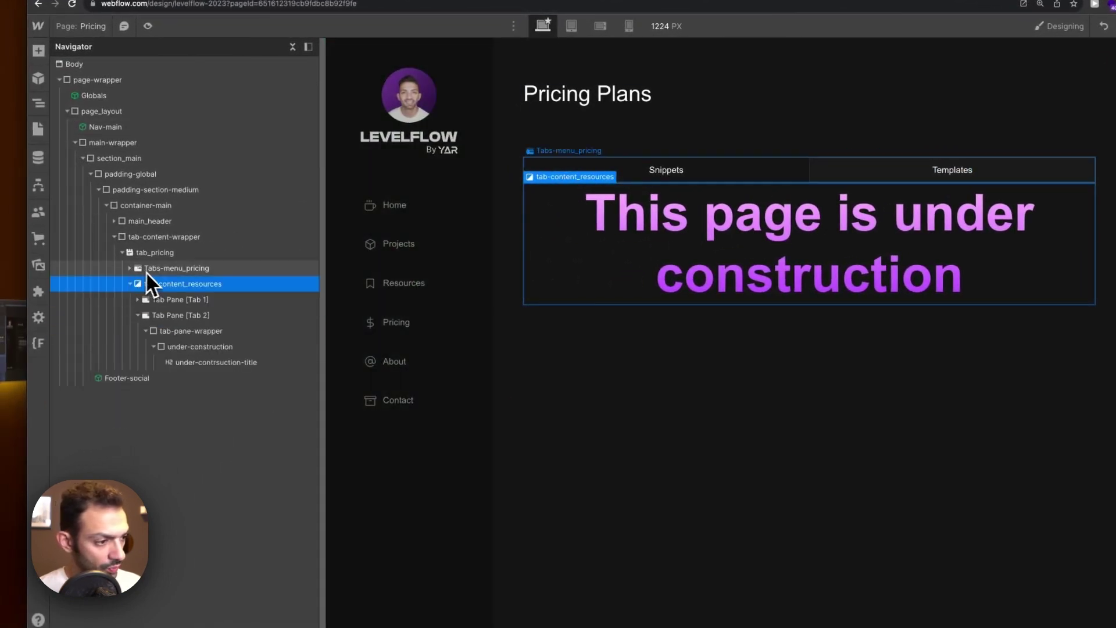
pyautogui.click(131, 284)
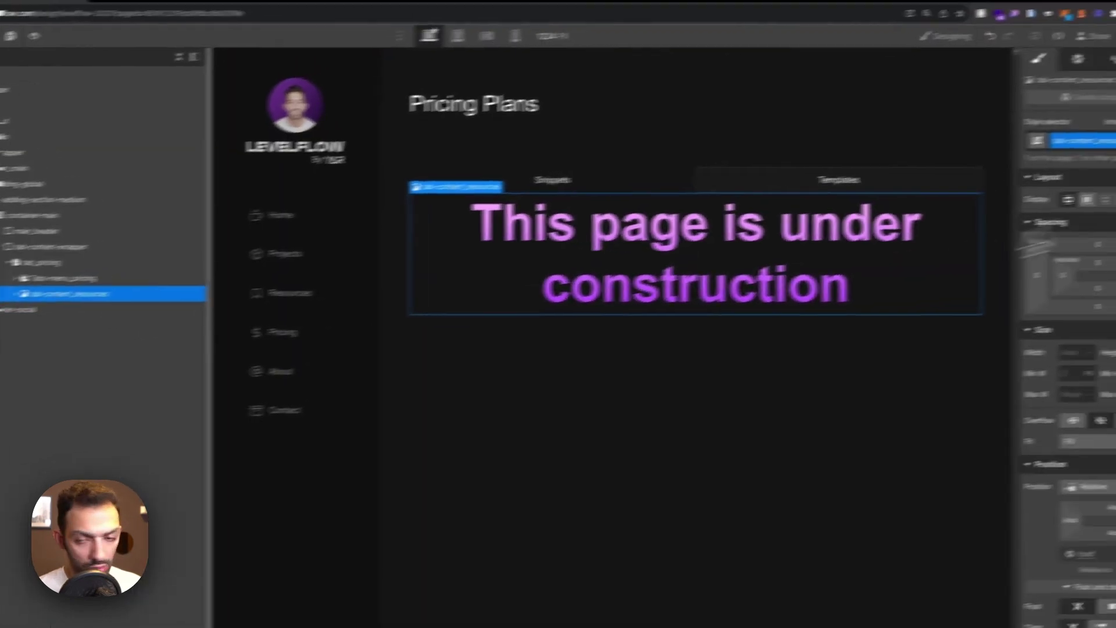
# Duplicate the tab content class and rename the copy tab-content_pricing.
pyautogui.click(1051, 152)
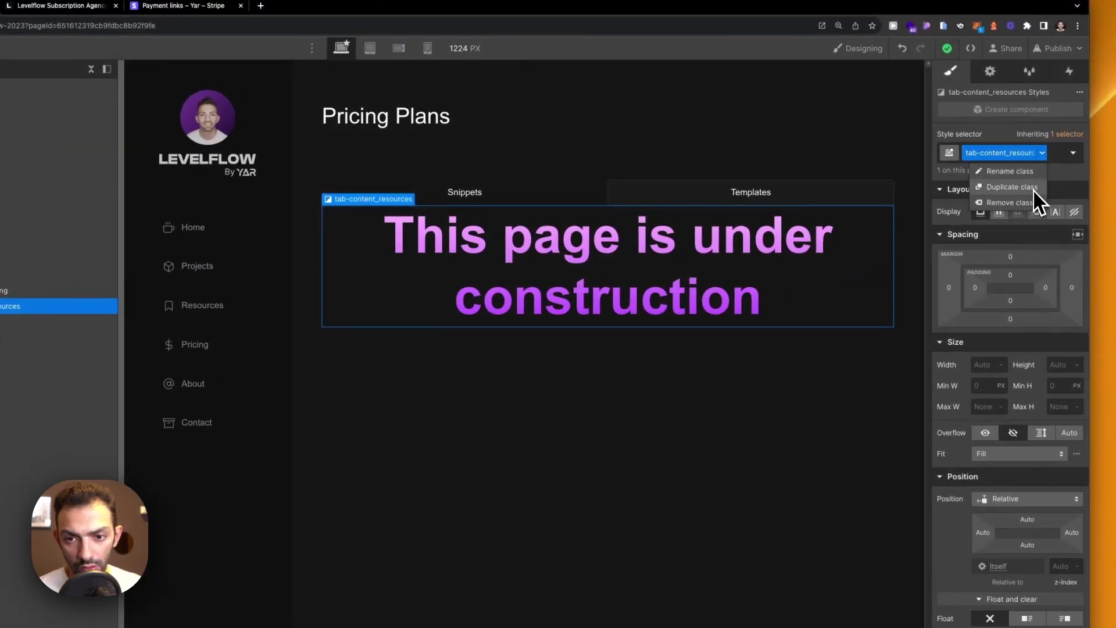
pyautogui.click(1033, 188)
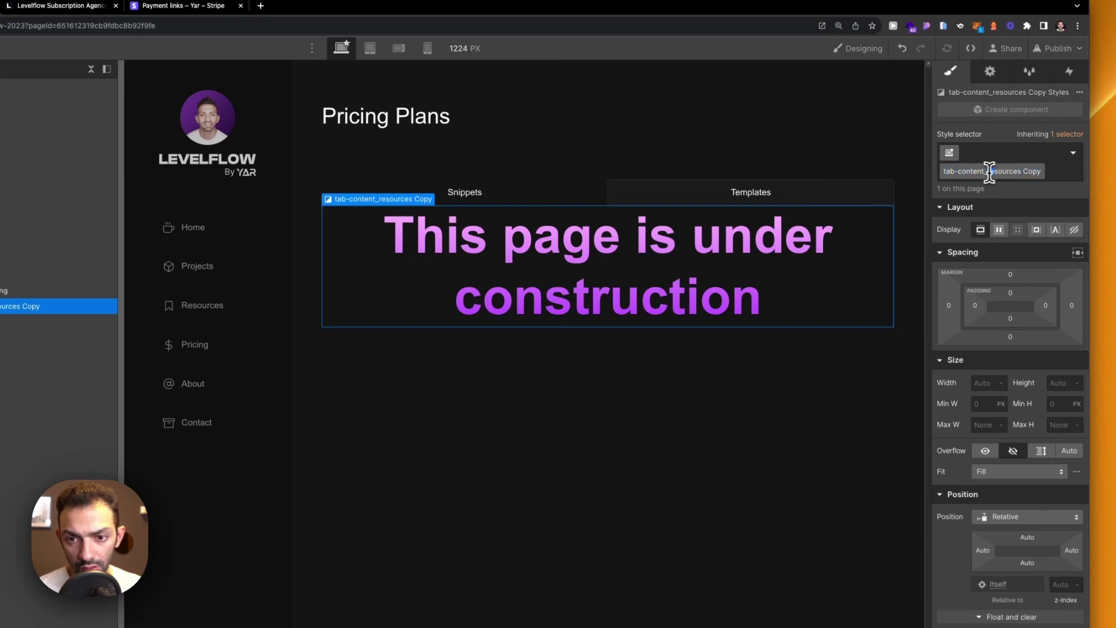
pyautogui.press('Return')
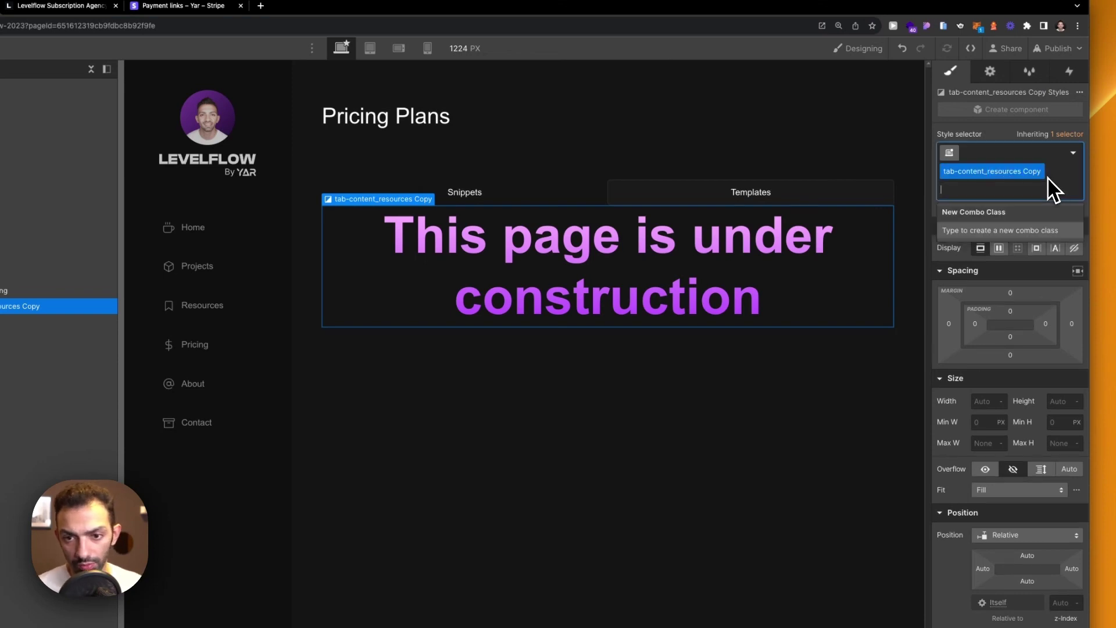
pyautogui.doubleClick(991, 171)
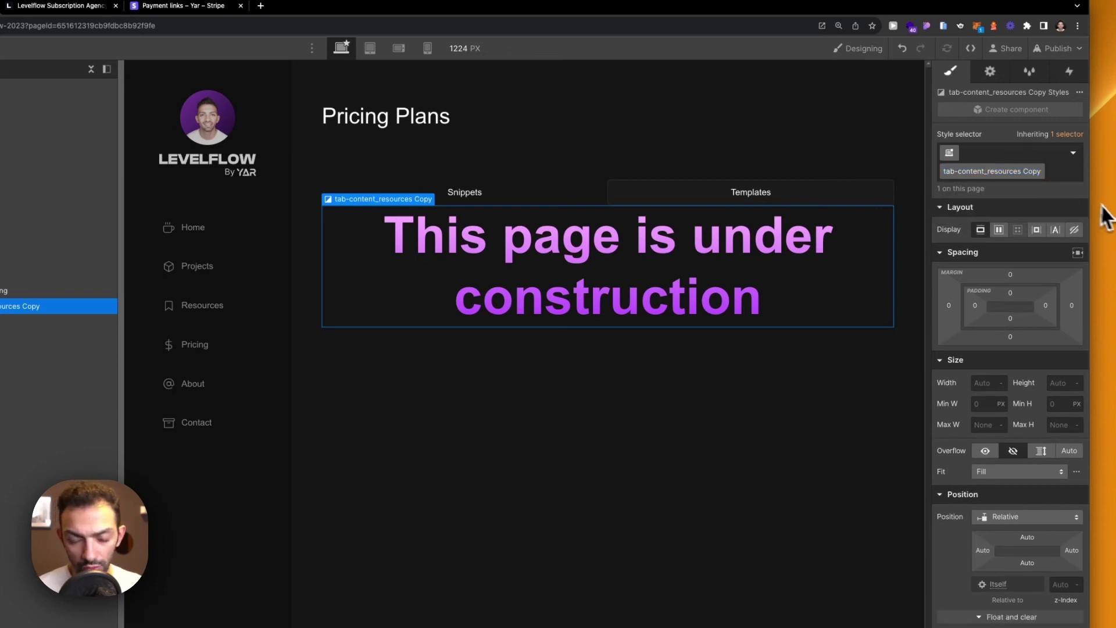
pyautogui.write('pricing')
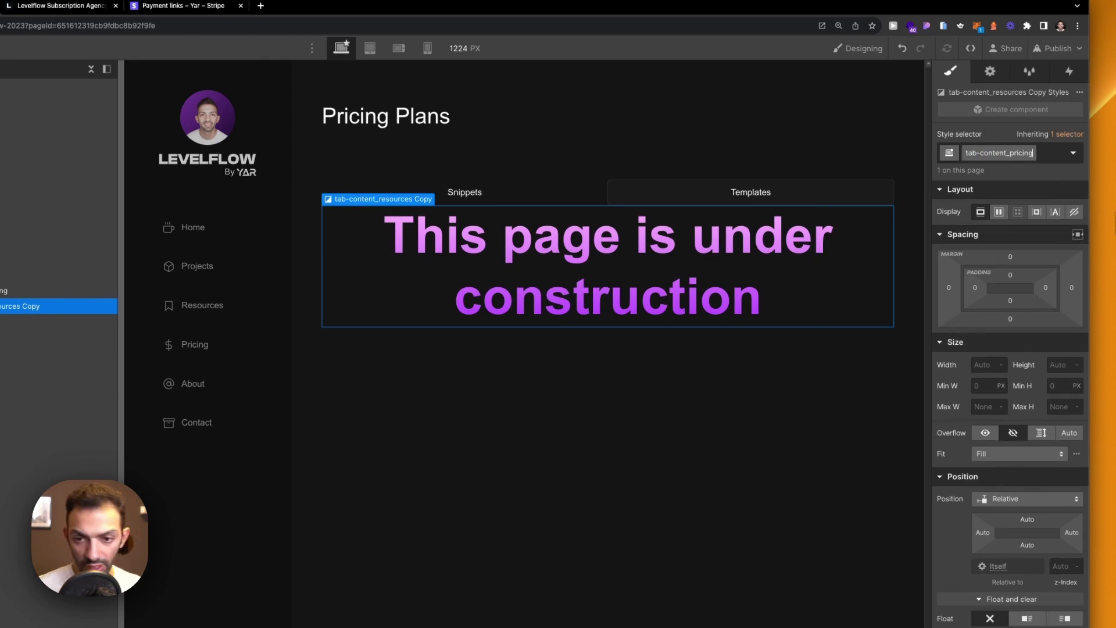
# Give tab-content_pricing a top margin of 3em.
pyautogui.click(1010, 259)
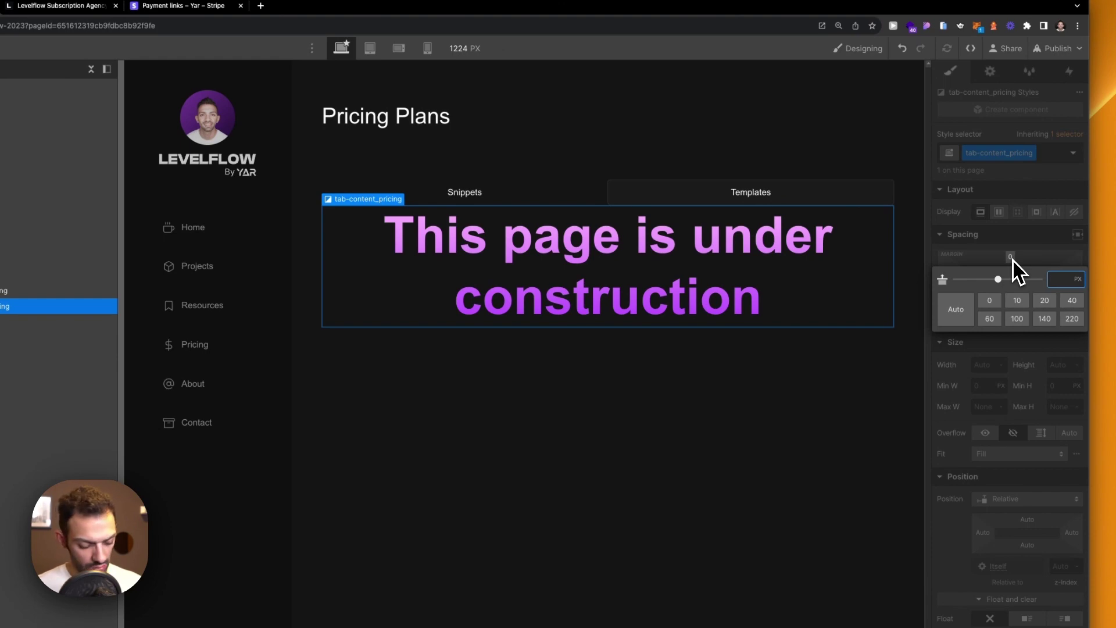
pyautogui.write('3re')
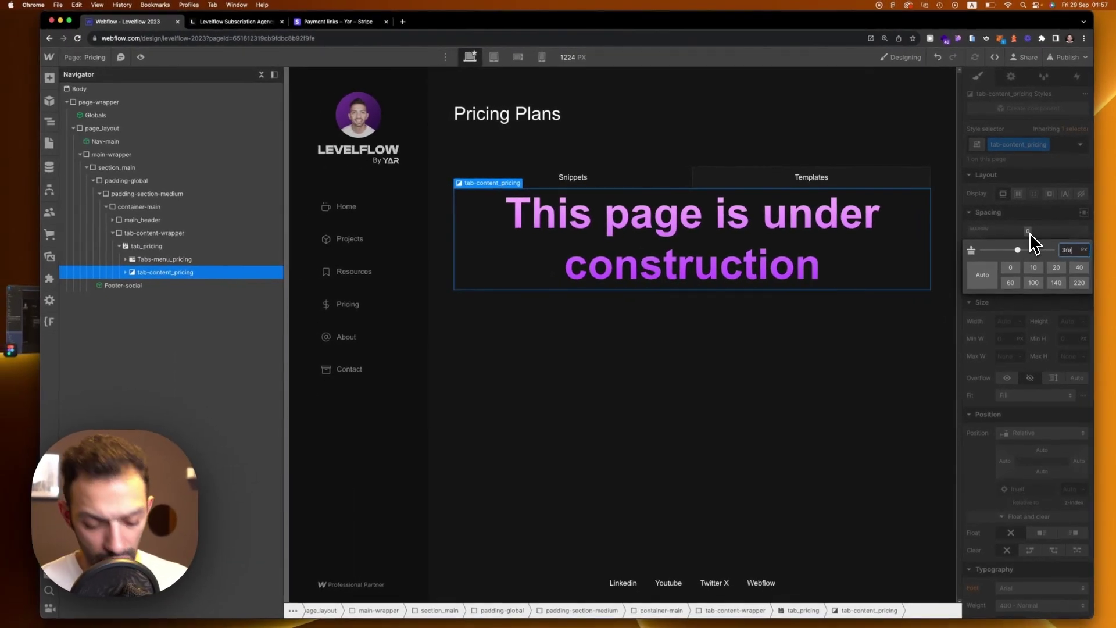
pyautogui.press('BackSpace')
pyautogui.press('BackSpace')
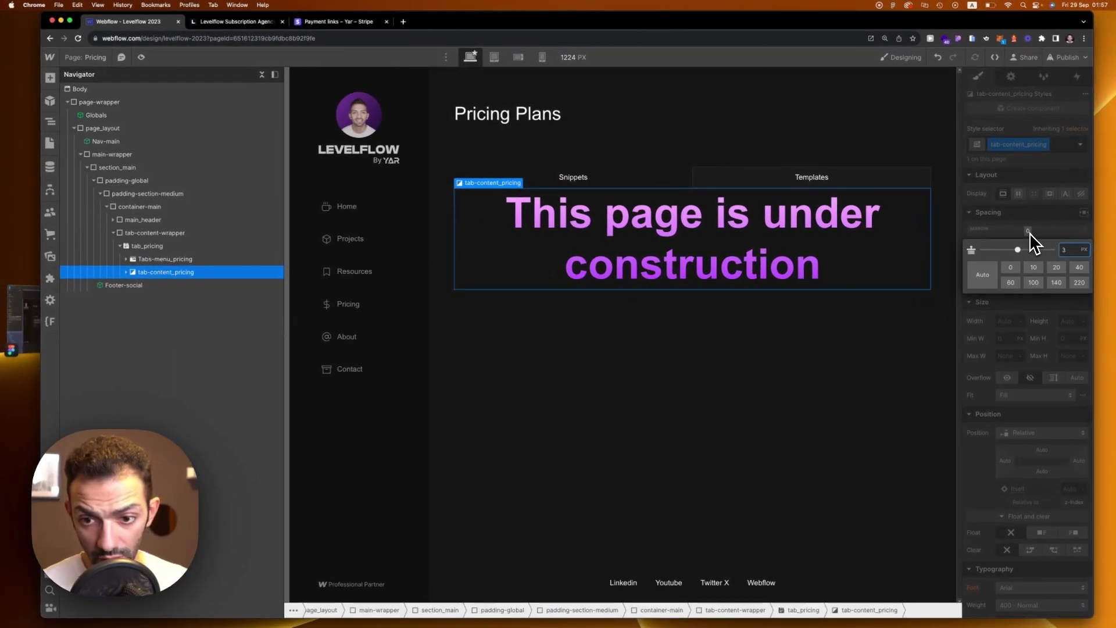
pyautogui.write('em')
pyautogui.press('Return')
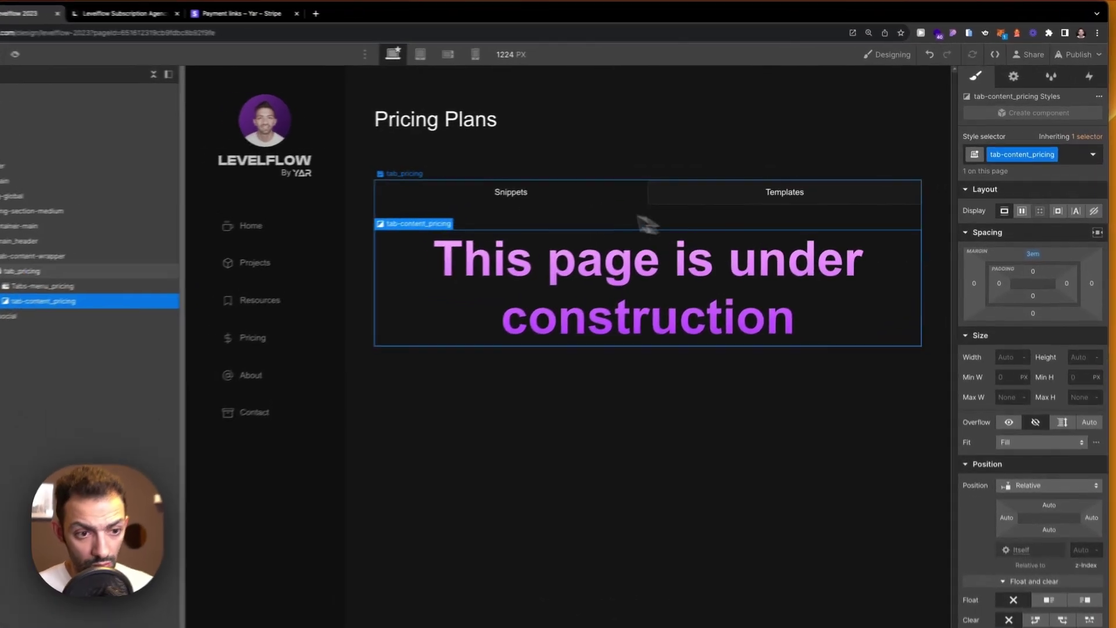
# Check the main container and heading, then show the empty Snippets tab pane.
pyautogui.click(688, 158)
pyautogui.click(687, 218)
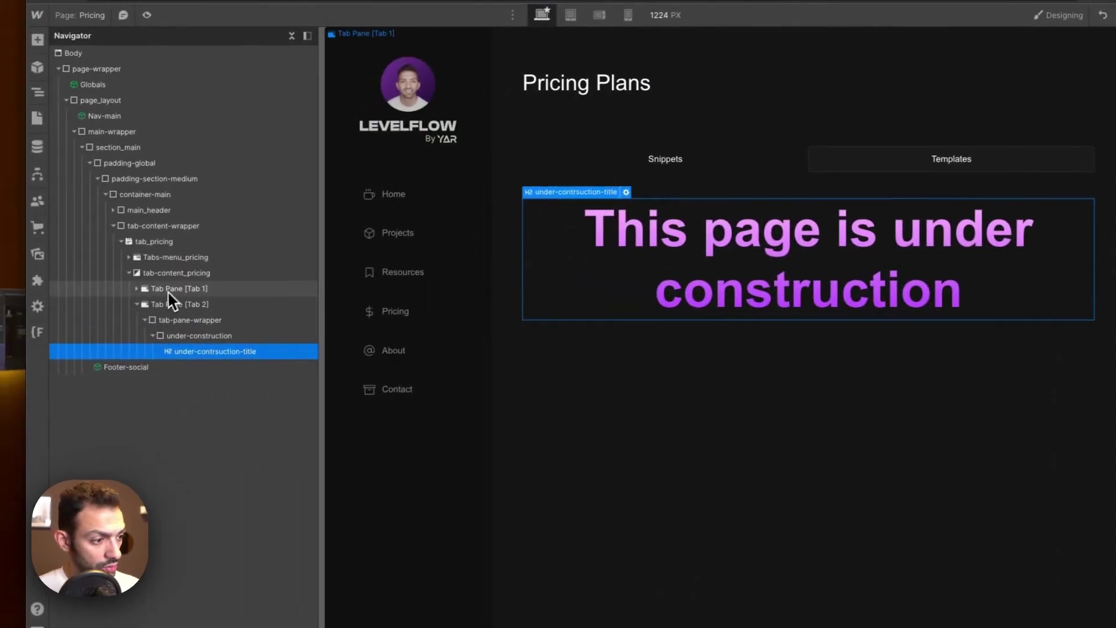
pyautogui.click(15, 326)
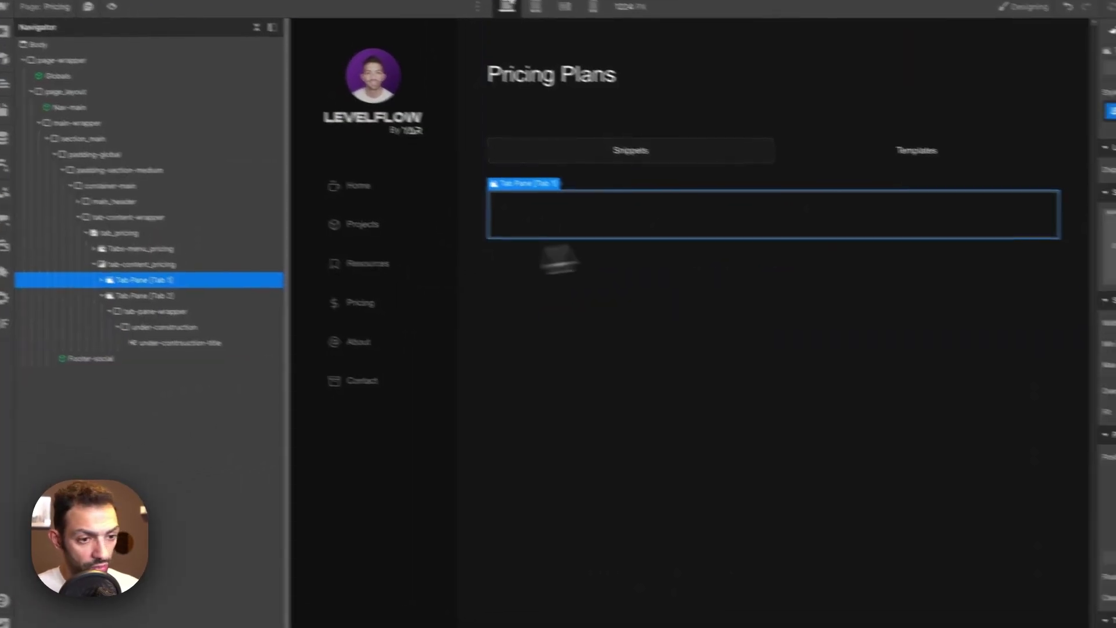
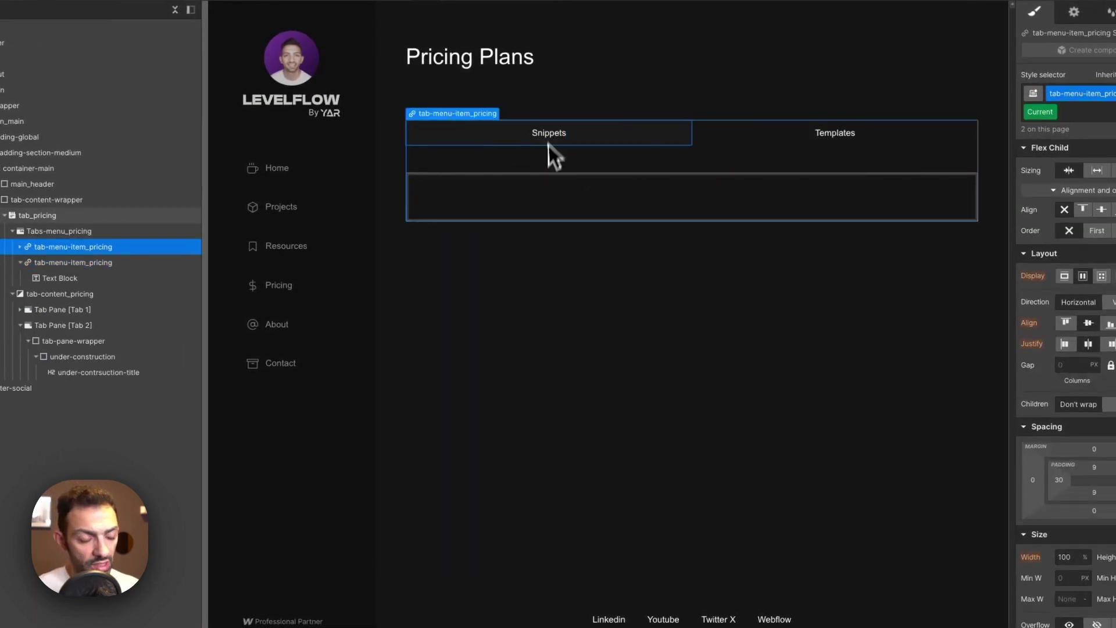
# Check the Subscription Plan label in the Figma pricing design, then return to Webflow.
pyautogui.press('super+Tab')
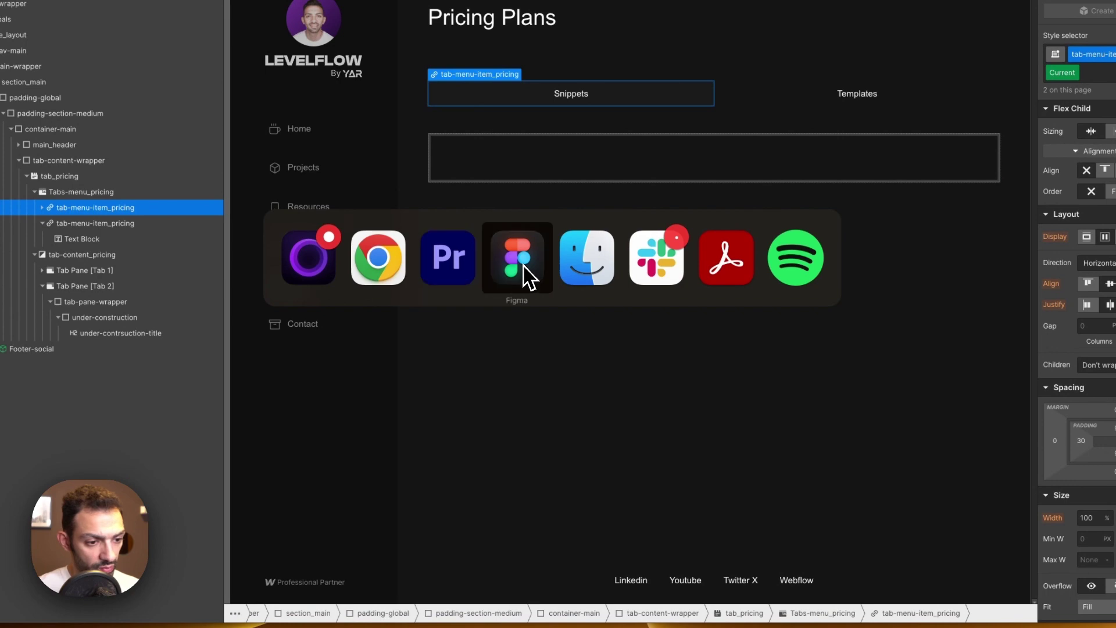
pyautogui.click(524, 265)
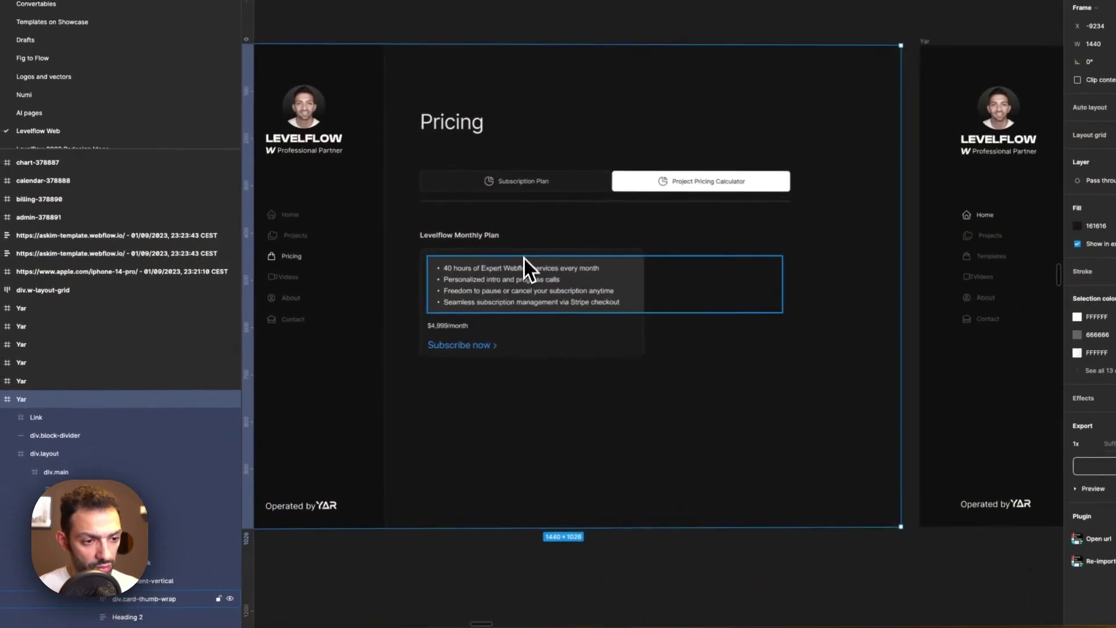
pyautogui.doubleClick(628, 256)
pyautogui.doubleClick(626, 255)
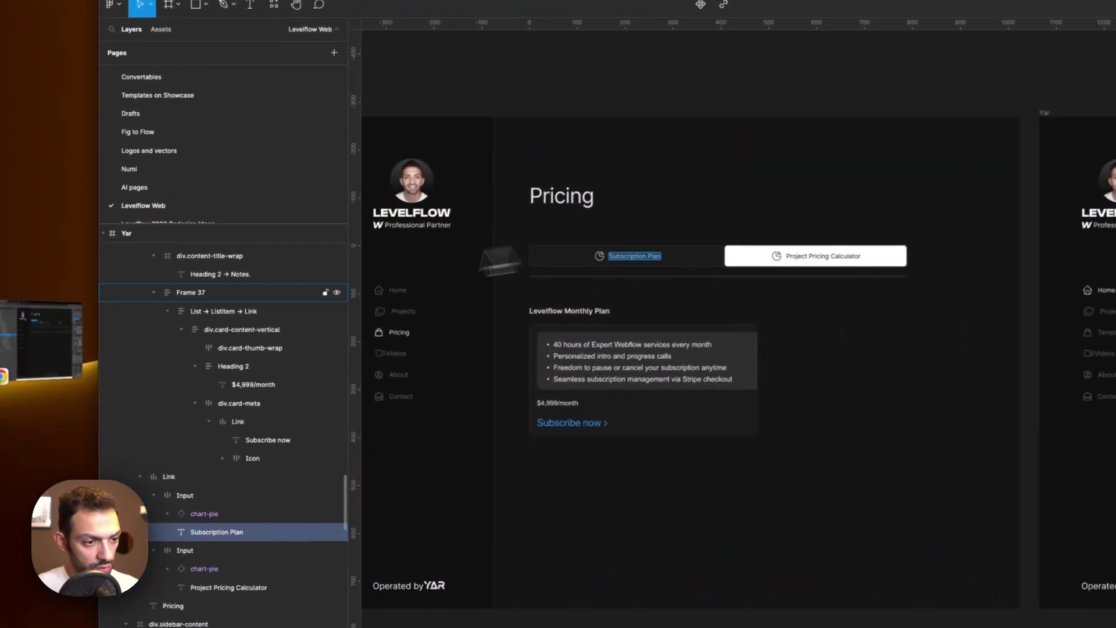
pyautogui.click(57, 334)
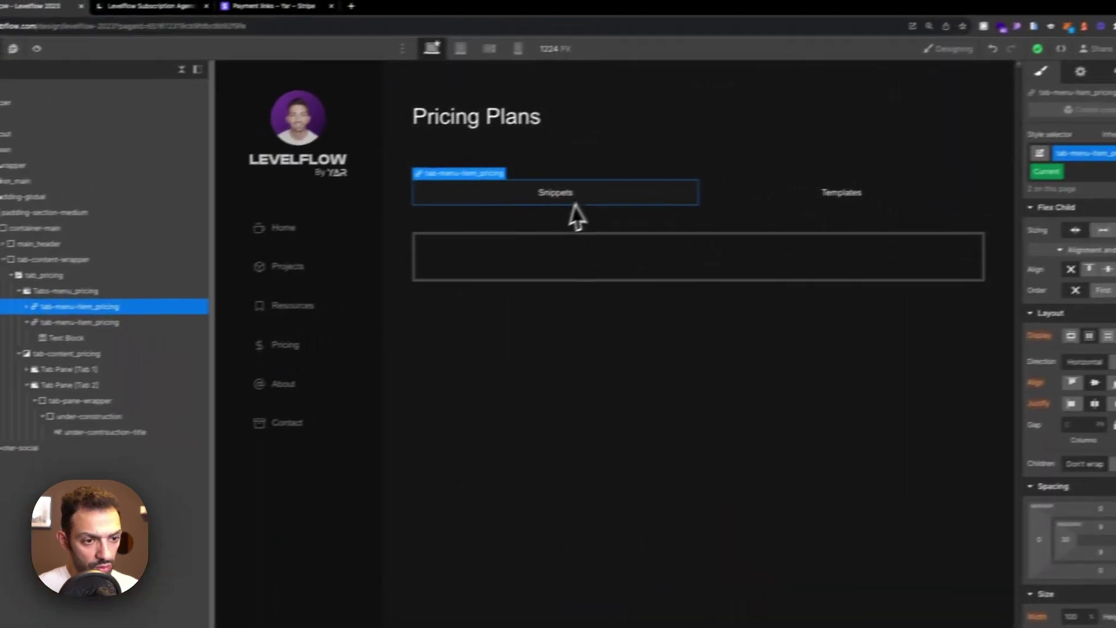
# Label the first tab Subscription Plan and retype the second tab's label as Pricing Calculator.
pyautogui.click(572, 195)
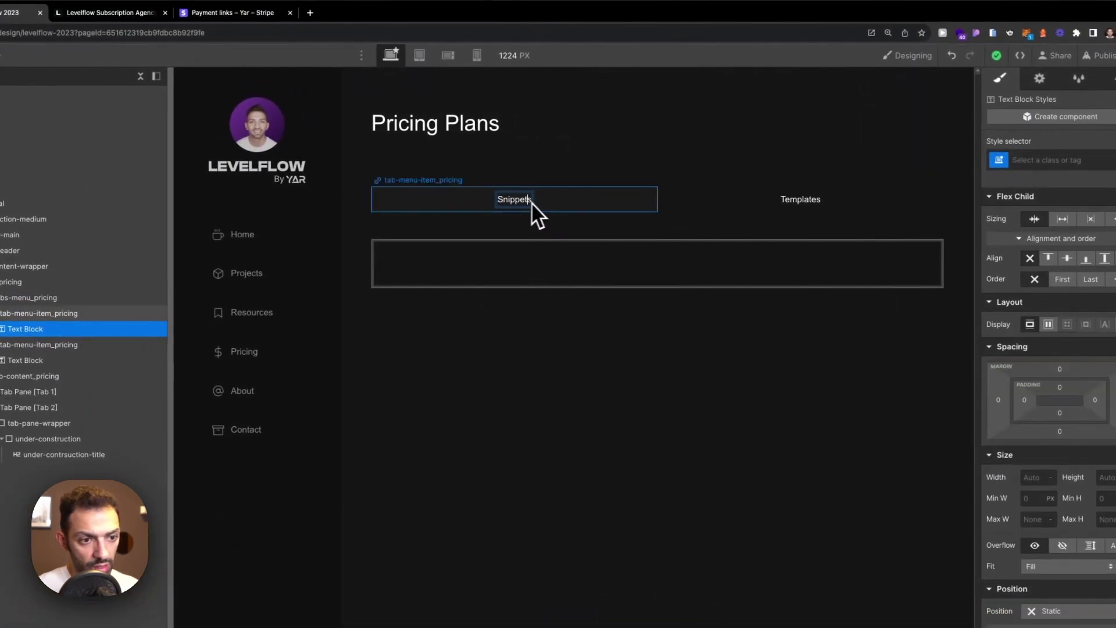
pyautogui.click(799, 203)
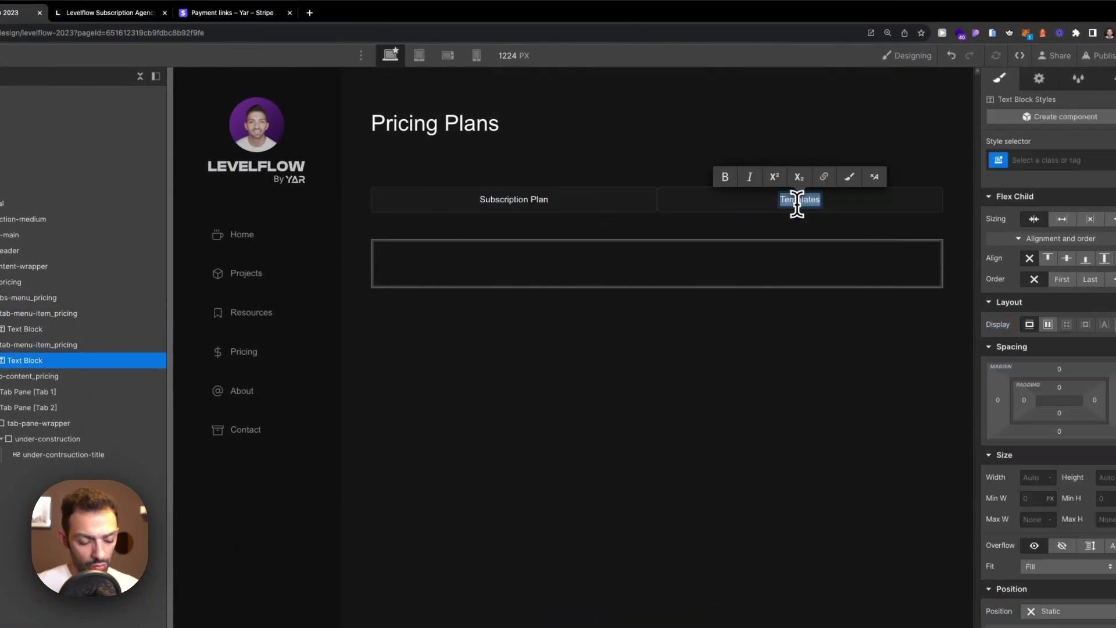
pyautogui.write('Pricing Cal')
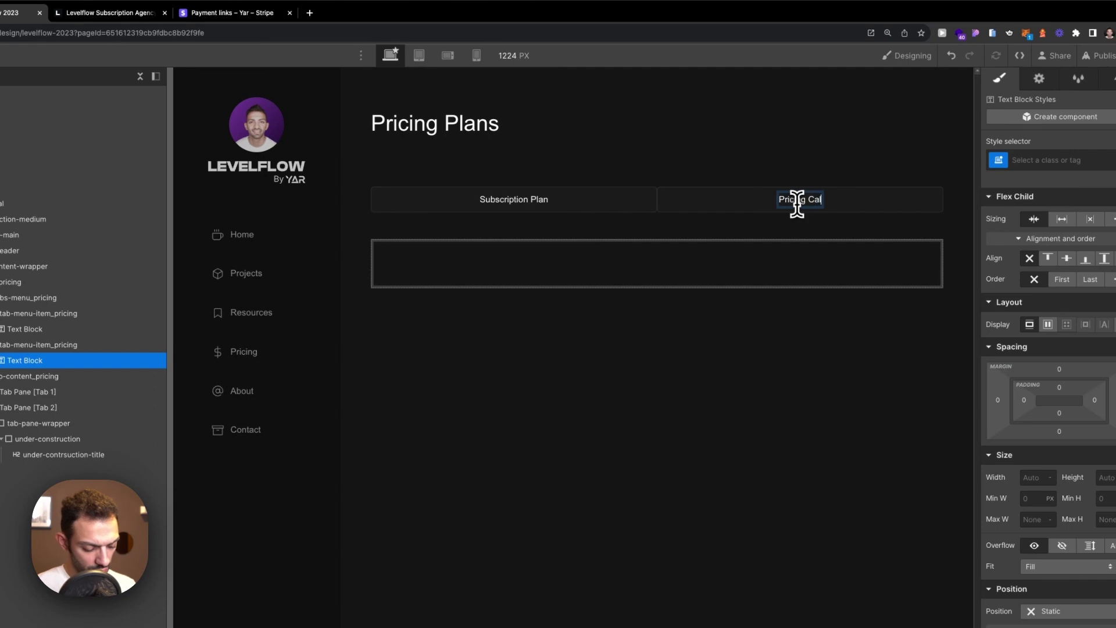
pyautogui.write('culator')
pyautogui.press('Return')
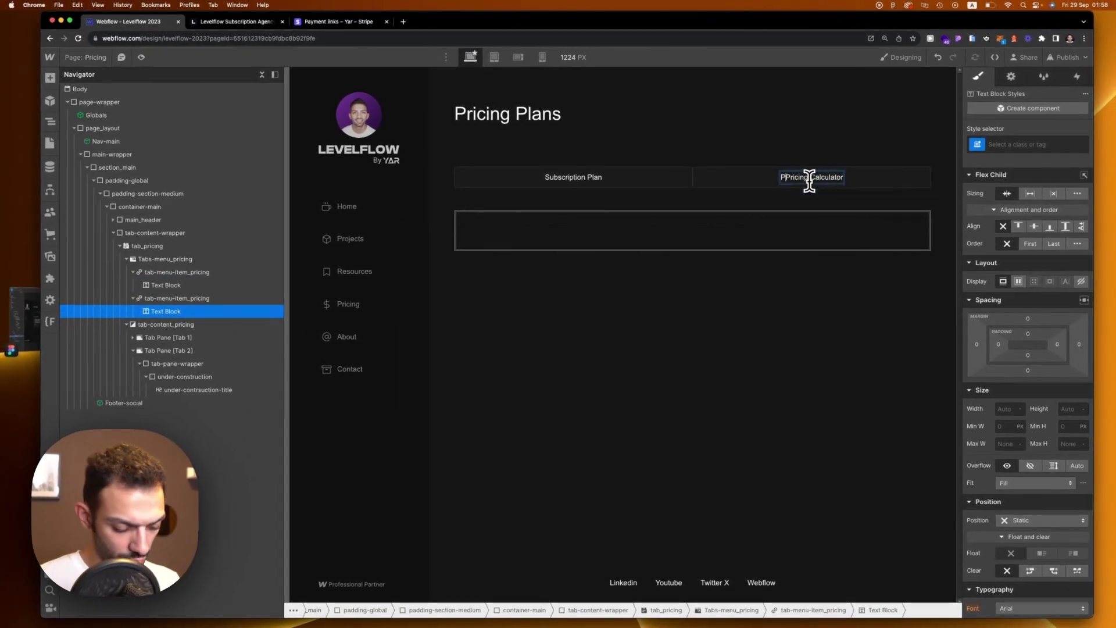
# Give the current Subscription Plan tab a white background and black text.
pyautogui.click(730, 185)
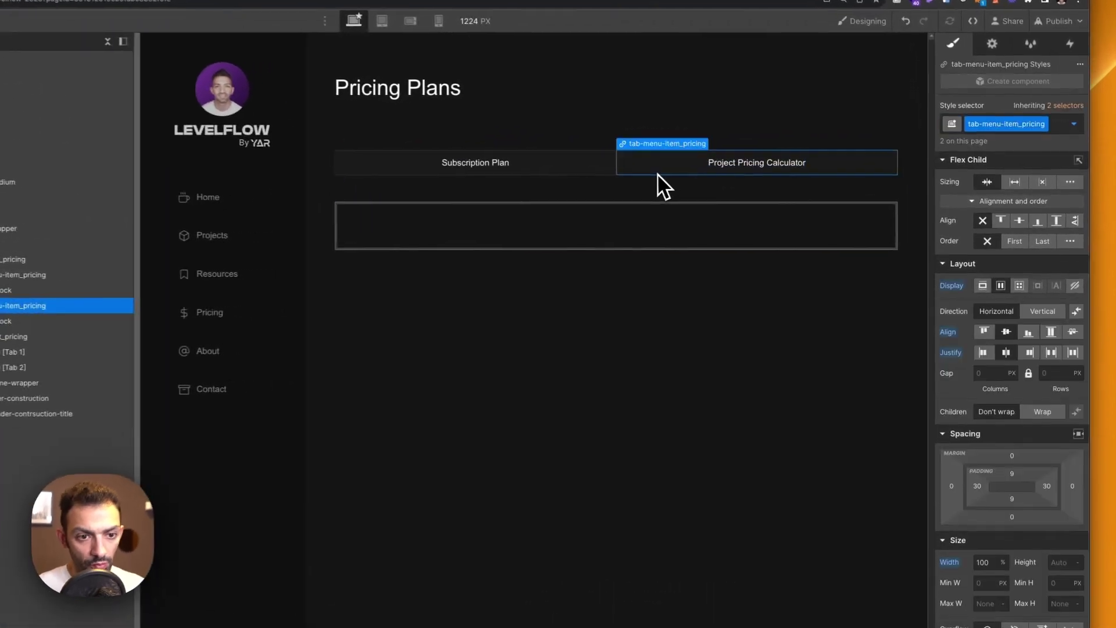
pyautogui.click(669, 185)
pyautogui.scroll(-15, 1011, 523)
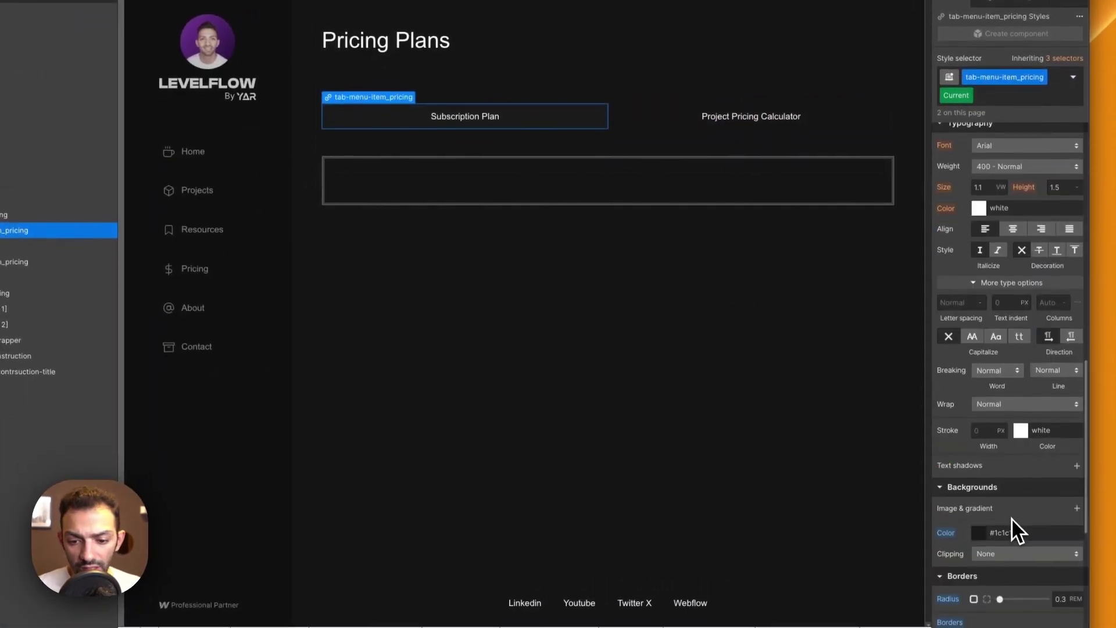
pyautogui.click(978, 257)
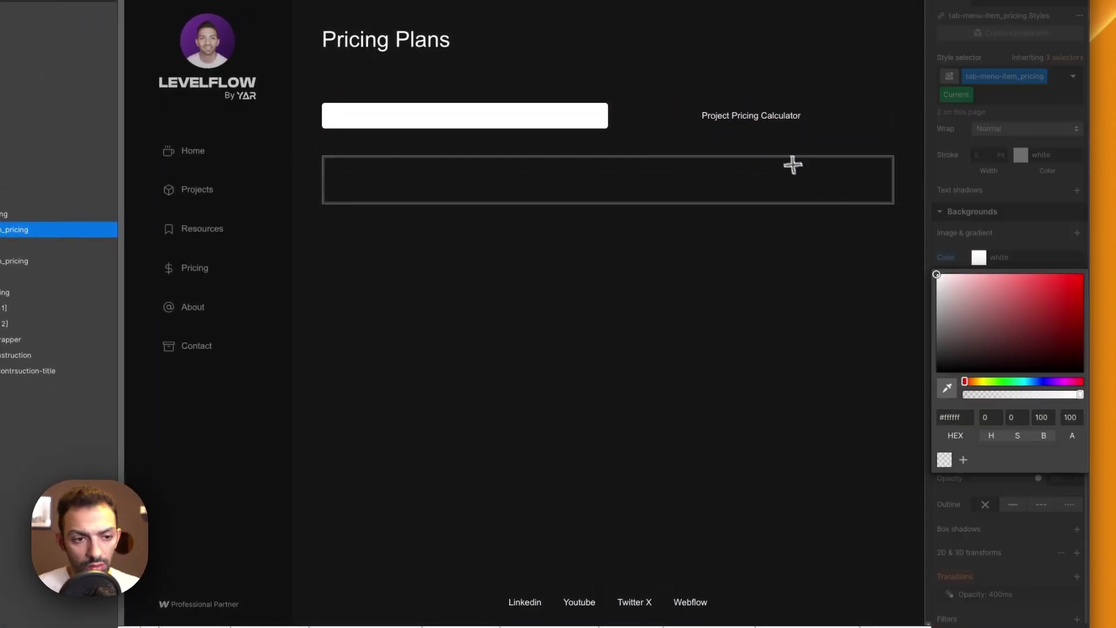
pyautogui.click(793, 166)
pyautogui.scroll(12, 1000, 215)
pyautogui.scroll(-5, 988, 261)
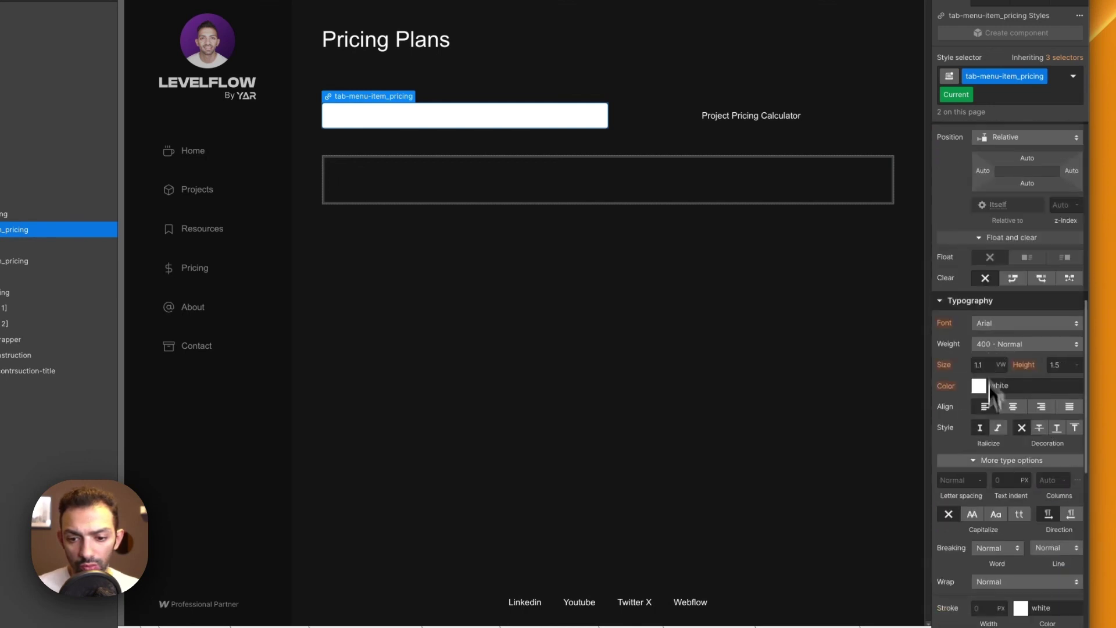
pyautogui.click(978, 385)
pyautogui.click(937, 499)
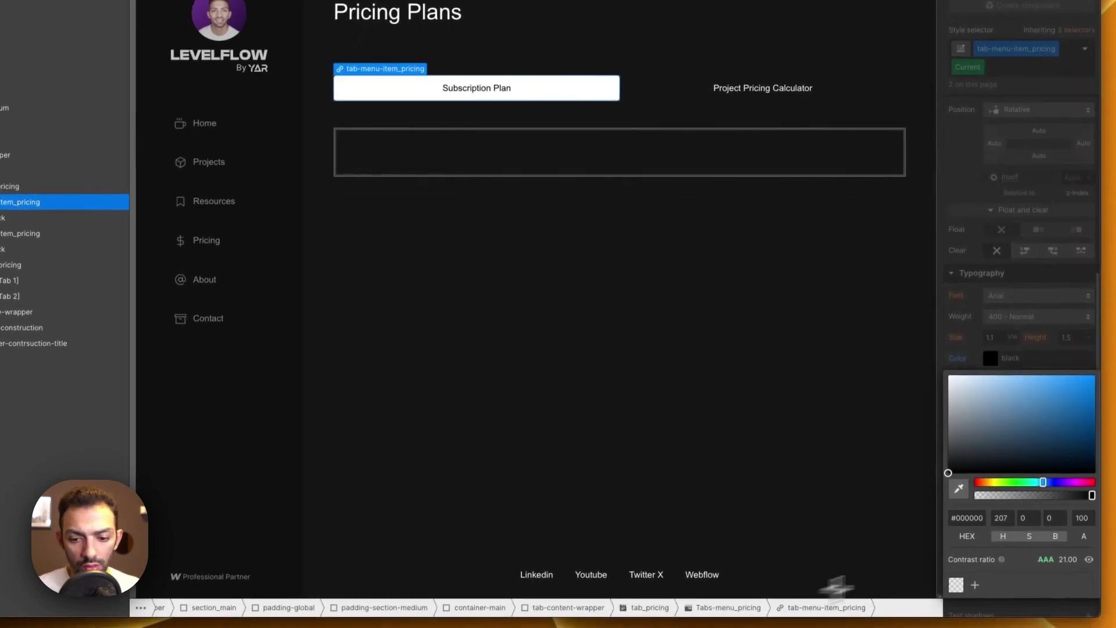
pyautogui.click(666, 450)
# Select the Project Pricing Calculator tab and bring up its style states.
pyautogui.click(562, 13)
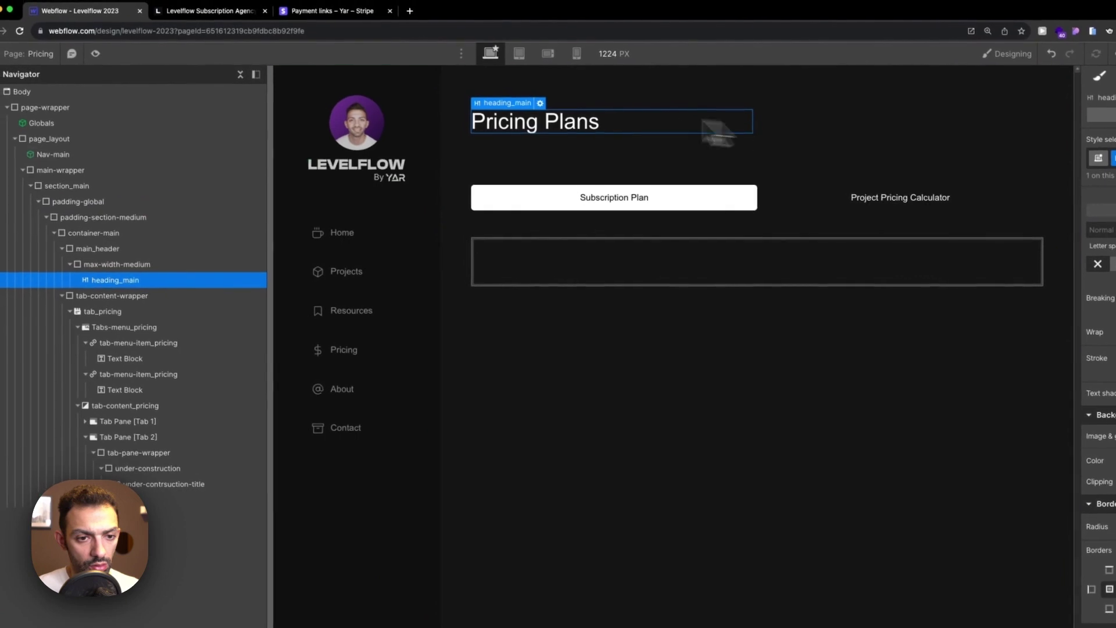
pyautogui.click(831, 213)
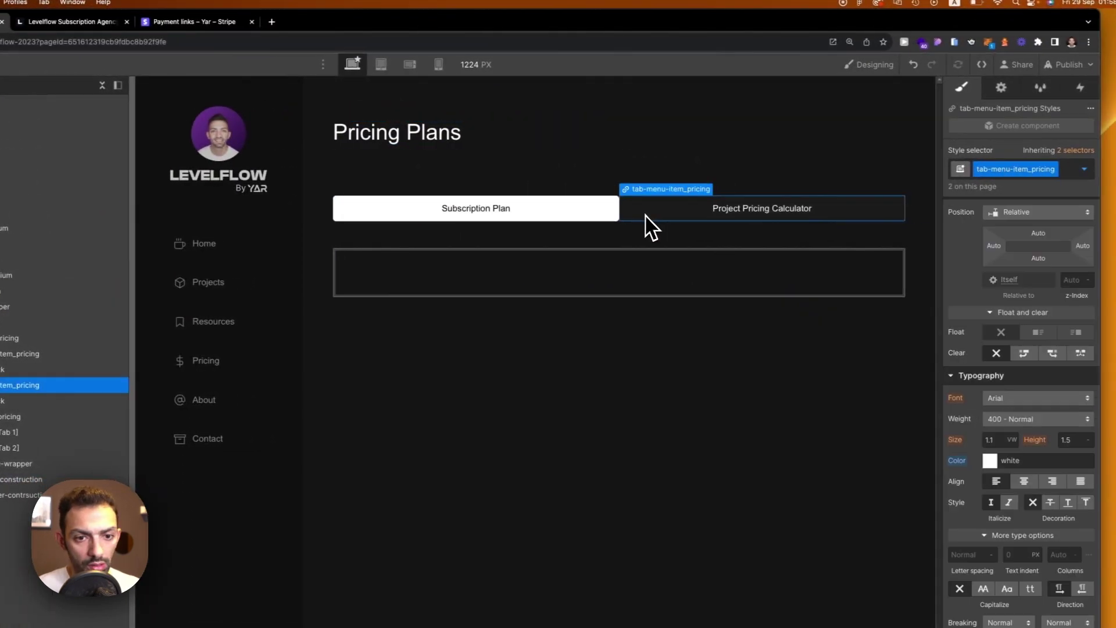
pyautogui.scroll(-10, 1023, 465)
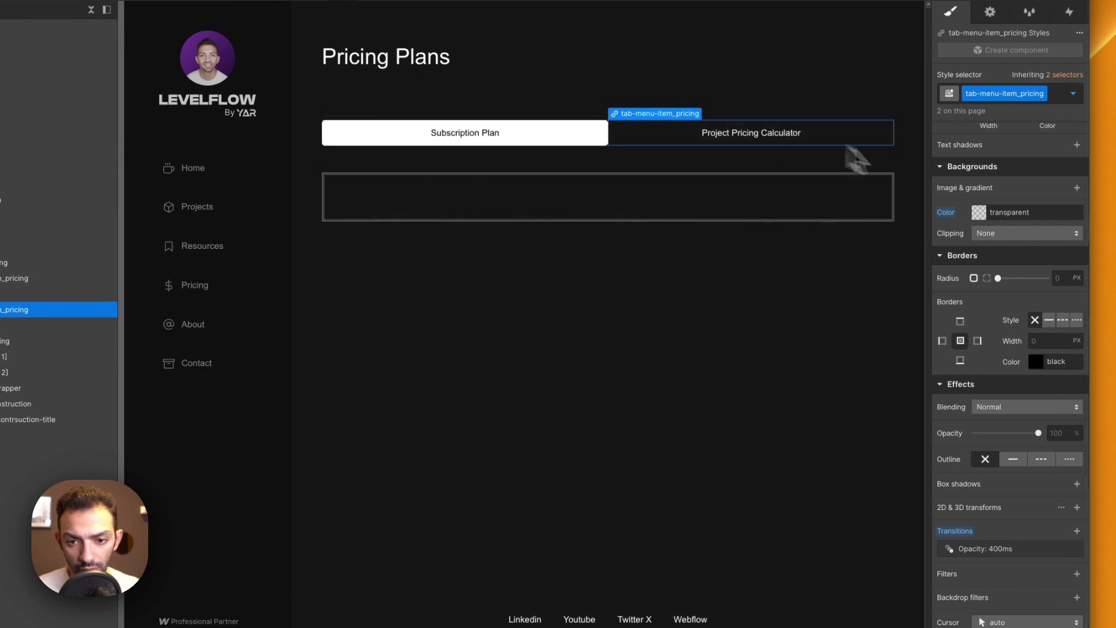
pyautogui.click(1073, 93)
# Reselect the Project Pricing Calculator tab and switch its styling to the Hover state.
pyautogui.click(1024, 151)
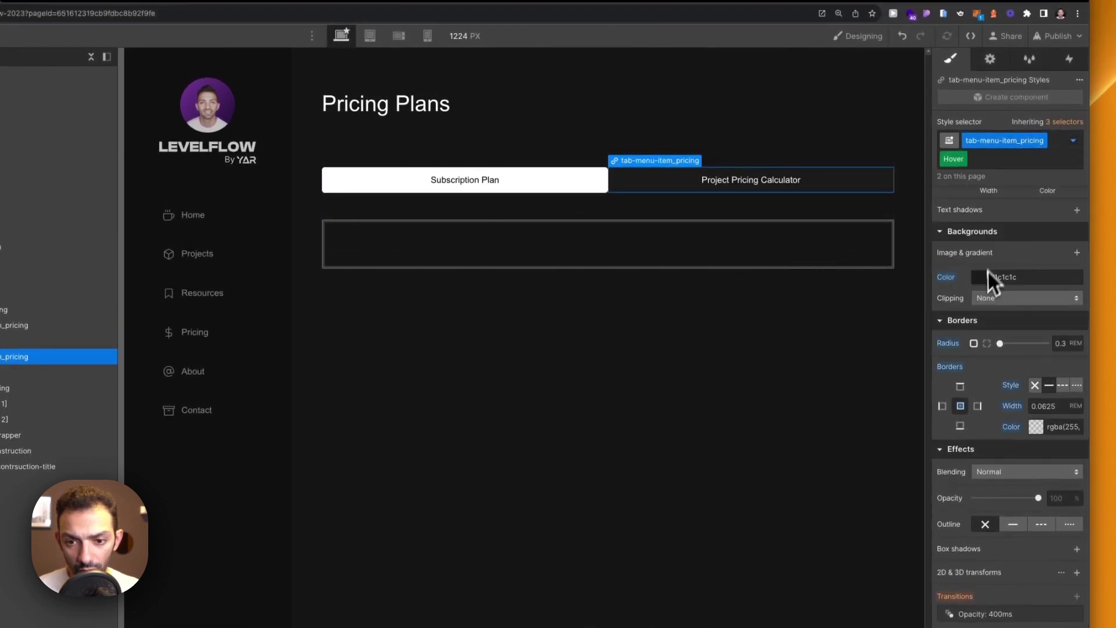
pyautogui.click(635, 373)
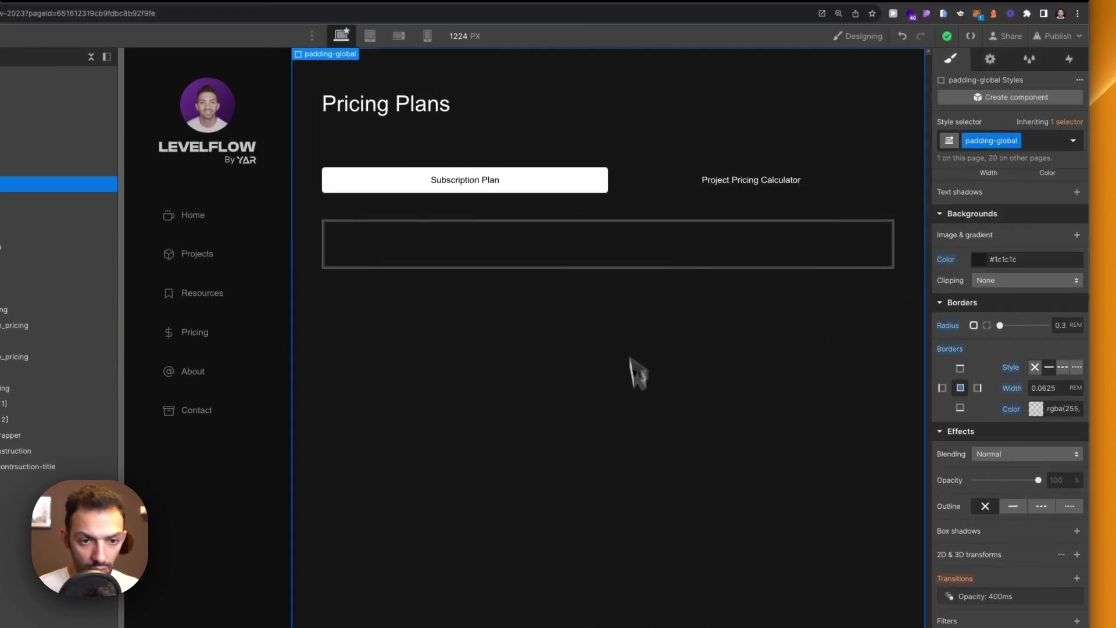
pyautogui.click(737, 189)
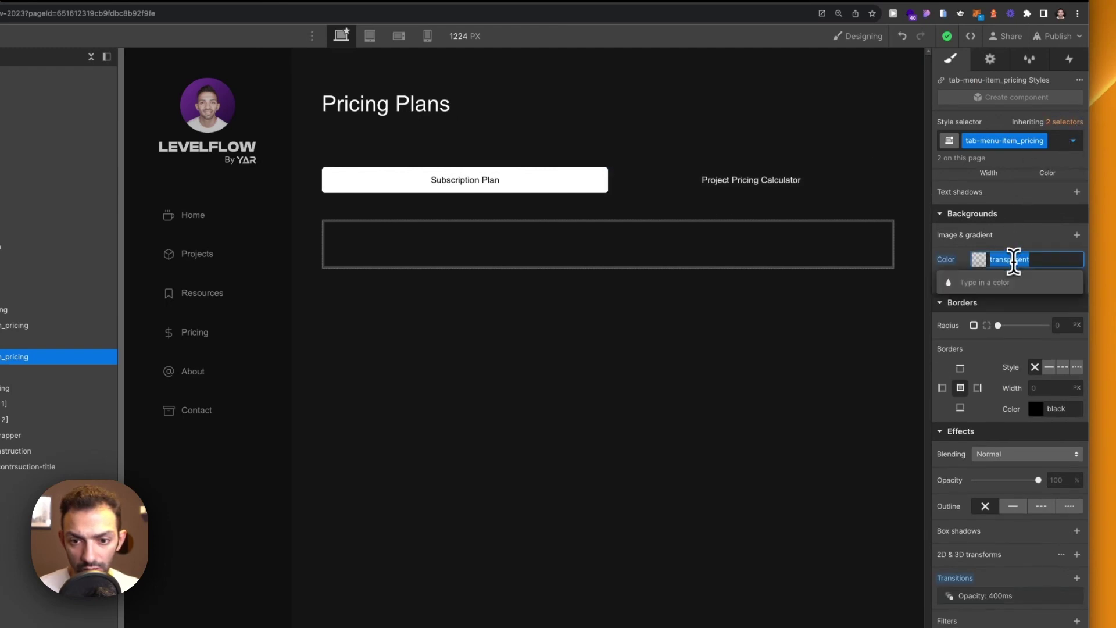
pyautogui.click(724, 402)
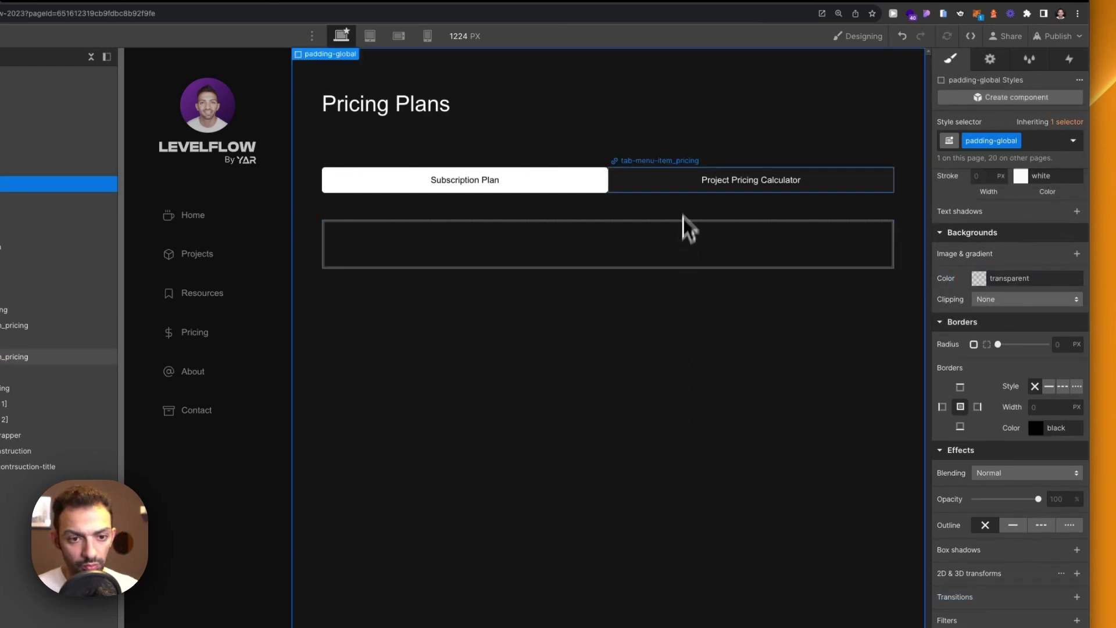
pyautogui.click(642, 113)
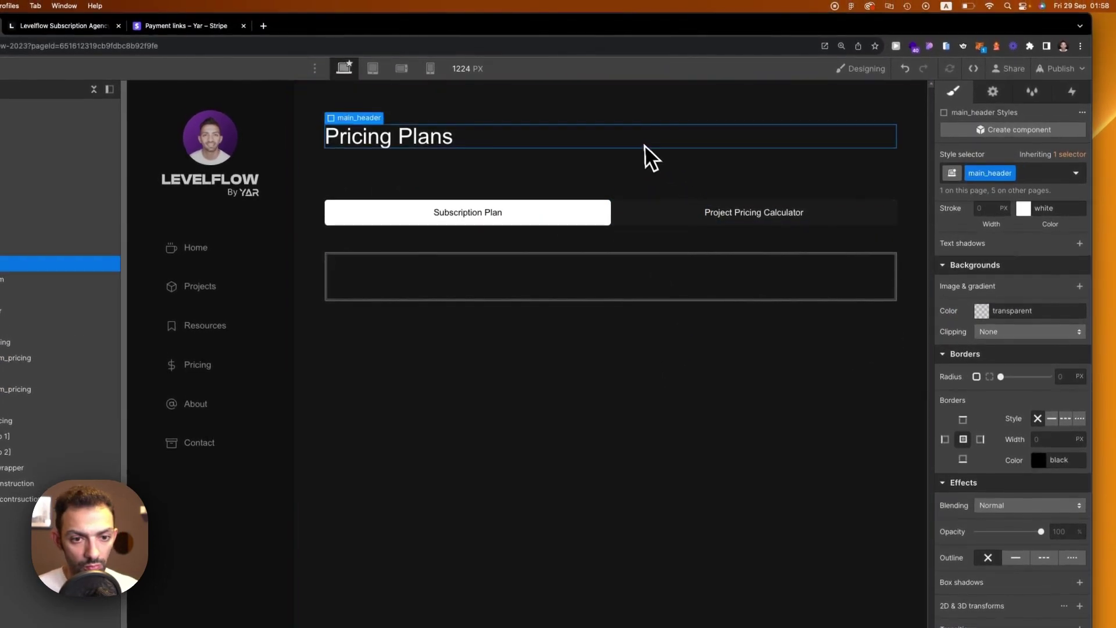
pyautogui.click(658, 199)
pyautogui.click(1076, 173)
pyautogui.click(1040, 230)
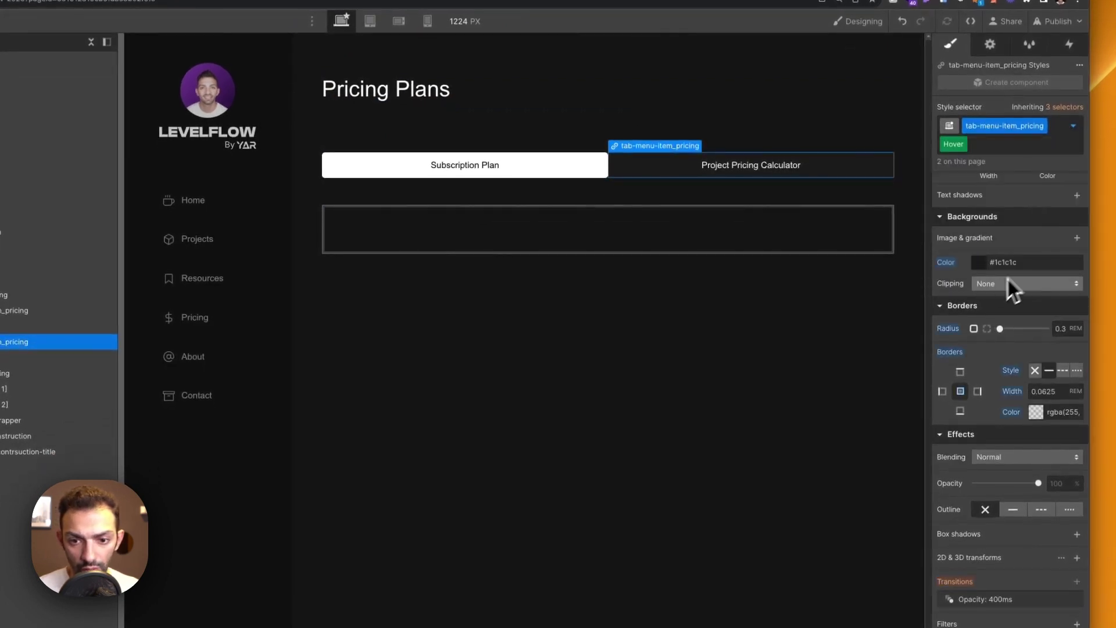
# Make the tab hover state white with black text, then preview the Project Pricing Calculator tab.
pyautogui.click(978, 263)
pyautogui.click(825, 174)
pyautogui.scroll(5, 1011, 256)
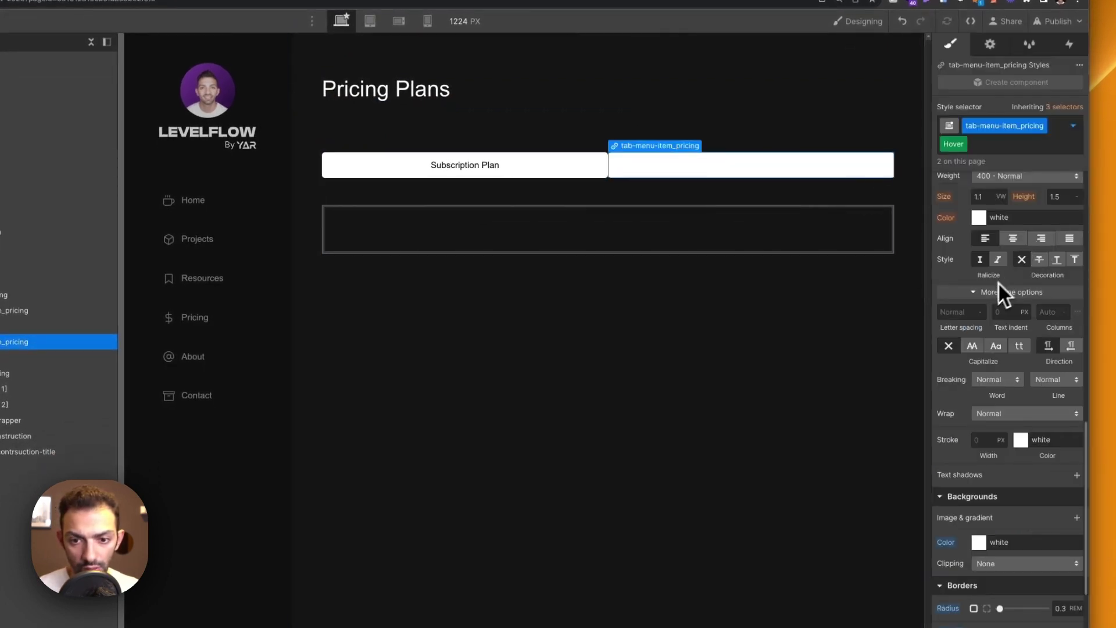
pyautogui.click(981, 221)
pyautogui.click(785, 453)
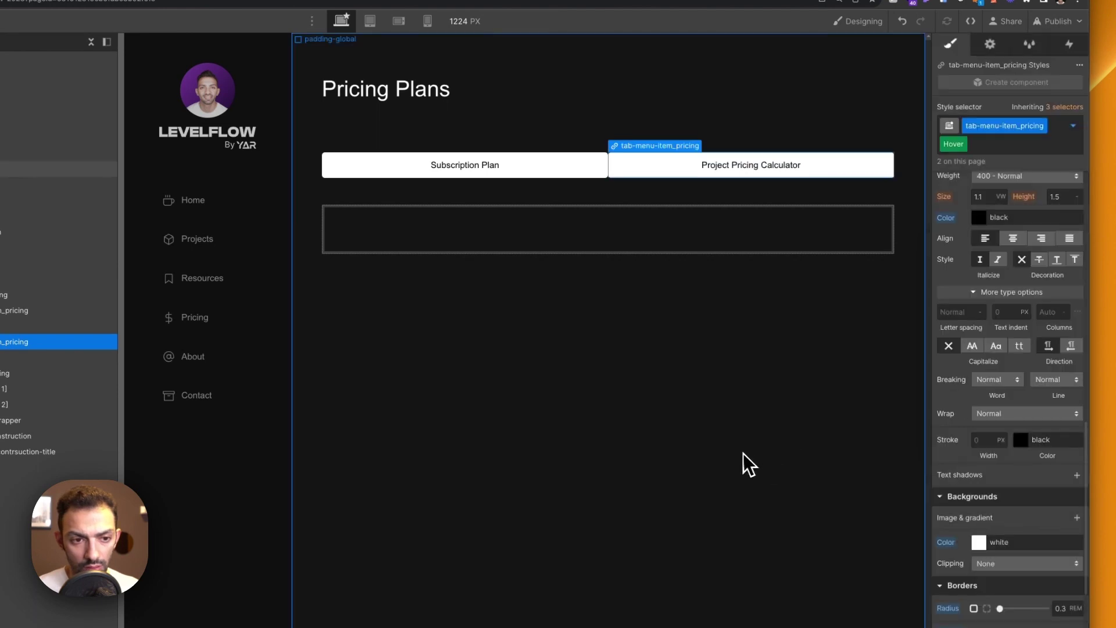
pyautogui.click(743, 455)
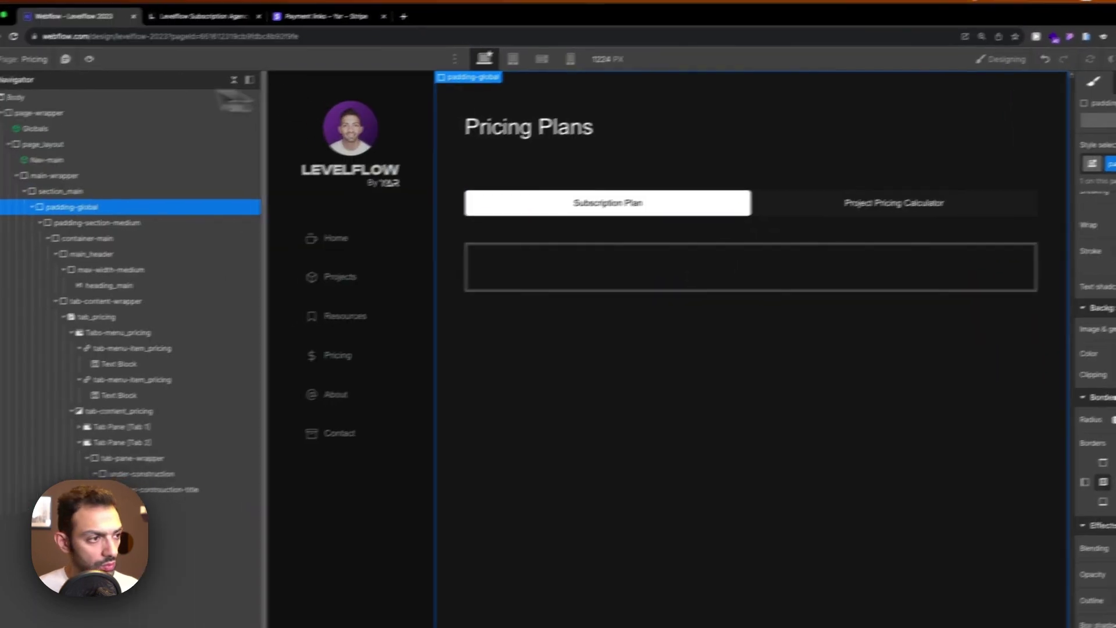
pyautogui.click(70, 62)
pyautogui.click(562, 209)
# Exit preview, recheck the tab's Hover state, and collapse Tabs-menu_pricing in the Navigator.
pyautogui.click(638, 215)
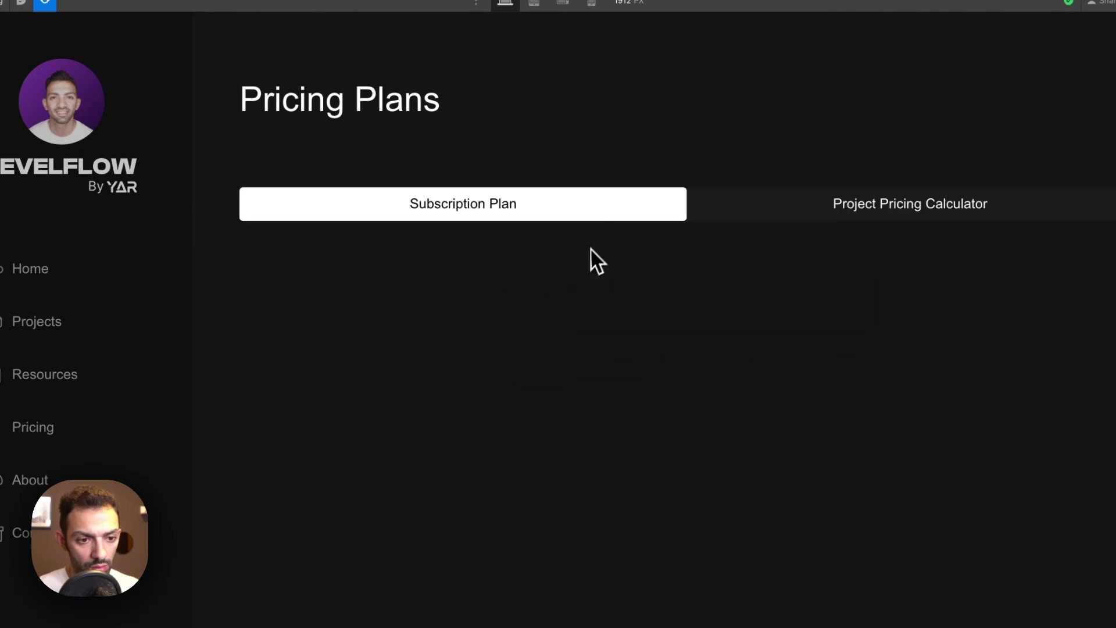
pyautogui.click(134, 65)
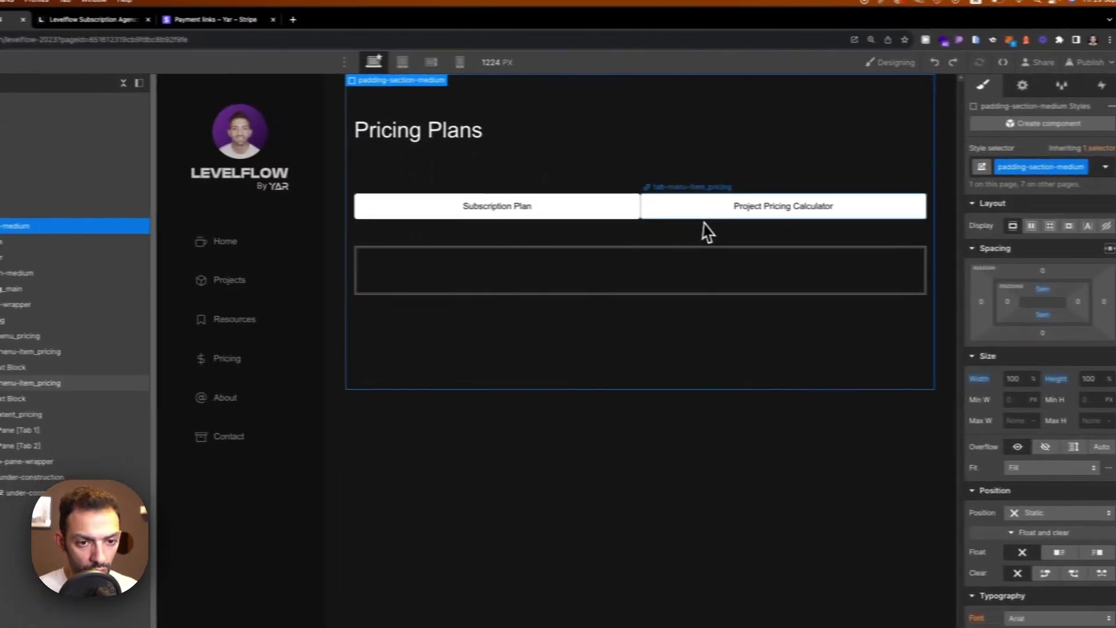
pyautogui.click(872, 213)
pyautogui.click(1076, 137)
pyautogui.click(1030, 171)
pyautogui.scroll(-10, 1050, 468)
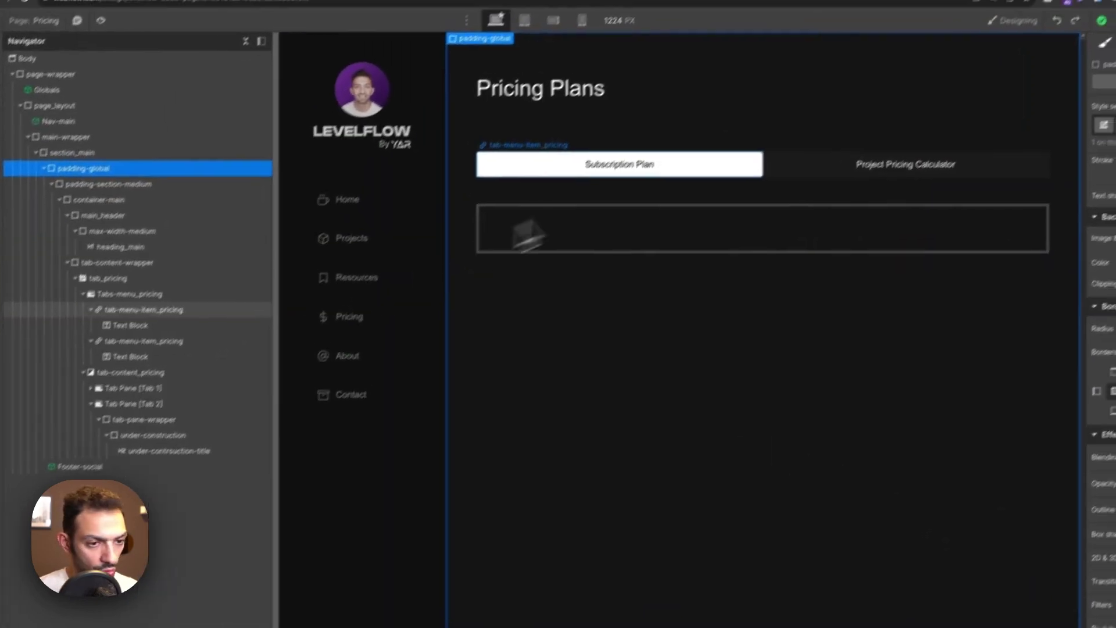
pyautogui.click(162, 300)
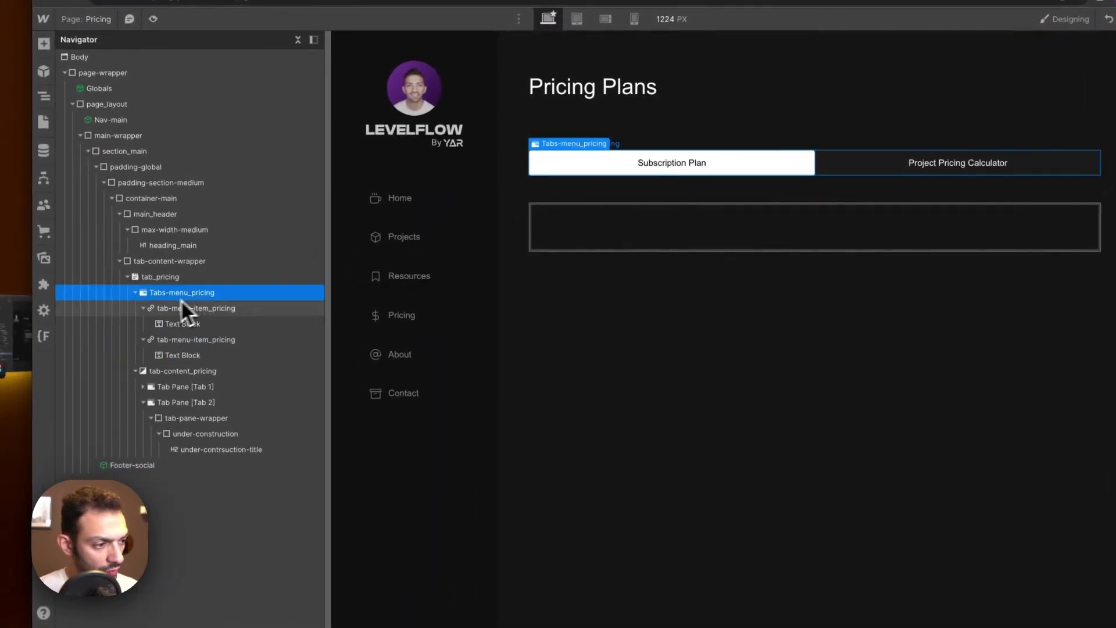
pyautogui.click(135, 295)
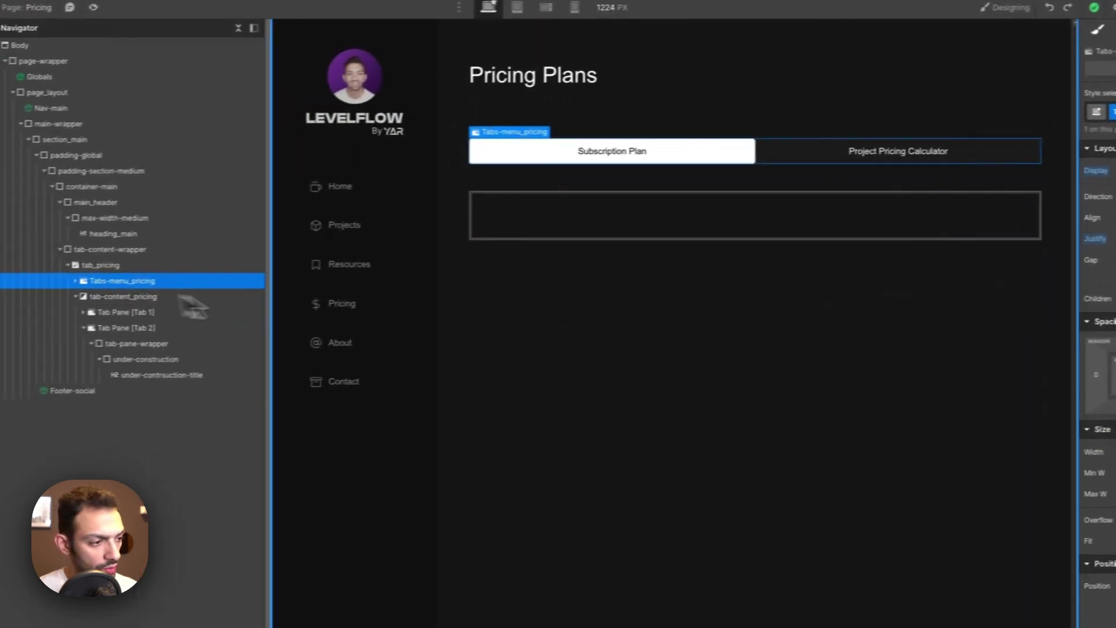
# Set a 1rem gap between the two tabs and preview the Pricing page.
pyautogui.click(983, 285)
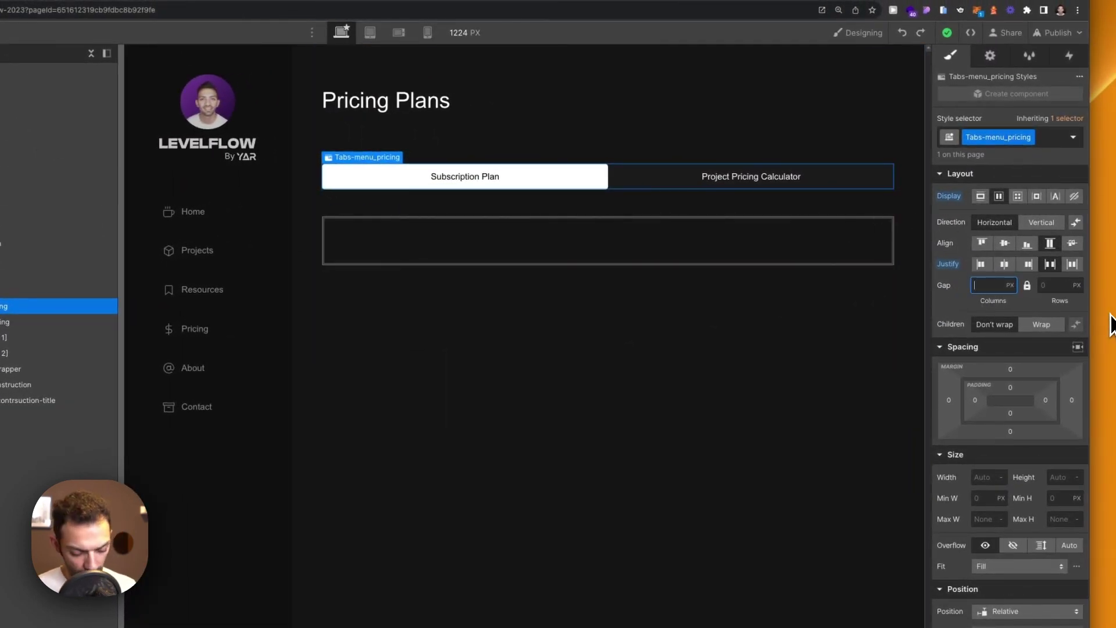
pyautogui.write('1rem')
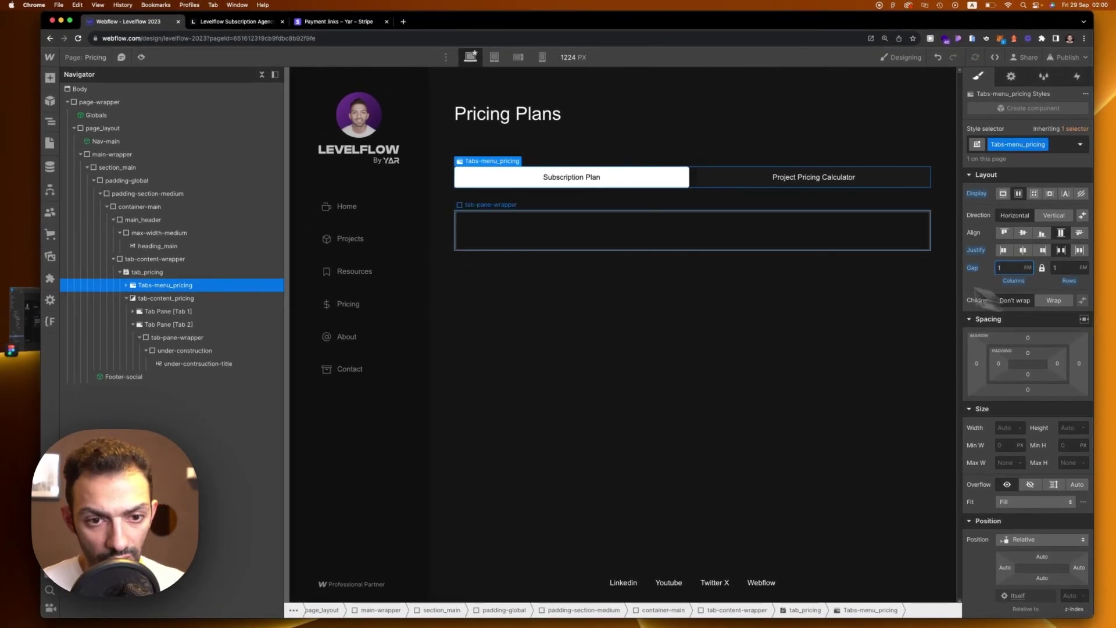
pyautogui.click(737, 228)
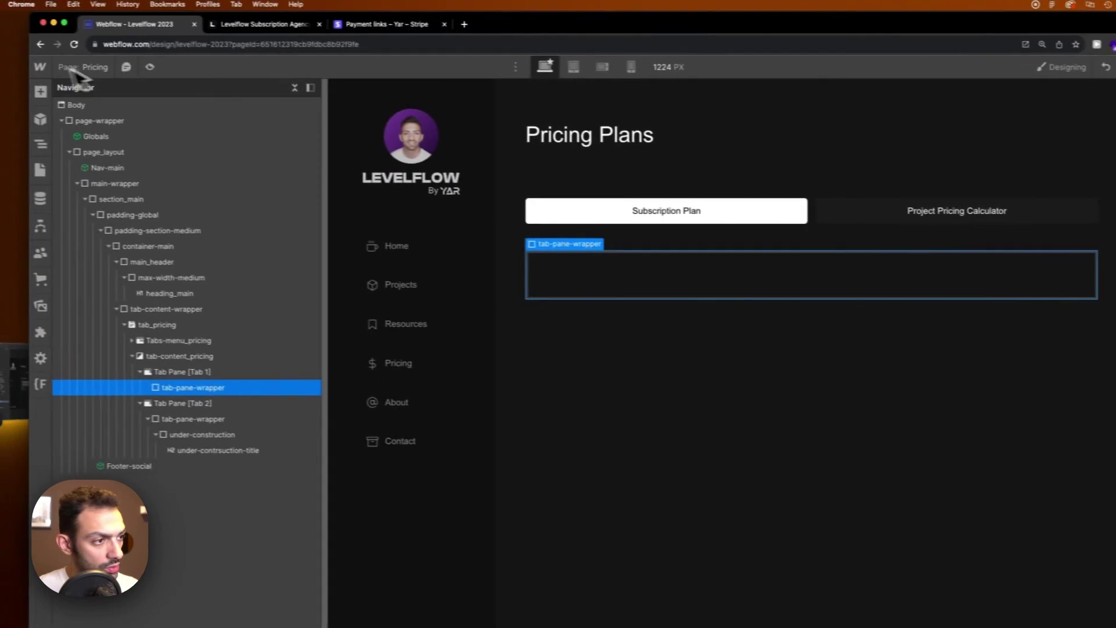
pyautogui.click(150, 67)
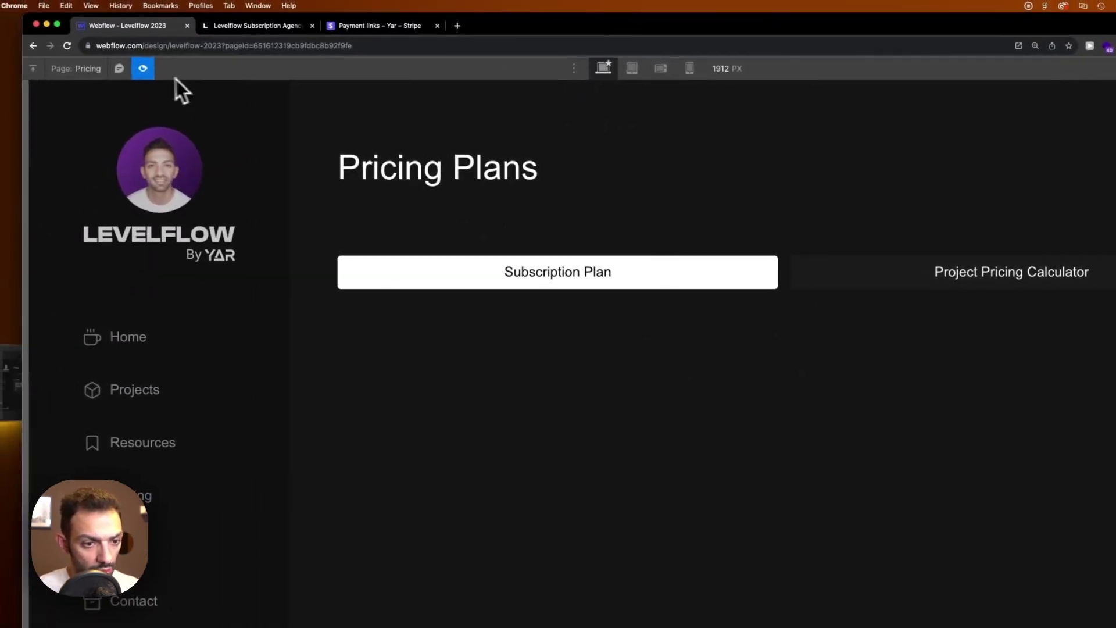
# Exit preview and inspect the Subscription Plan and Project Pricing Calculator tab styles.
pyautogui.click(144, 69)
pyautogui.click(723, 165)
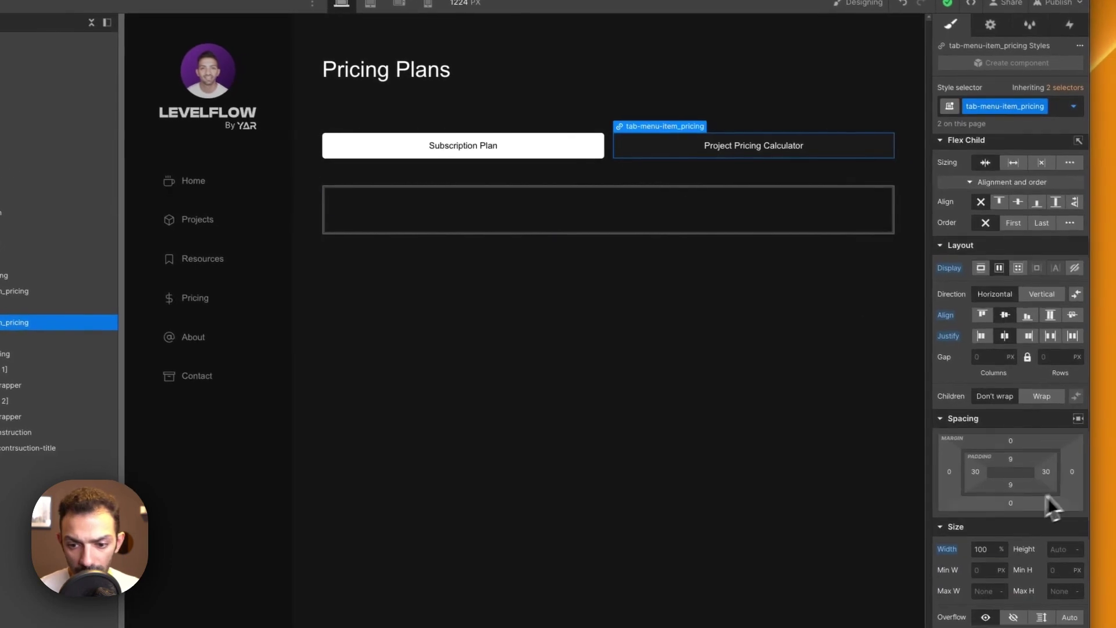
pyautogui.scroll(-10, 1044, 498)
pyautogui.scroll(-5, 1022, 511)
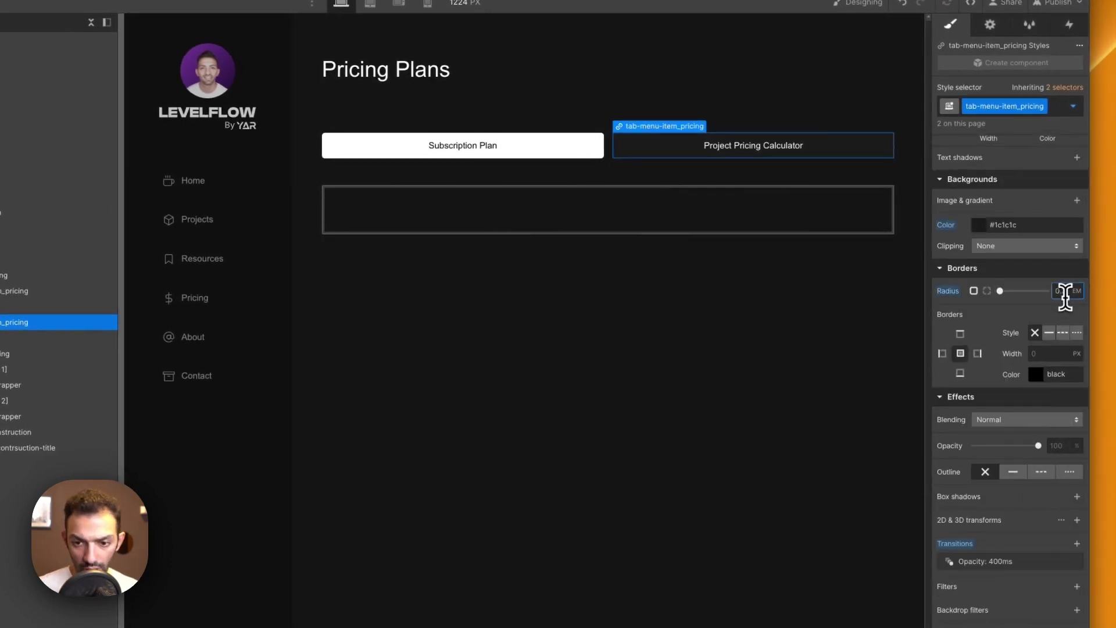
pyautogui.click(587, 318)
pyautogui.click(552, 152)
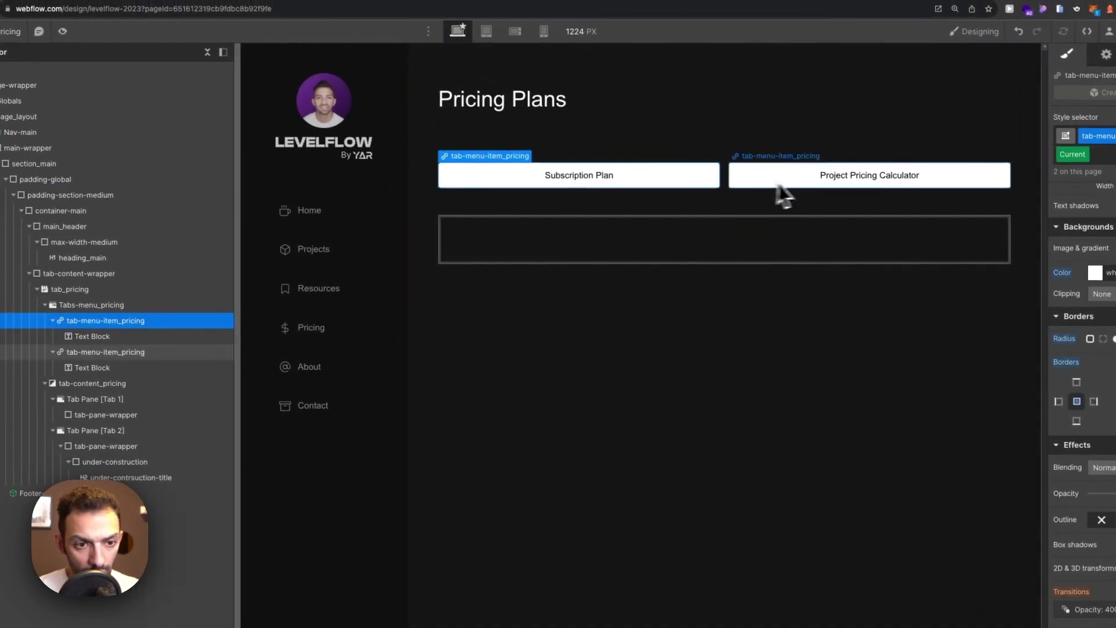
pyautogui.click(782, 183)
# Preview again, switching between the two tabs, then return to the Designer.
pyautogui.click(63, 31)
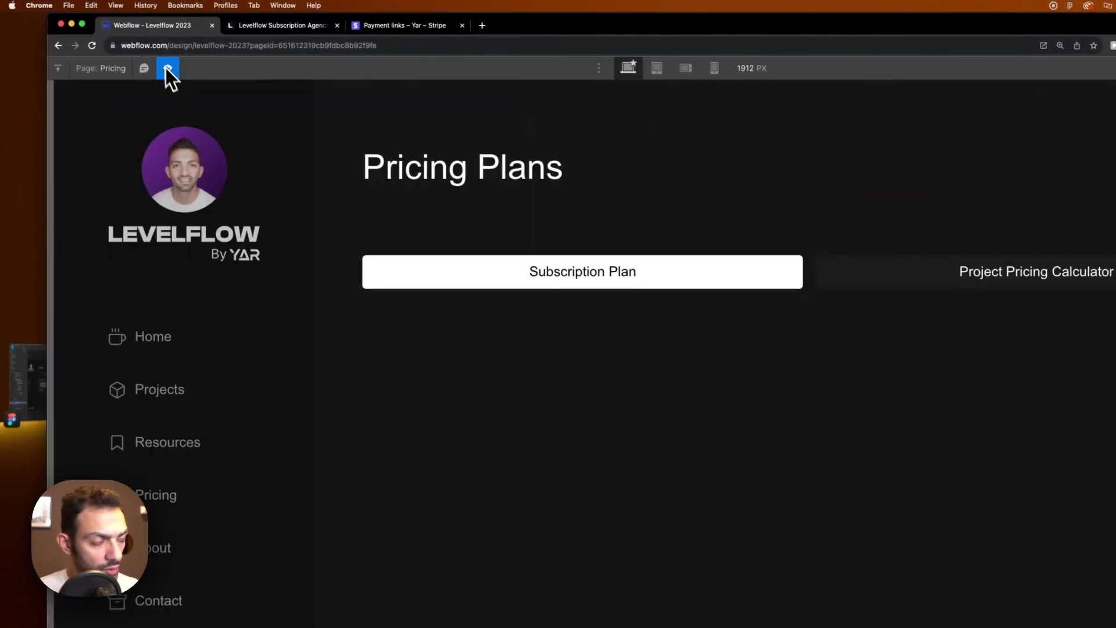
pyautogui.click(802, 227)
pyautogui.click(652, 228)
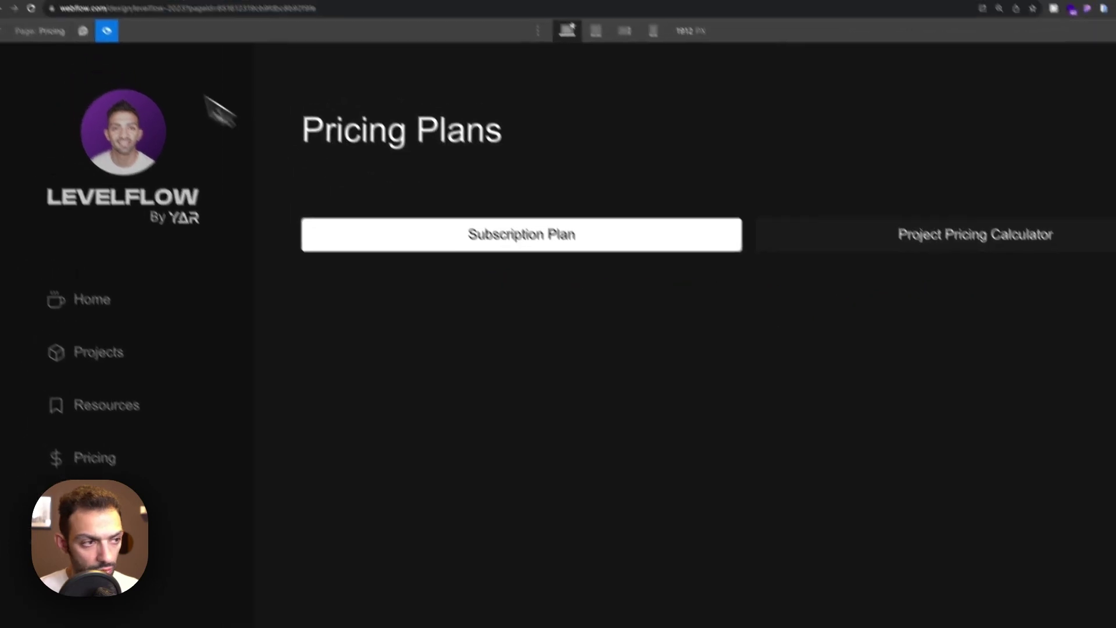
pyautogui.click(106, 31)
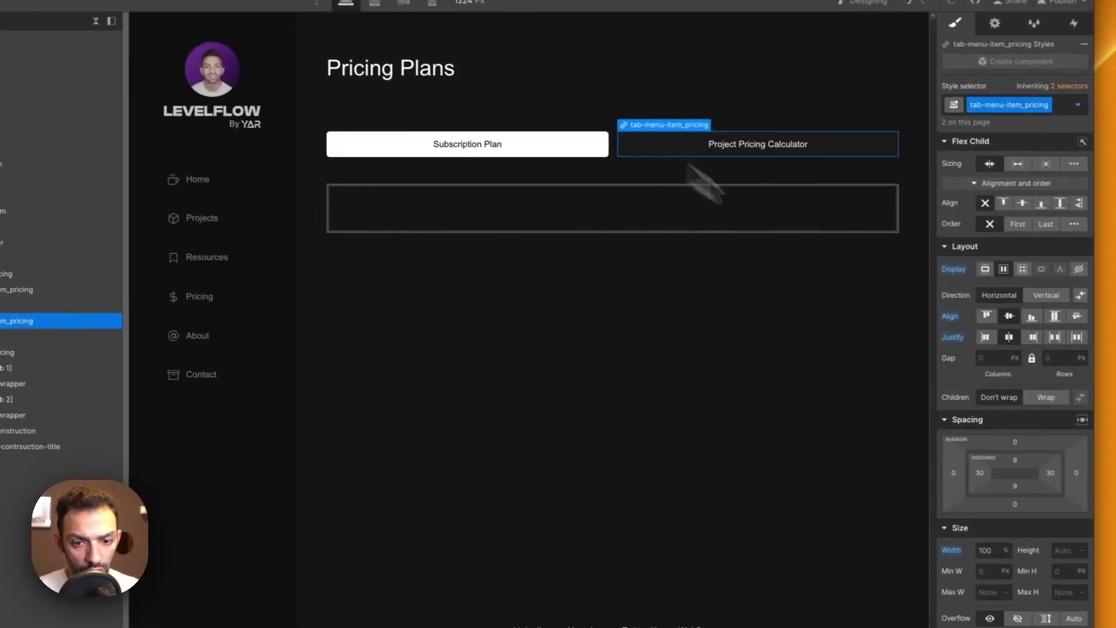
# Recheck both tabs' styles and the Hover state, then preview once more and exit.
pyautogui.scroll(-15, 1002, 541)
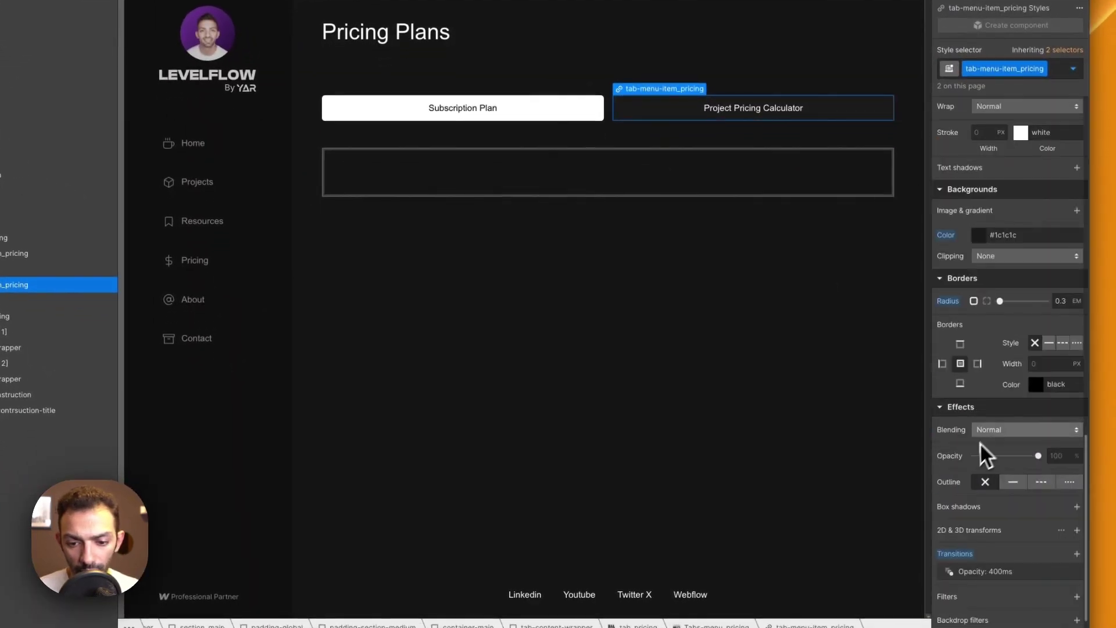
pyautogui.click(593, 115)
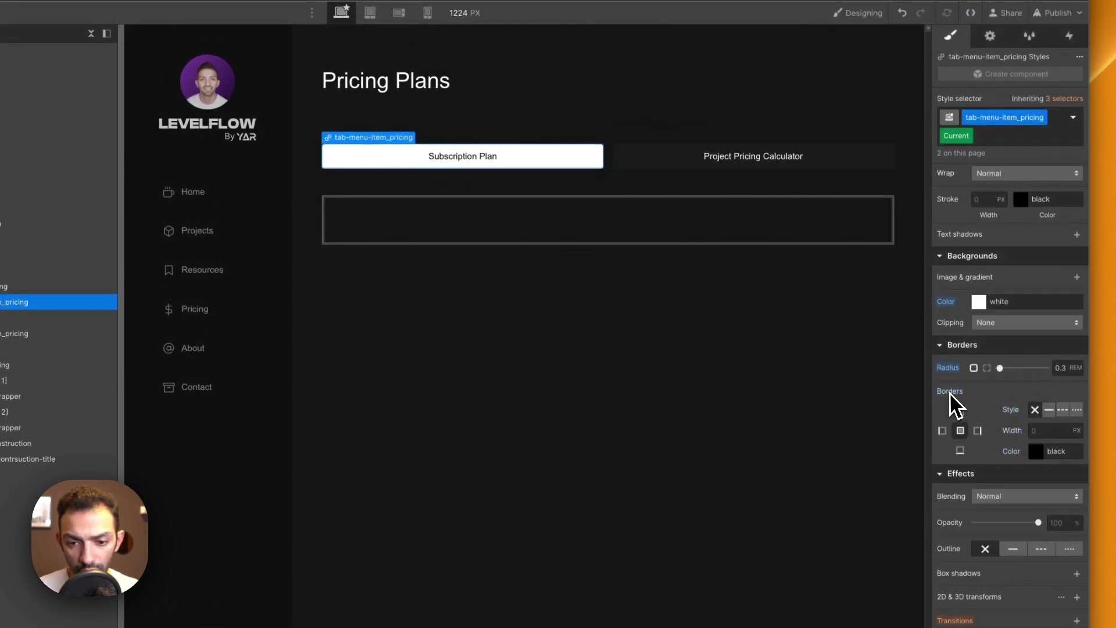
pyautogui.click(697, 166)
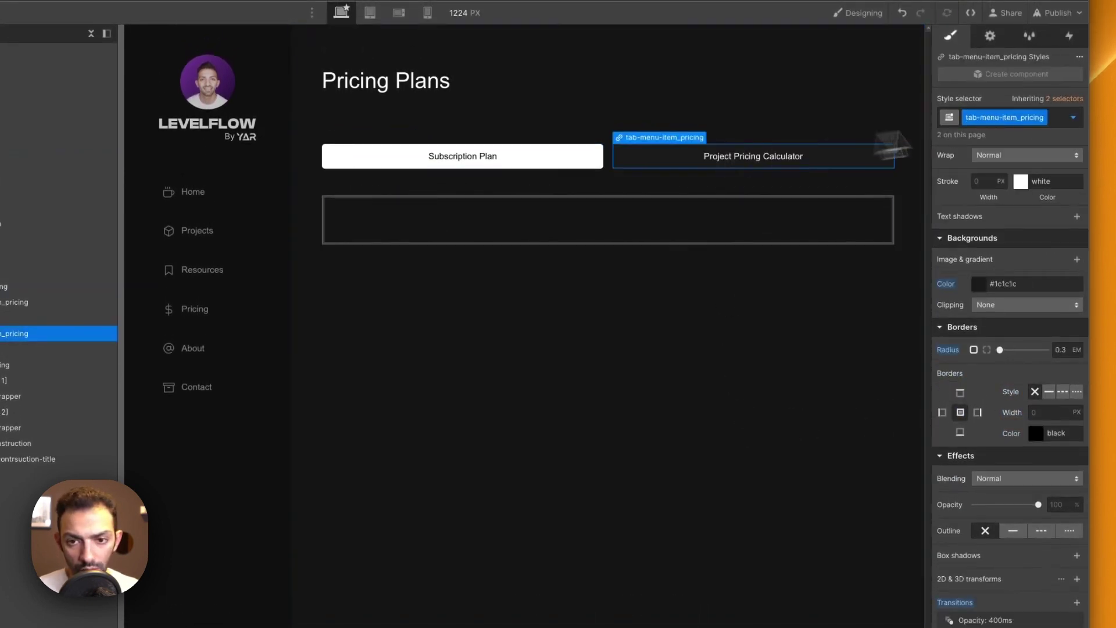
pyautogui.click(988, 174)
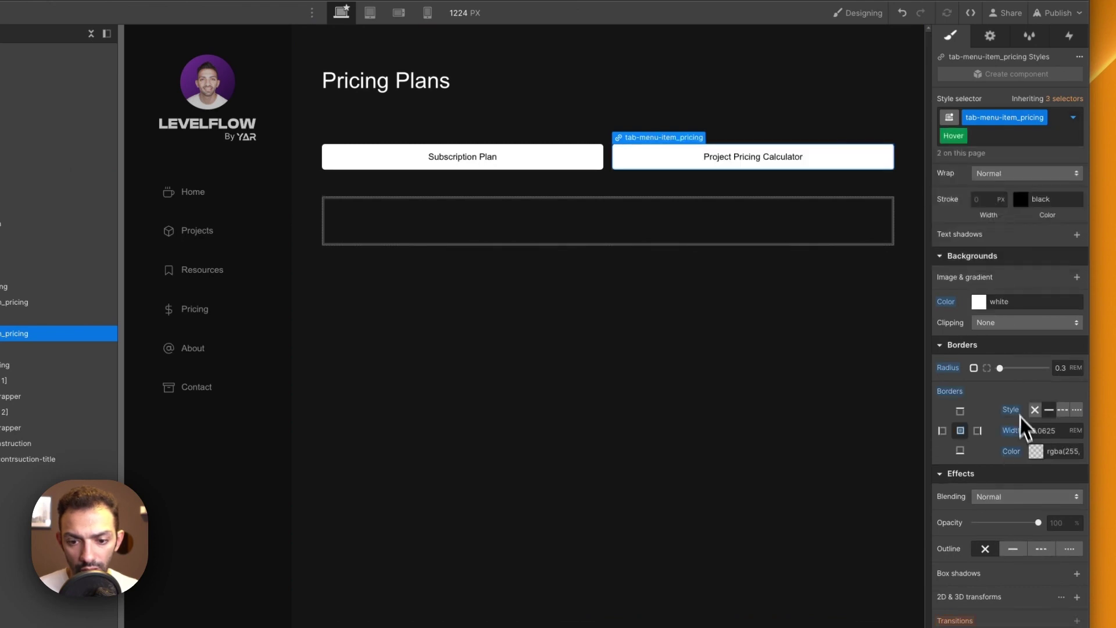
pyautogui.click(709, 438)
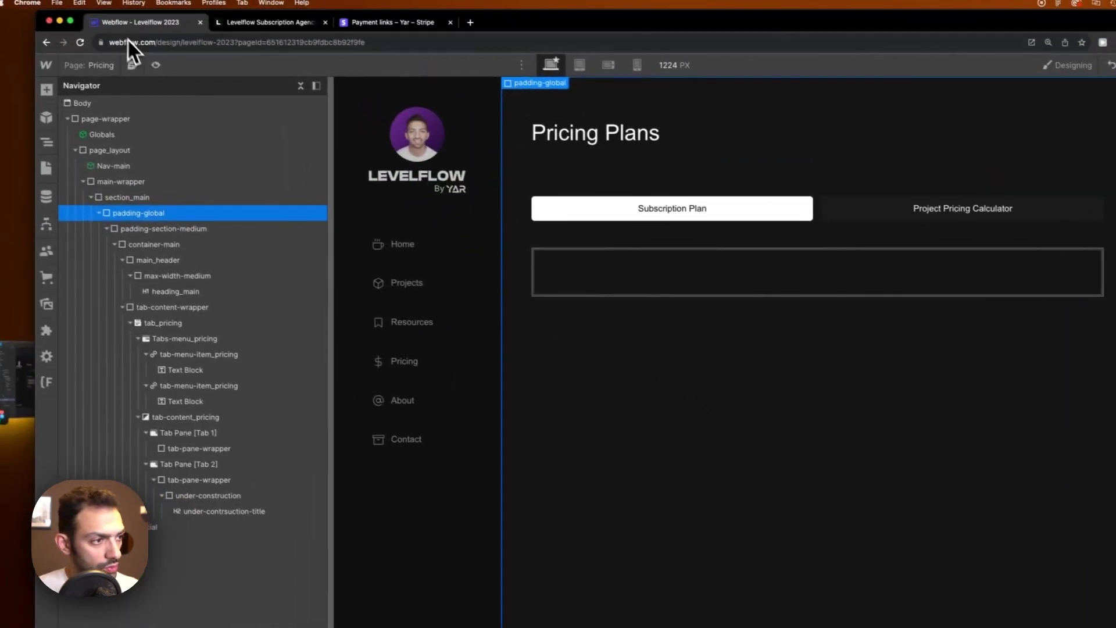
pyautogui.click(159, 71)
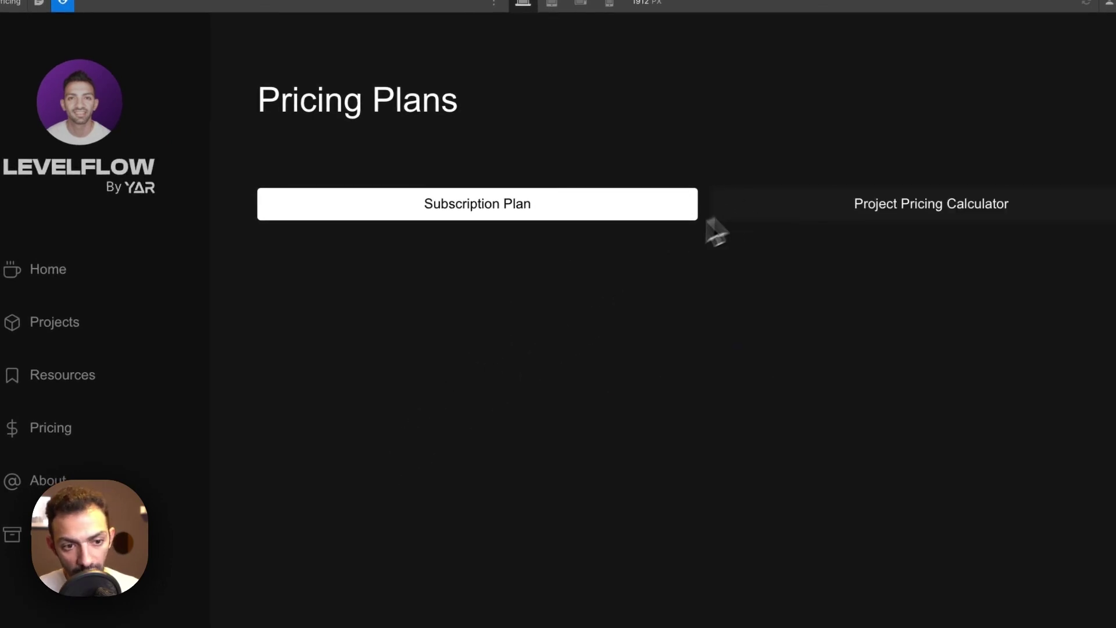
pyautogui.click(63, 2)
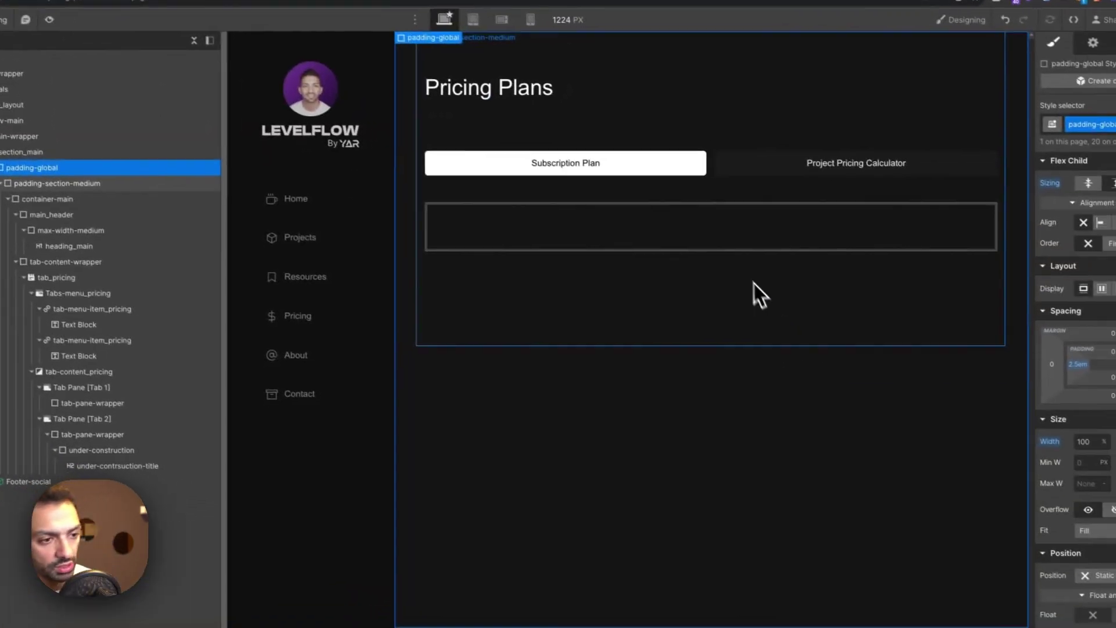
# Copy the 'Your ultimate webflow partner' card from Home into the Pricing page's Subscription Plan pane.
pyautogui.click(730, 244)
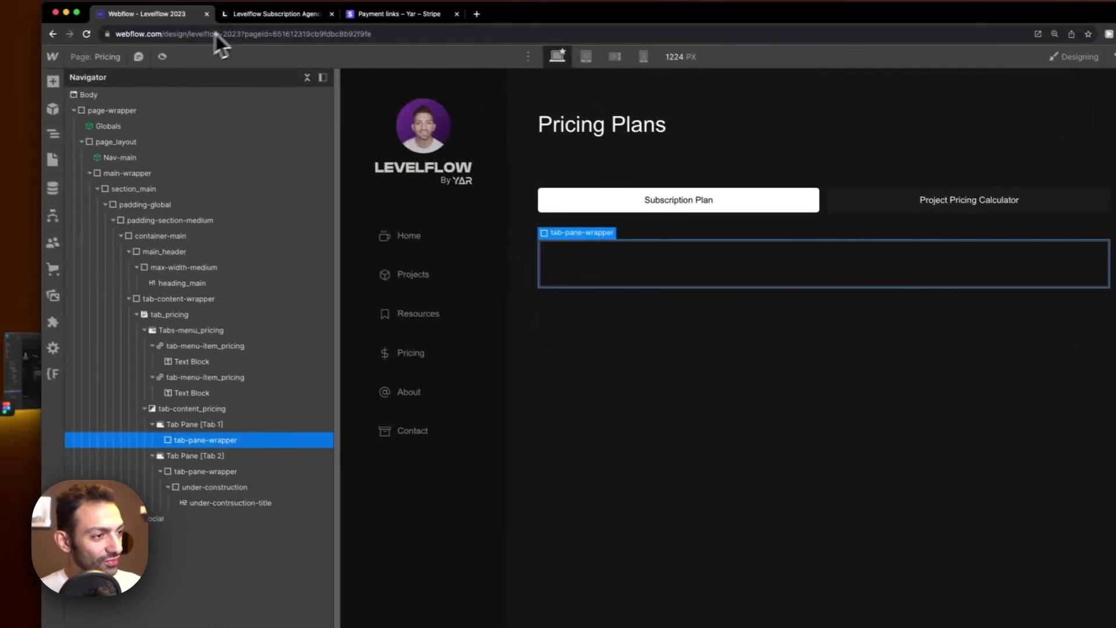
pyautogui.click(54, 159)
pyautogui.click(134, 157)
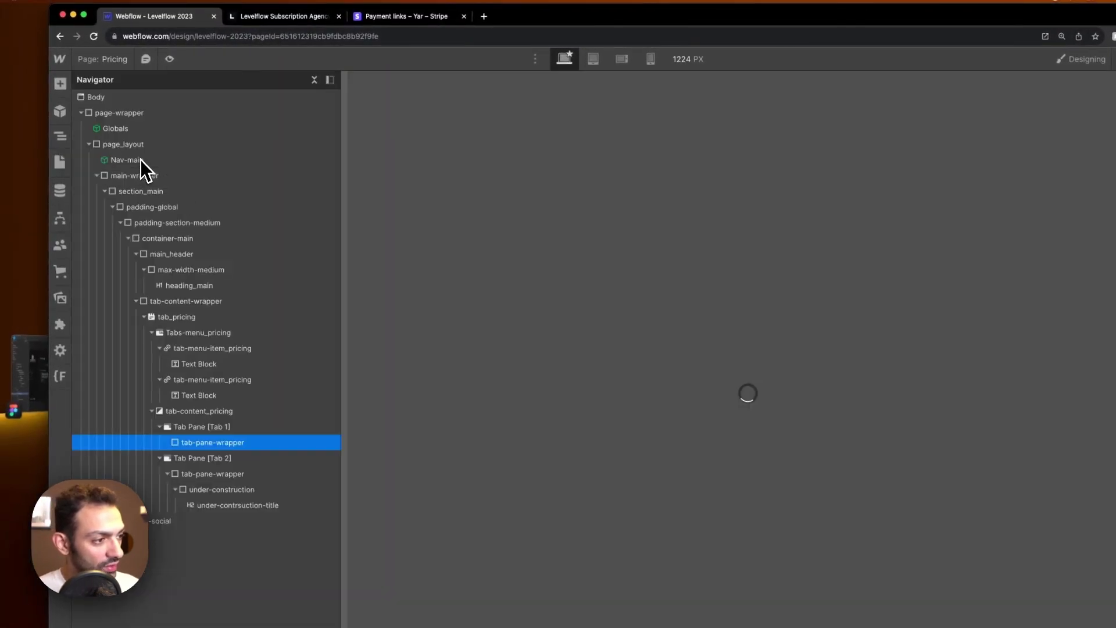
pyautogui.scroll(-2, 504, 437)
pyautogui.click(640, 316)
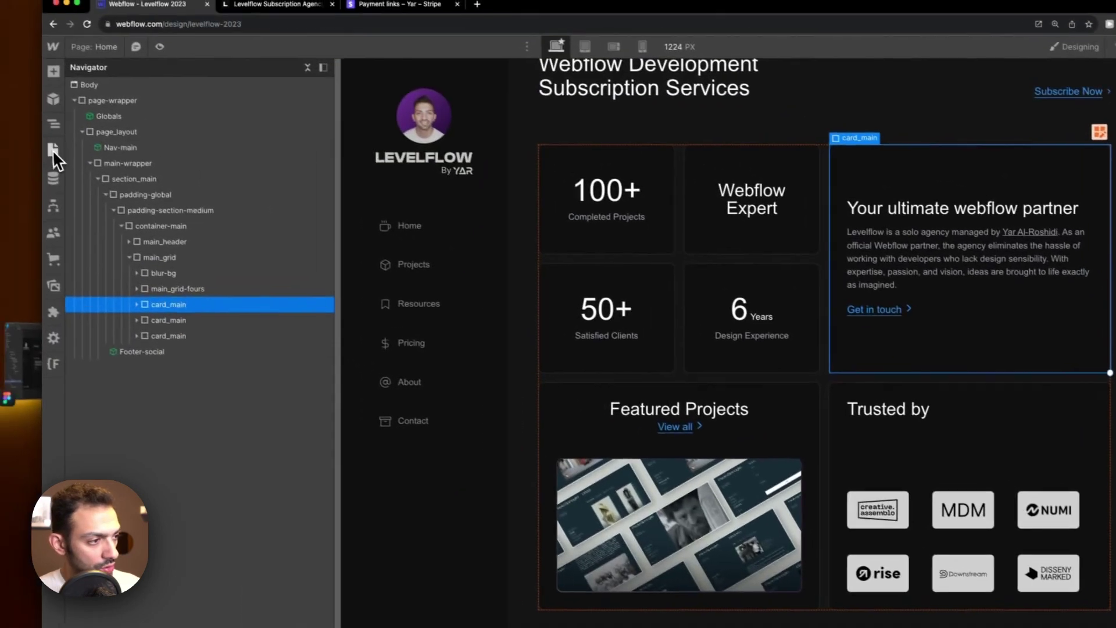
pyautogui.click(53, 152)
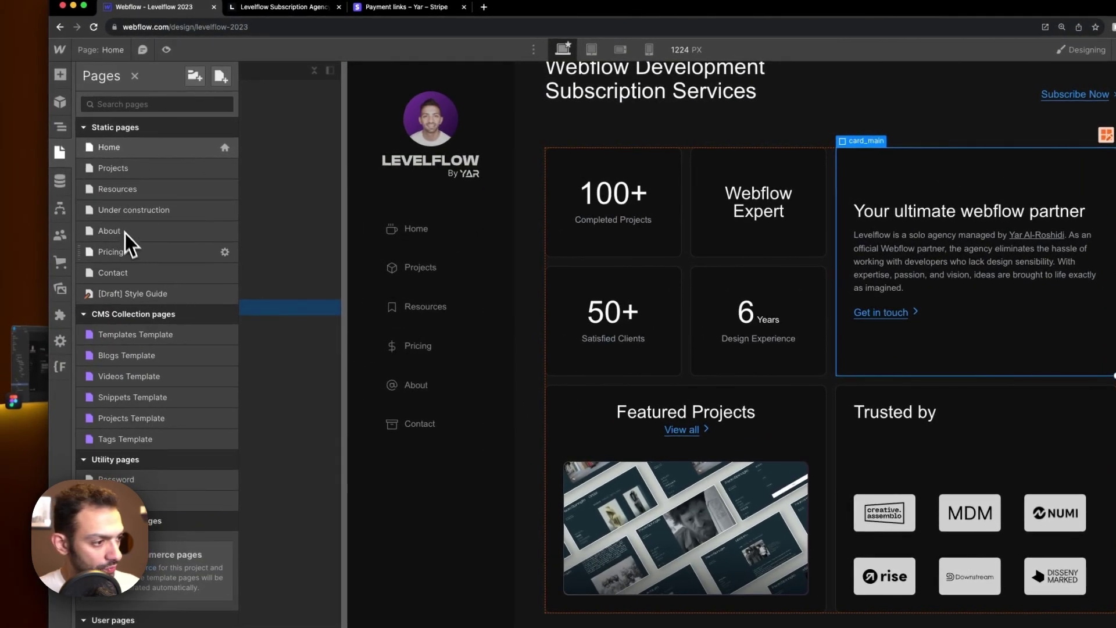
pyautogui.click(129, 252)
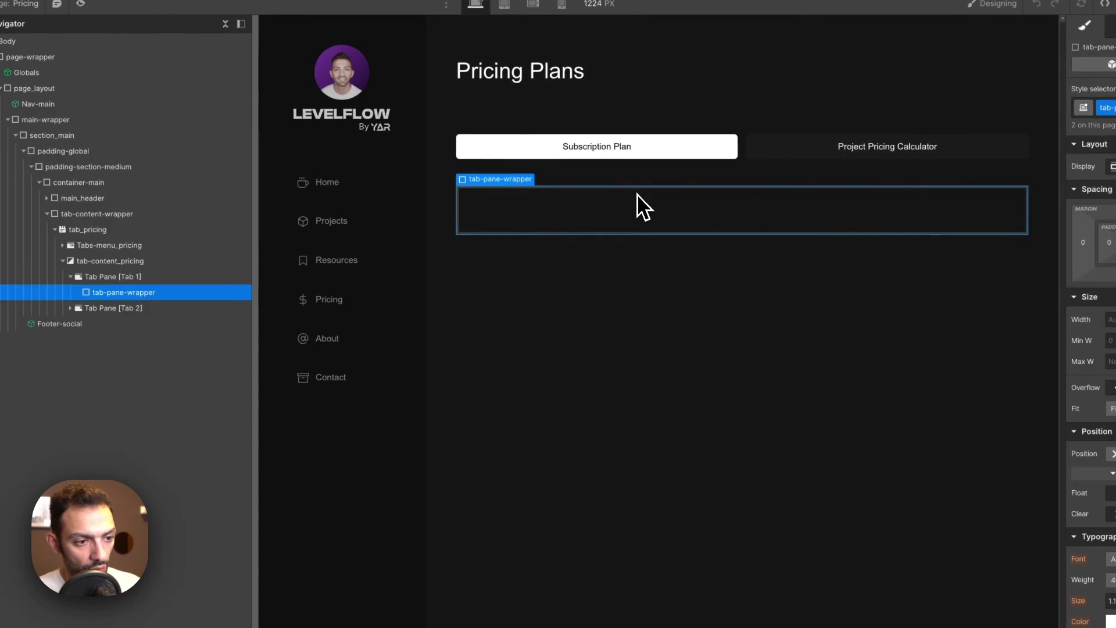
pyautogui.click(693, 114)
pyautogui.click(512, 419)
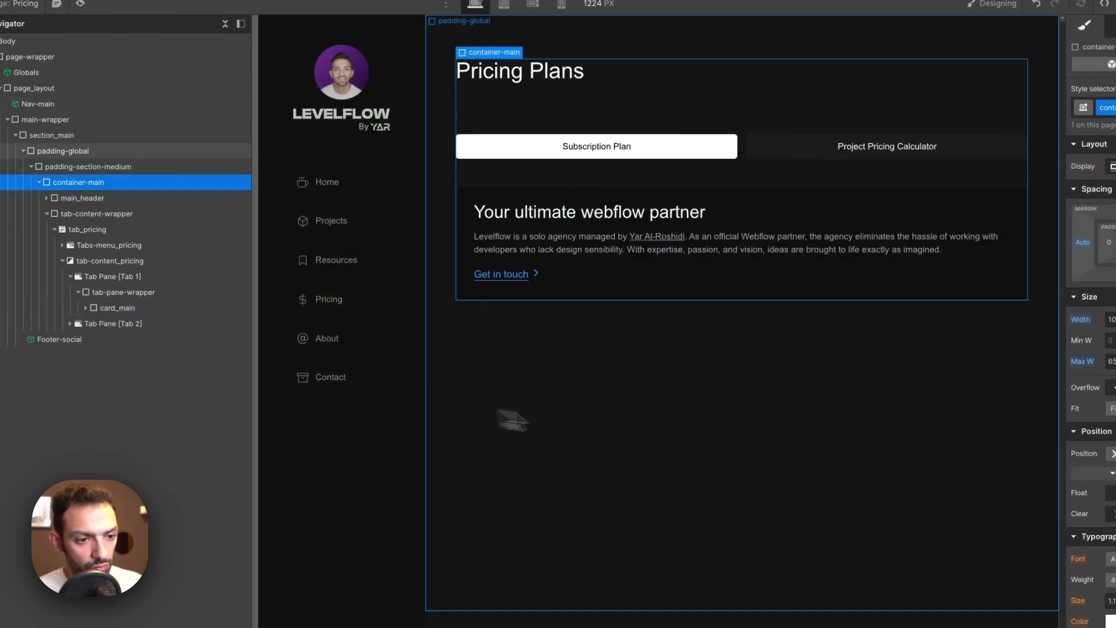
# Retitle the card heading 'Levelflow Monthly Plan' and delete its description paragraph.
pyautogui.click(626, 218)
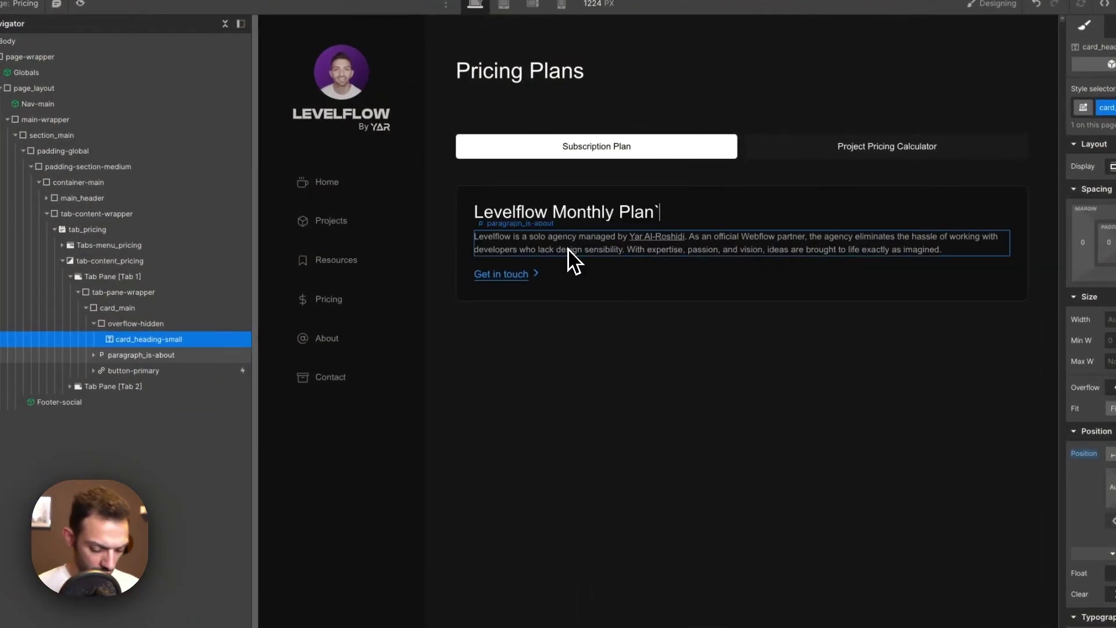
pyautogui.click(571, 265)
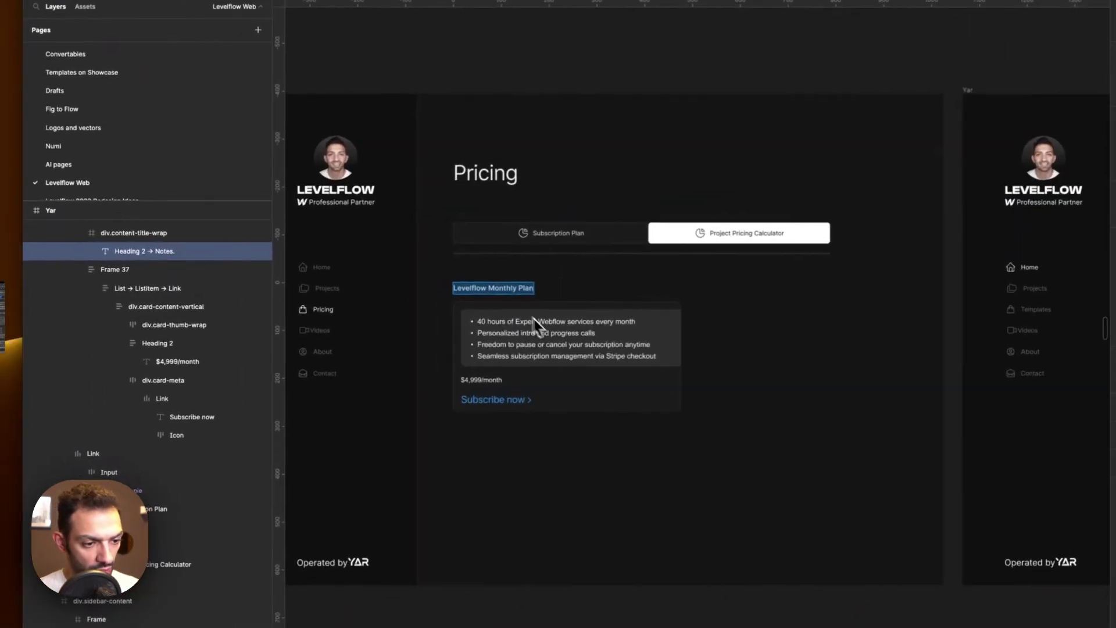
pyautogui.tripleClick(553, 332)
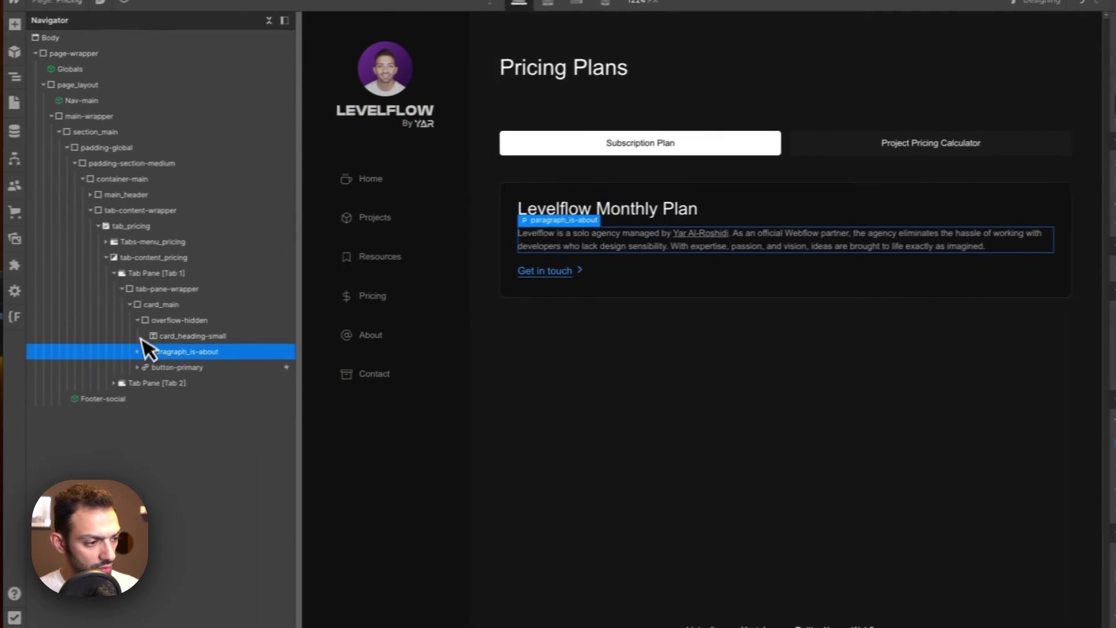
pyautogui.click(135, 326)
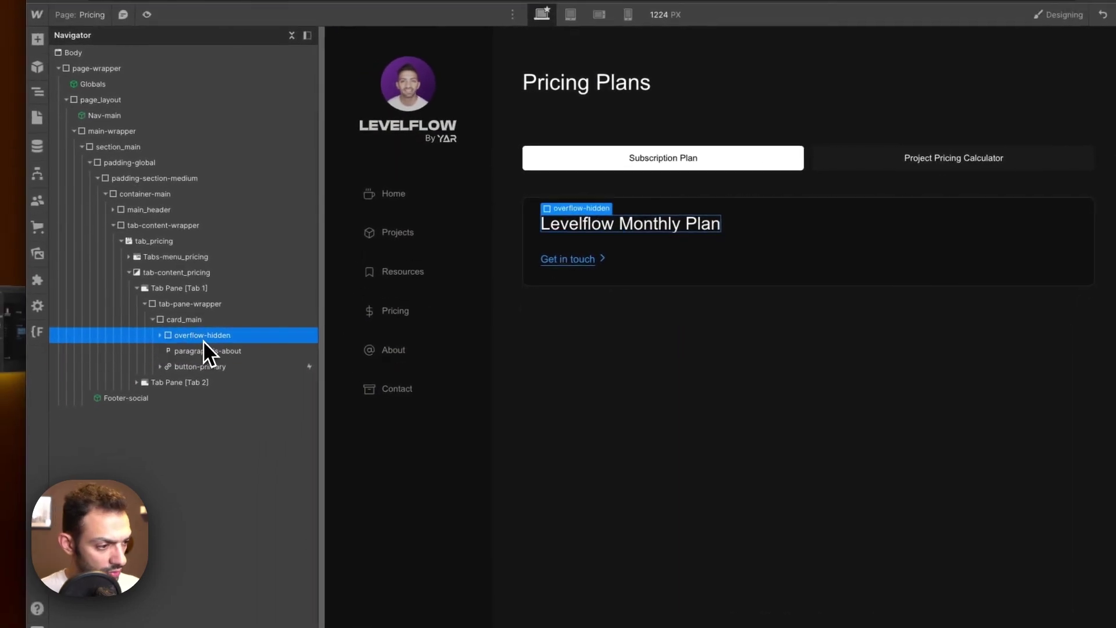
pyautogui.click(112, 310)
# Add a List under the card heading and give it a pricing class.
pyautogui.press('a')
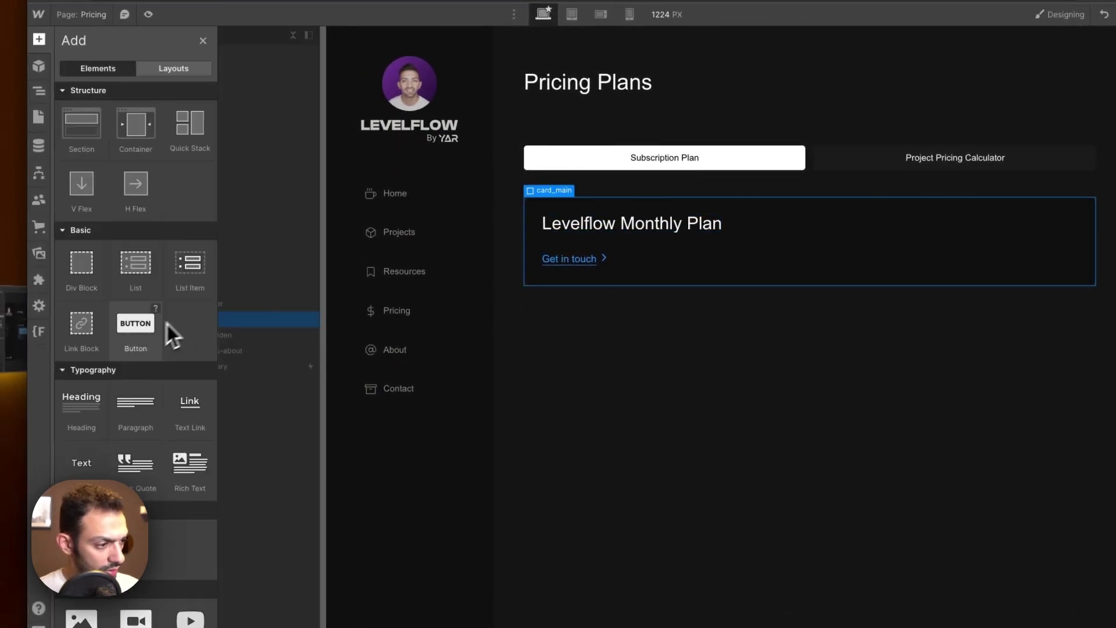
pyautogui.moveTo(122, 267); pyautogui.dragTo(555, 242)
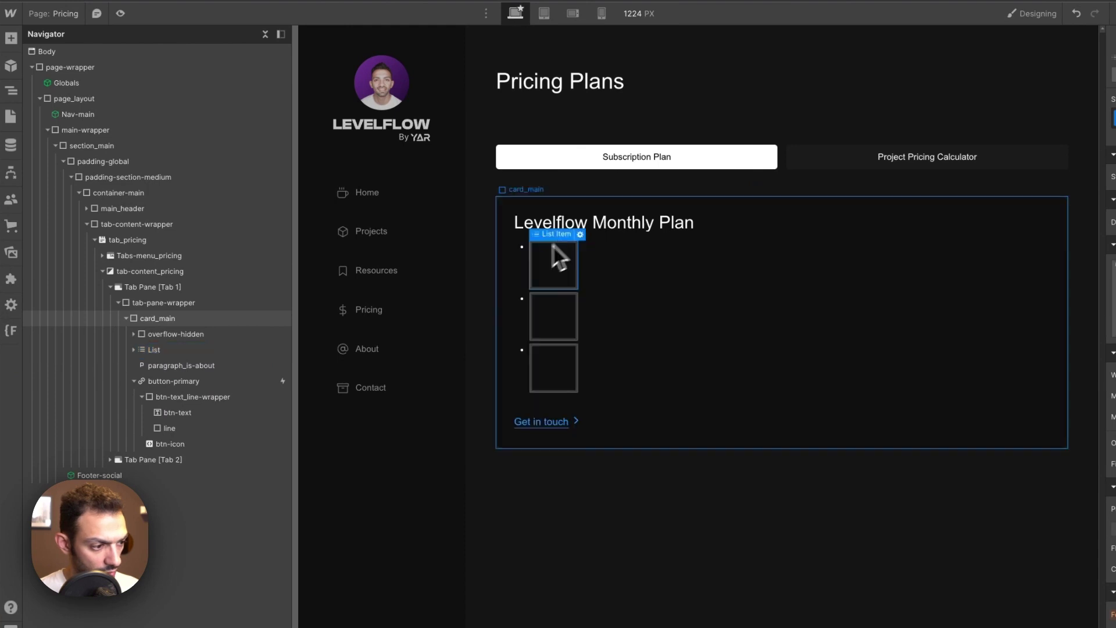
pyautogui.click(150, 364)
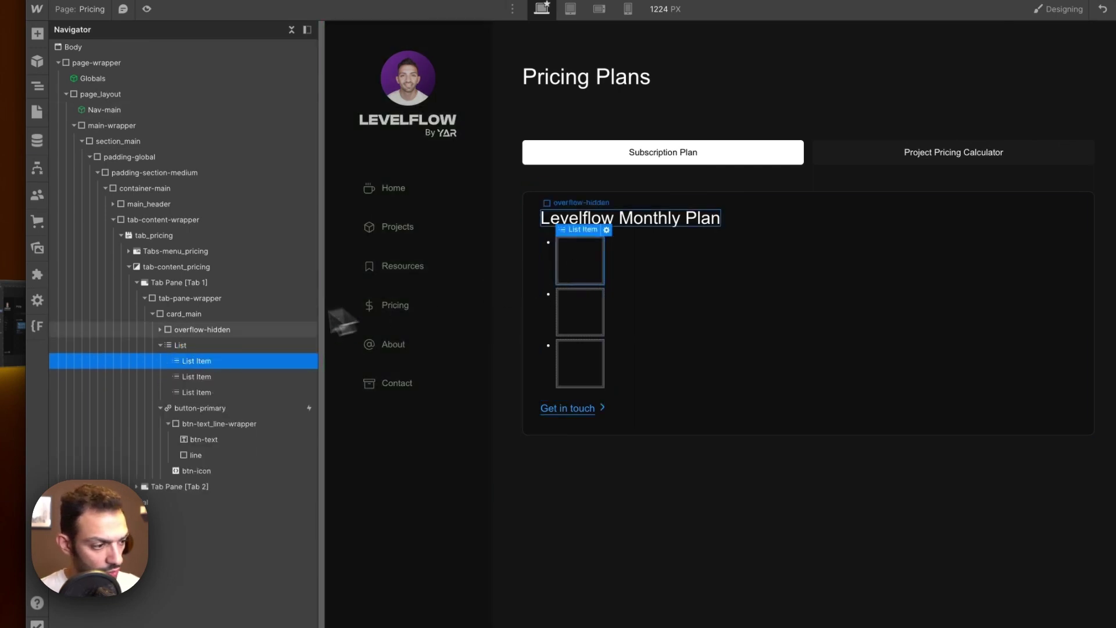
pyautogui.click(232, 345)
pyautogui.click(1115, 113)
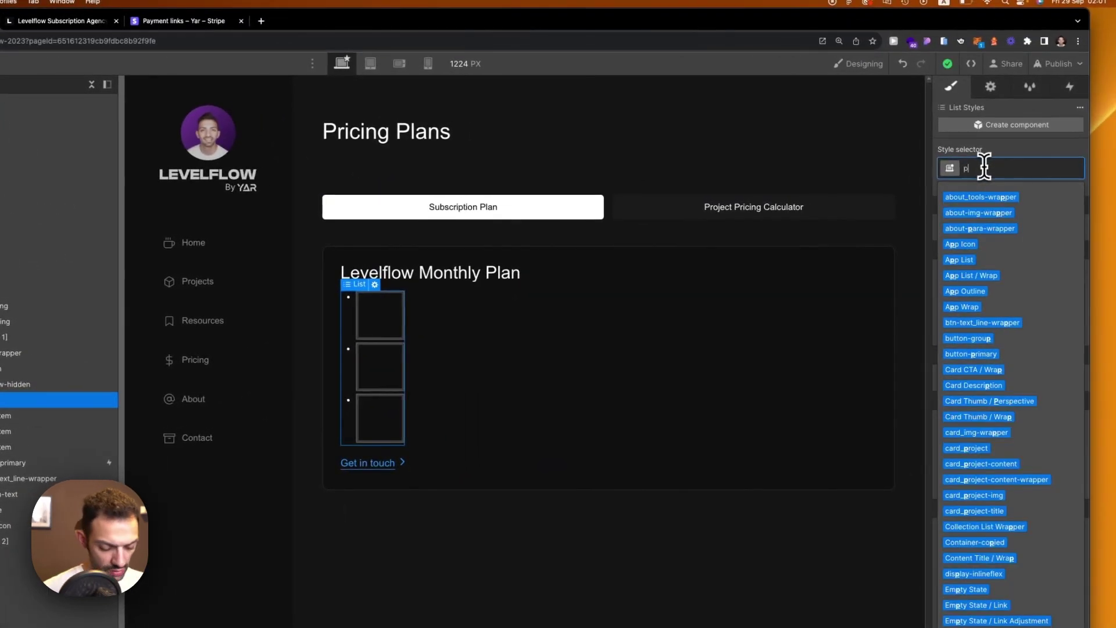
pyautogui.write('prici')
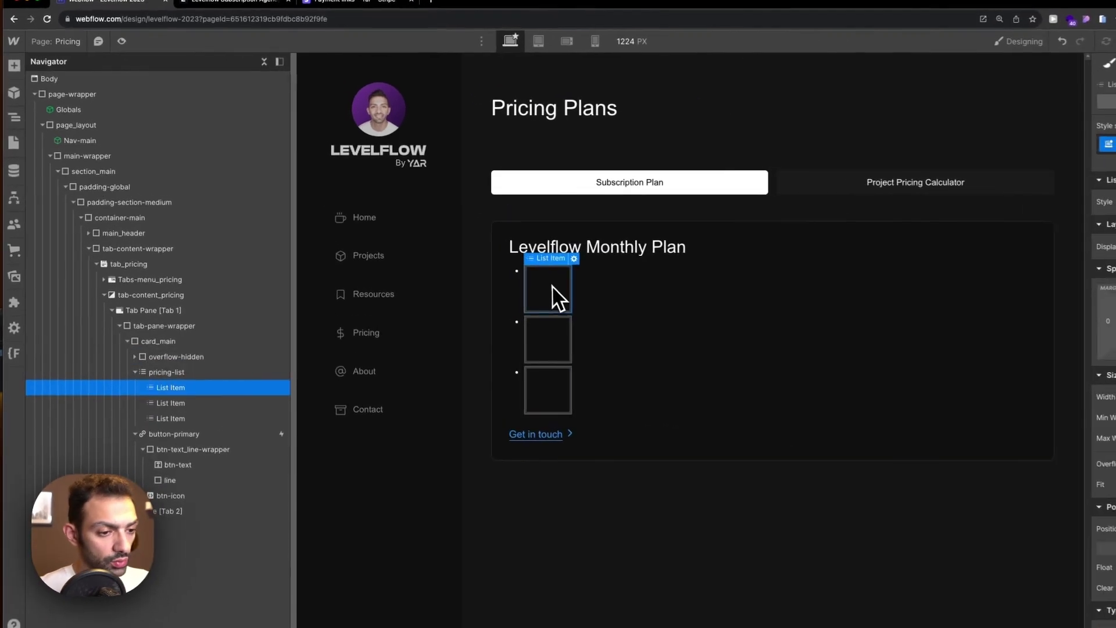
pyautogui.click(504, 270)
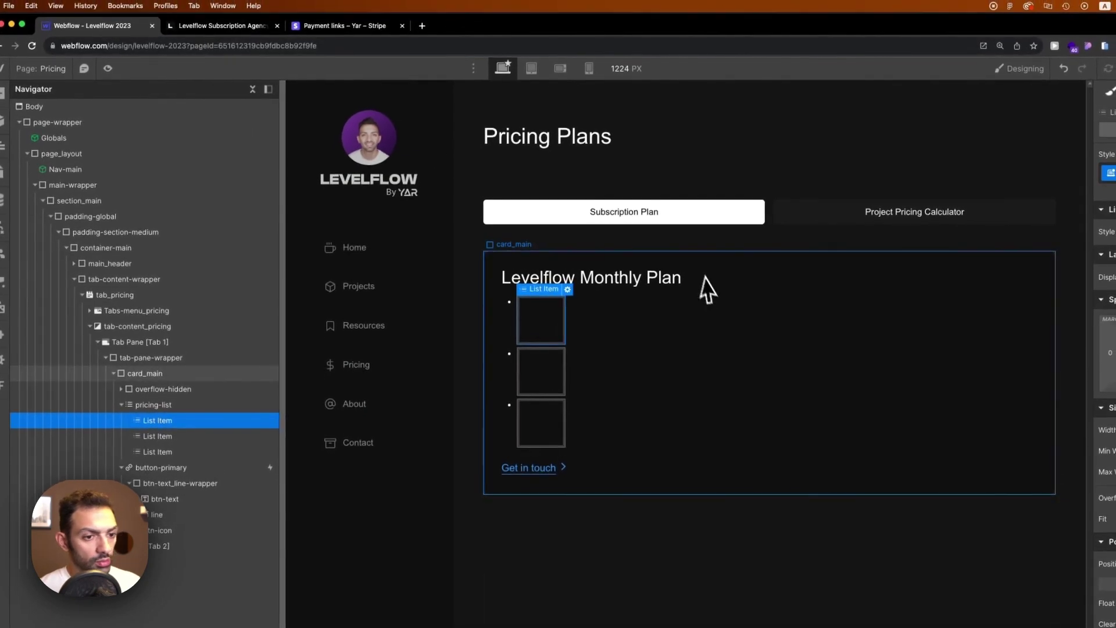
# Copy the about paragraph from the Home page and return to the Pricing page.
pyautogui.click(2, 171)
pyautogui.click(119, 160)
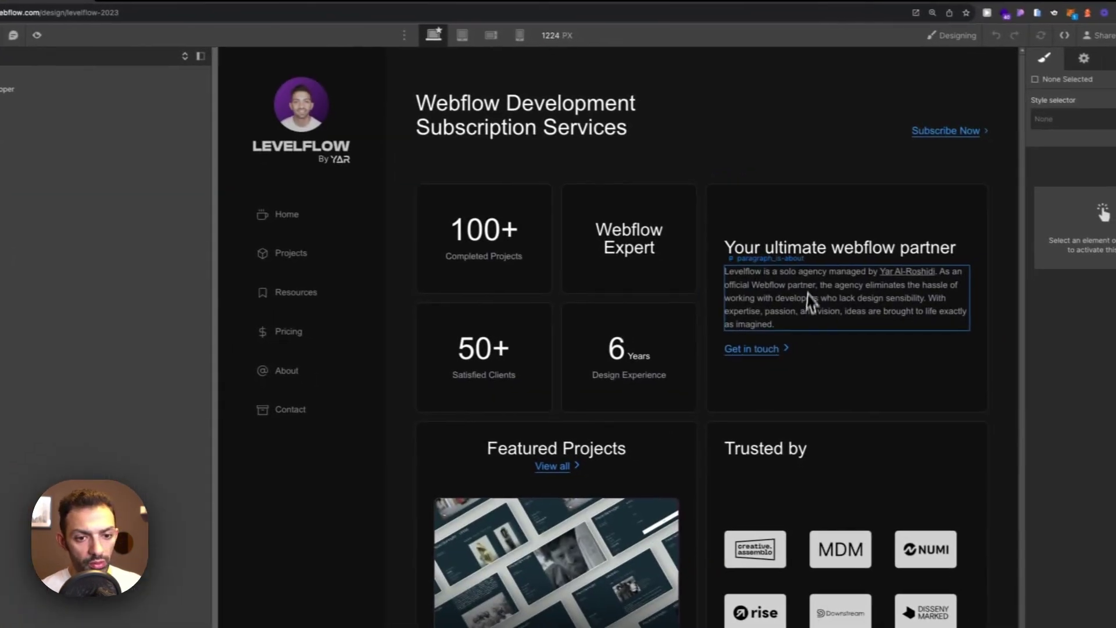
pyautogui.click(773, 308)
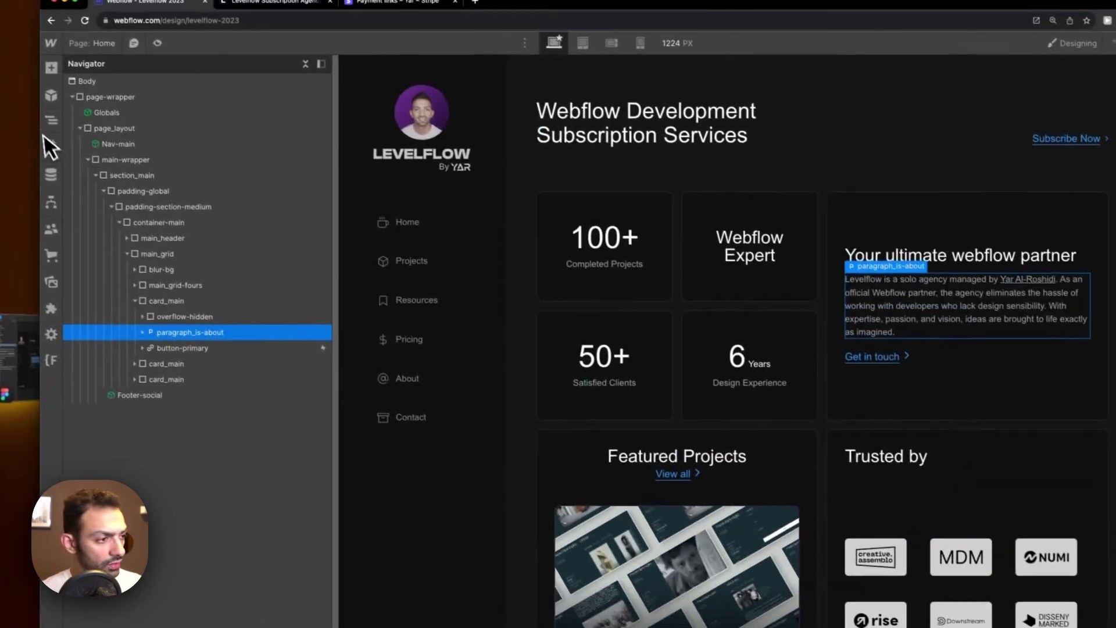
pyautogui.click(62, 147)
pyautogui.click(144, 171)
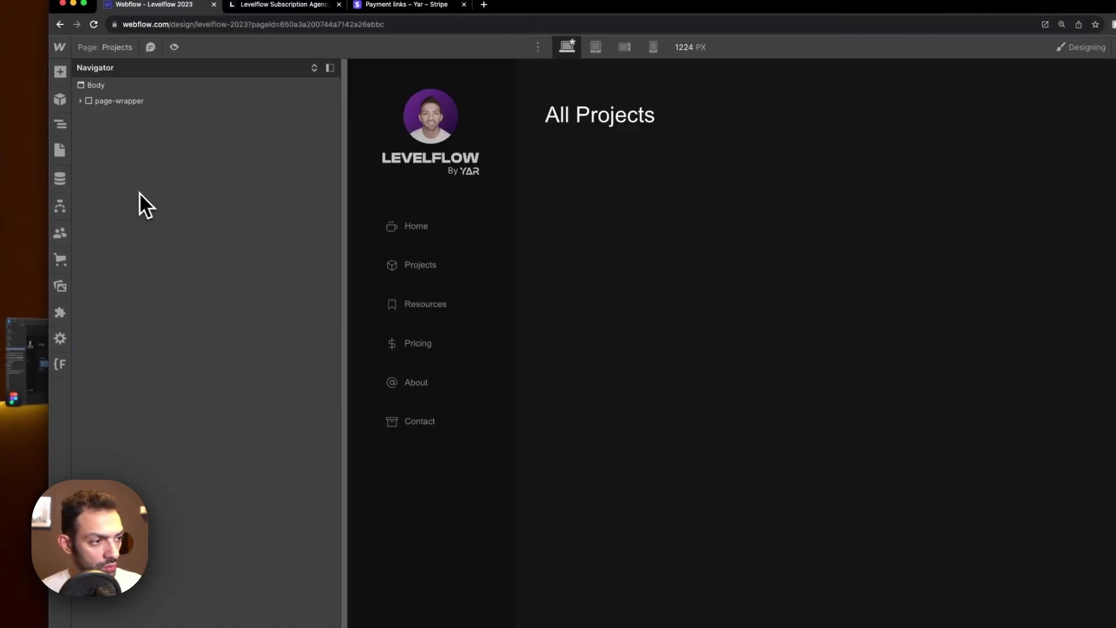
pyautogui.click(59, 151)
pyautogui.click(139, 249)
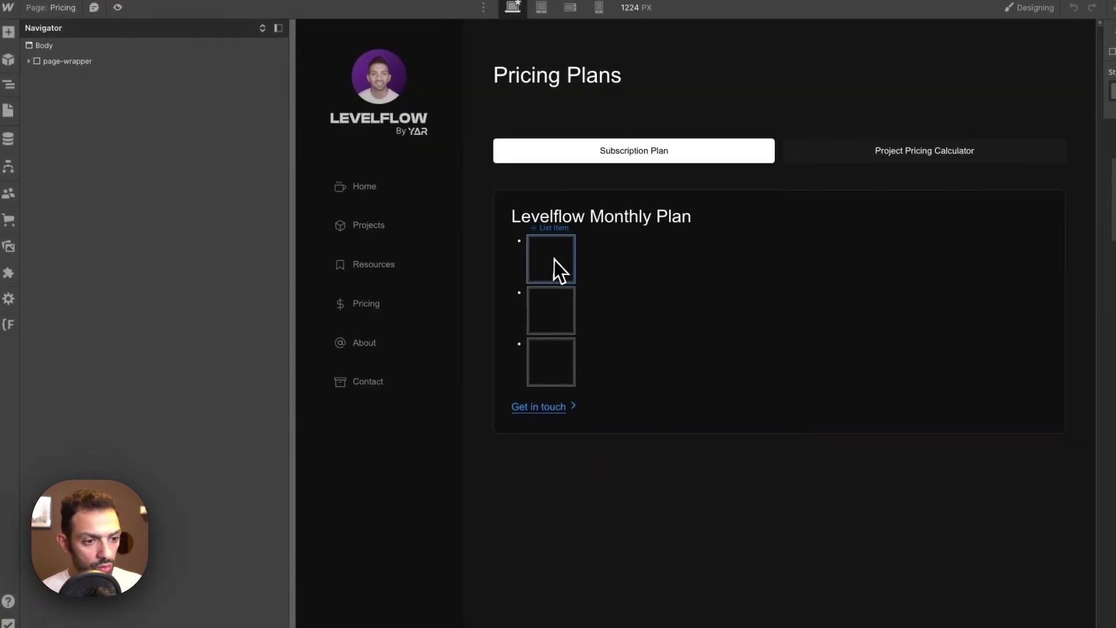
# Rewrite the first bullet's text and change the Get in touch link to Subscribe now.
pyautogui.click(557, 269)
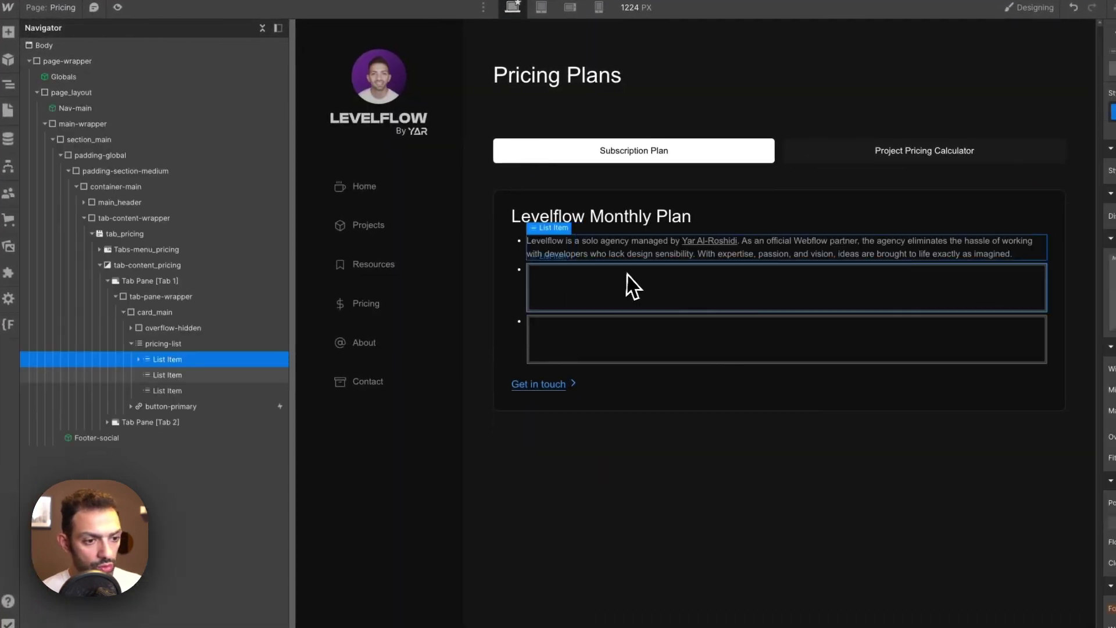
pyautogui.click(607, 256)
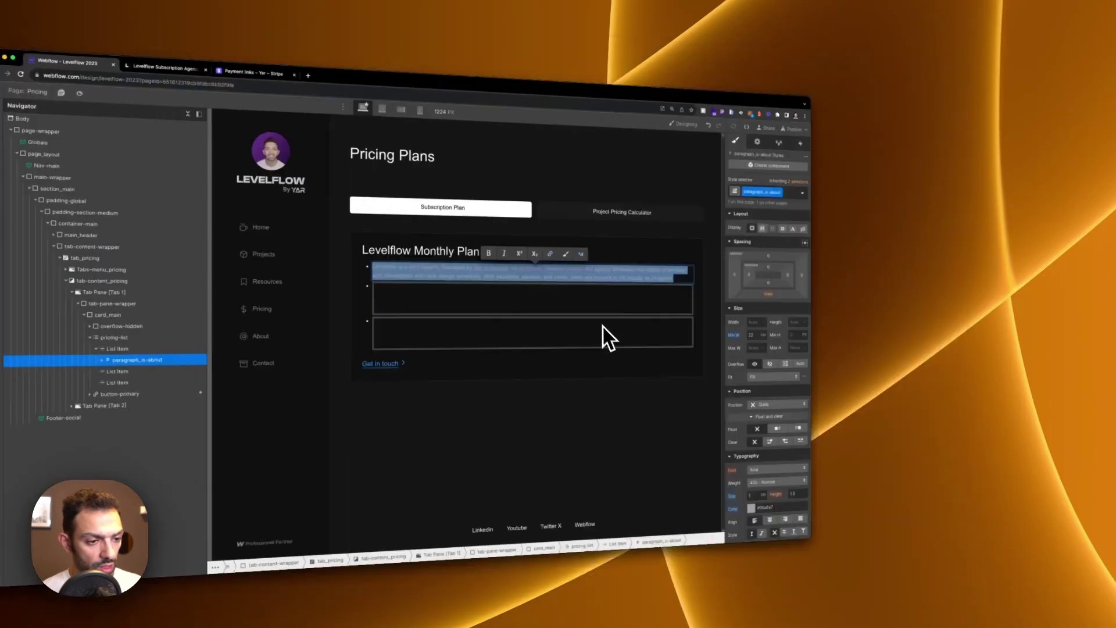
pyautogui.write('40 hours of Expert Webflow services every month')
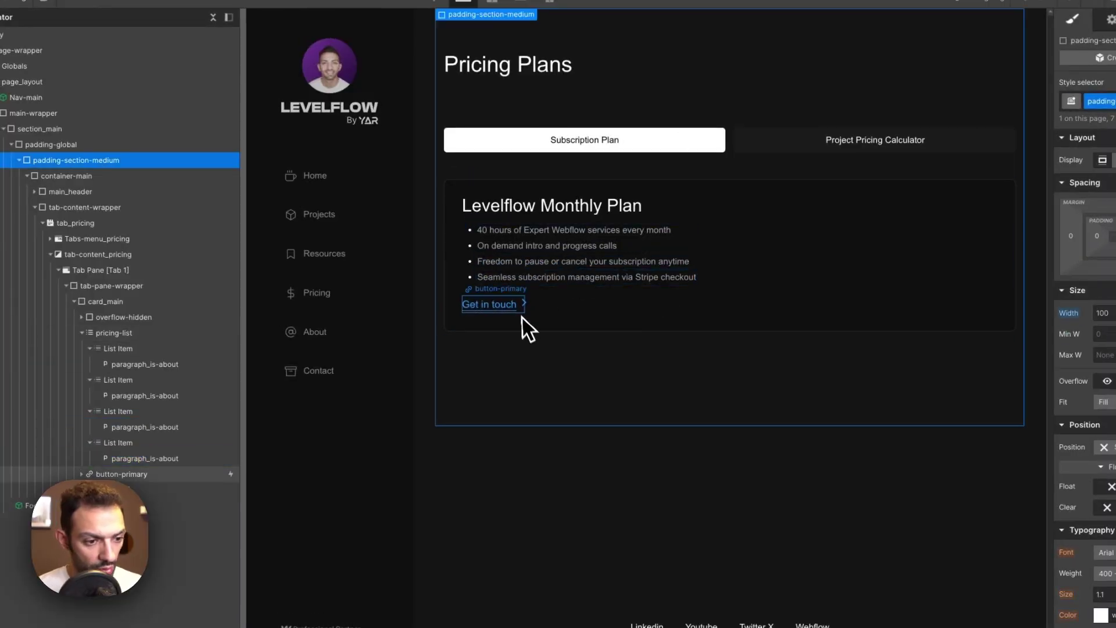
pyautogui.doubleClick(510, 304)
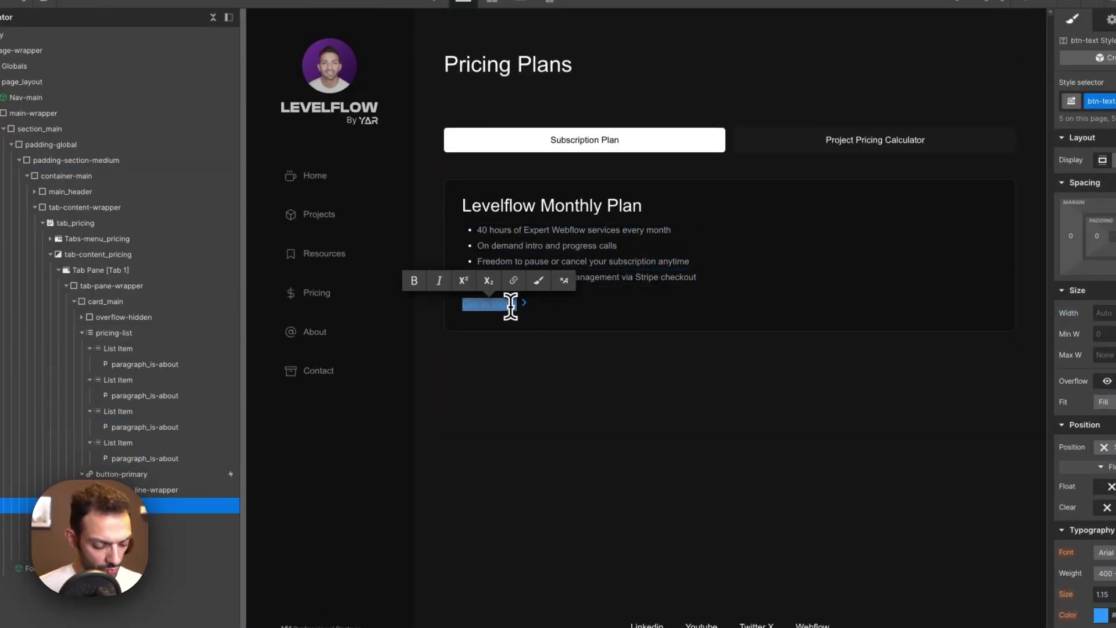
pyautogui.write('Subscribe')
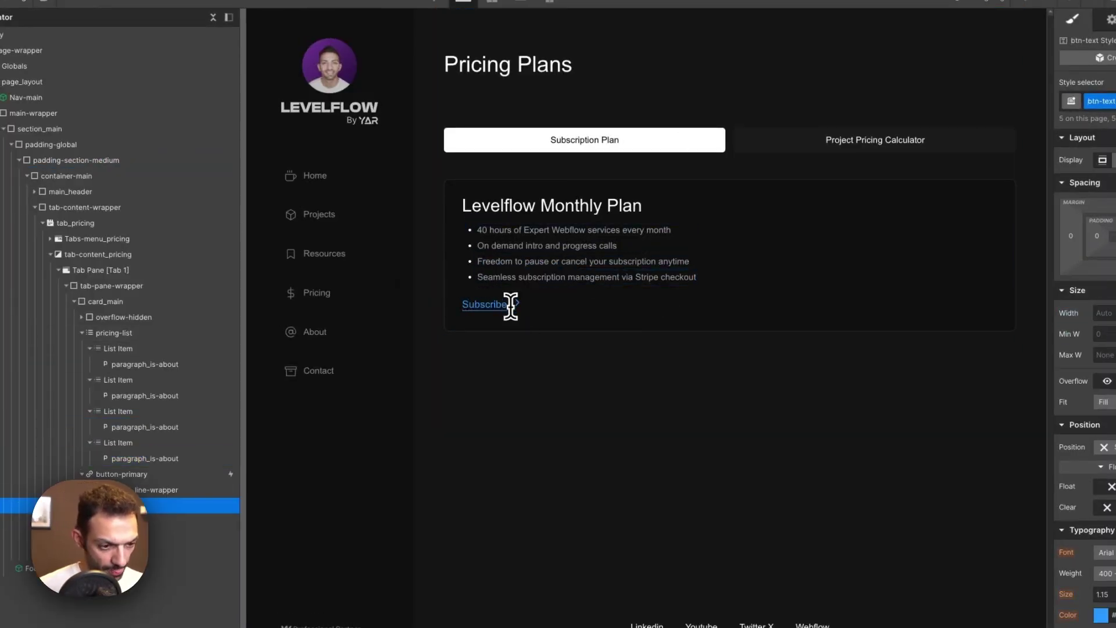
pyautogui.write(' now')
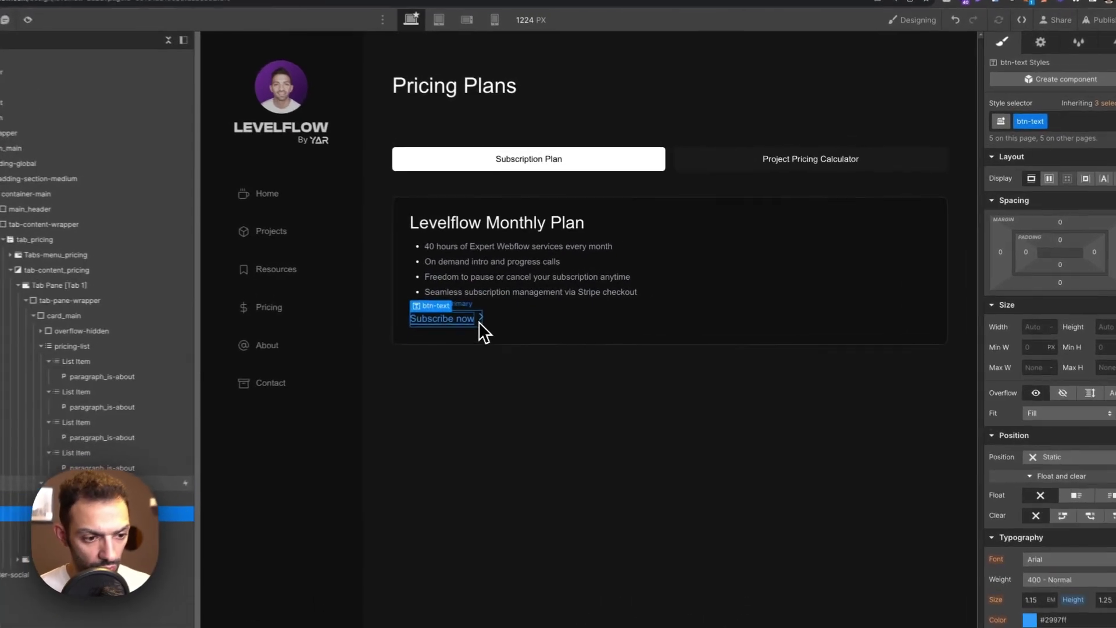
# Set the arrow icon's bottom margin to 0.1em and preview the Pricing page.
pyautogui.click(531, 321)
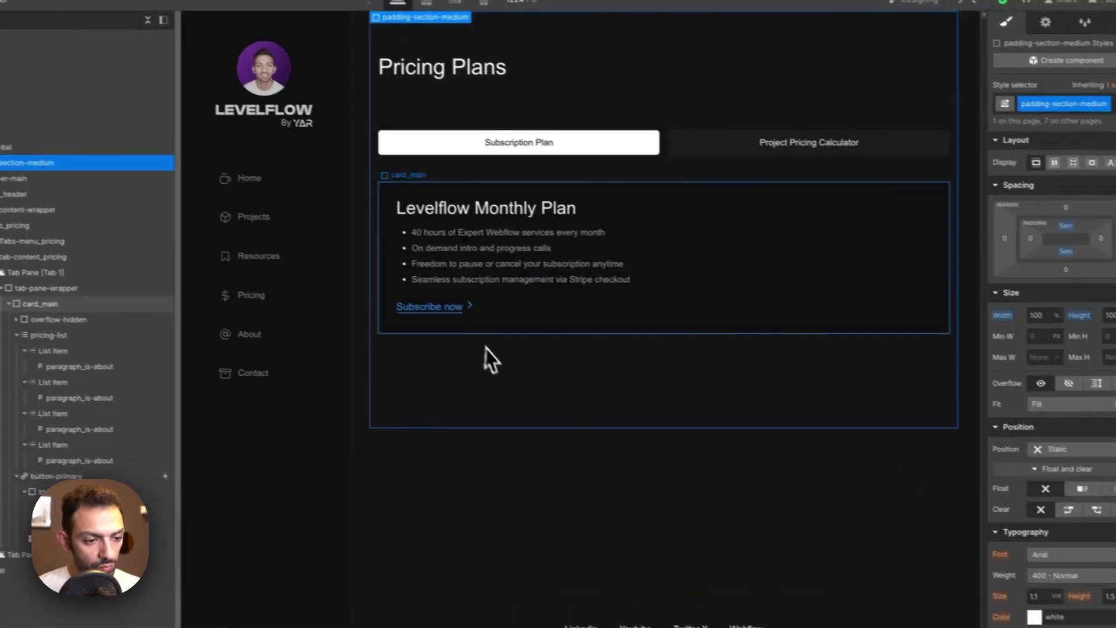
pyautogui.click(469, 305)
pyautogui.click(1071, 377)
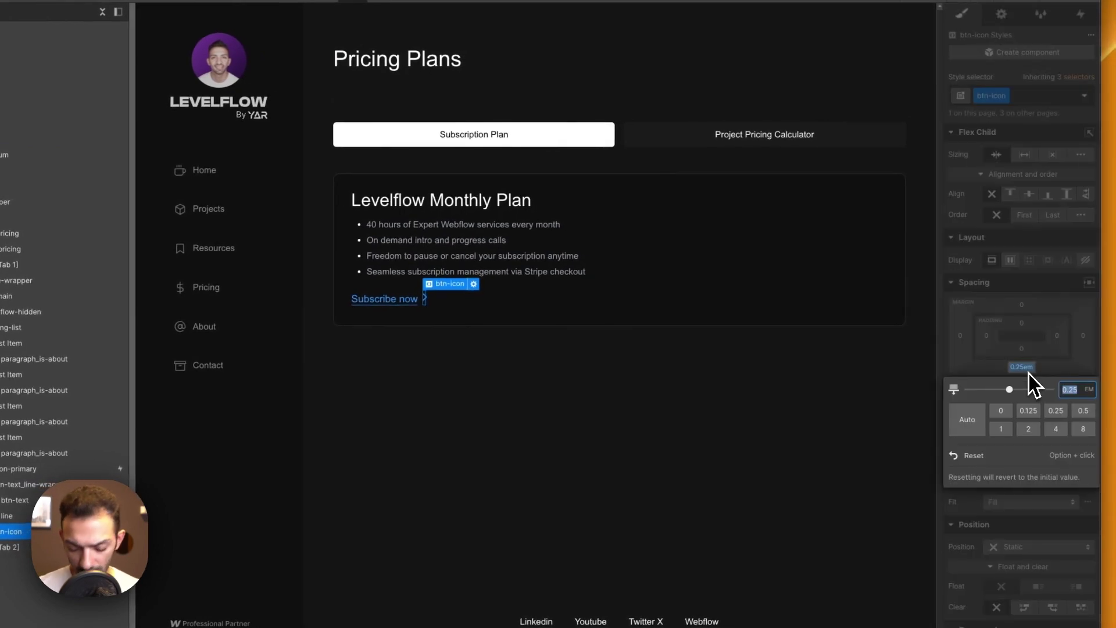
pyautogui.write('0.')
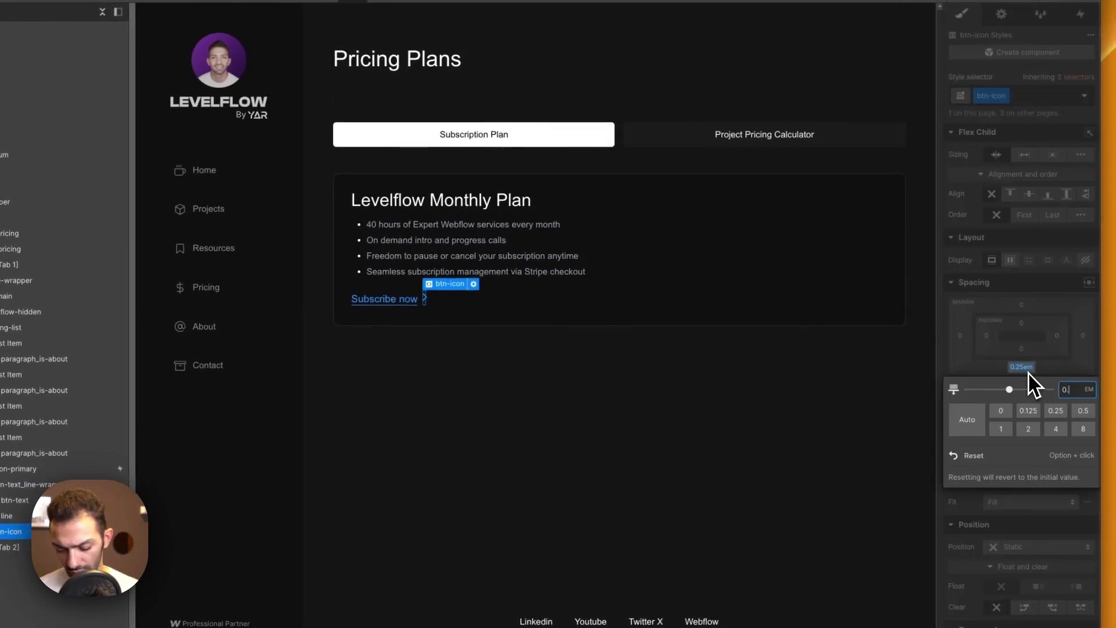
pyautogui.write('1')
pyautogui.press('Return')
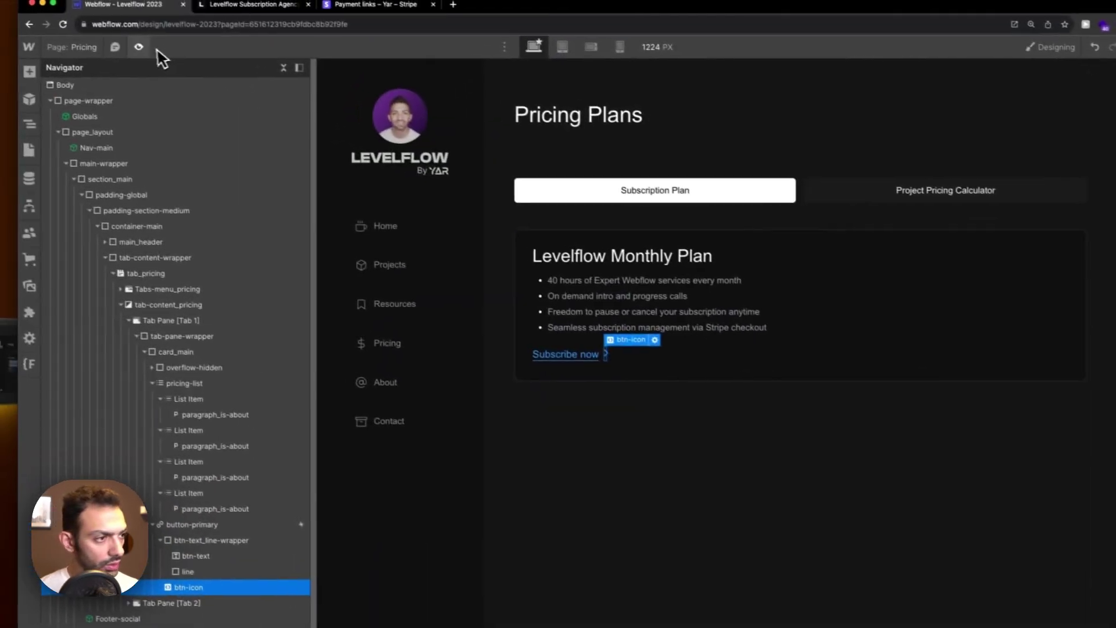
pyautogui.click(141, 46)
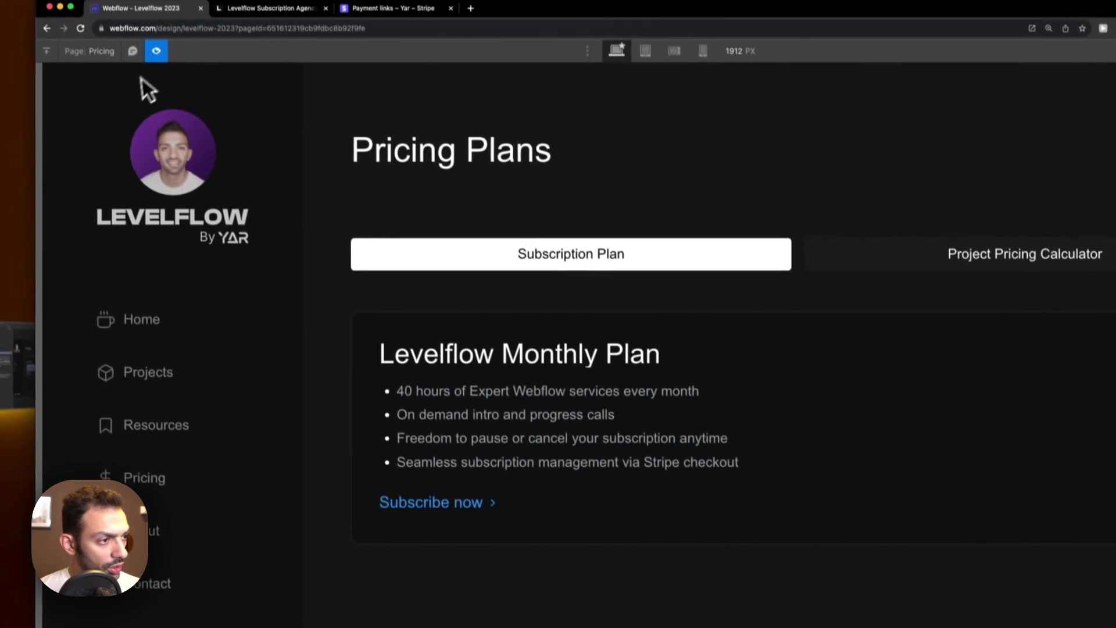
pyautogui.click(153, 50)
# Inspect the plan card, Subscribe now link, arrow icon and Seamless subscription bullet.
pyautogui.click(860, 325)
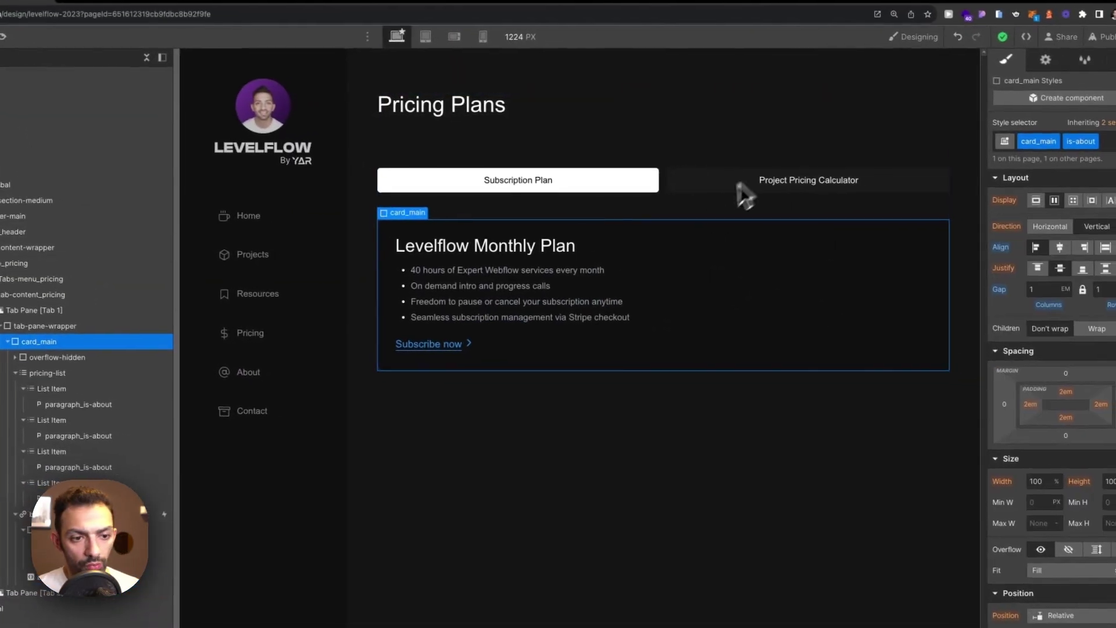
pyautogui.click(464, 346)
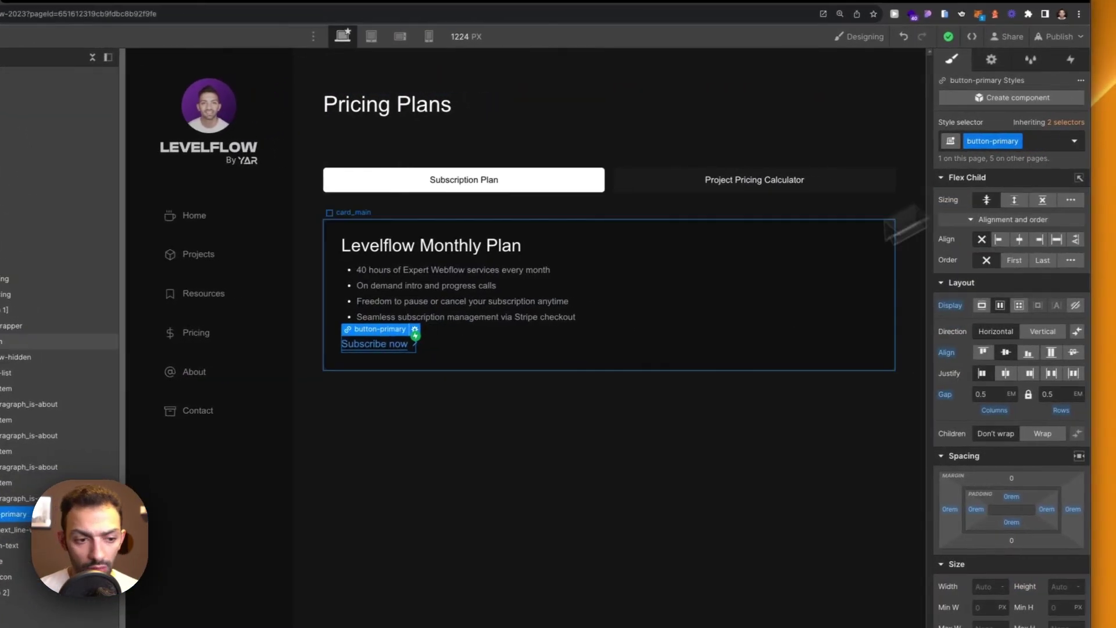
pyautogui.click(442, 334)
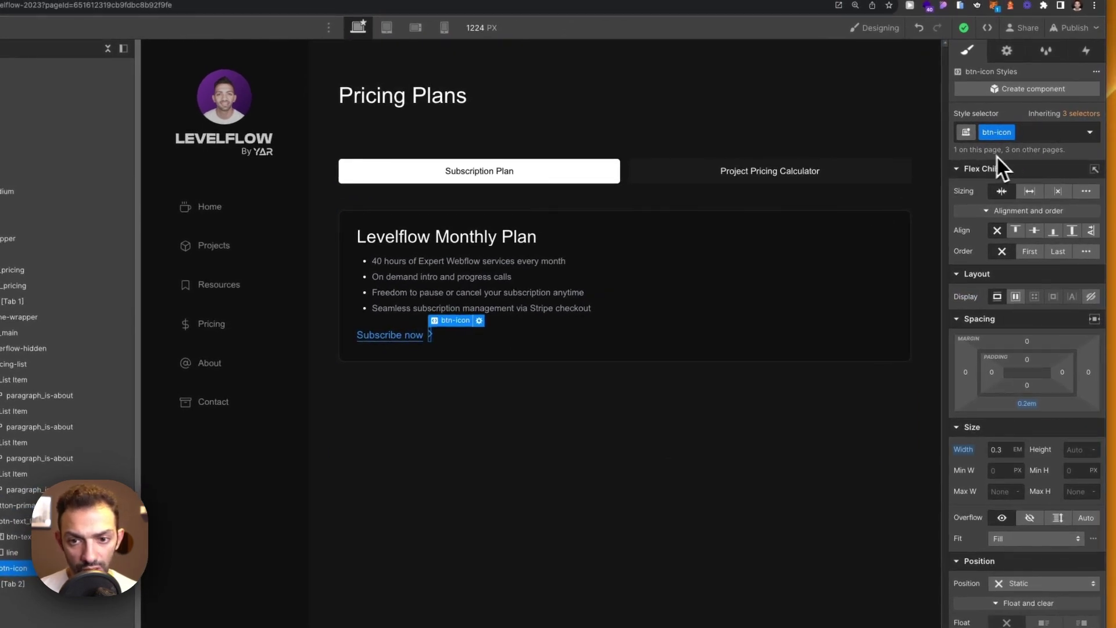
pyautogui.click(676, 297)
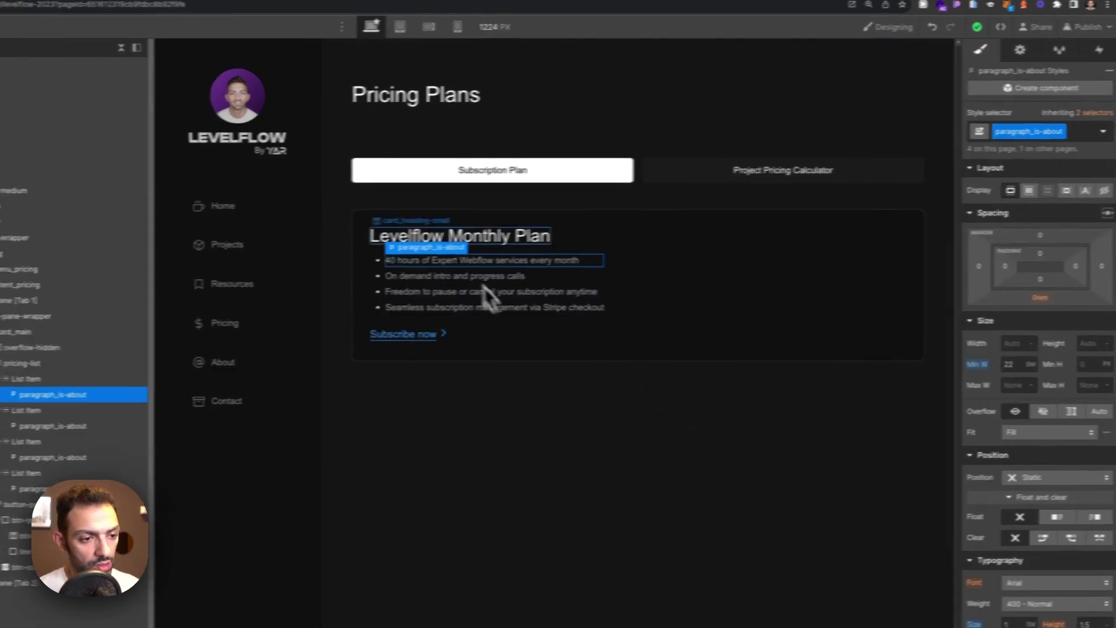
pyautogui.click(545, 308)
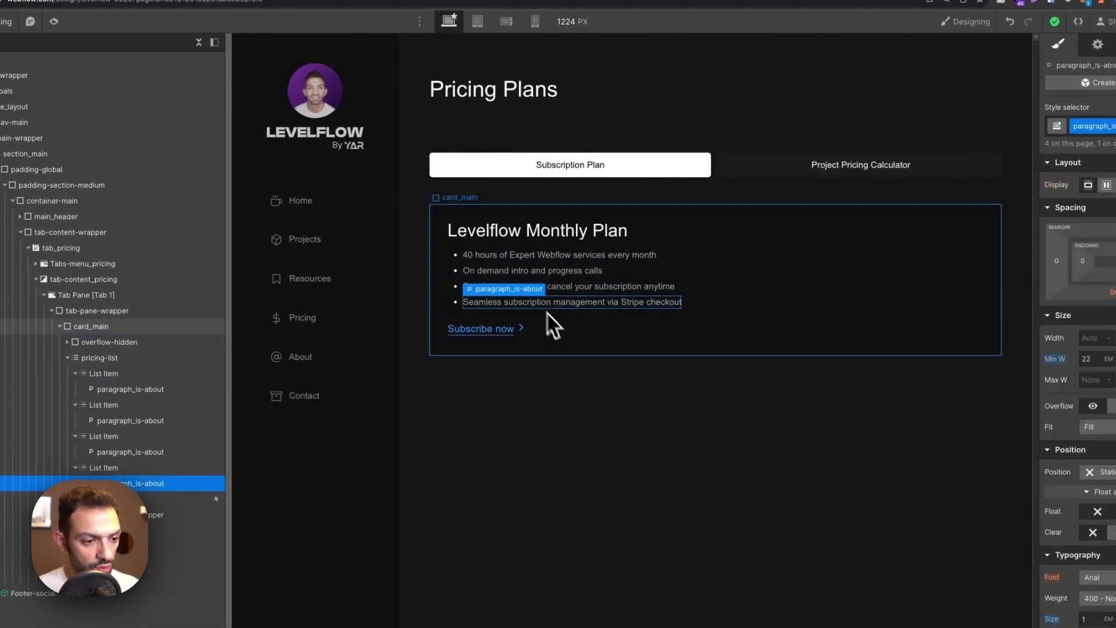
# Check the $4,999/month price in Figma and duplicate the plan heading below the bullets.
pyautogui.press('super+Tab')
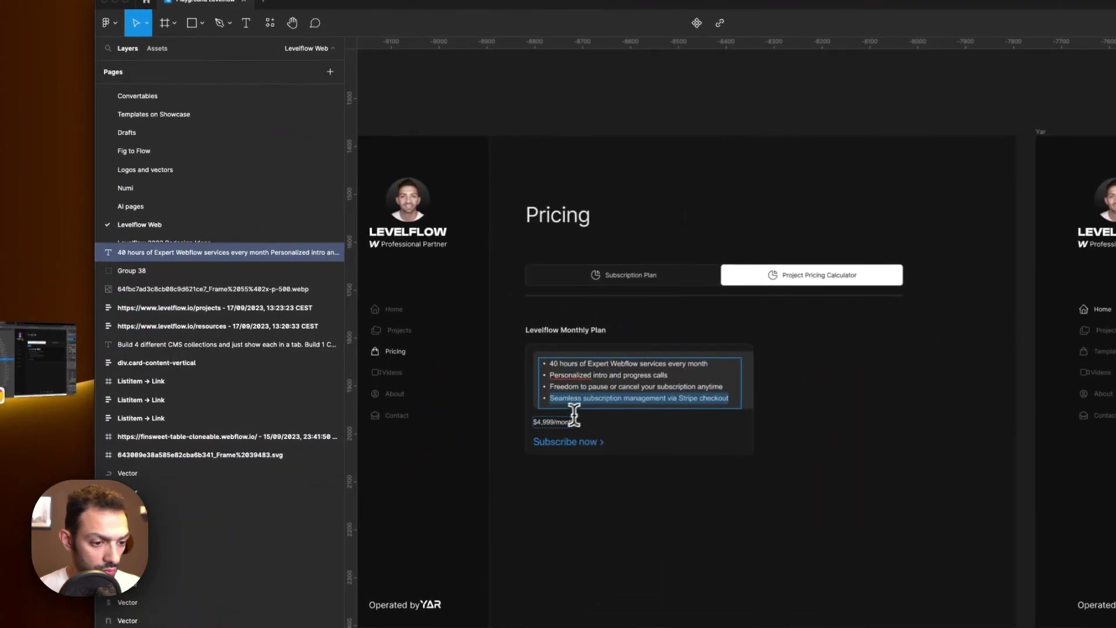
pyautogui.click(552, 420)
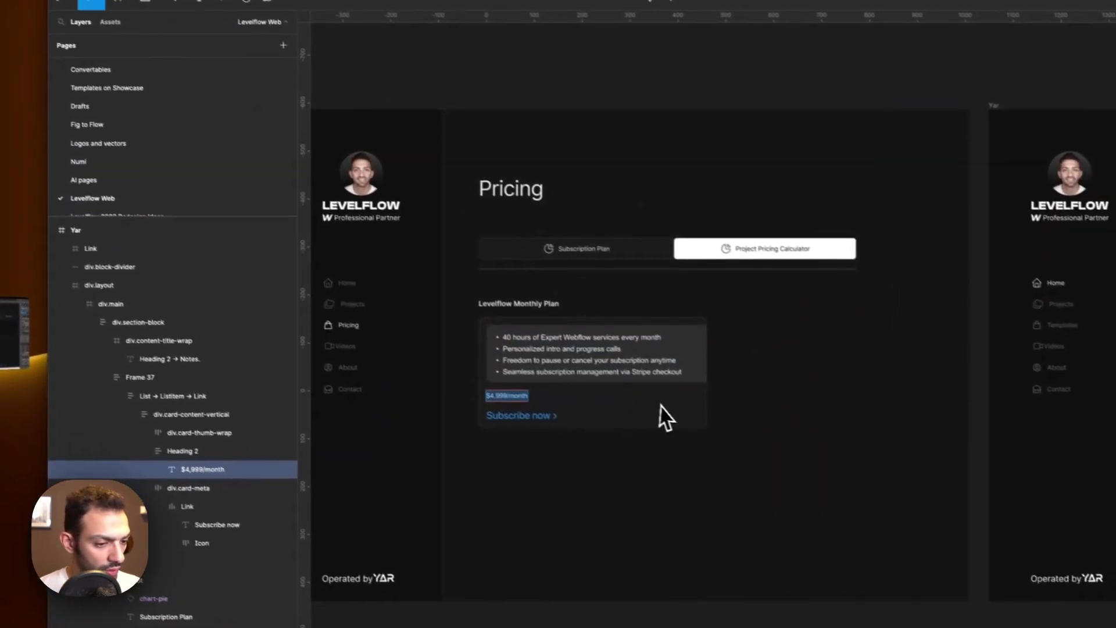
pyautogui.press('super+Tab')
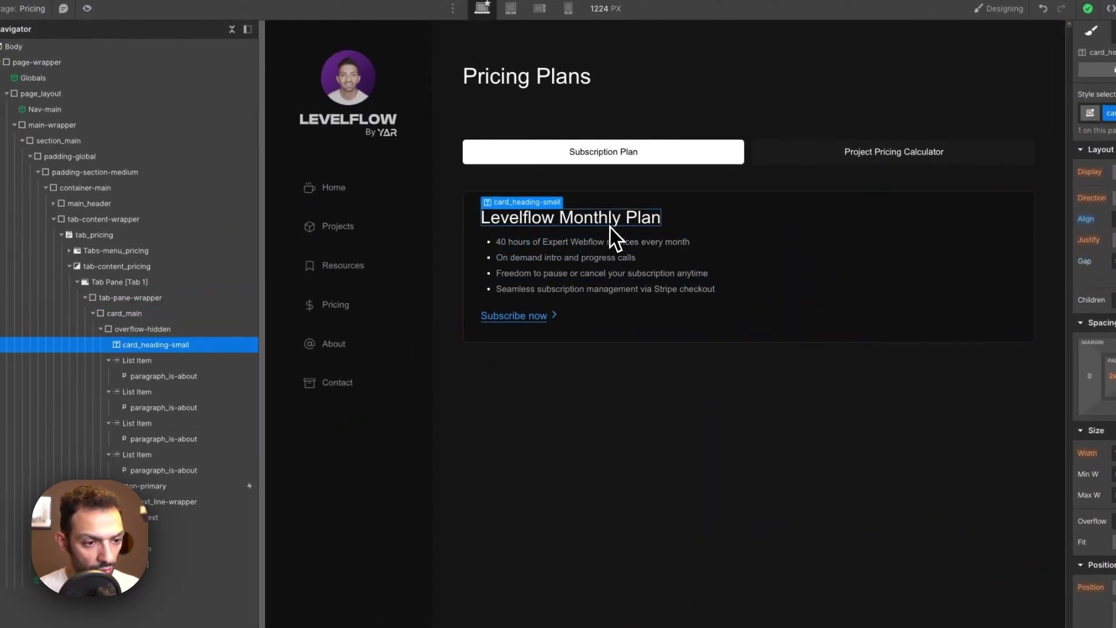
pyautogui.press('super+d')
pyautogui.moveTo(549, 239); pyautogui.dragTo(531, 322)
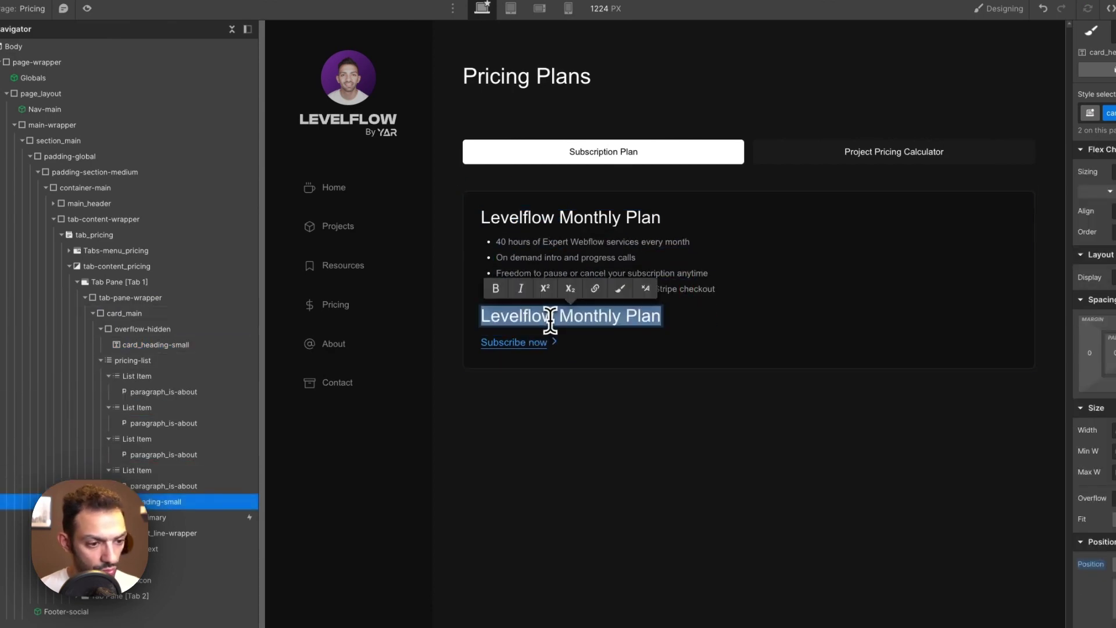
pyautogui.click(41, 346)
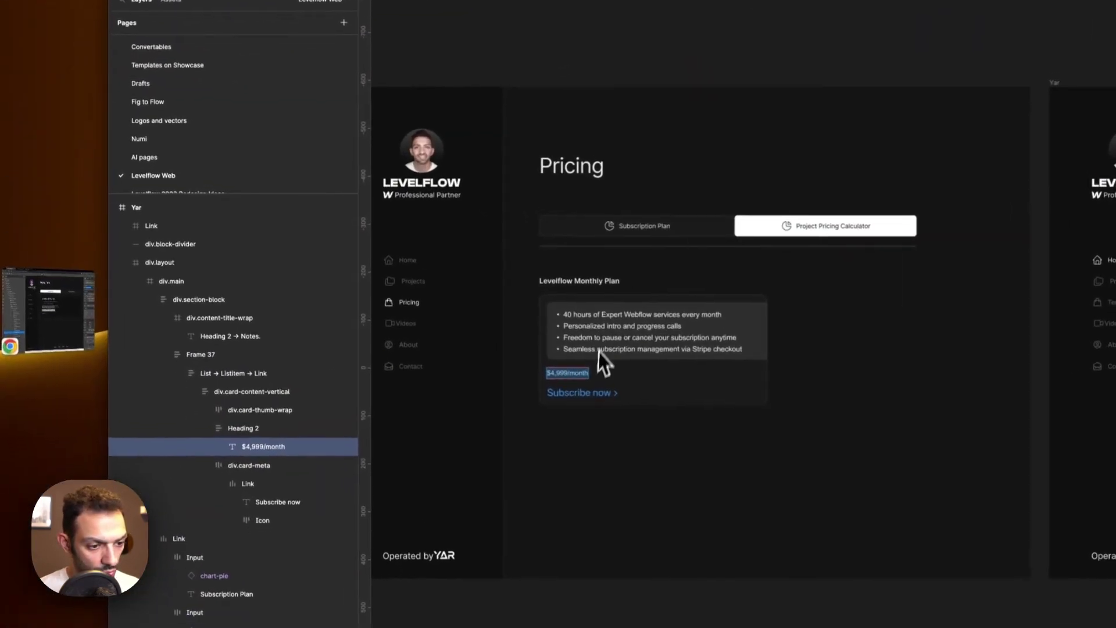
pyautogui.click(571, 372)
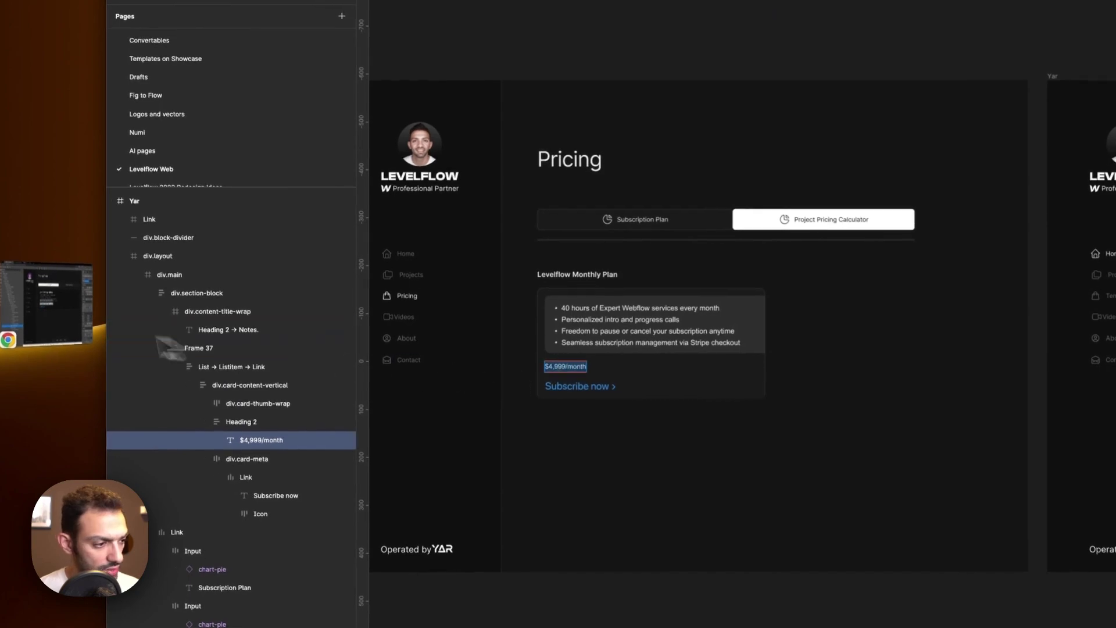
pyautogui.click(49, 319)
# Select the duplicated heading, plan card and $4,999/month price heading in turn.
pyautogui.click(489, 329)
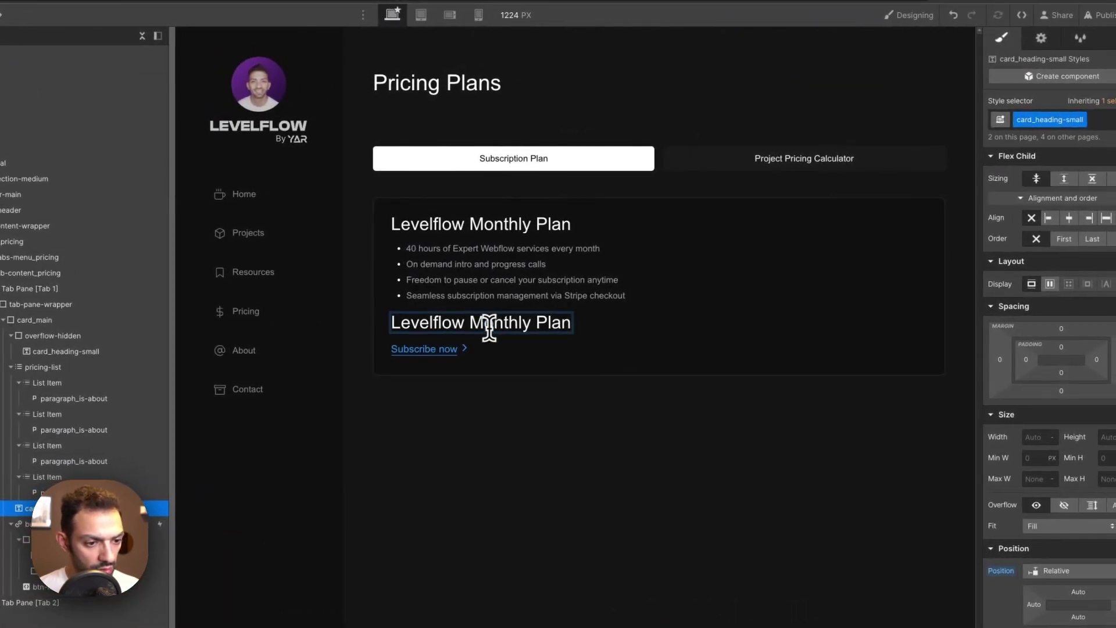
pyautogui.click(443, 351)
pyautogui.click(461, 329)
pyautogui.click(616, 319)
pyautogui.click(482, 347)
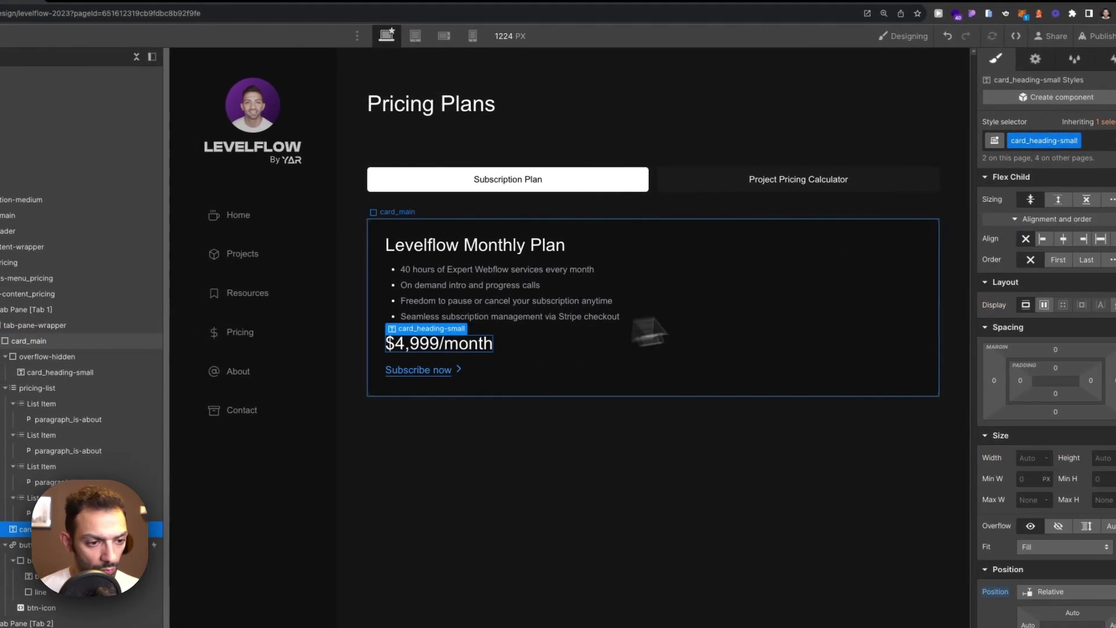
pyautogui.click(715, 129)
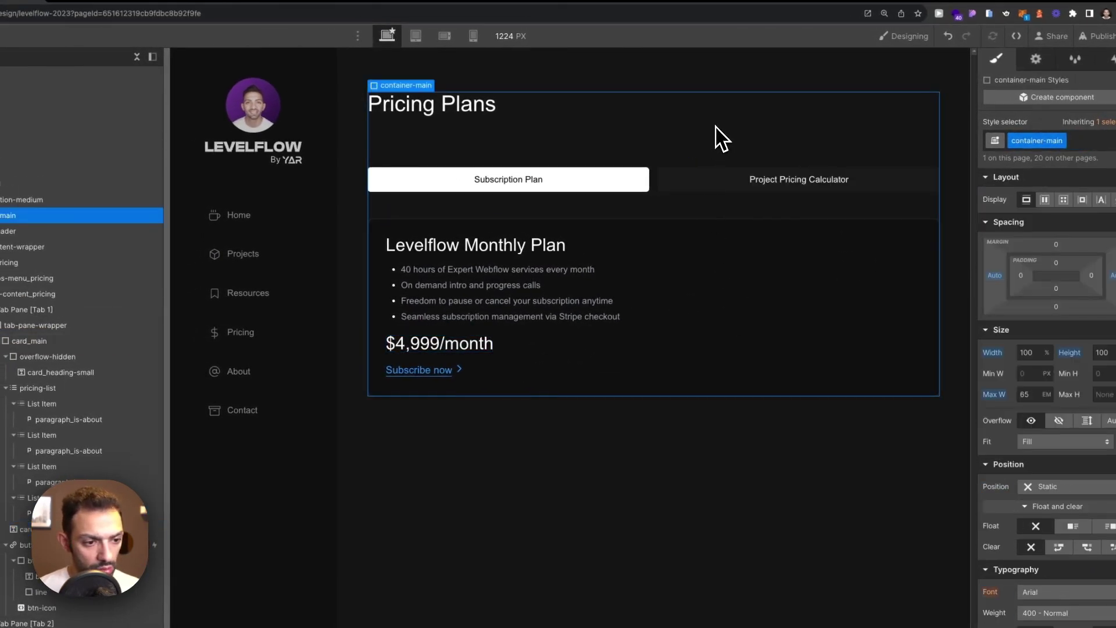
pyautogui.click(453, 348)
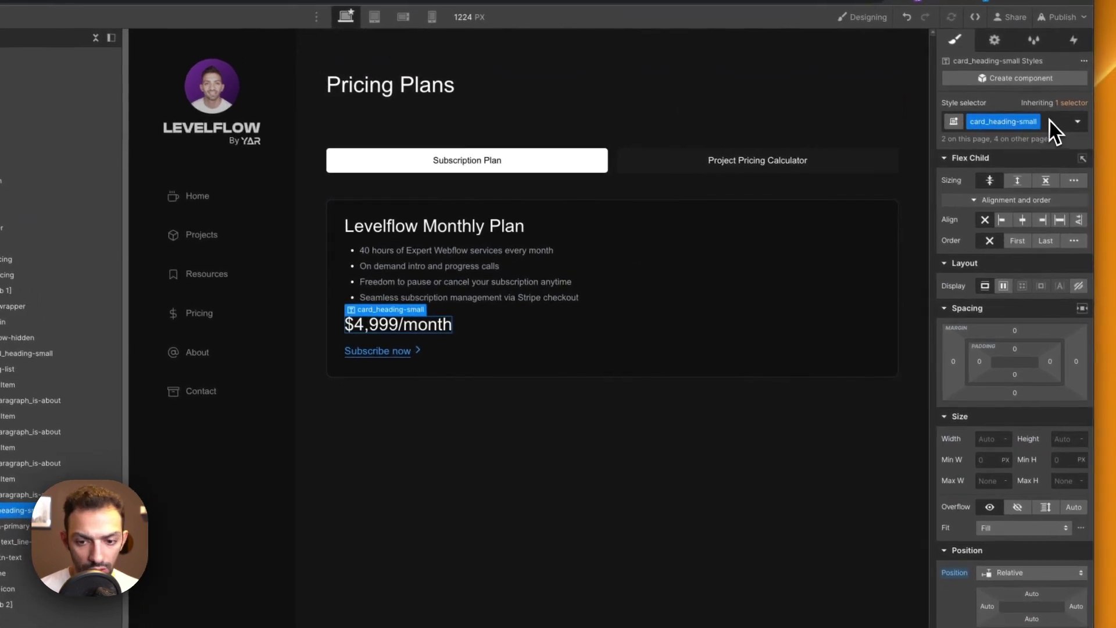
# Check the Subscribe now link's styling and reselect the $4,999/month price text.
pyautogui.scroll(-5, 1050, 515)
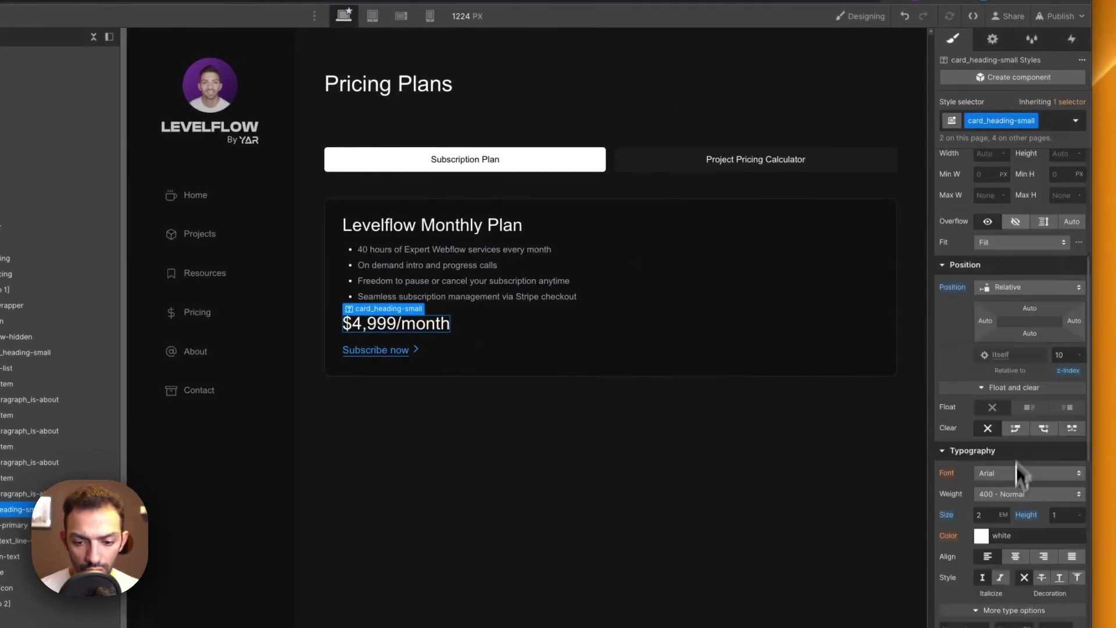
pyautogui.click(505, 286)
pyautogui.click(440, 323)
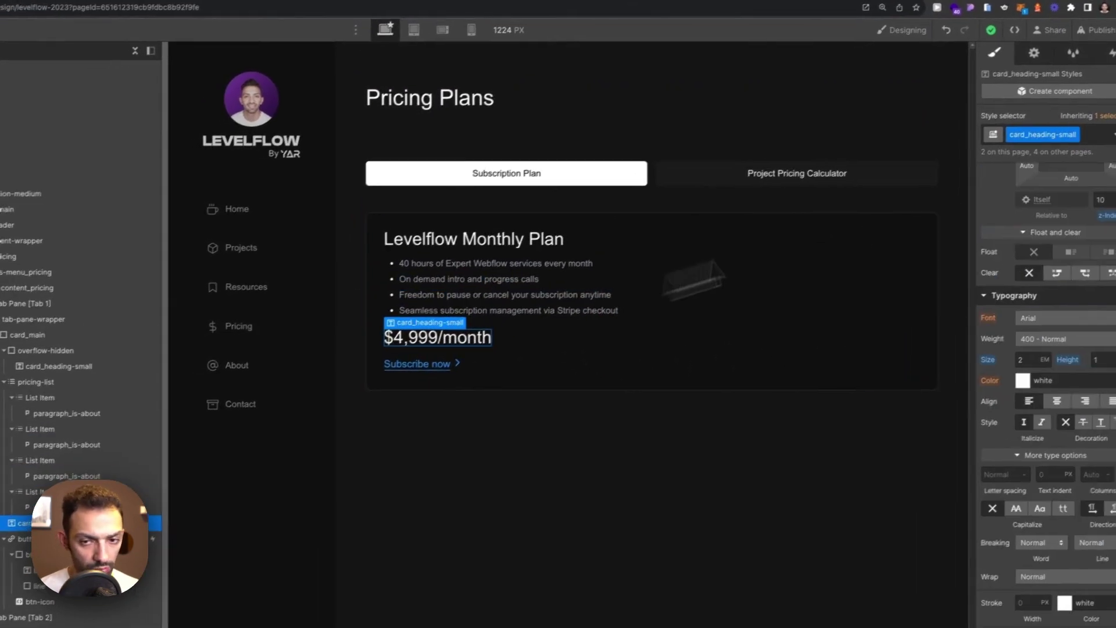
pyautogui.click(1112, 134)
pyautogui.click(444, 364)
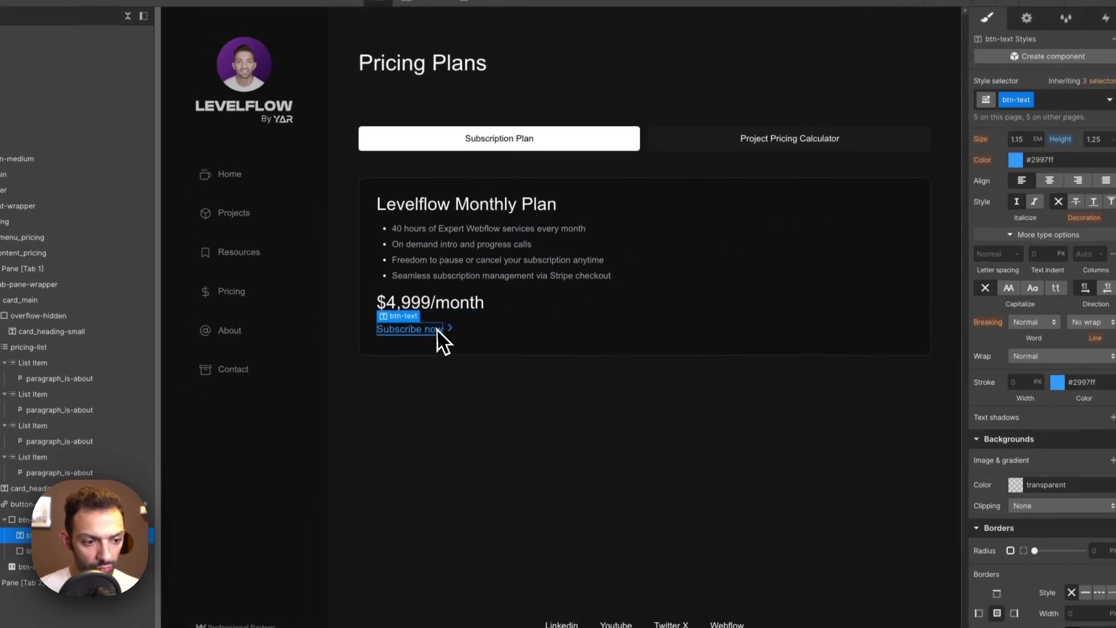
pyautogui.click(507, 335)
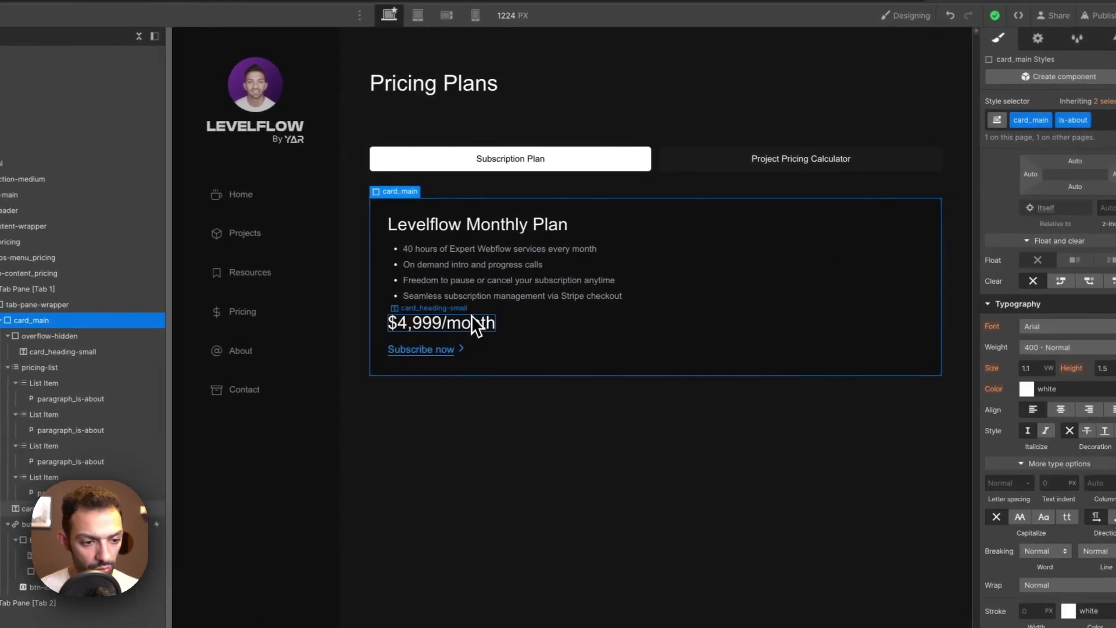
pyautogui.click(472, 316)
# Replace the price's card_heading-small class with text-size-medium and set its size unit to EM.
pyautogui.click(1093, 122)
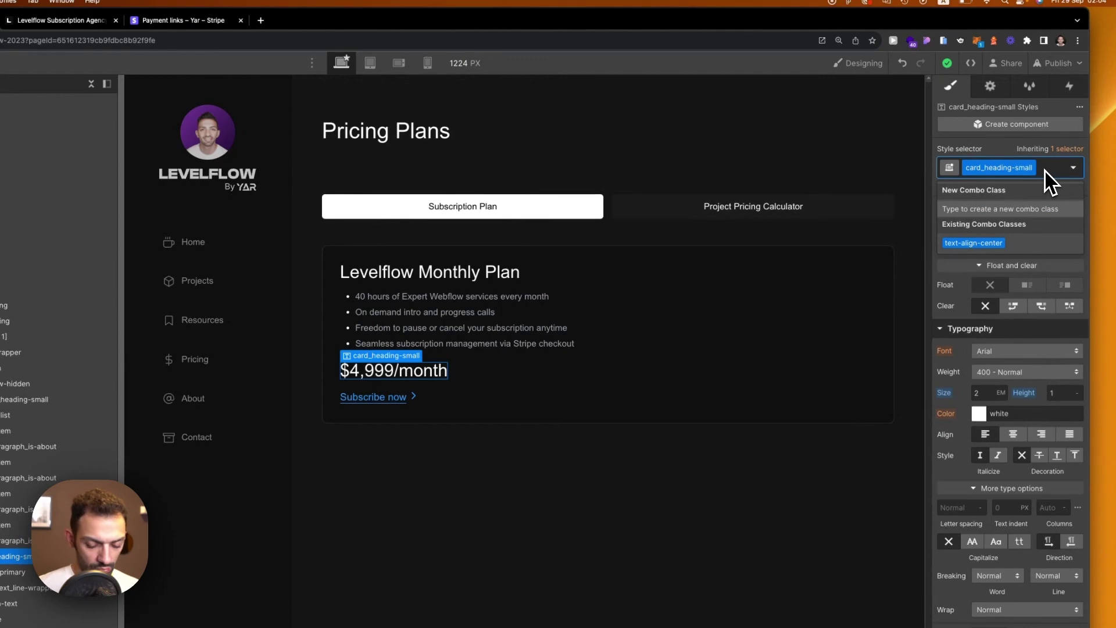
pyautogui.press('BackSpace')
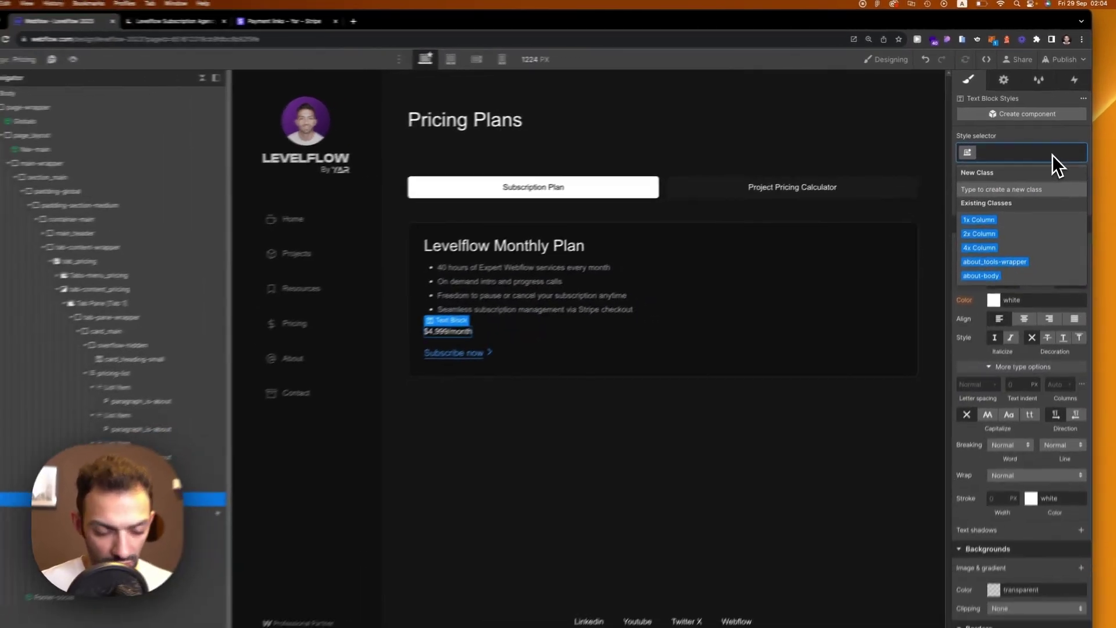
pyautogui.write('text-size')
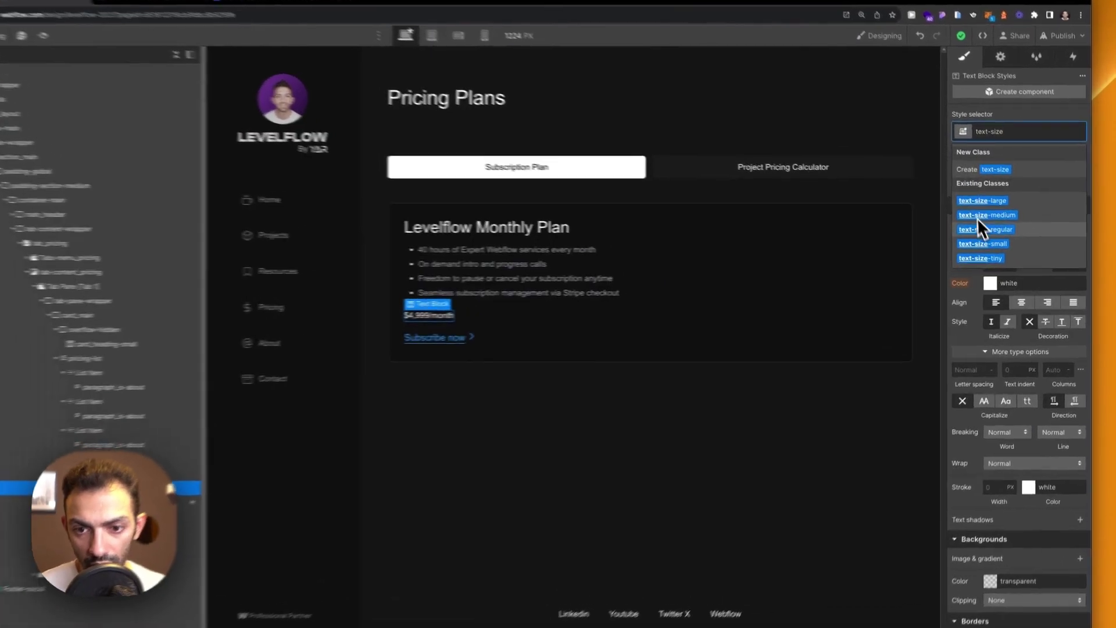
pyautogui.click(997, 233)
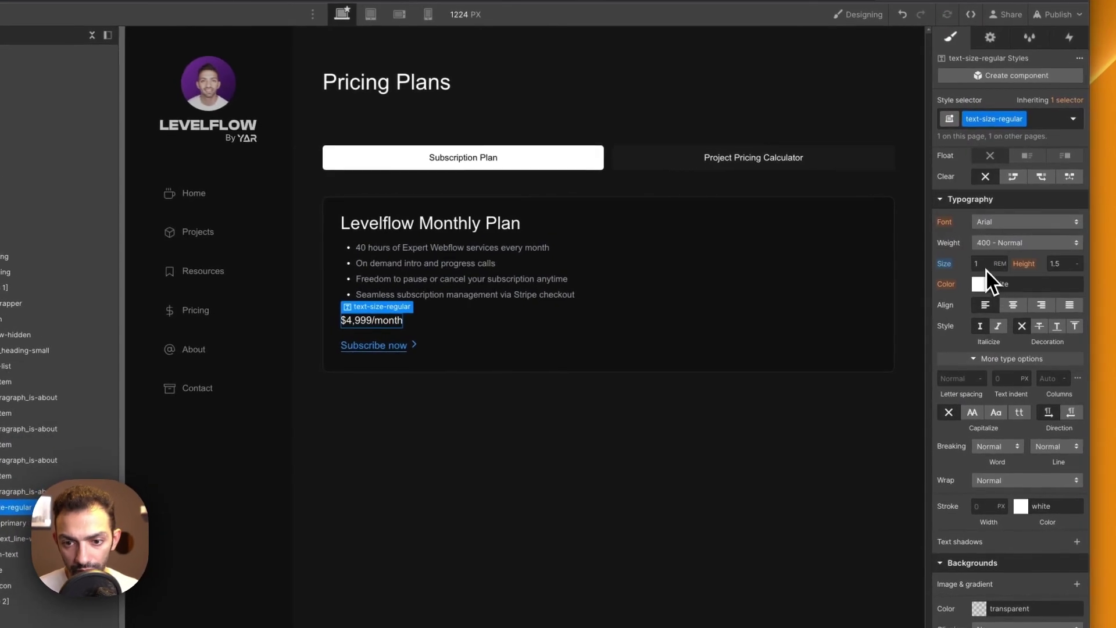
pyautogui.press('BackSpace')
pyautogui.write('text-size')
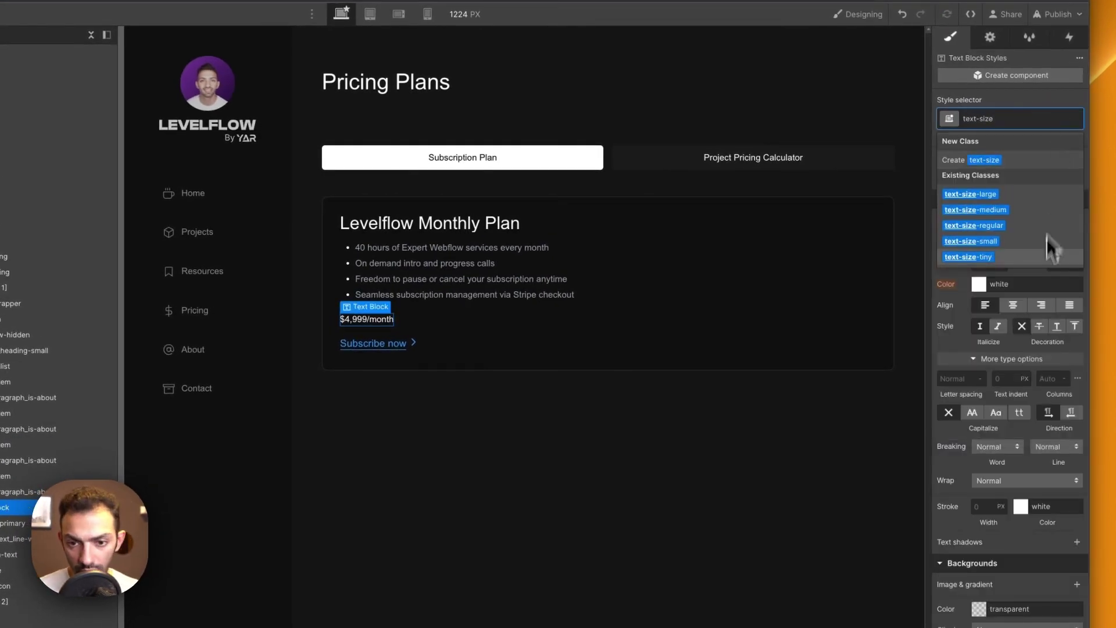
pyautogui.click(1020, 214)
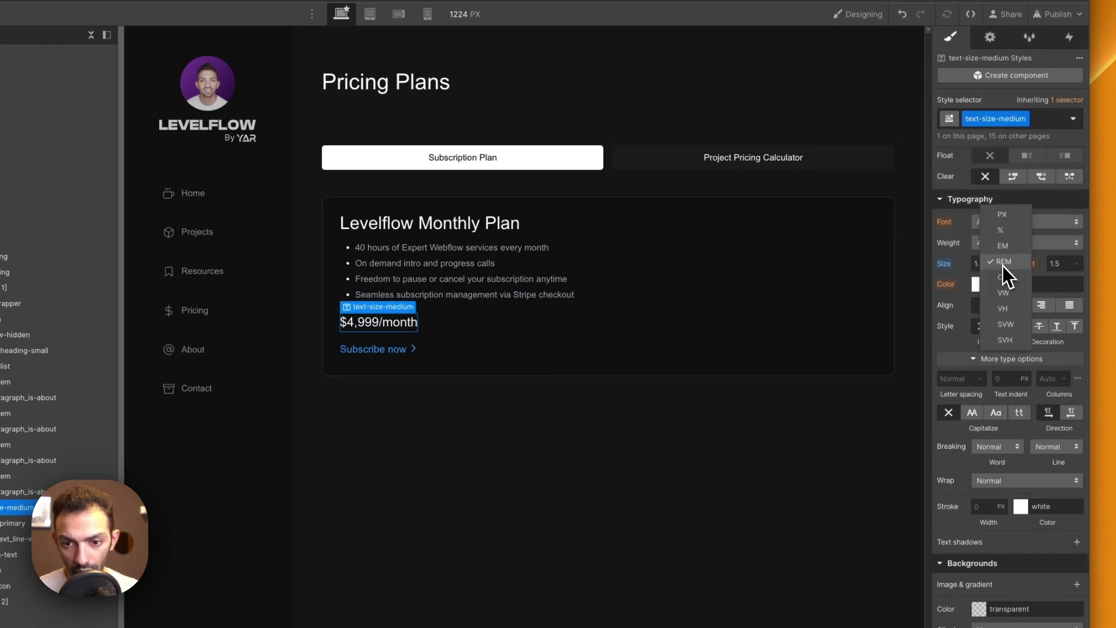
pyautogui.click(1002, 245)
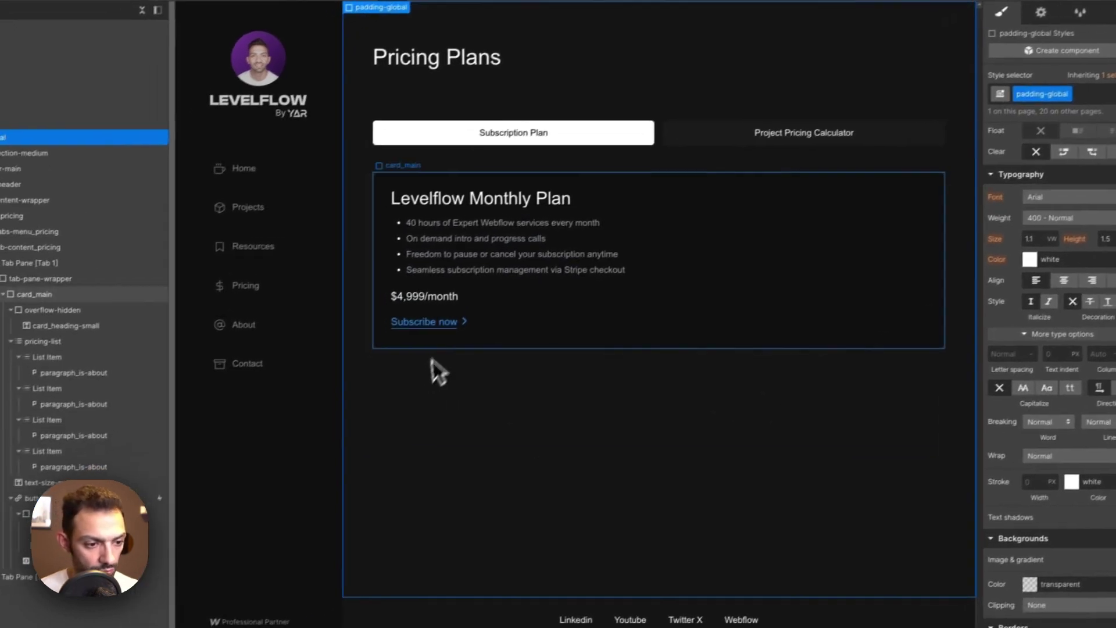
# Bold '40 hours' in the first bullet.
pyautogui.click(386, 248)
pyautogui.hotkey('ctrl', 'b')
pyautogui.click(531, 246)
pyautogui.click(629, 309)
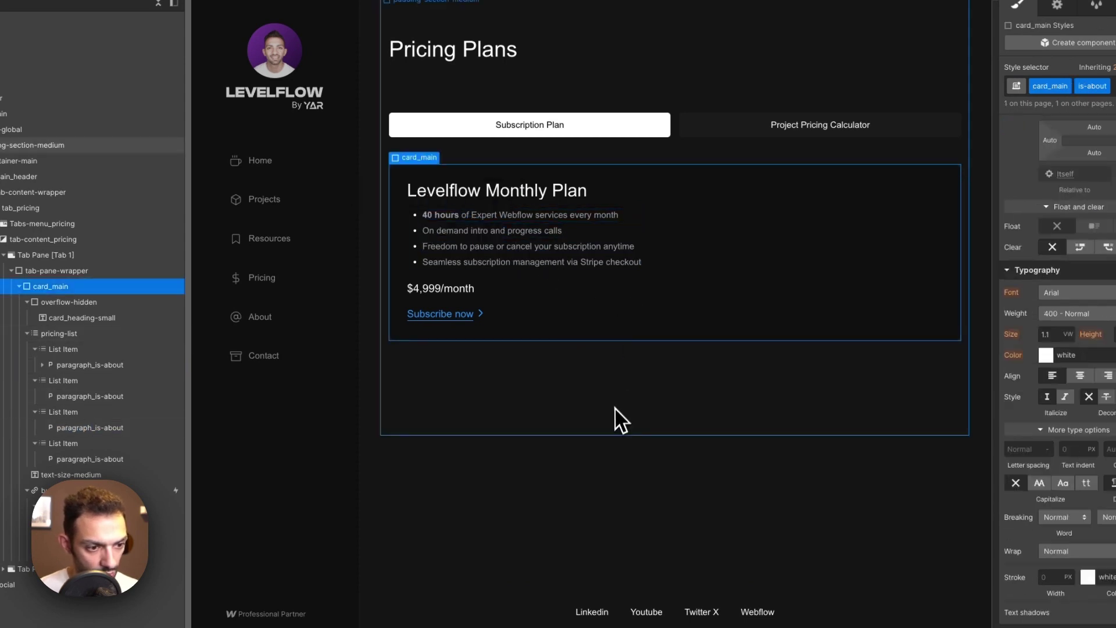
pyautogui.click(441, 217)
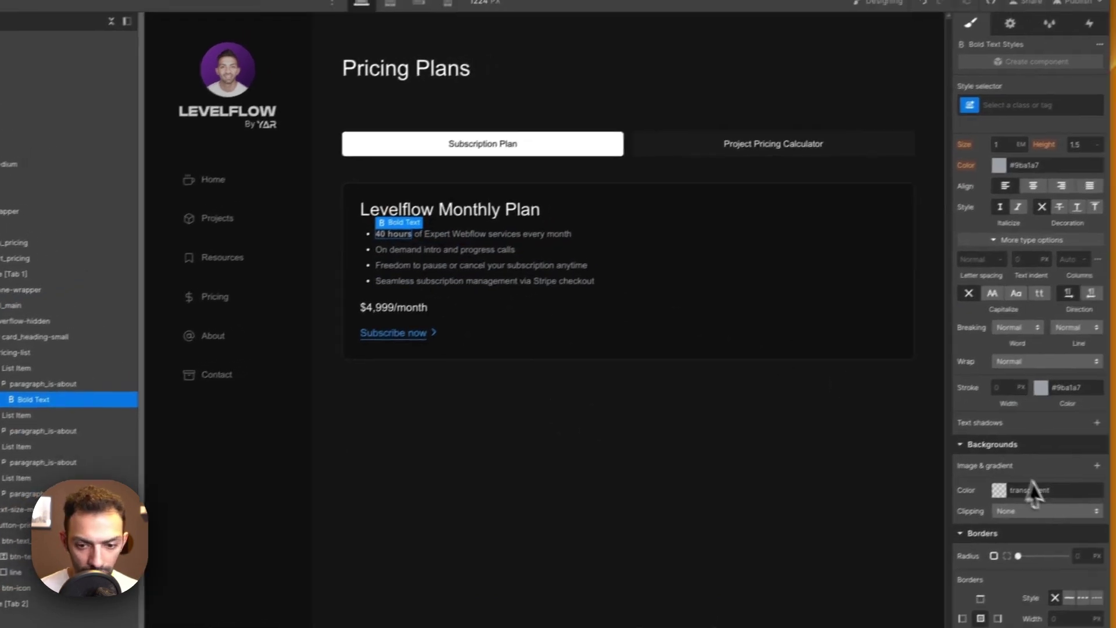
# Undo the bold and wrap '40 hours' in a span classed blod-underlione.
pyautogui.hotkey('ctrl', 'z')
pyautogui.doubleClick(426, 268)
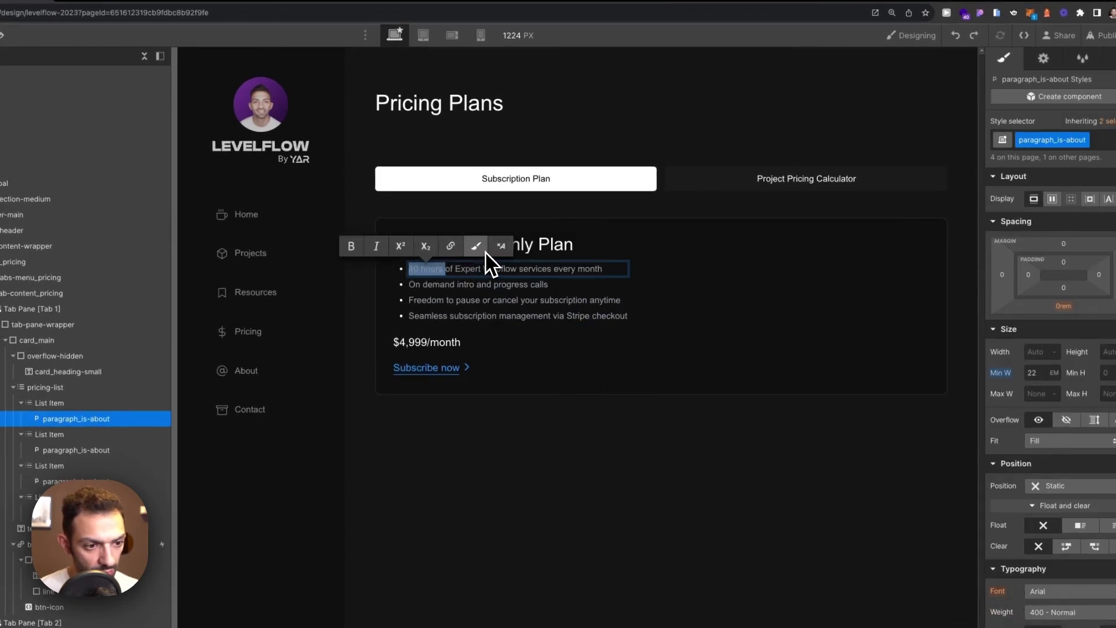
pyautogui.click(483, 251)
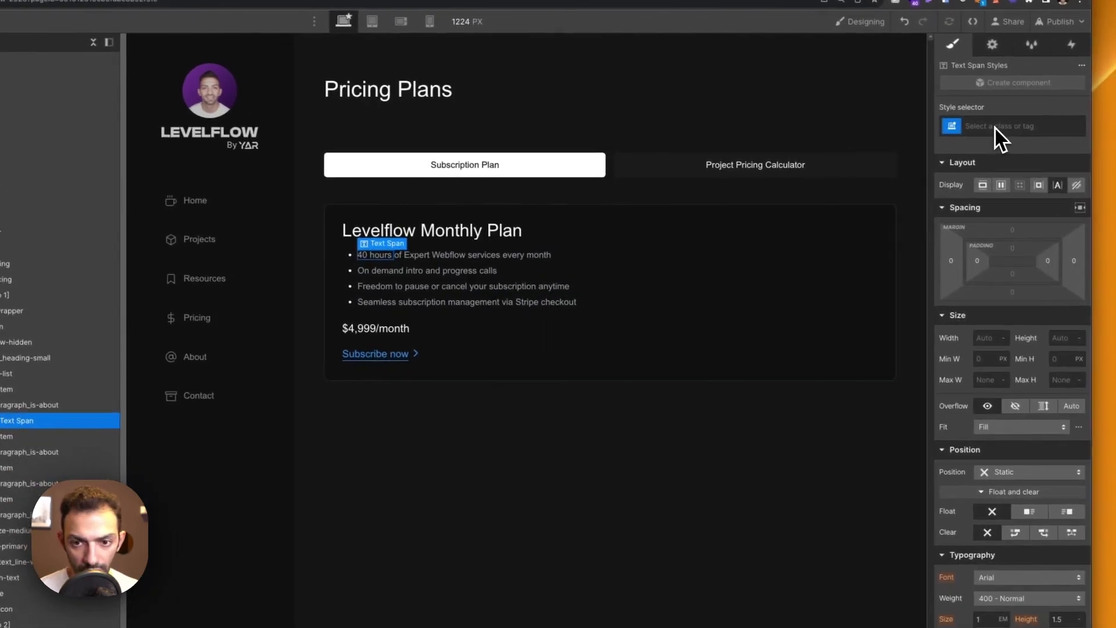
pyautogui.click(1007, 126)
pyautogui.write('blod')
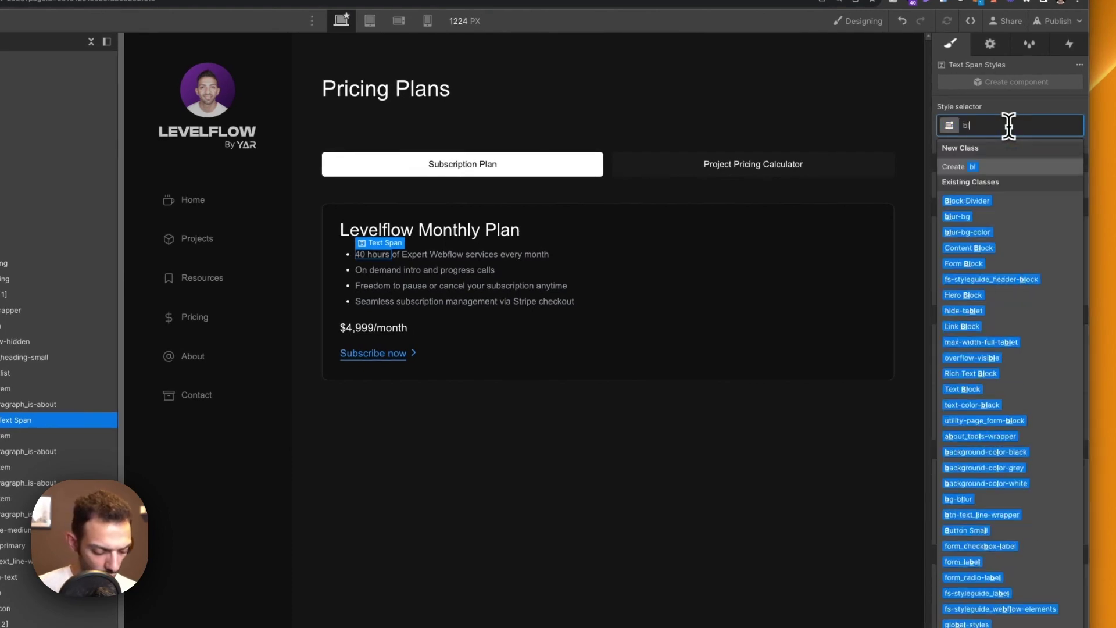
pyautogui.write('-underlione')
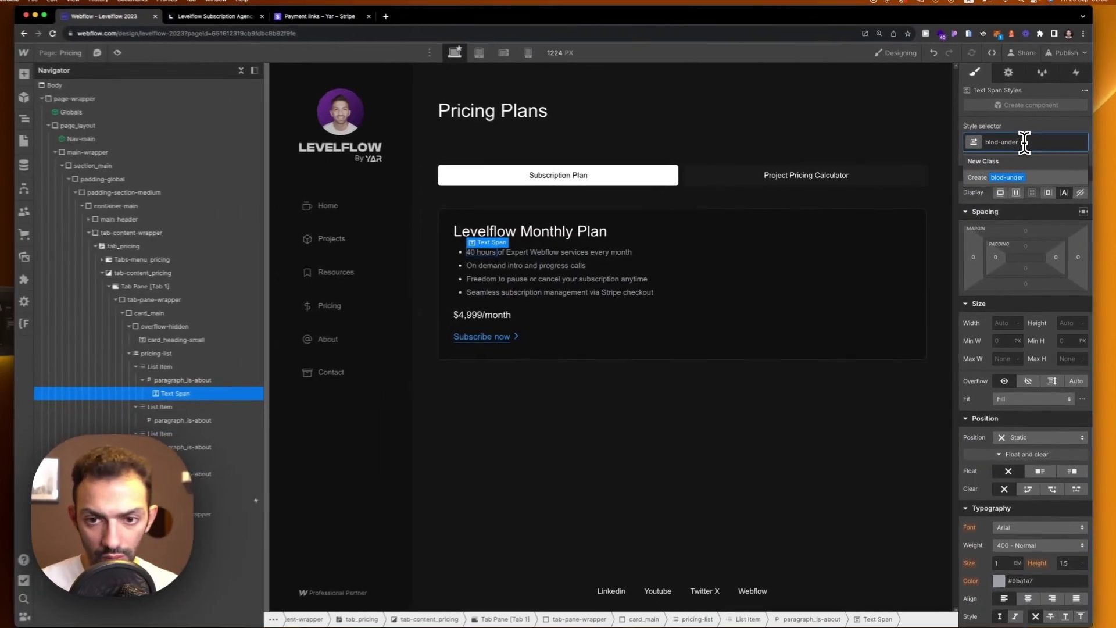
pyautogui.press('Return')
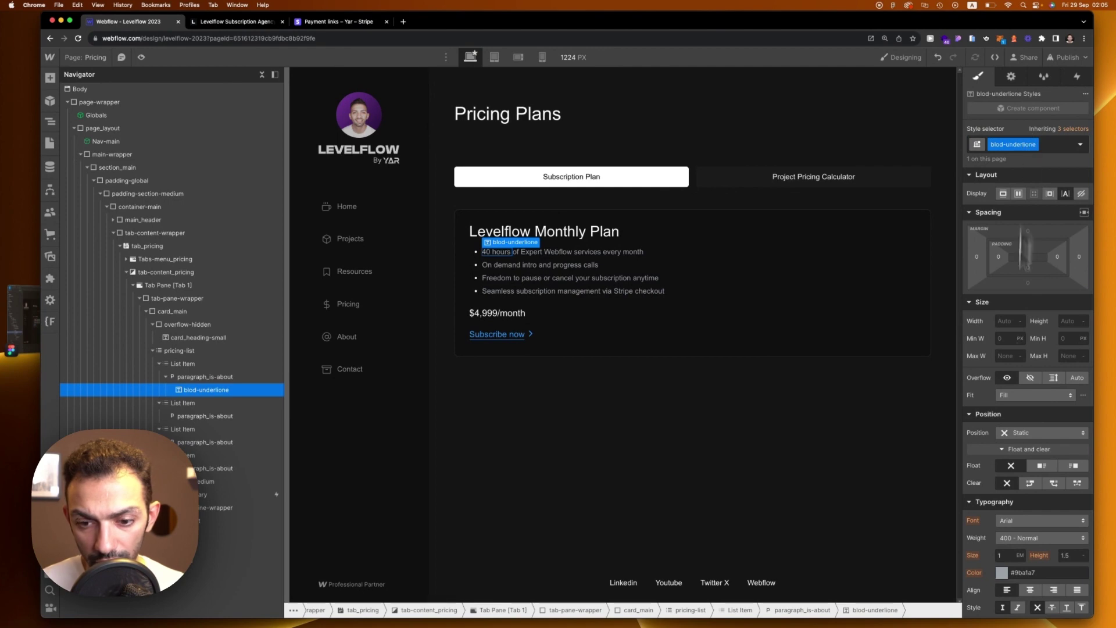
# Adjust the span's underline decoration and set its weight to 700 Bold.
pyautogui.scroll(-6, 1034, 549)
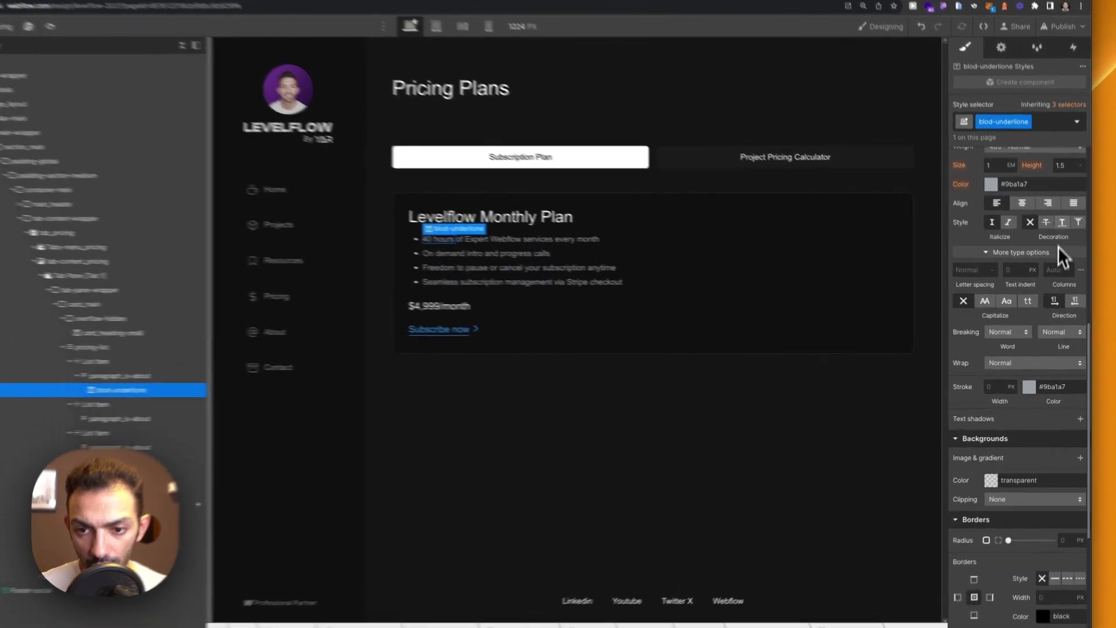
pyautogui.click(1067, 236)
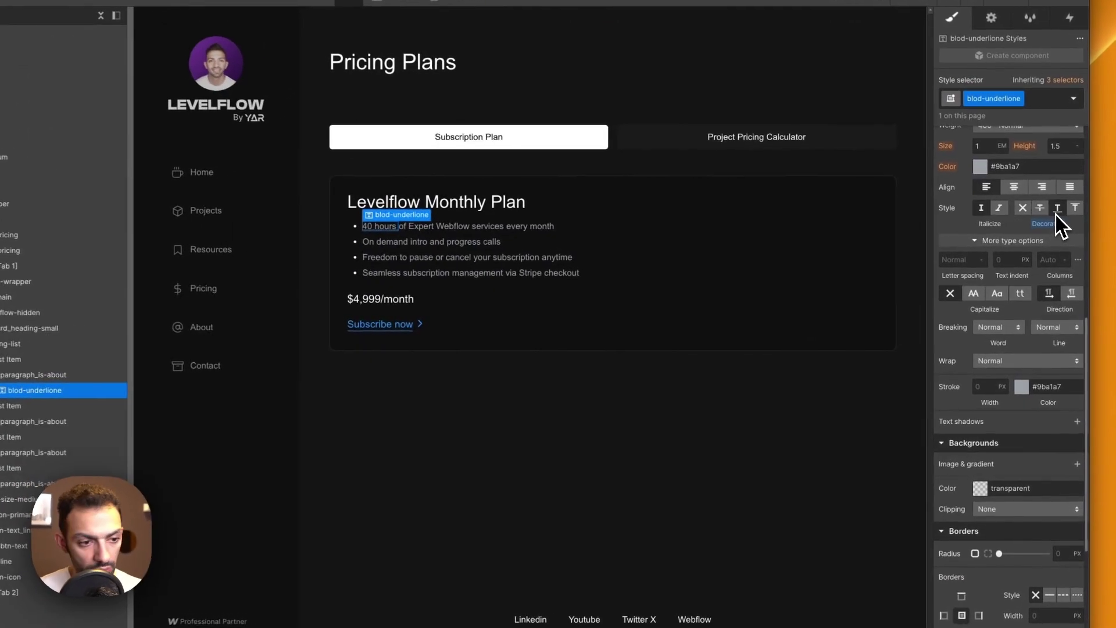
pyautogui.scroll(1, 1010, 168)
pyautogui.click(1008, 145)
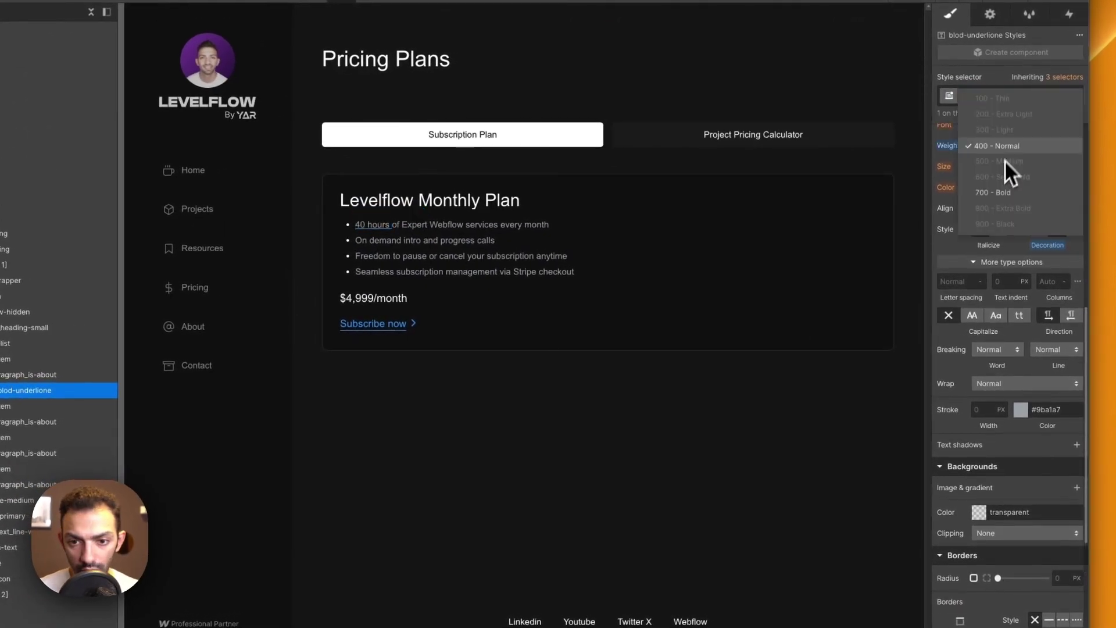
pyautogui.click(999, 193)
# Touch up the first bullet's text and preview the Pricing page.
pyautogui.click(702, 354)
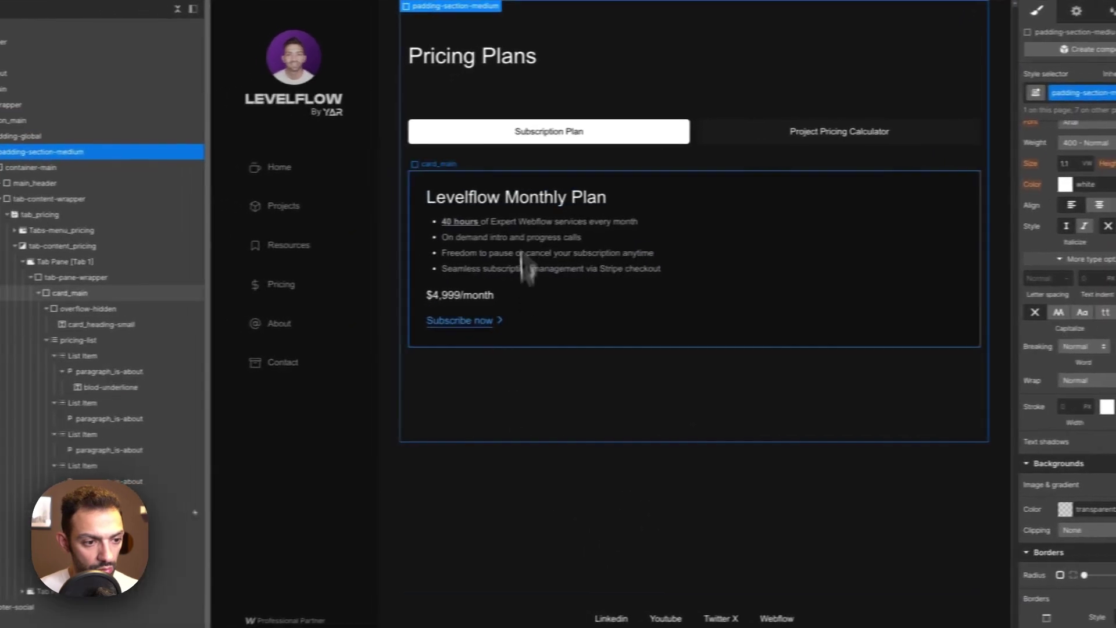
pyautogui.click(395, 225)
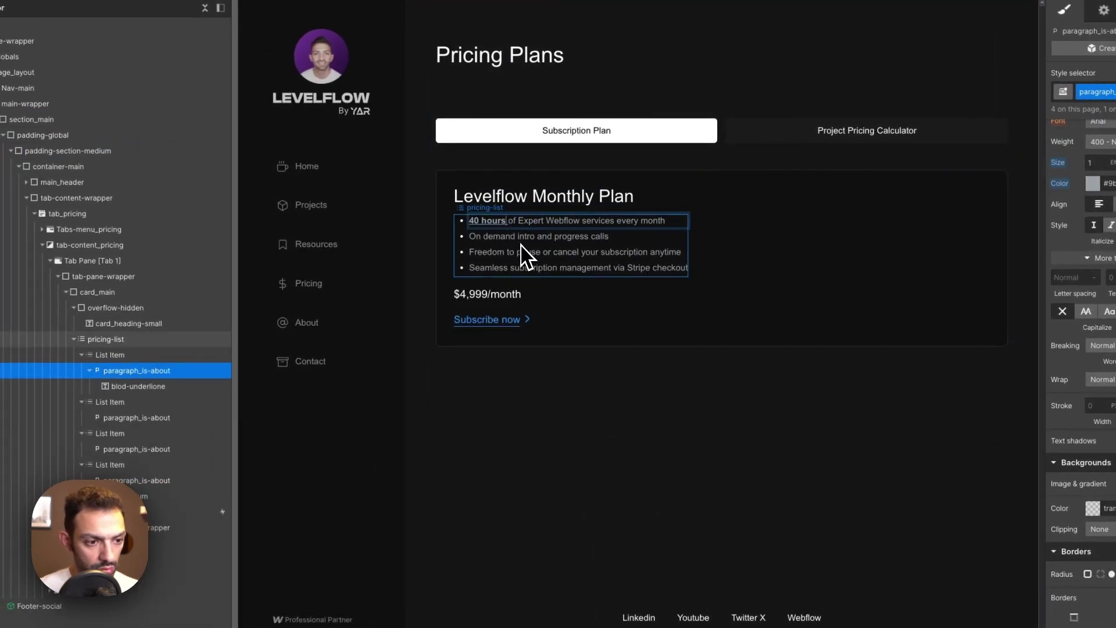
pyautogui.press('Right')
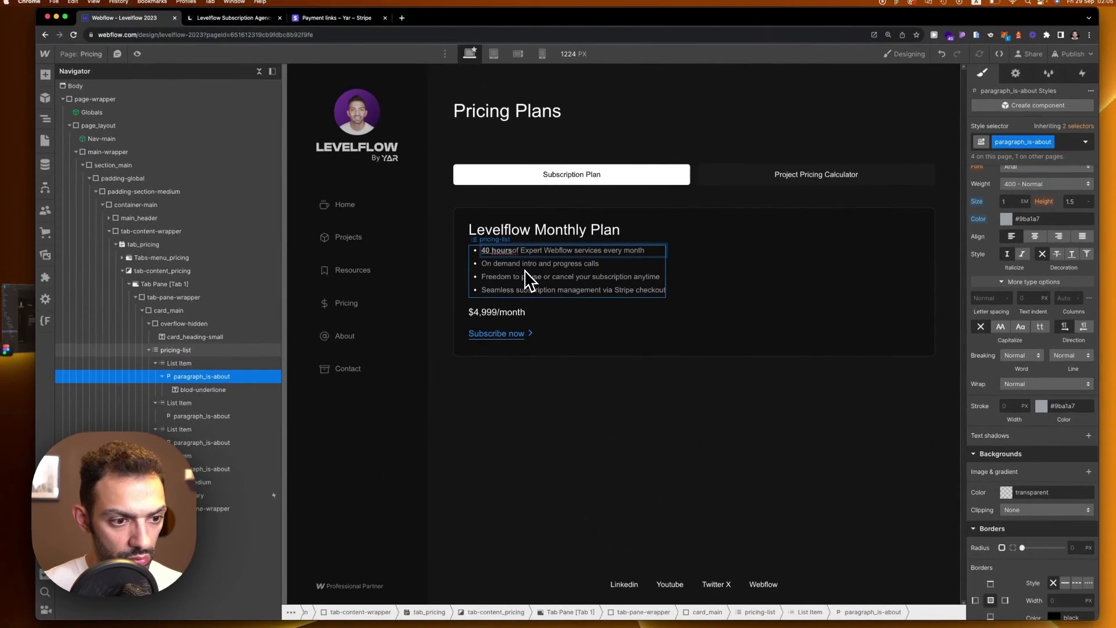
pyautogui.write('o')
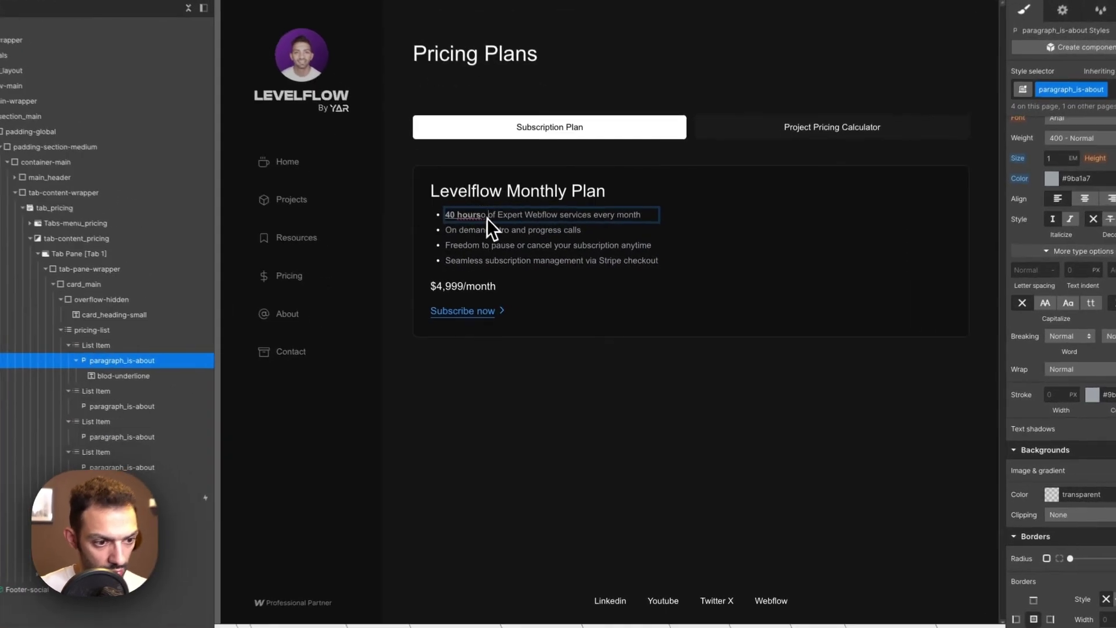
pyautogui.click(721, 347)
pyautogui.click(613, 521)
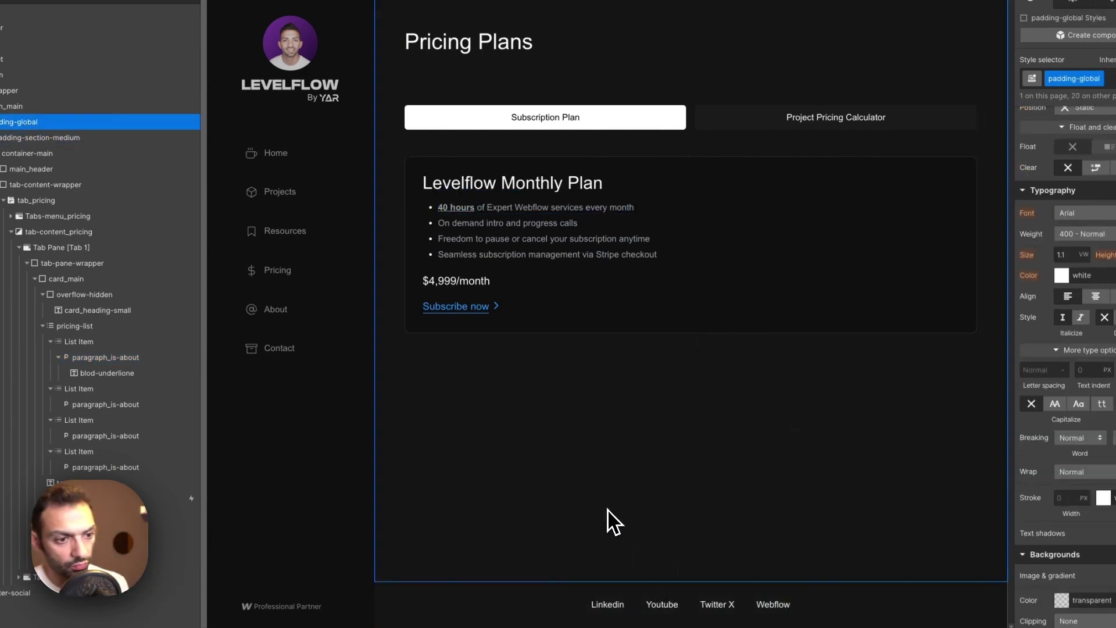
pyautogui.click(472, 208)
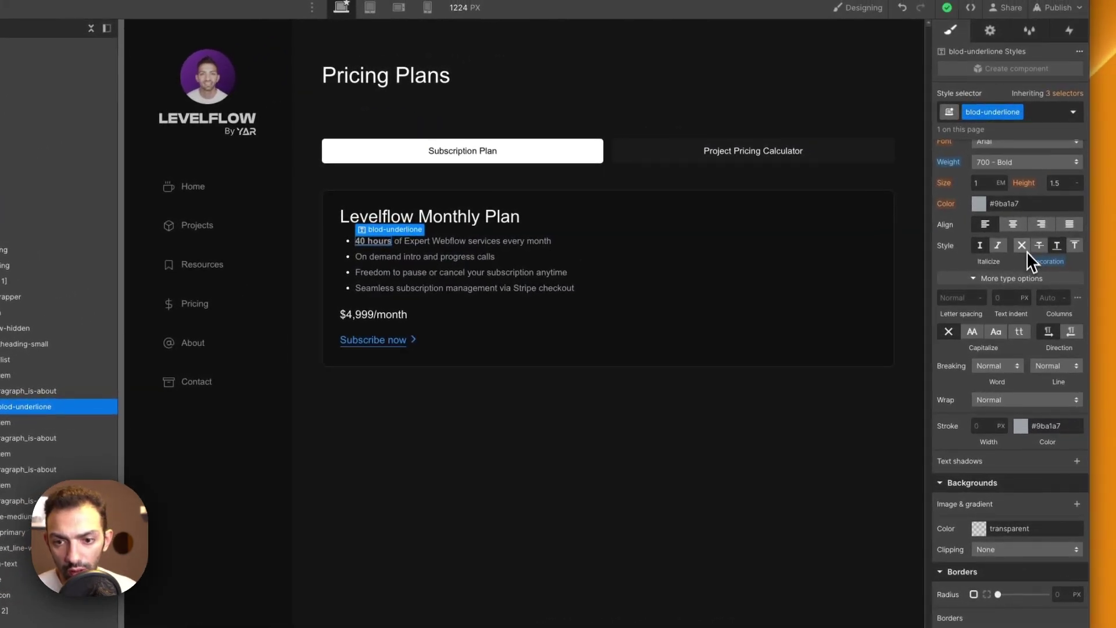
pyautogui.click(725, 488)
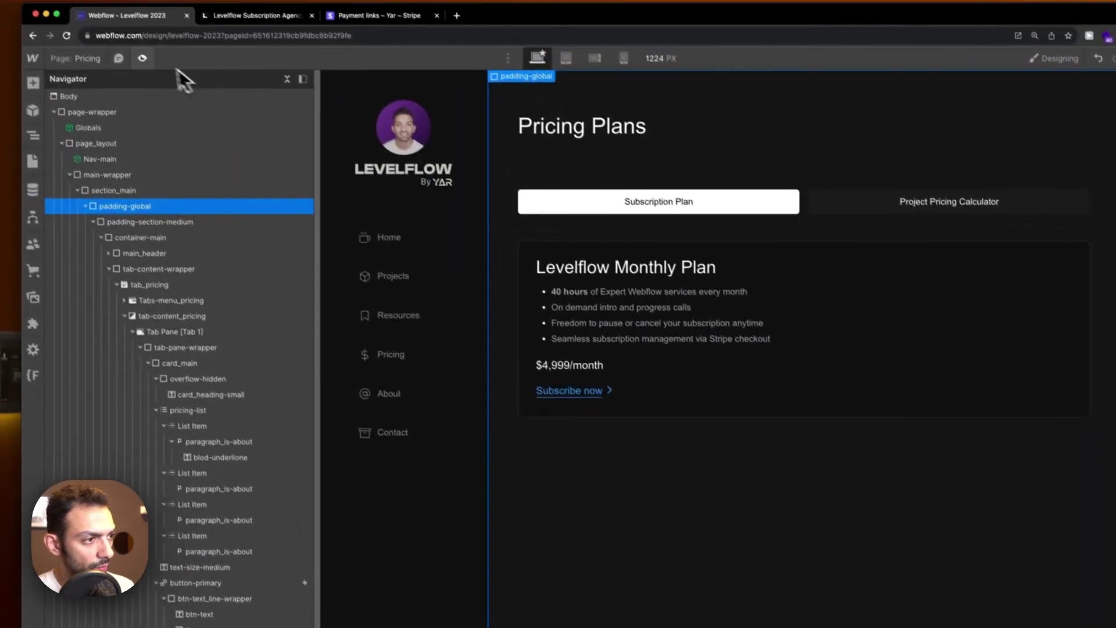
pyautogui.click(142, 57)
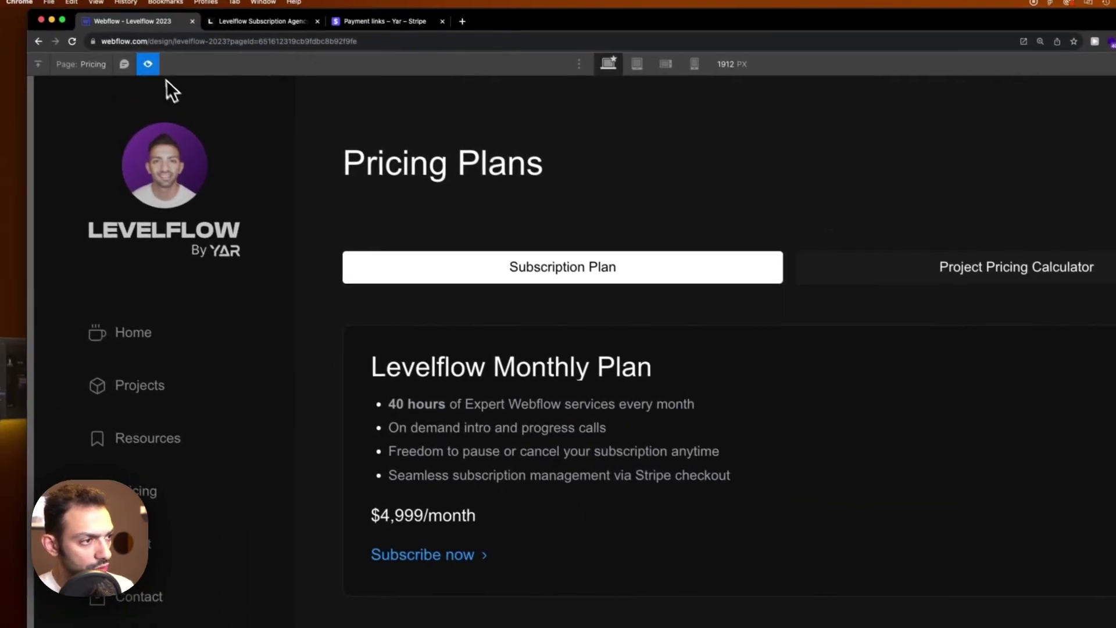
# Exit preview and give the plan card an is-pricing combo class duplicated from is-about.
pyautogui.click(148, 64)
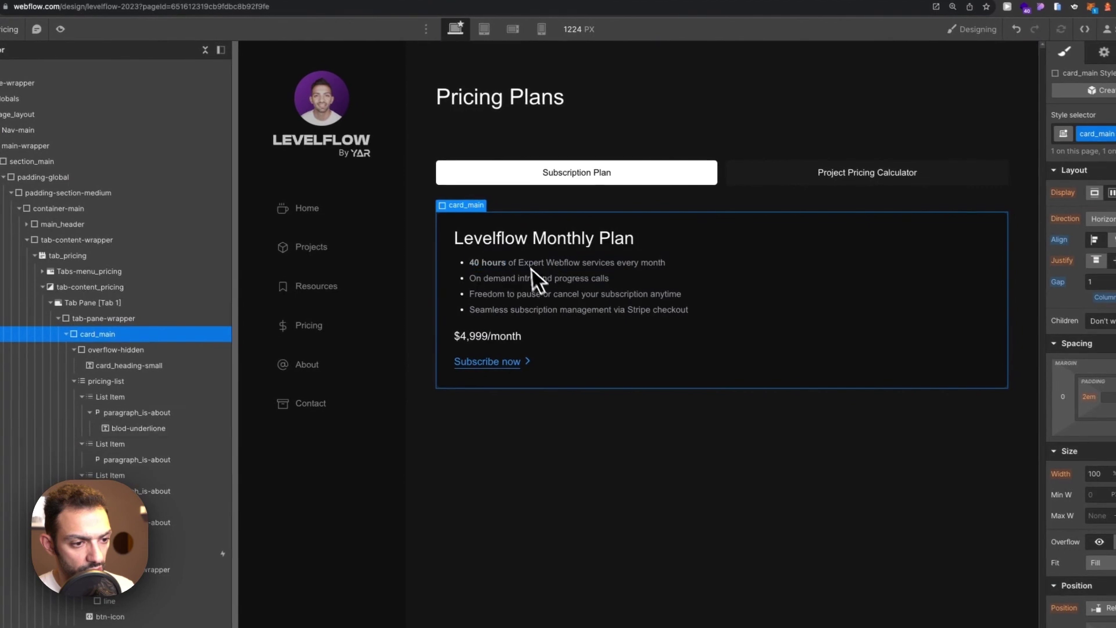
pyautogui.click(264, 65)
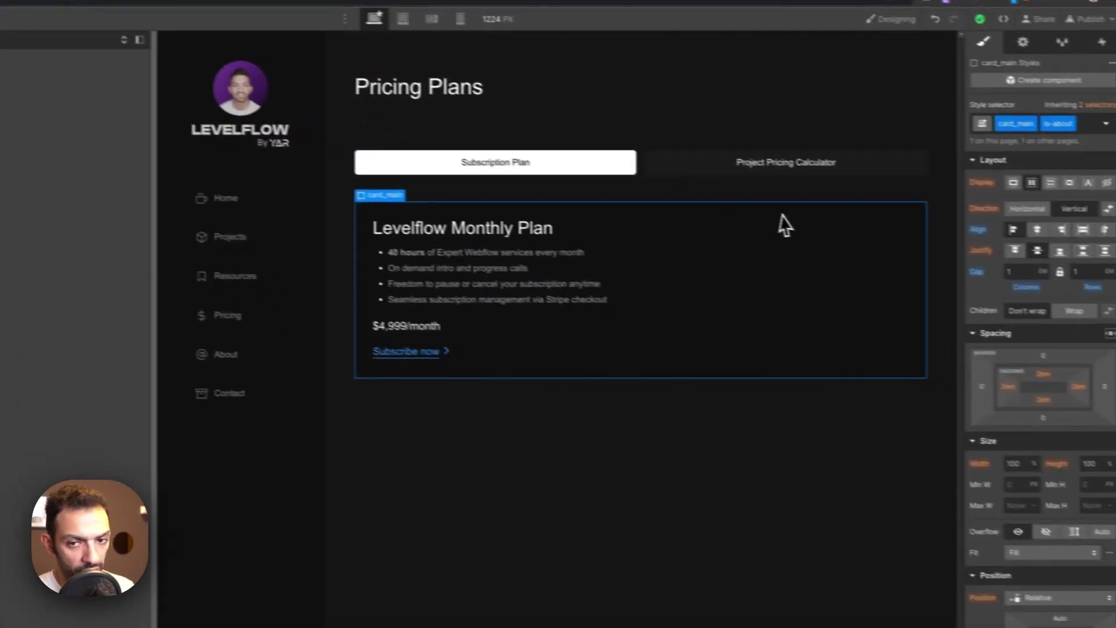
pyautogui.click(953, 248)
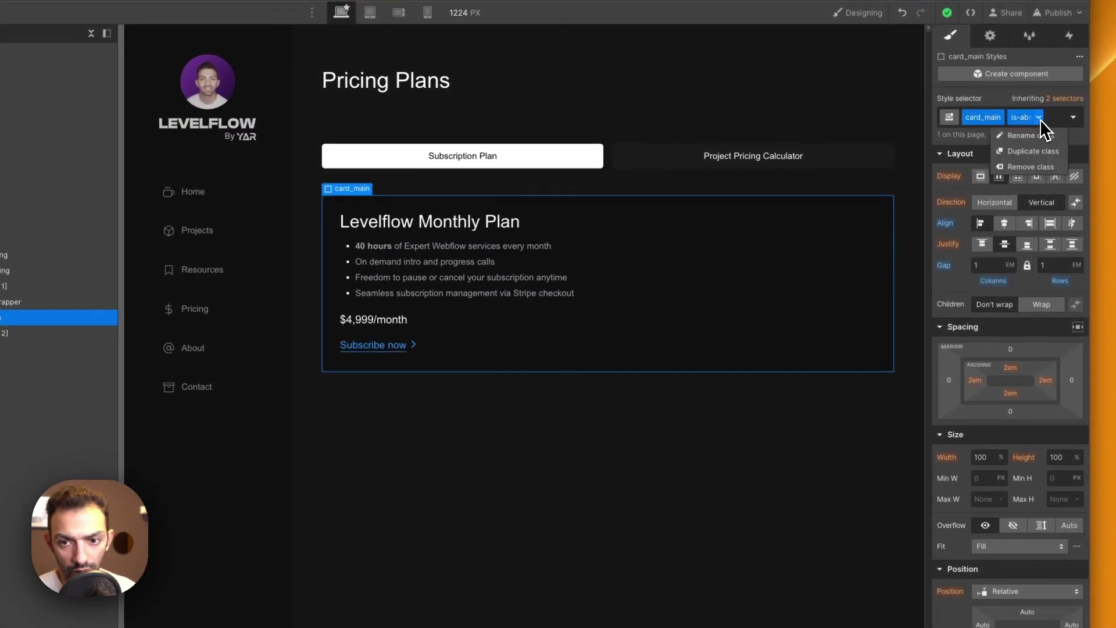
pyautogui.click(1041, 151)
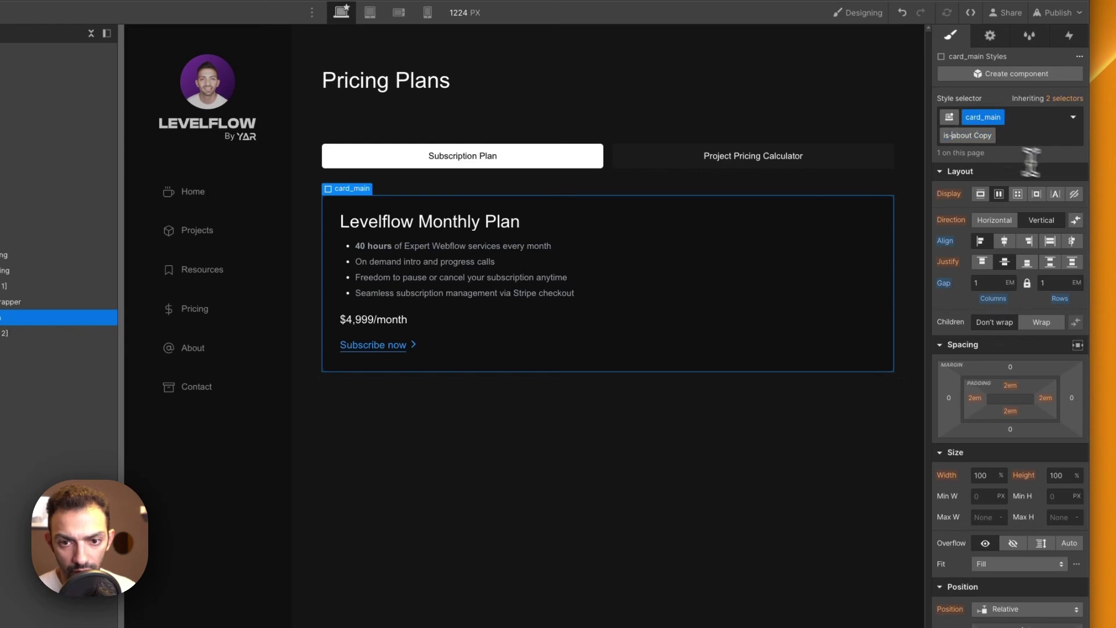
pyautogui.write('pricing')
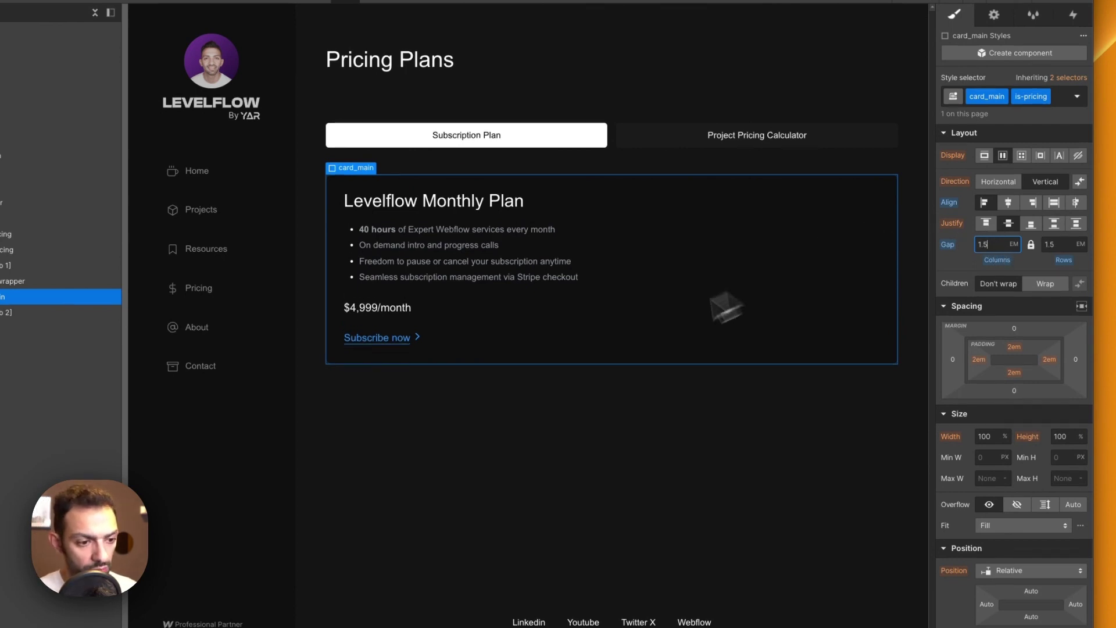
pyautogui.click(395, 309)
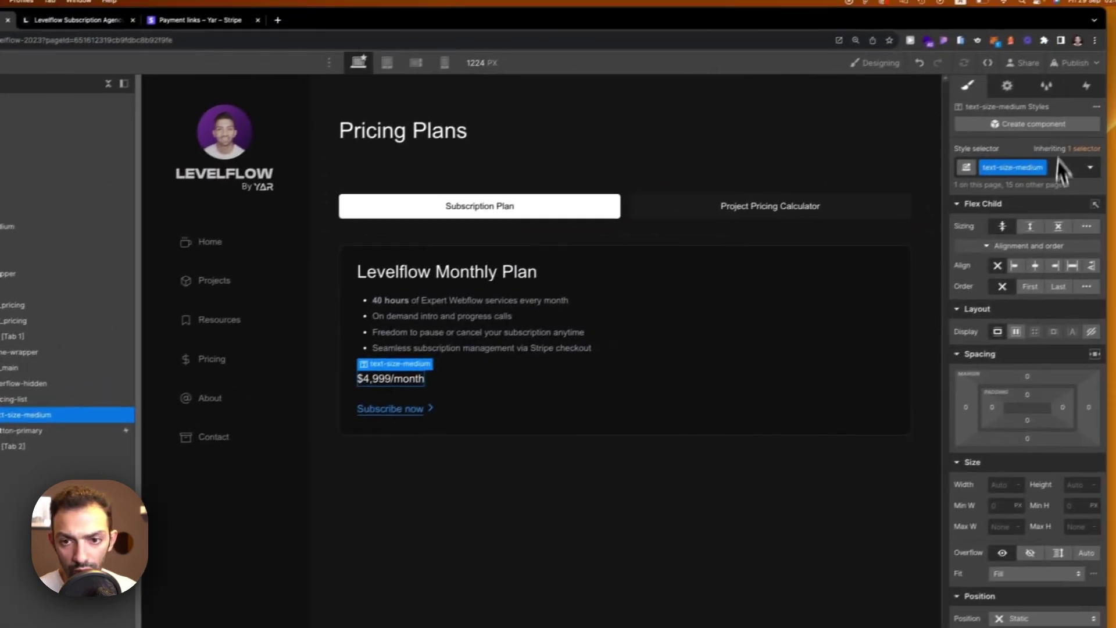
# Wrap the $4,999/month price in a Div Block classed top-margin-auto with auto top margin.
pyautogui.click(1055, 172)
pyautogui.write('top-margin')
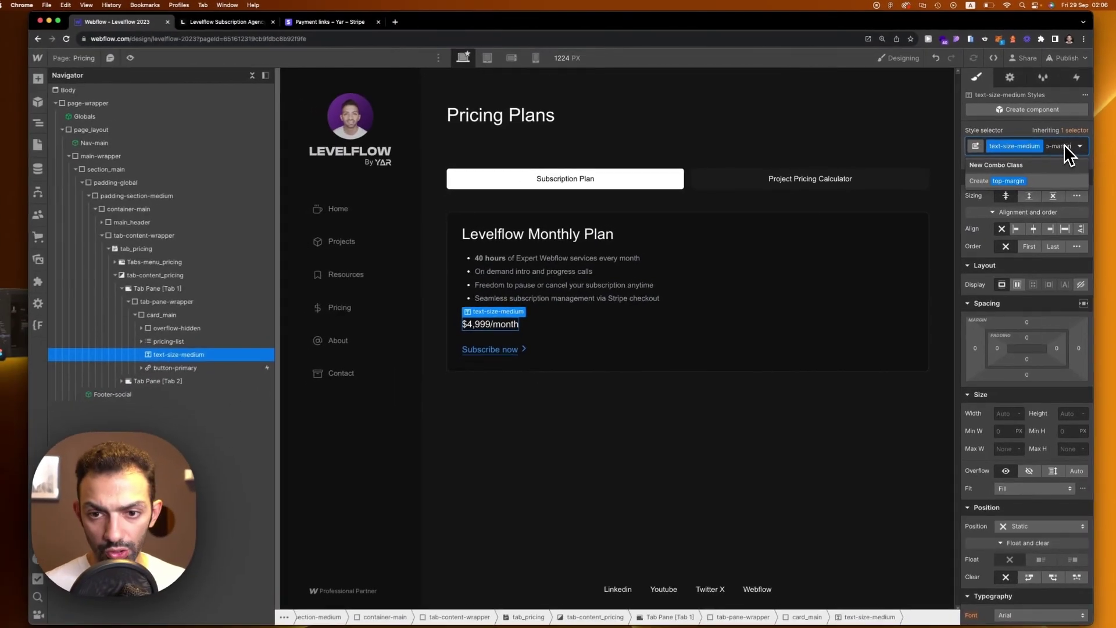
pyautogui.write('-auto')
pyautogui.press('Return')
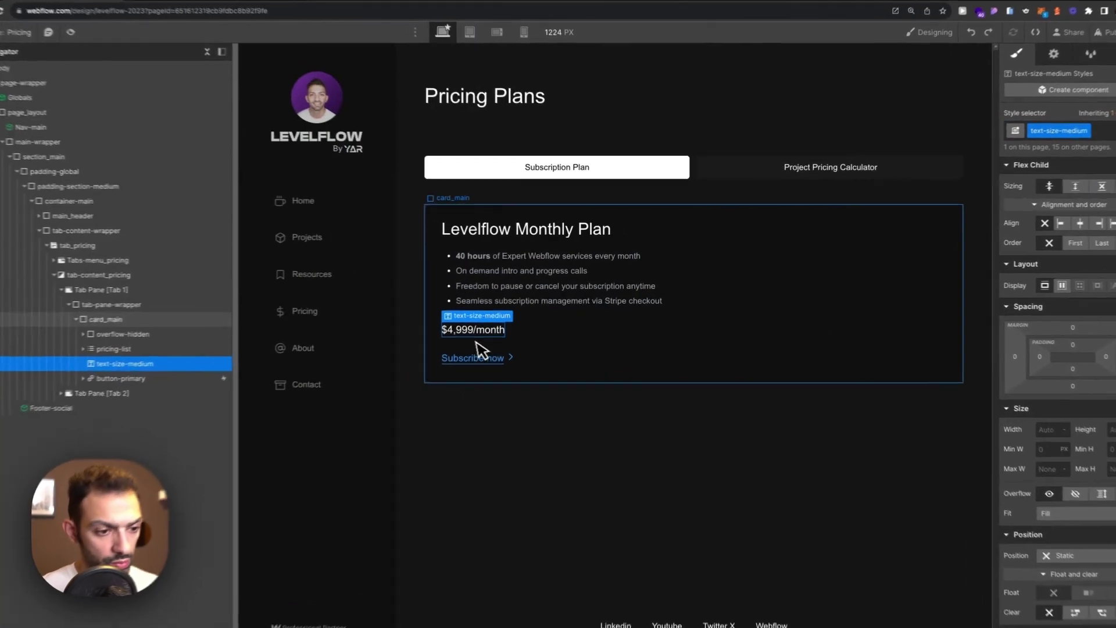
pyautogui.rightClick(501, 323)
pyautogui.moveTo(497, 363)
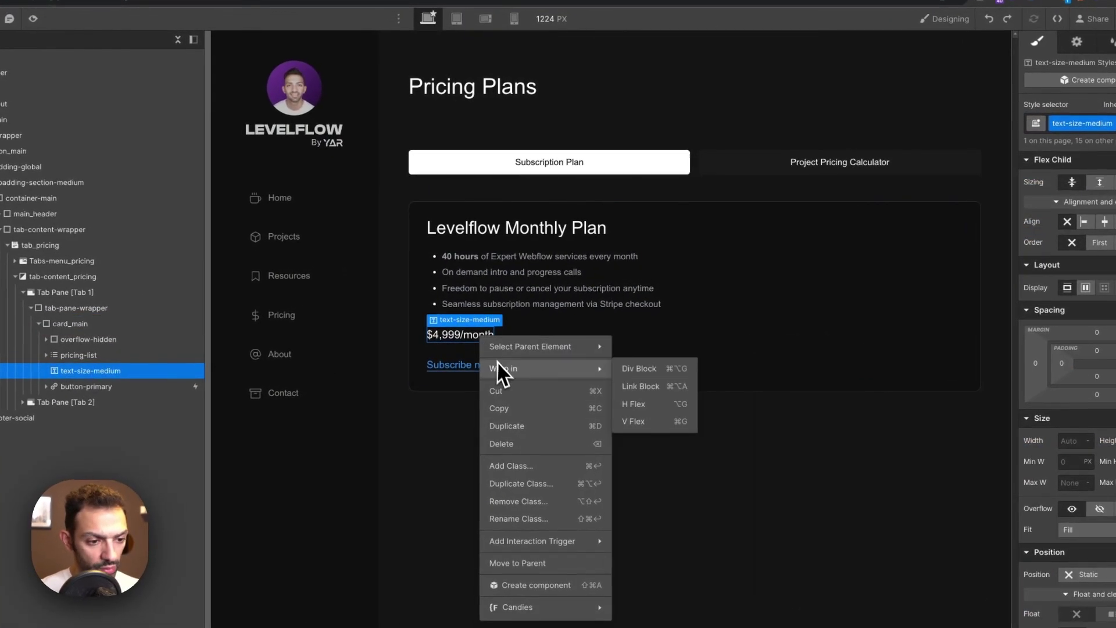
pyautogui.click(634, 375)
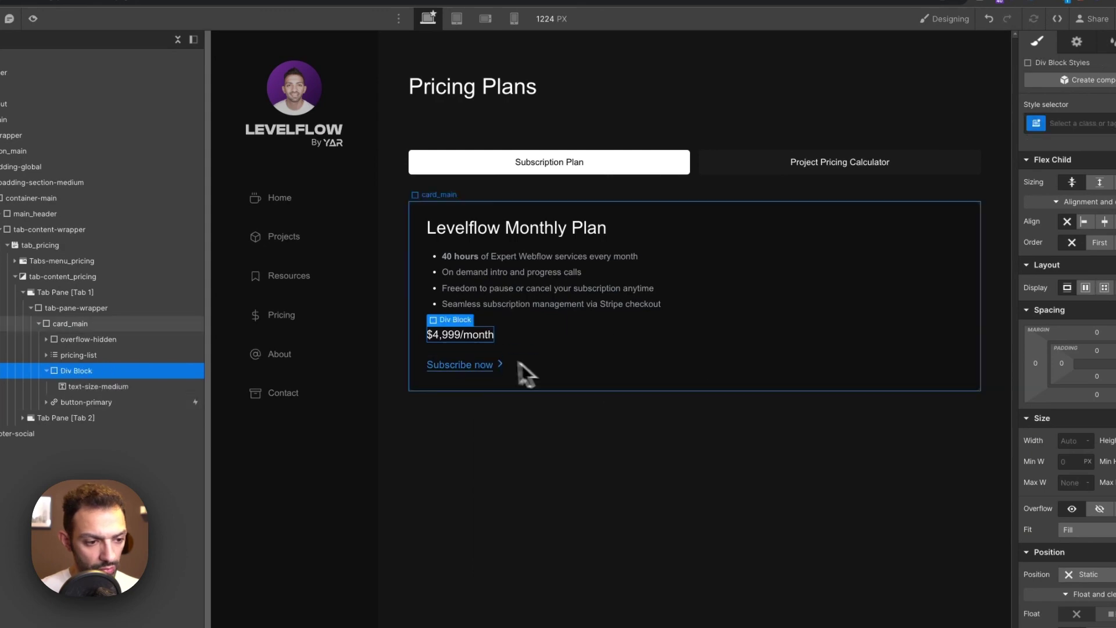
pyautogui.click(1088, 128)
pyautogui.write('top-9')
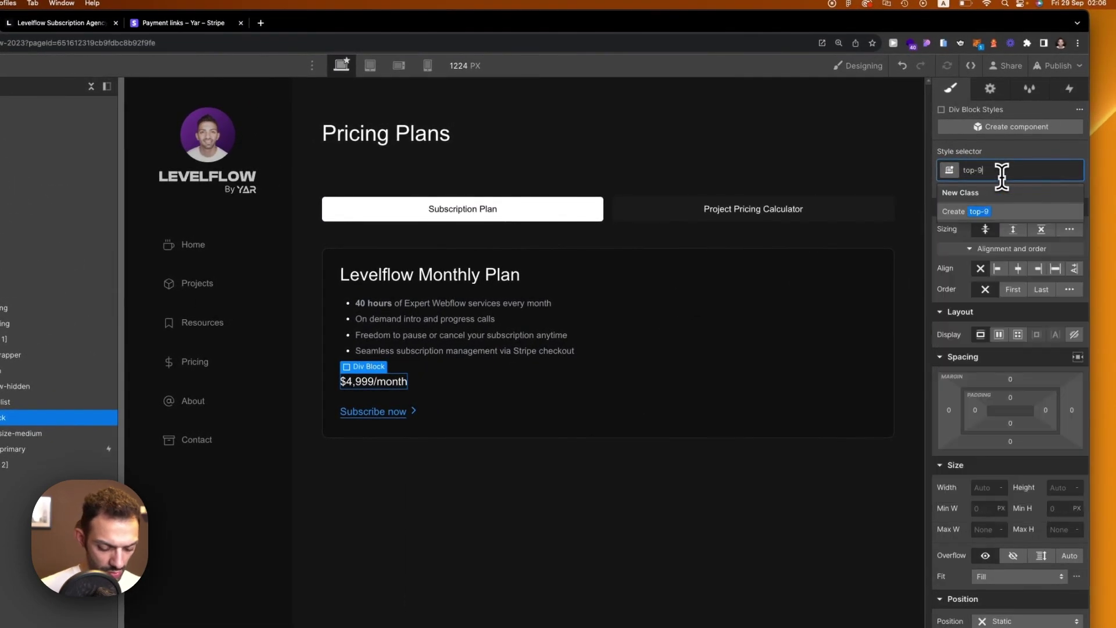
pyautogui.write('top-margin-auto')
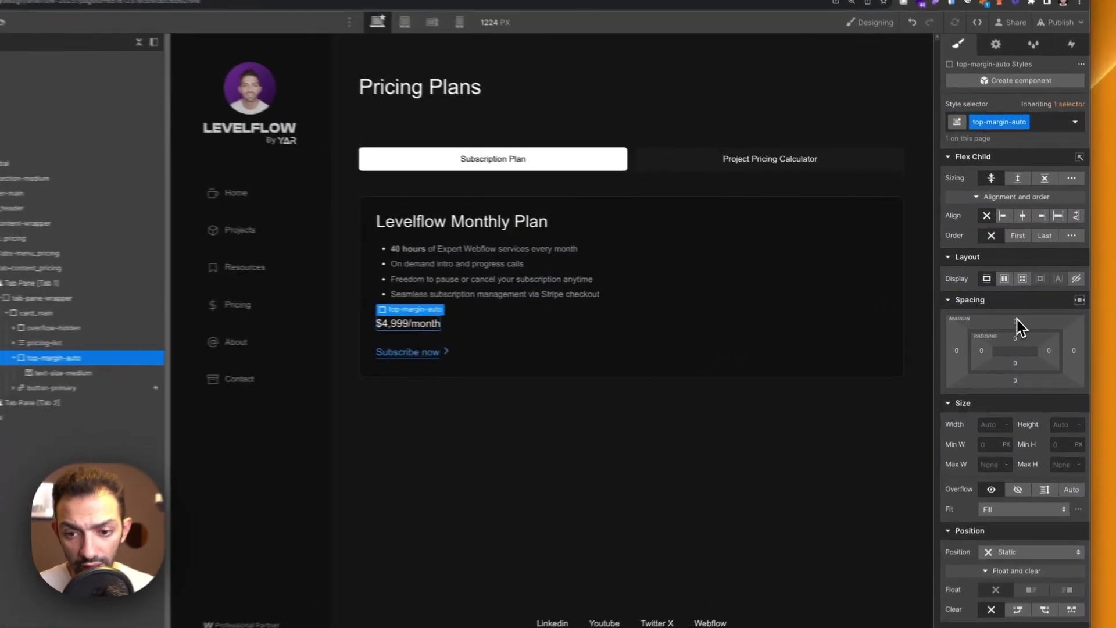
pyautogui.click(1031, 318)
pyautogui.write('auto')
pyautogui.press('Return')
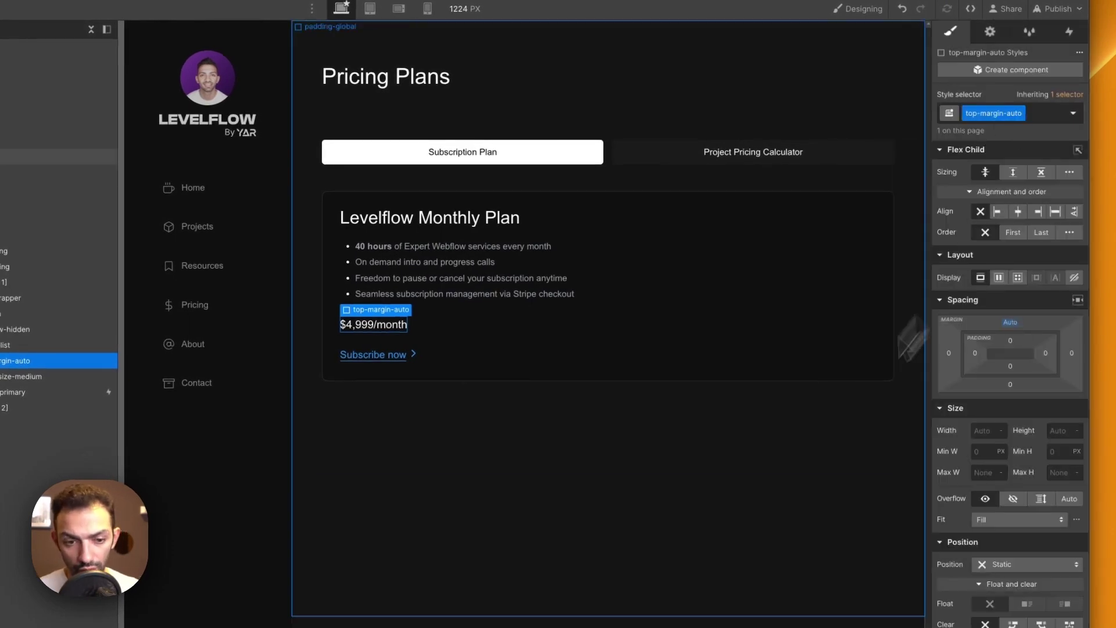
pyautogui.click(392, 354)
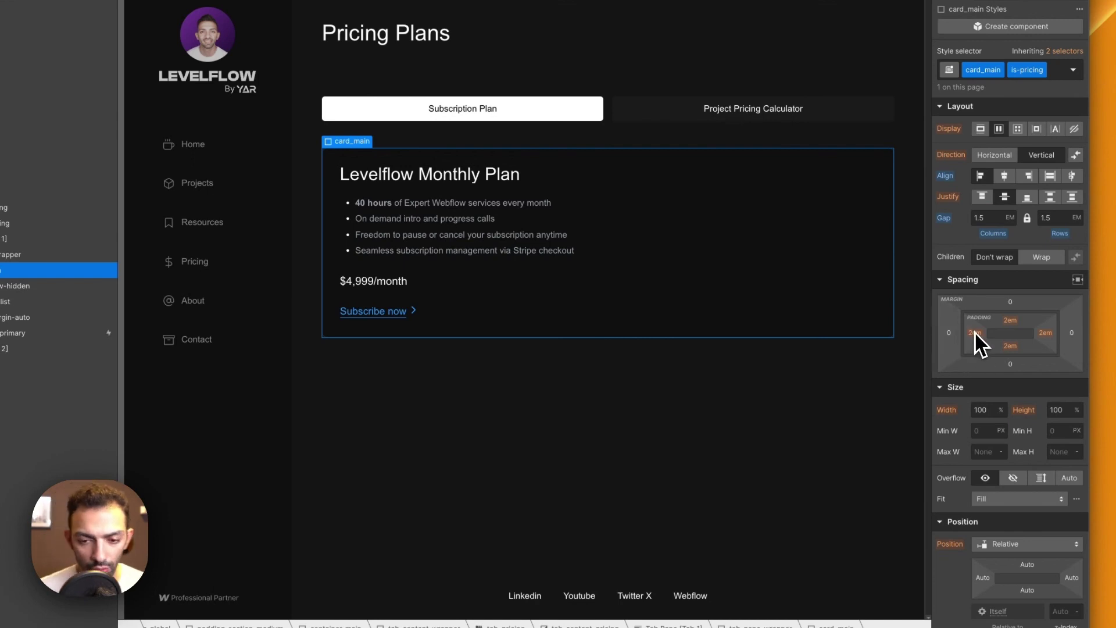
# Set the pricing card's top and bottom padding to 3em, checking it in preview.
pyautogui.moveTo(1010, 320); pyautogui.dragTo(1010, 314)
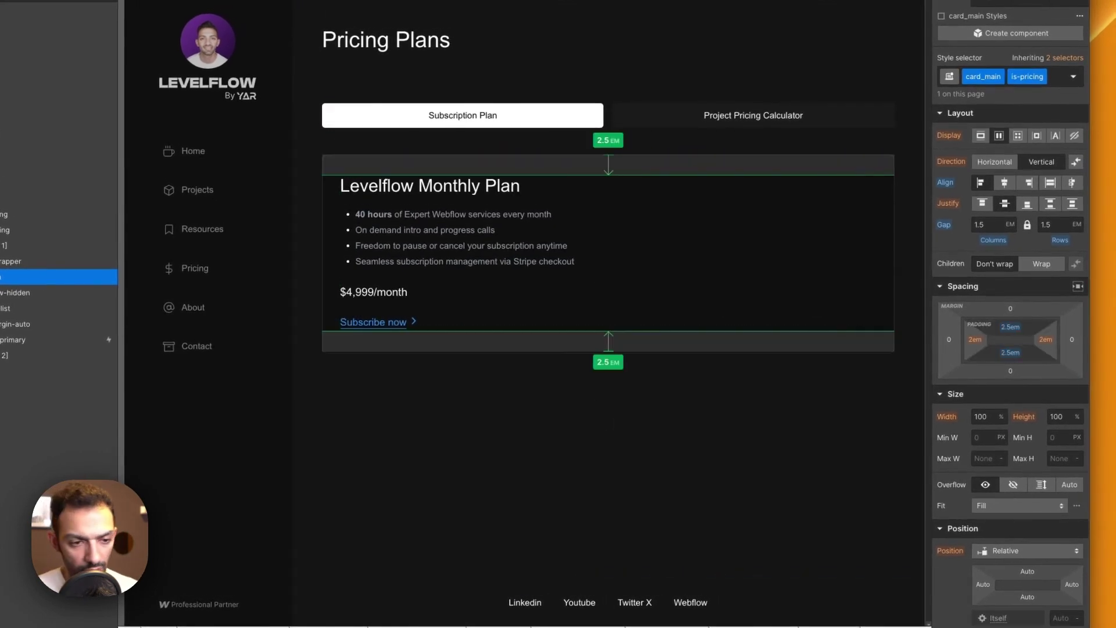
pyautogui.moveTo(1010, 352); pyautogui.dragTo(1010, 341)
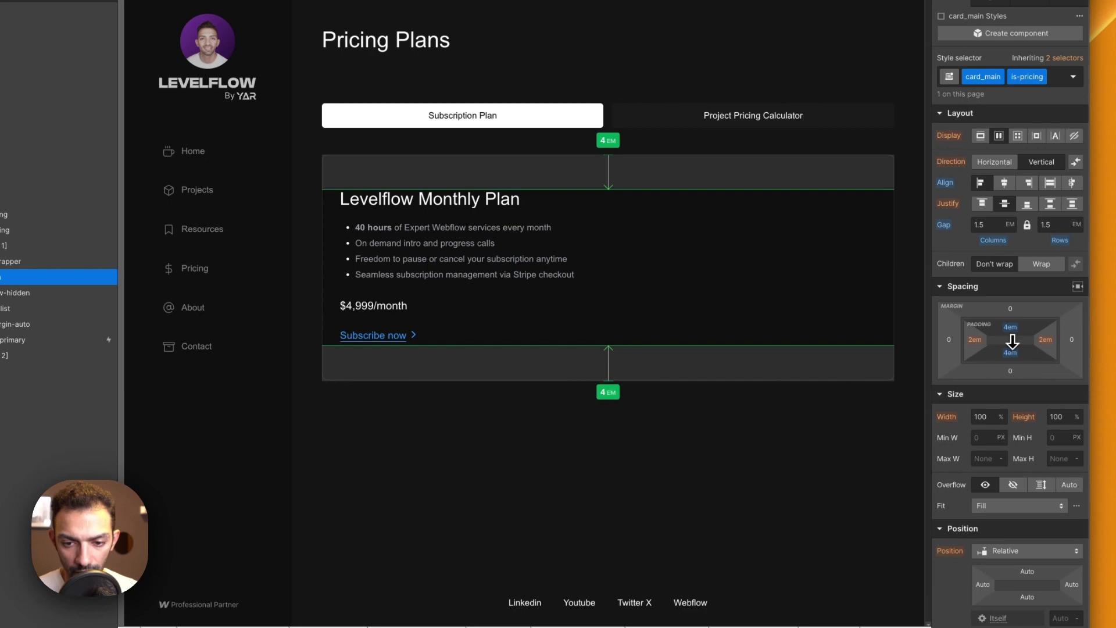
pyautogui.click(695, 410)
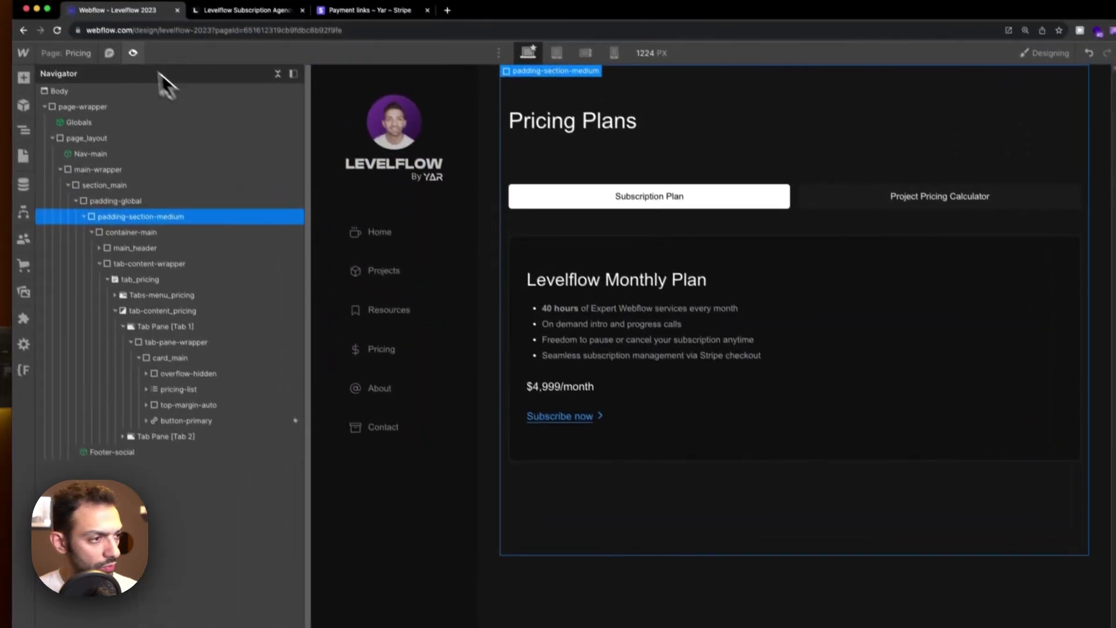
pyautogui.click(133, 53)
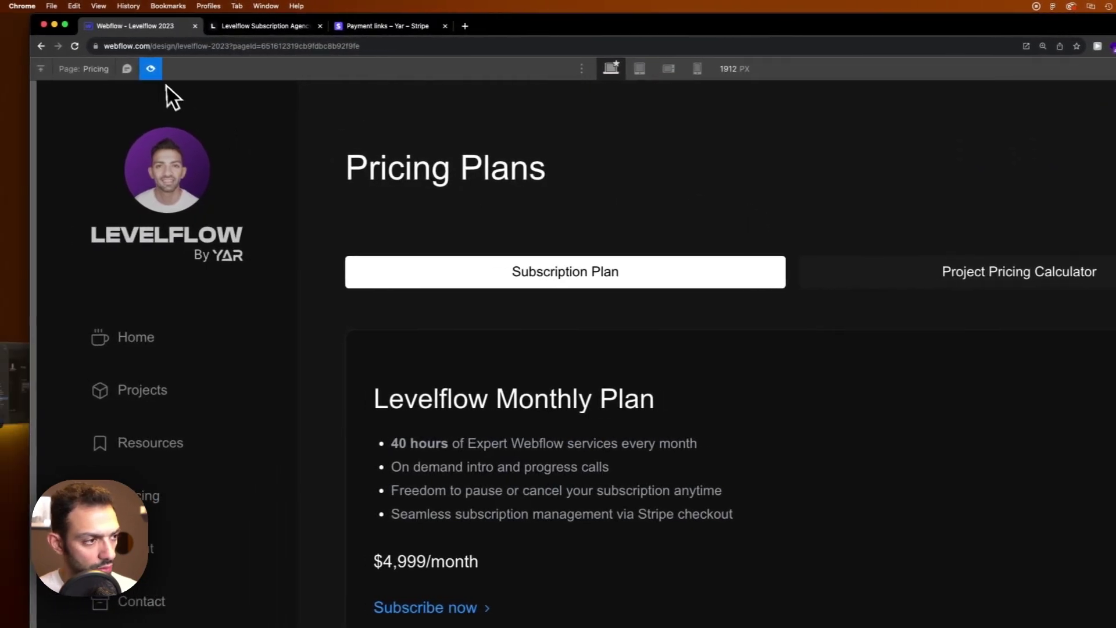
pyautogui.click(160, 73)
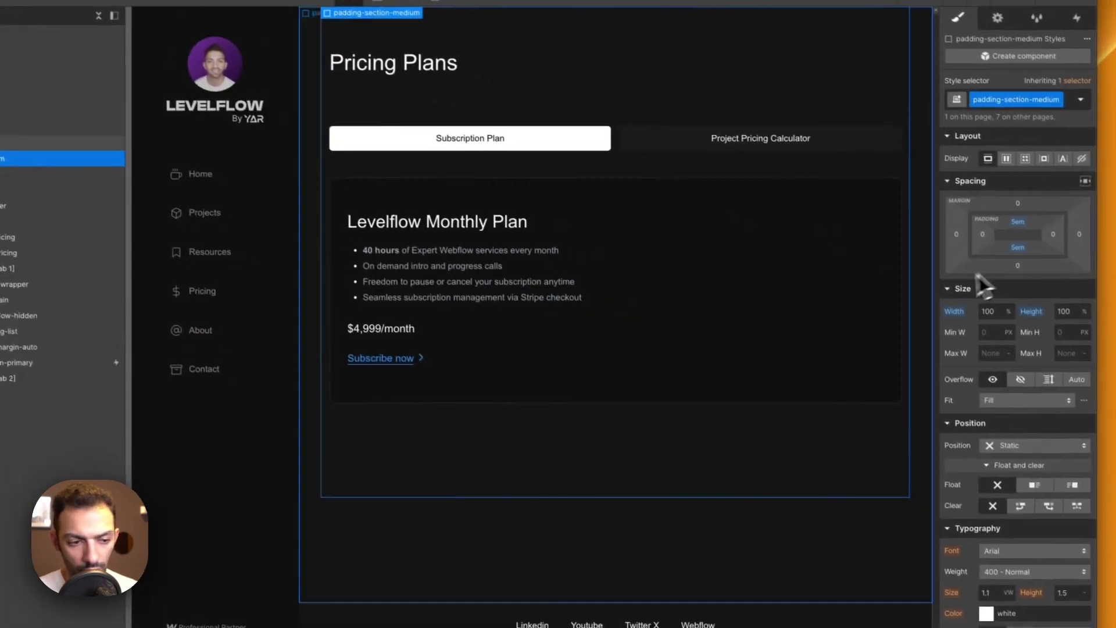
pyautogui.click(656, 406)
pyautogui.click(1084, 383)
pyautogui.write('3')
pyautogui.press('Return')
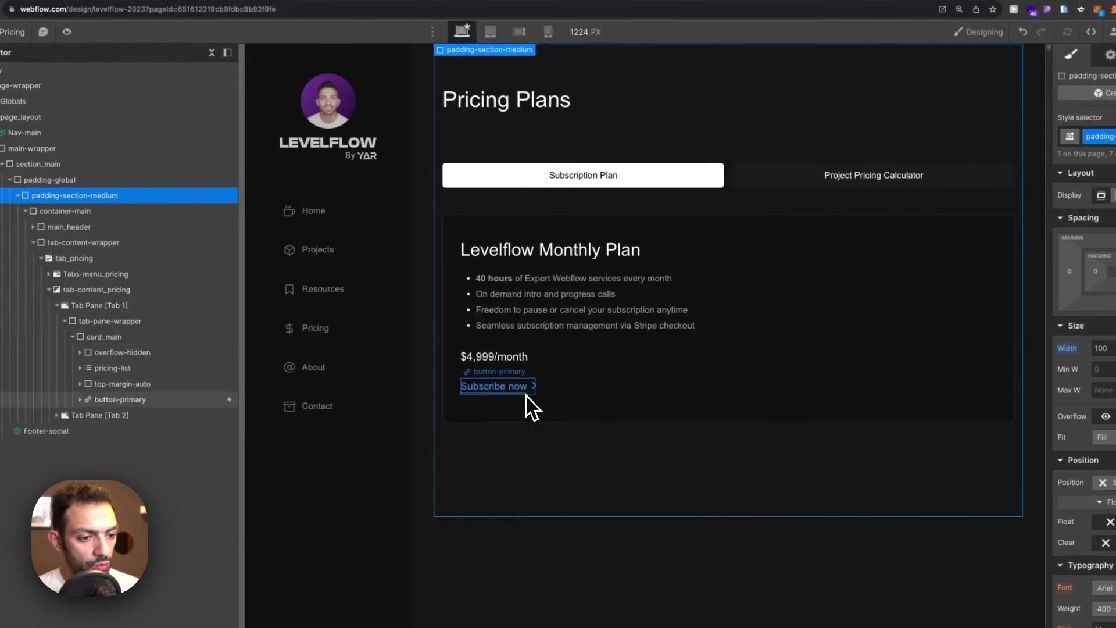
pyautogui.click(378, 345)
# Check the Tablet, Mobile Landscape and Mobile Portrait layouts, widening the phone view to about 393 px.
pyautogui.click(578, 184)
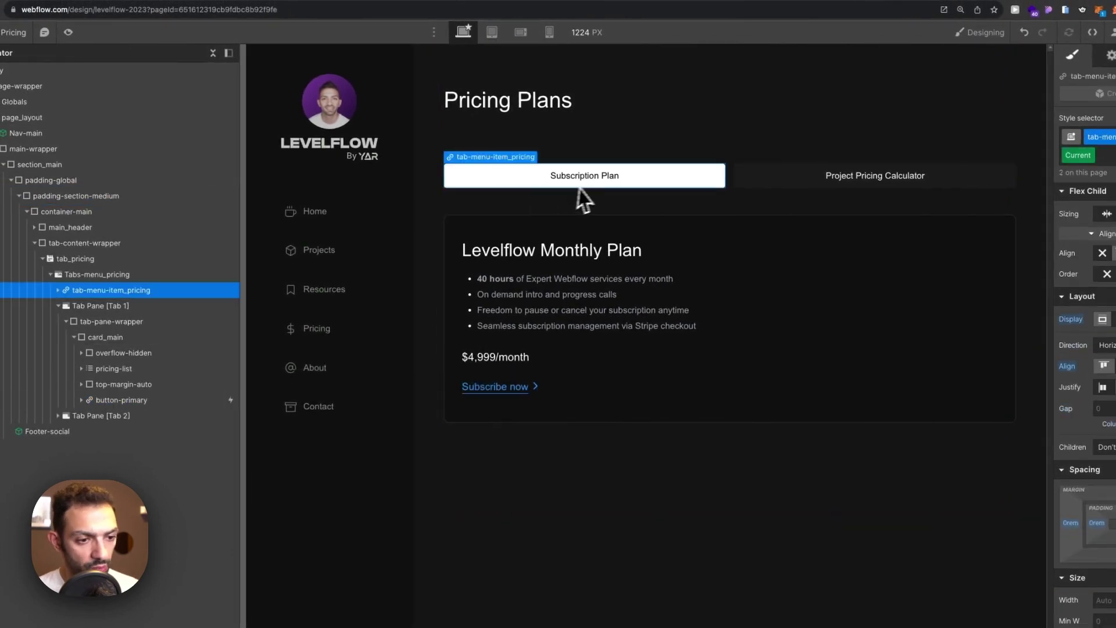
pyautogui.click(752, 176)
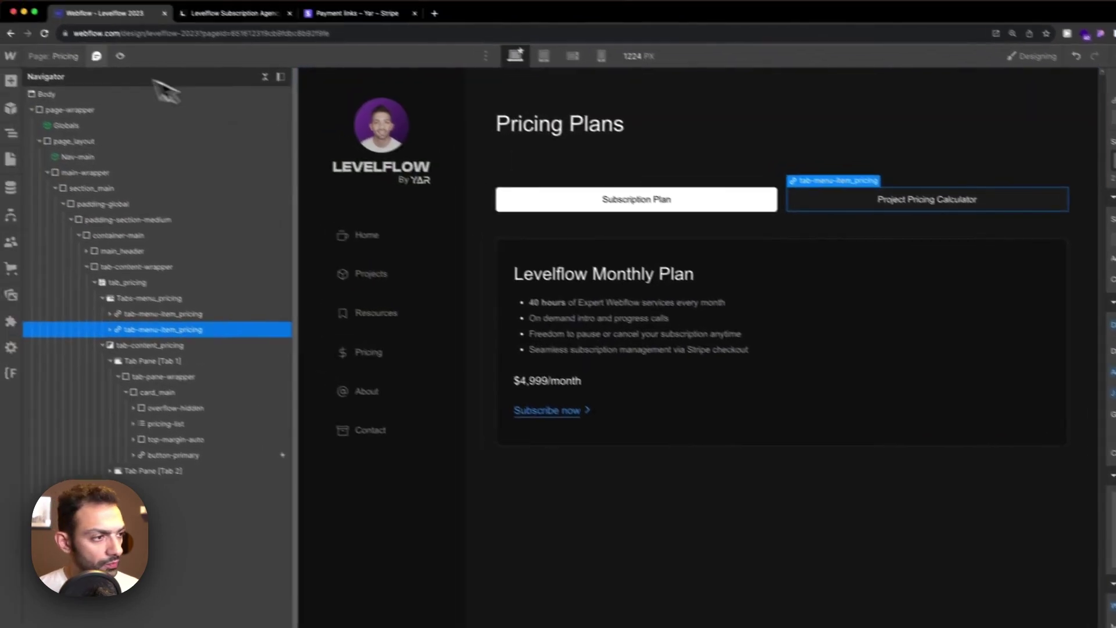
pyautogui.click(494, 32)
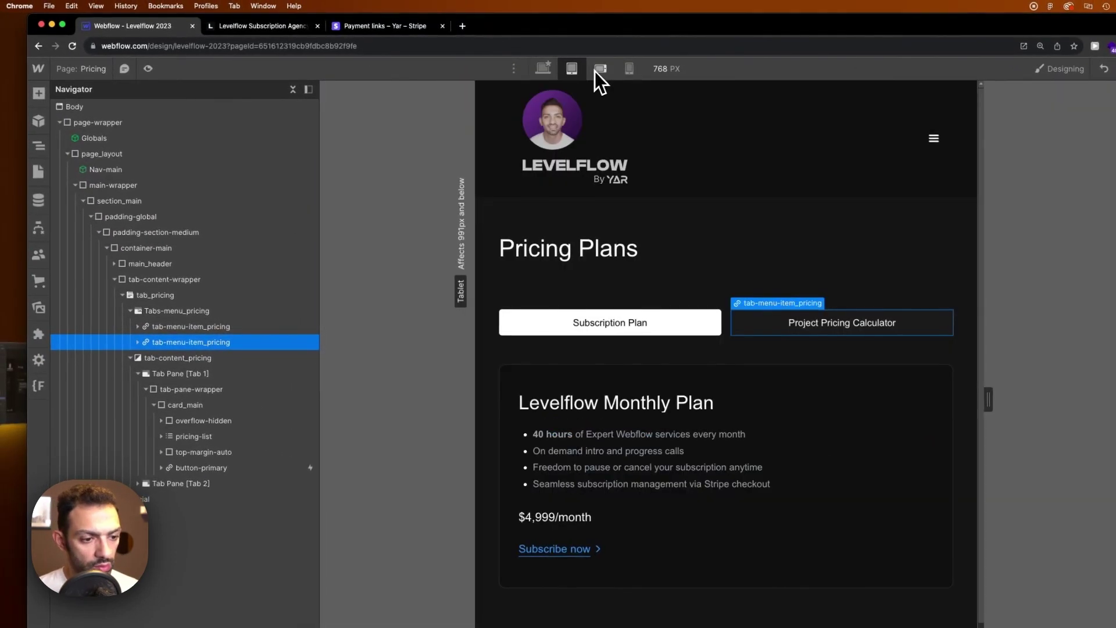
pyautogui.click(599, 68)
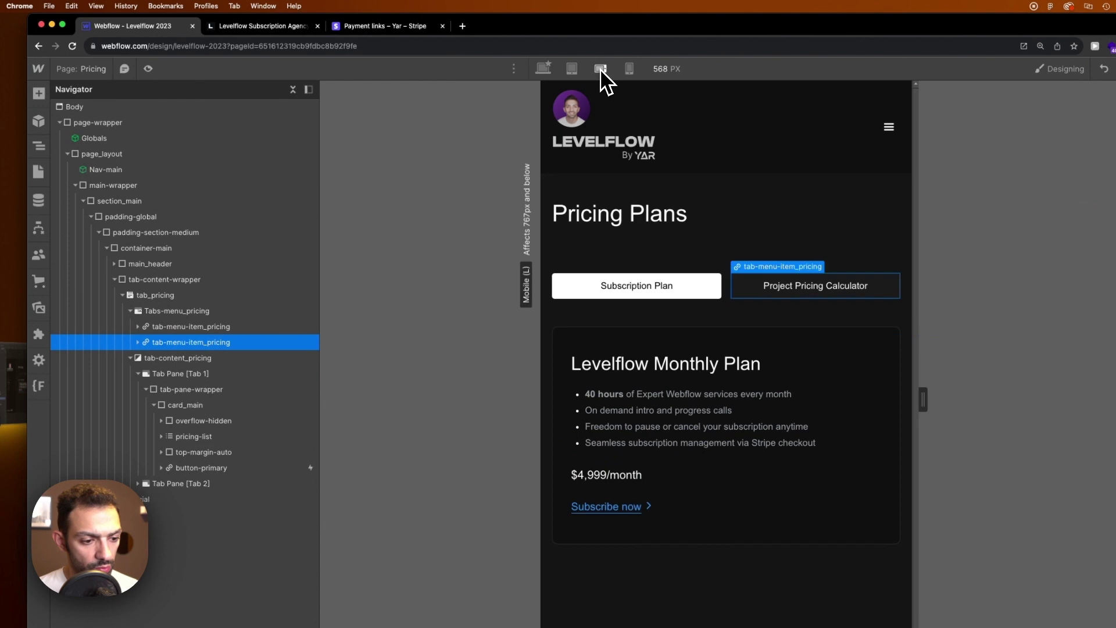
pyautogui.click(628, 74)
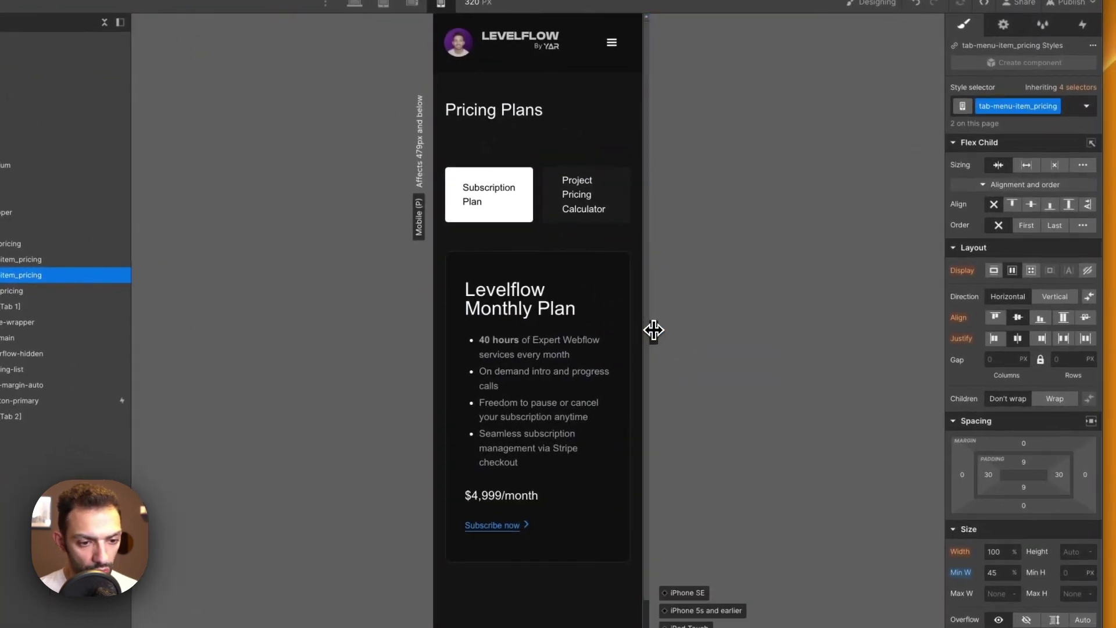
pyautogui.moveTo(653, 329); pyautogui.dragTo(674, 331)
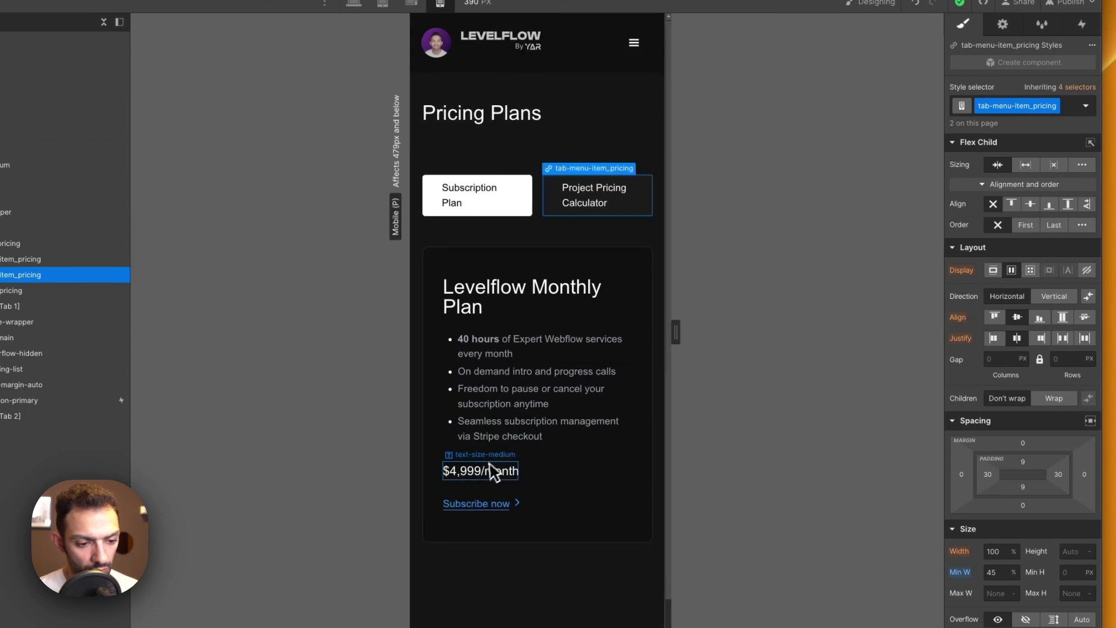
# Set the $4,999/month price text size to 1em at Mobile Landscape.
pyautogui.click(492, 471)
pyautogui.scroll(-5, 996, 490)
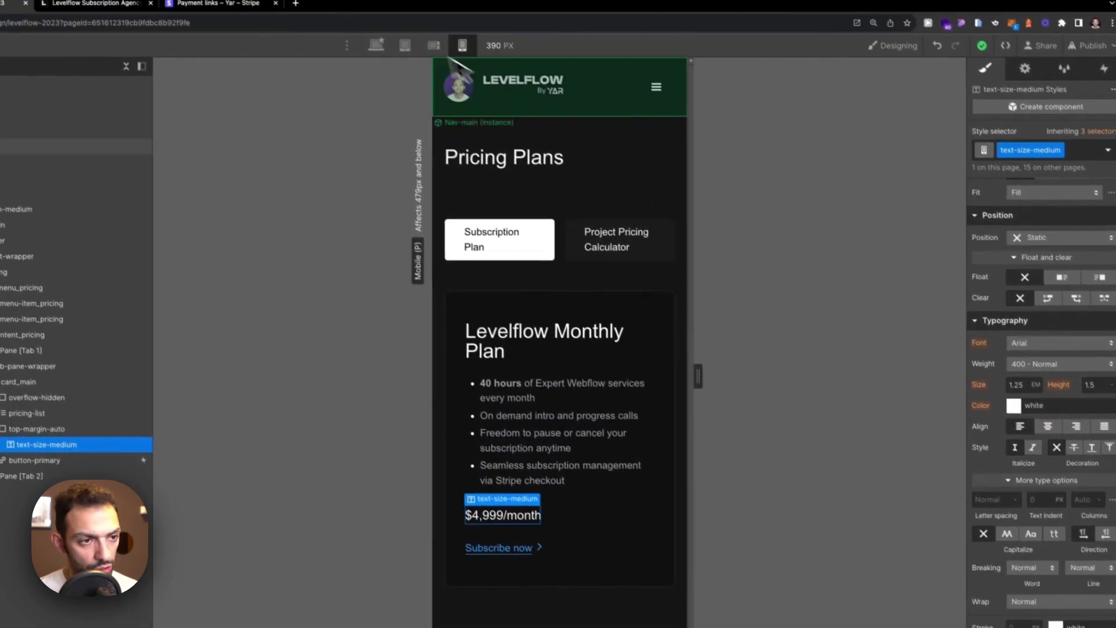
pyautogui.click(433, 45)
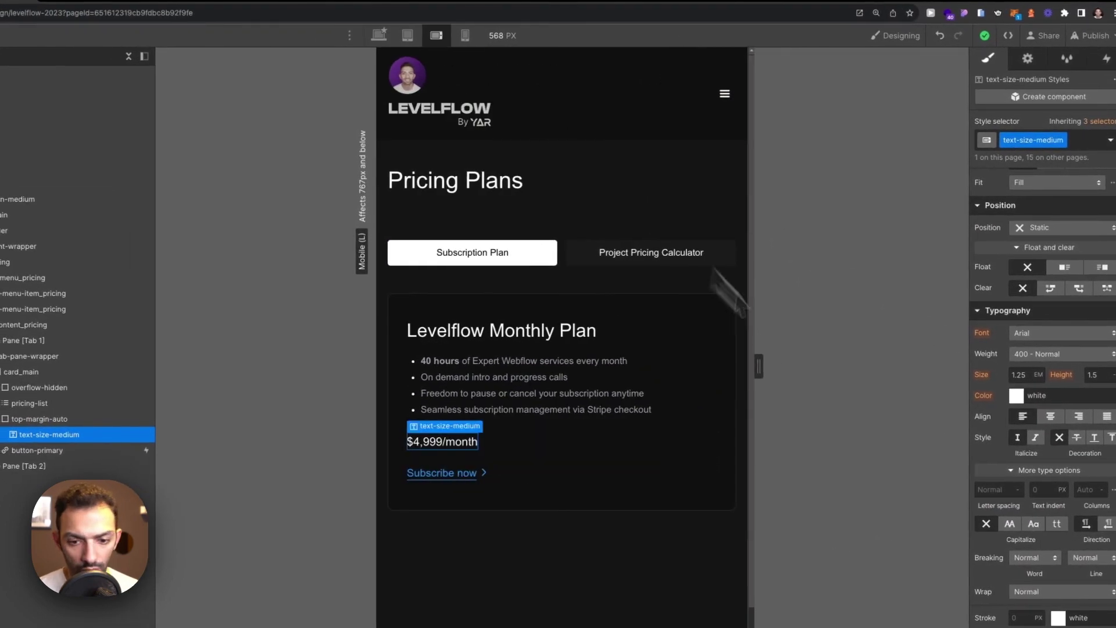
pyautogui.click(1025, 376)
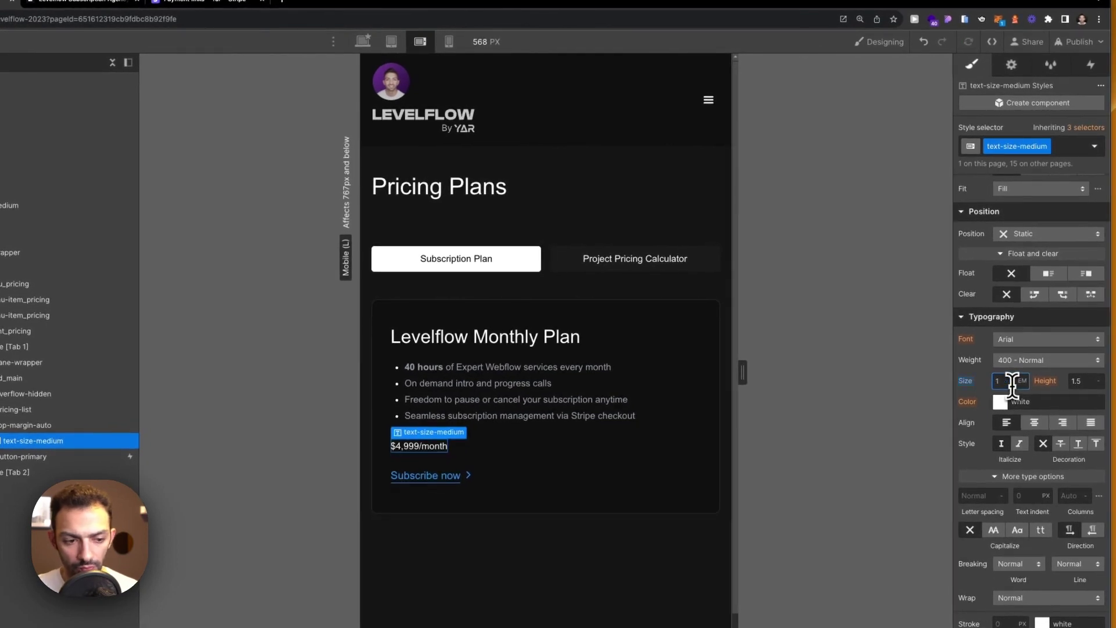
pyautogui.write('1')
pyautogui.click(449, 41)
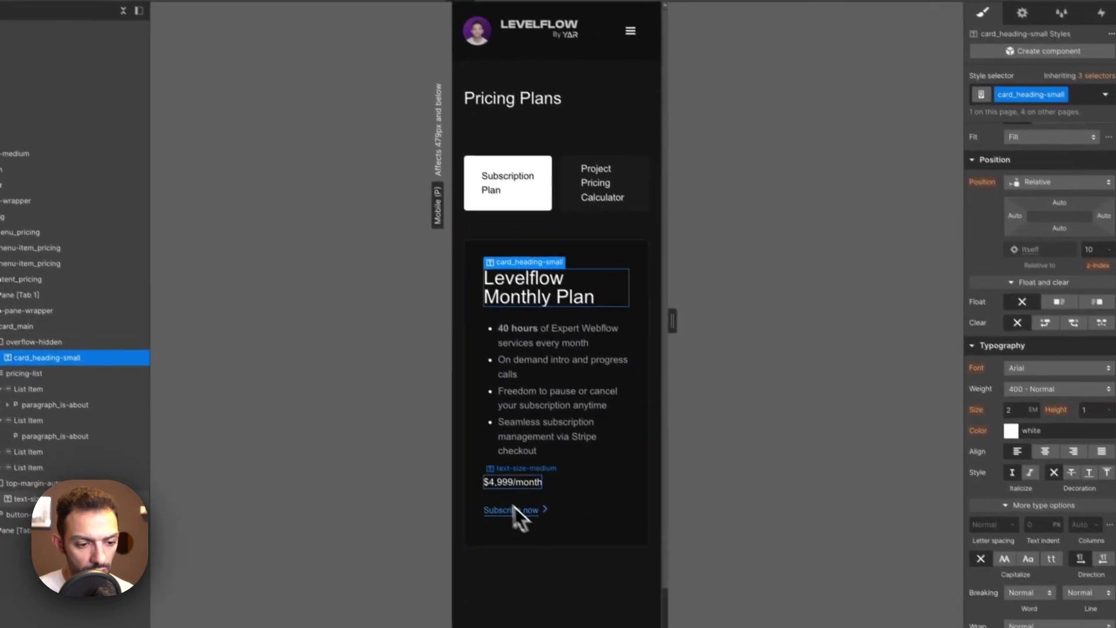
# Widen the mobile preview to 384px and reduce the card's vertical padding to about 2em.
pyautogui.click(572, 504)
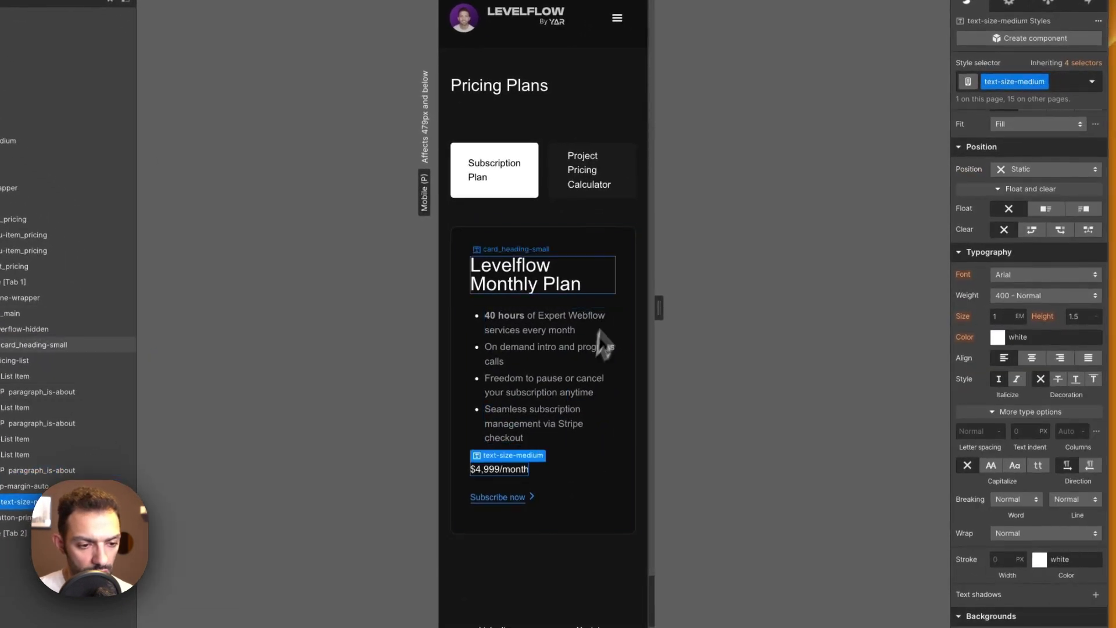
pyautogui.click(603, 298)
pyautogui.click(536, 344)
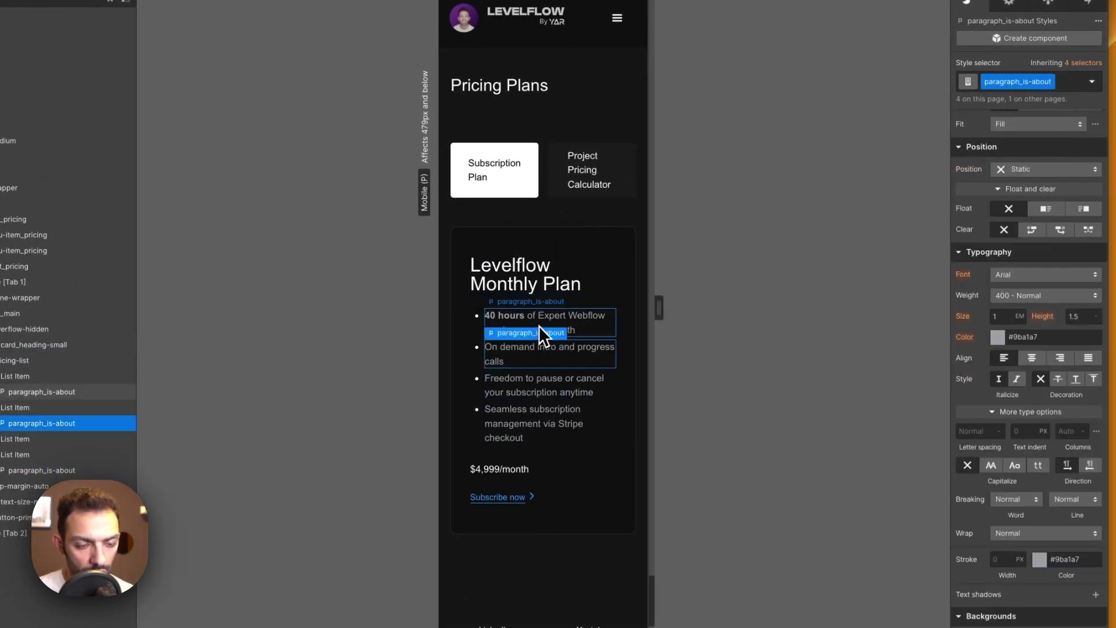
pyautogui.click(518, 288)
pyautogui.moveTo(659, 308)
pyautogui.mouseDown()
pyautogui.moveTo(682, 306)
pyautogui.moveTo(673, 308)
pyautogui.mouseUp()
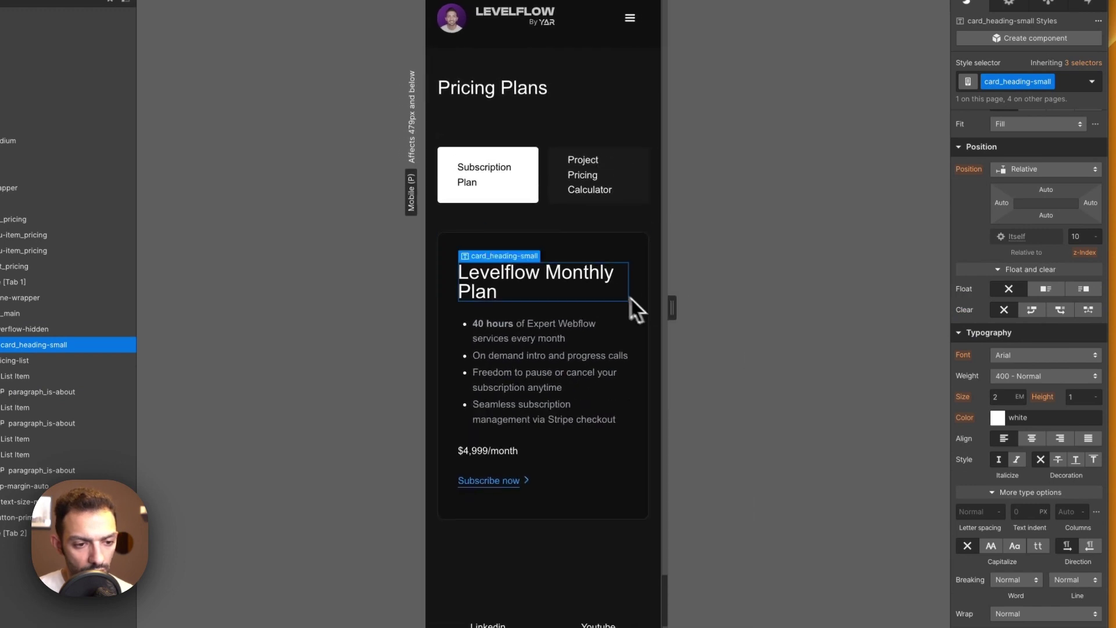
pyautogui.click(617, 267)
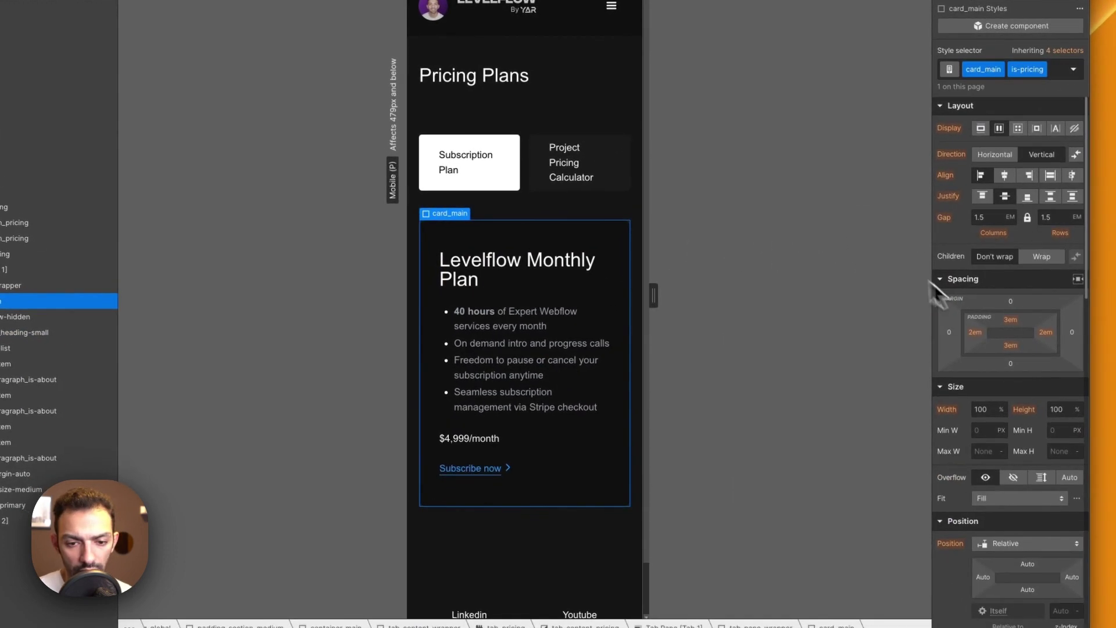
pyautogui.moveTo(1014, 324); pyautogui.dragTo(1011, 315)
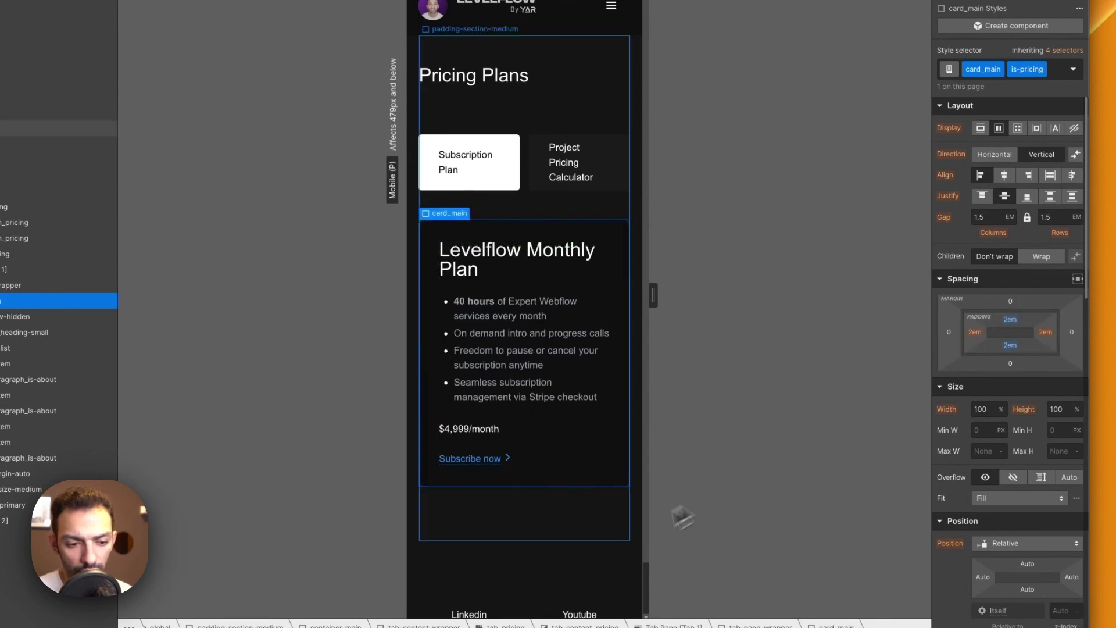
pyautogui.click(620, 567)
# Shrink the Levelflow Monthly Plan heading to 1.5 EM and check its wrapping at different widths.
pyautogui.click(610, 273)
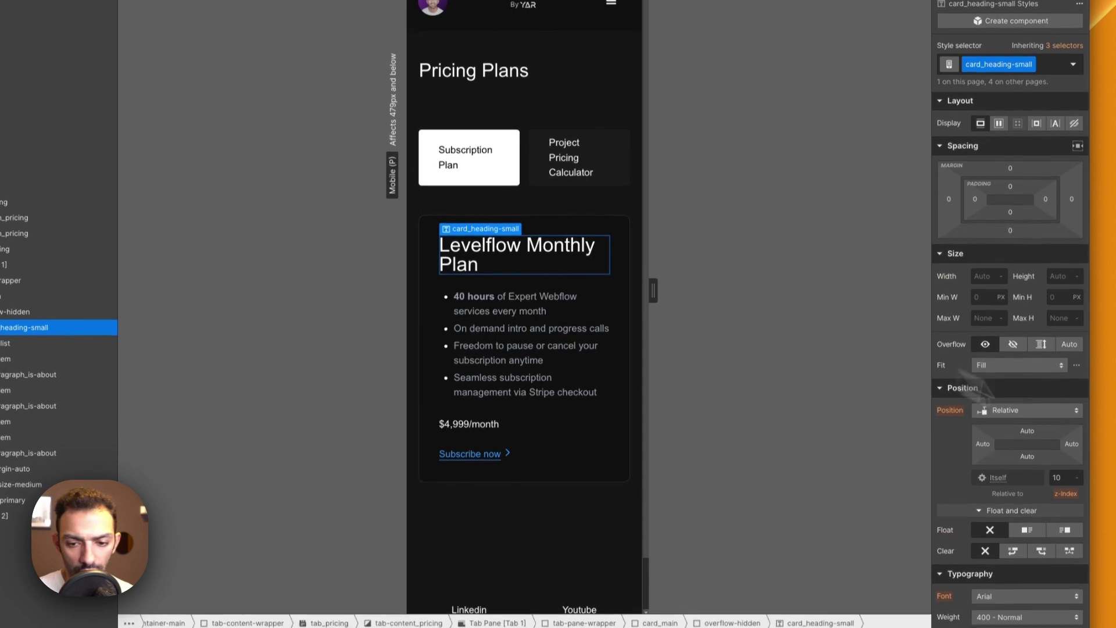
pyautogui.scroll(-4, 977, 488)
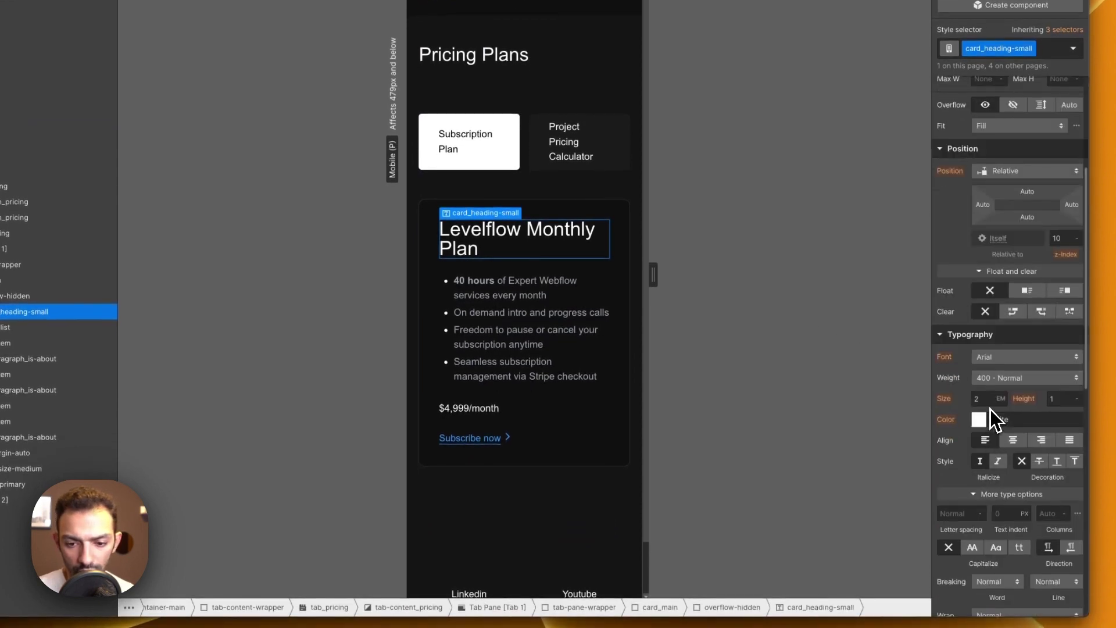
pyautogui.press('Return')
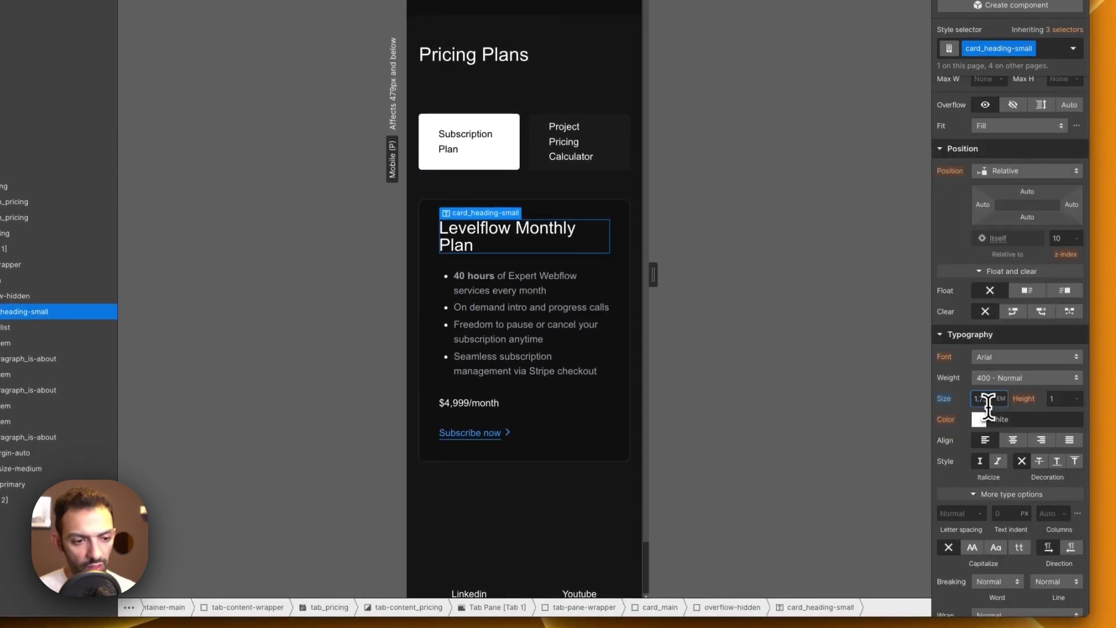
pyautogui.press('Down')
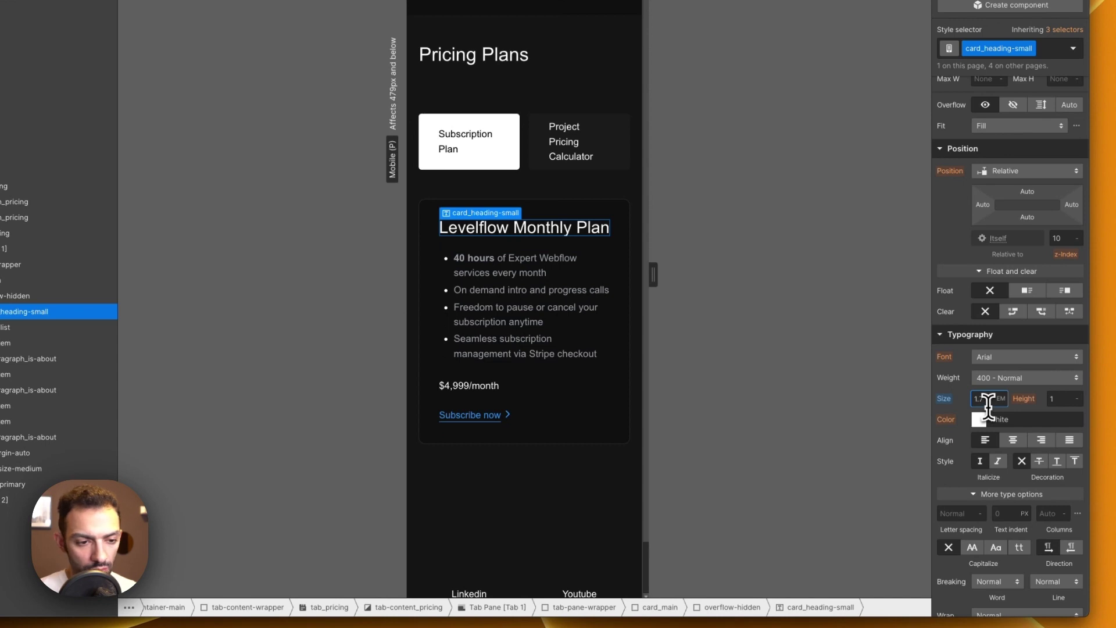
pyautogui.click(515, 523)
pyautogui.moveTo(653, 273); pyautogui.dragTo(647, 279)
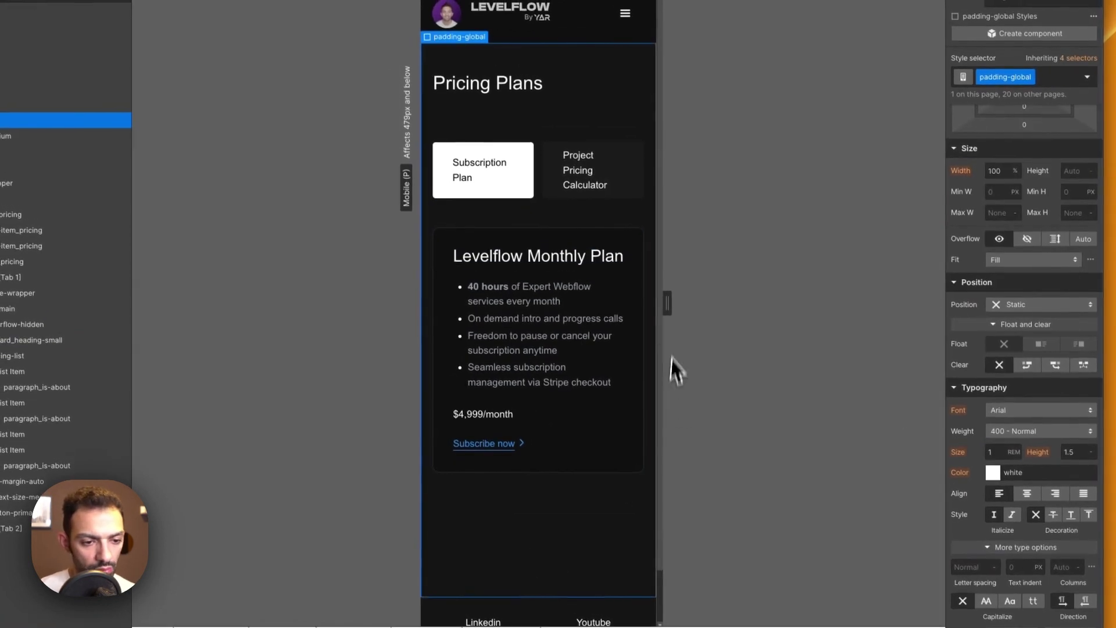
pyautogui.click(602, 275)
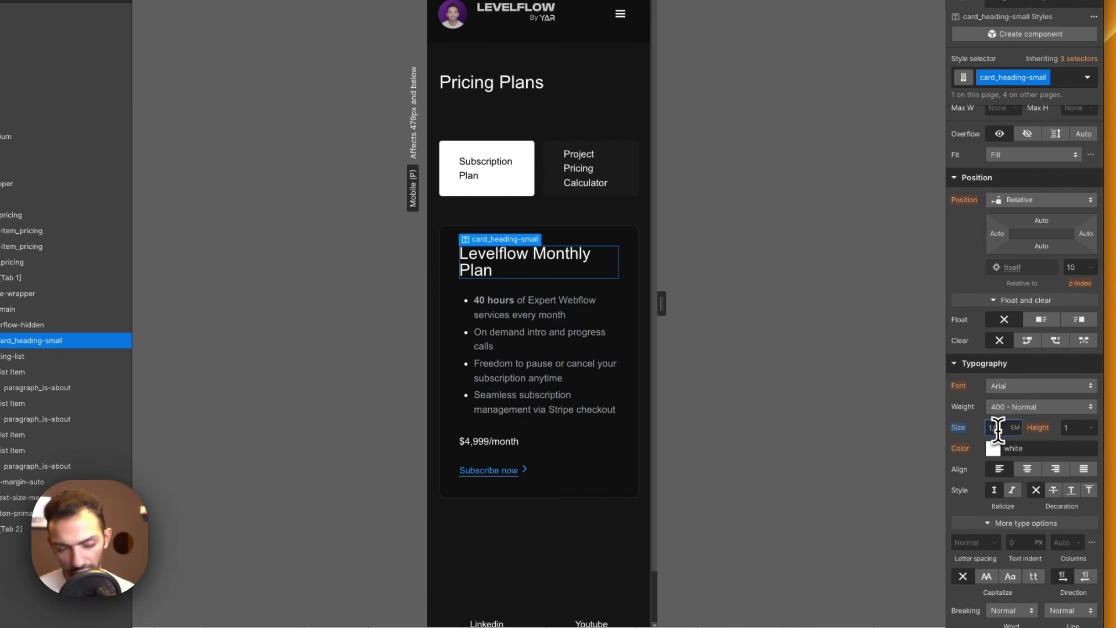
pyautogui.press('Return')
pyautogui.moveTo(662, 315); pyautogui.dragTo(699, 303)
pyautogui.click(564, 511)
pyautogui.click(526, 191)
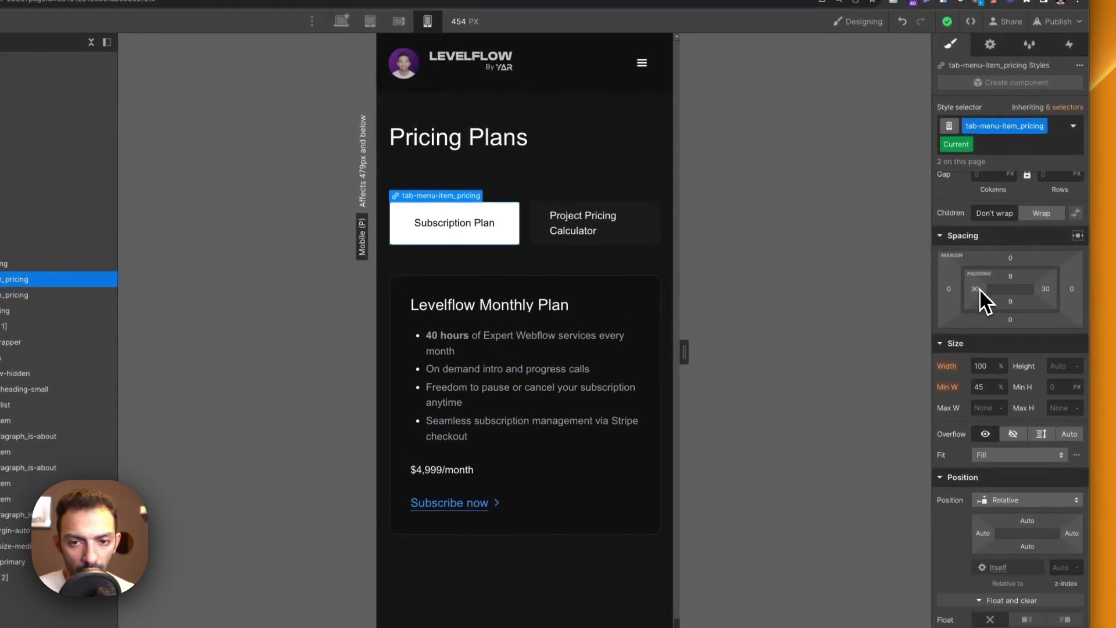
# Give the pricing tabs 9 px padding on every side and narrow the preview to 380 px.
pyautogui.click(581, 229)
pyautogui.moveTo(993, 268); pyautogui.dragTo(979, 267)
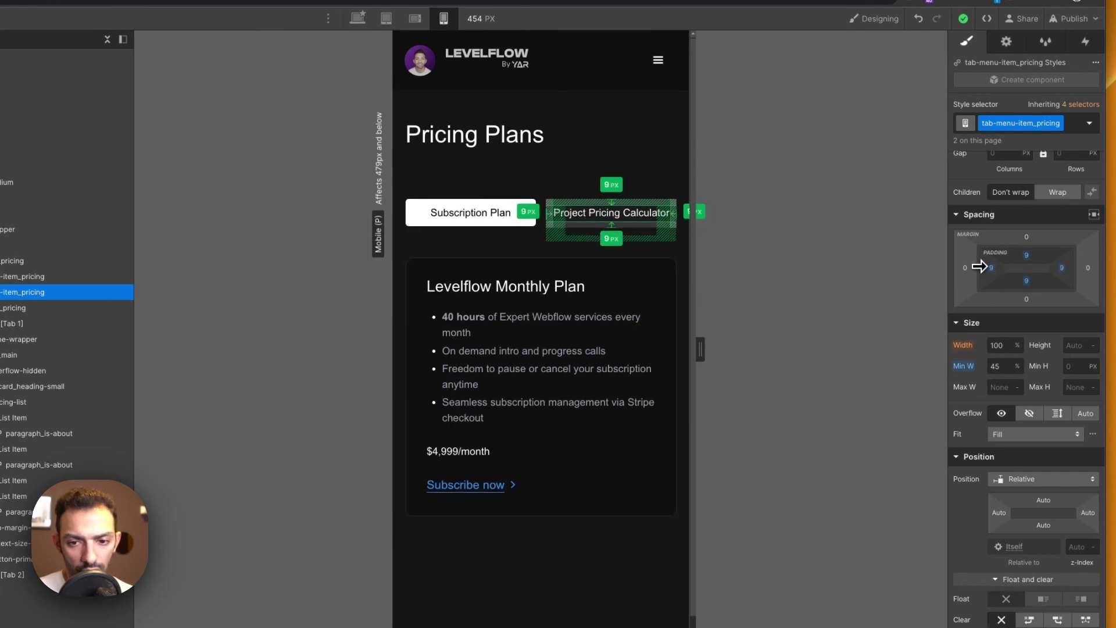
pyautogui.moveTo(698, 340); pyautogui.dragTo(675, 343)
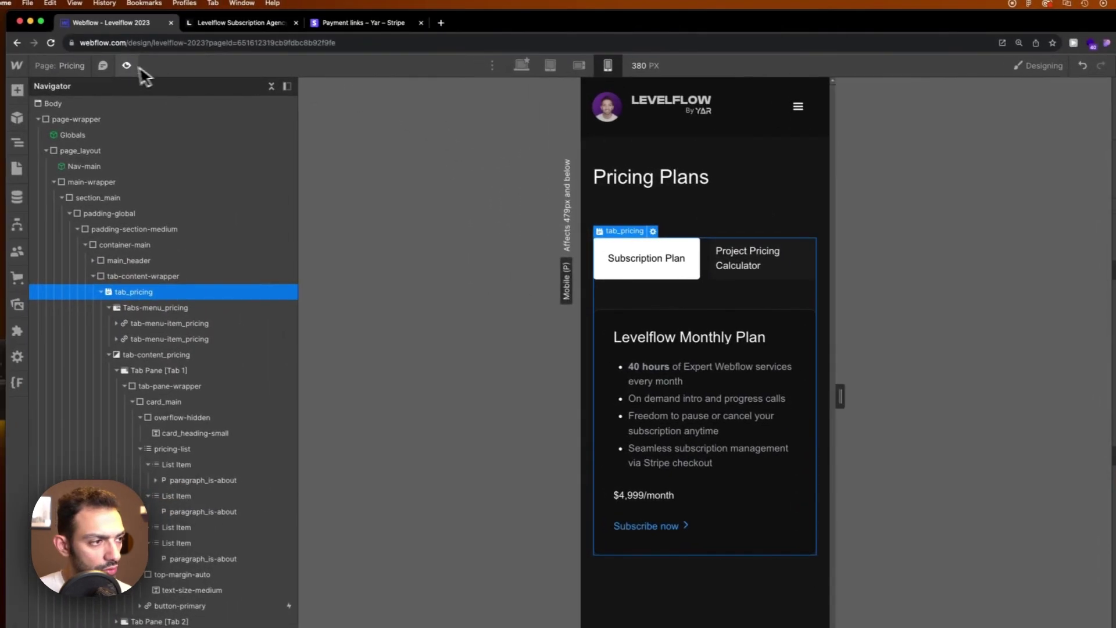
# Preview the page, switching between the Project Pricing Calculator and Subscription Plan tabs.
pyautogui.click(131, 69)
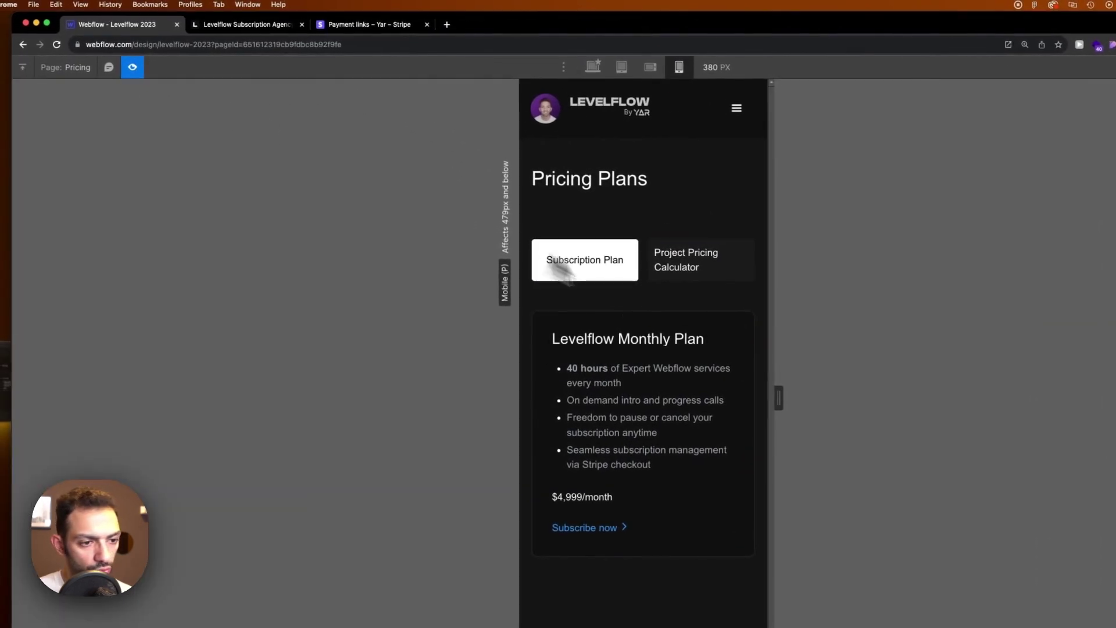
pyautogui.click(693, 254)
pyautogui.click(610, 273)
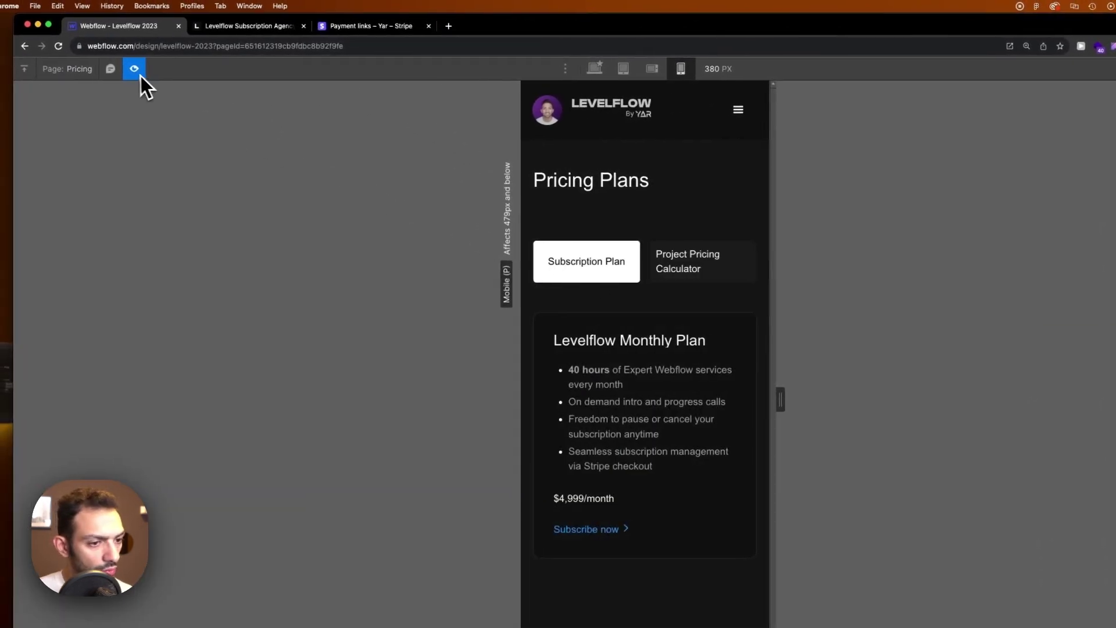
pyautogui.click(130, 68)
# Check the second pricing tab, then preview the tab switching once more.
pyautogui.click(645, 259)
pyautogui.click(730, 277)
pyautogui.scroll(-5, 1030, 429)
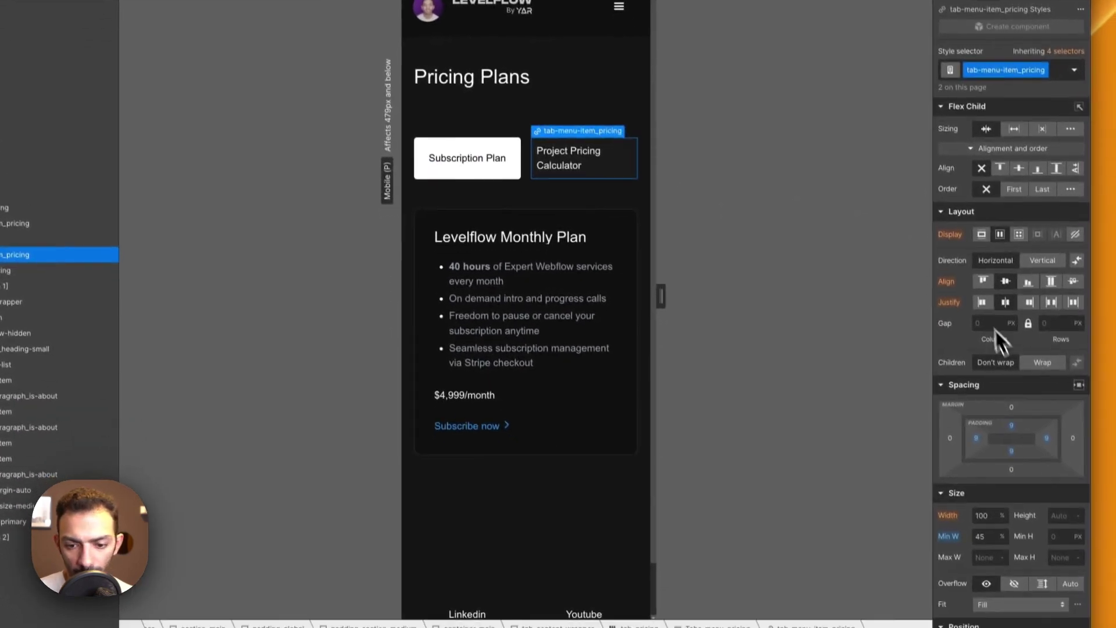
pyautogui.scroll(-3, 1034, 453)
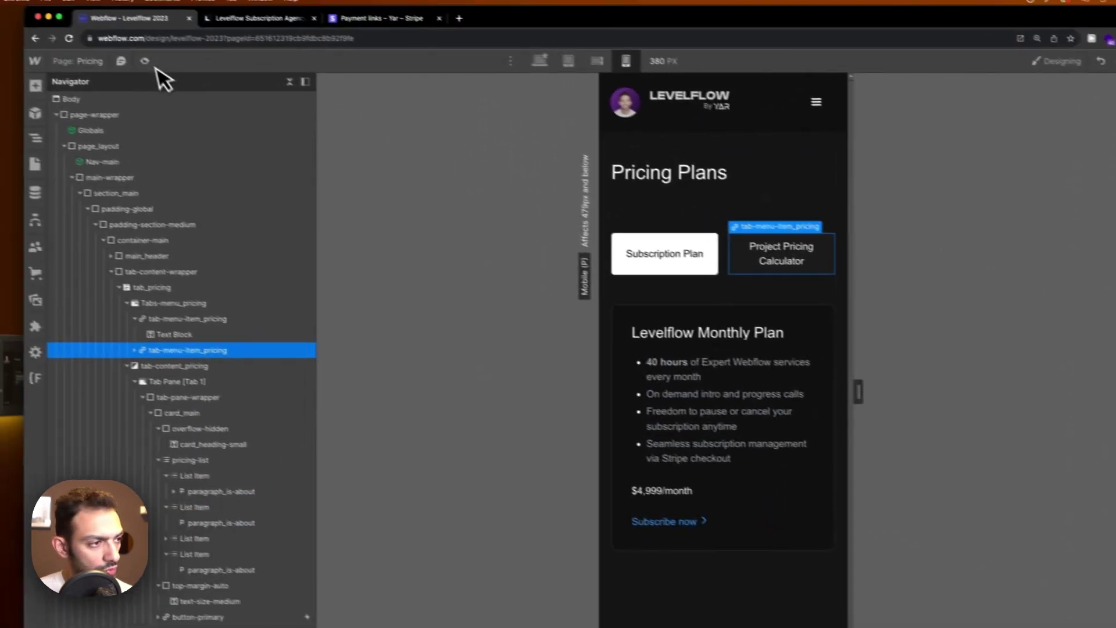
pyautogui.click(164, 67)
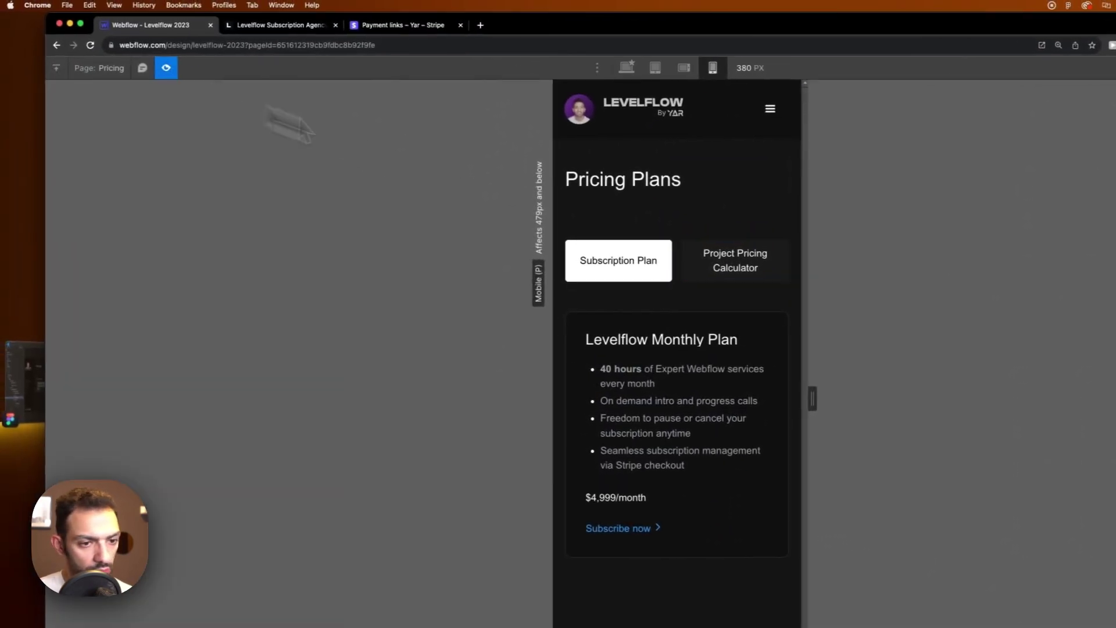
pyautogui.click(726, 273)
pyautogui.click(632, 274)
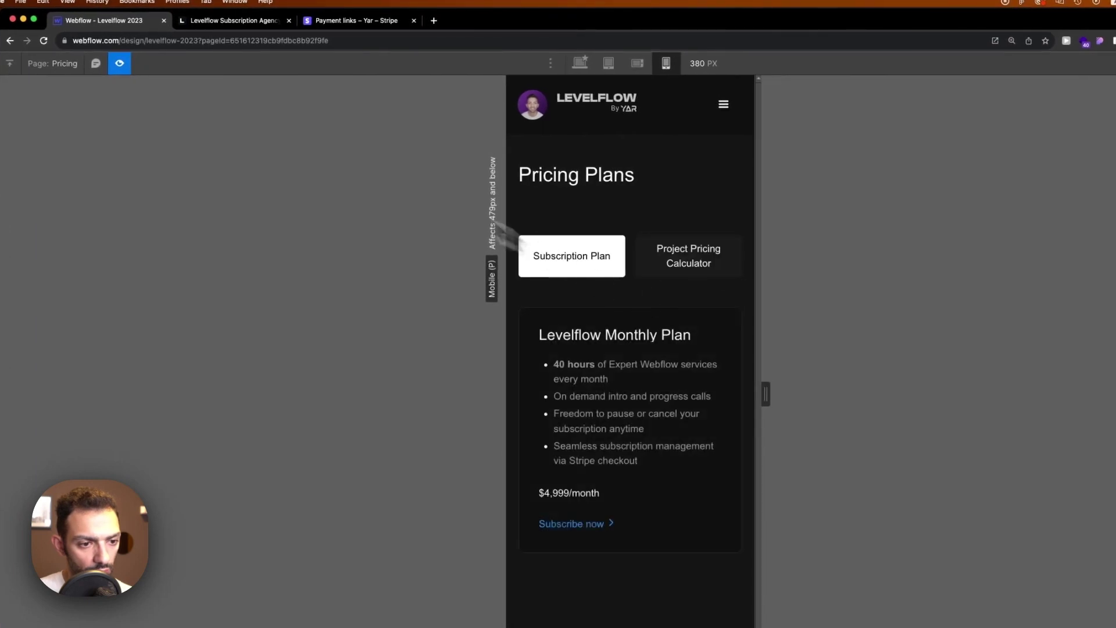
pyautogui.click(119, 63)
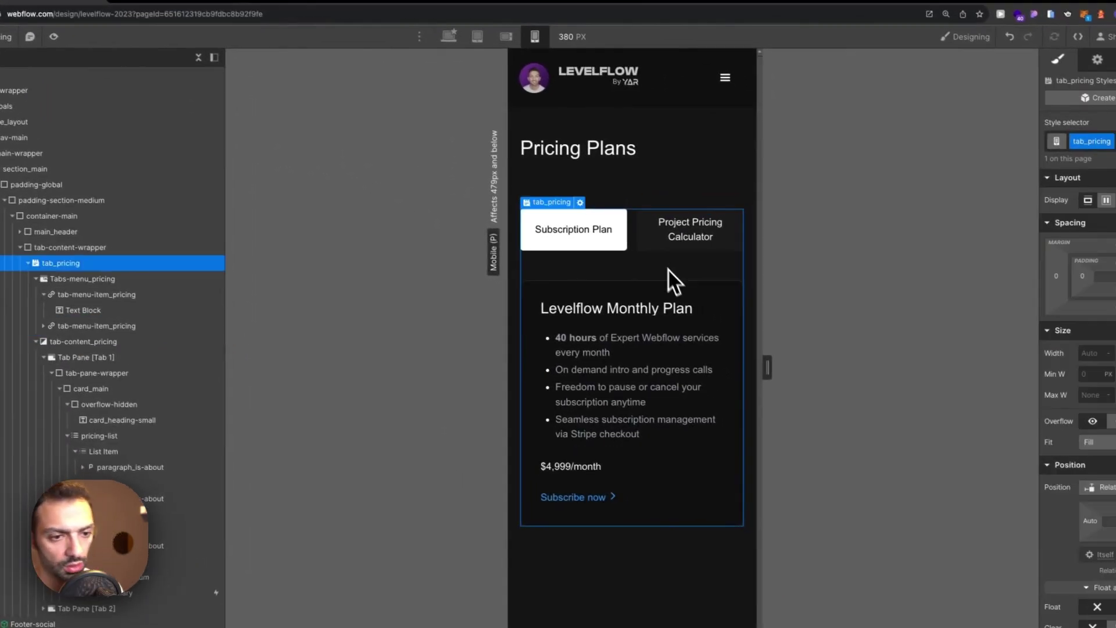
# Return to the desktop layout and copy the Stripe Levelflow Subscription payment link.
pyautogui.click(444, 35)
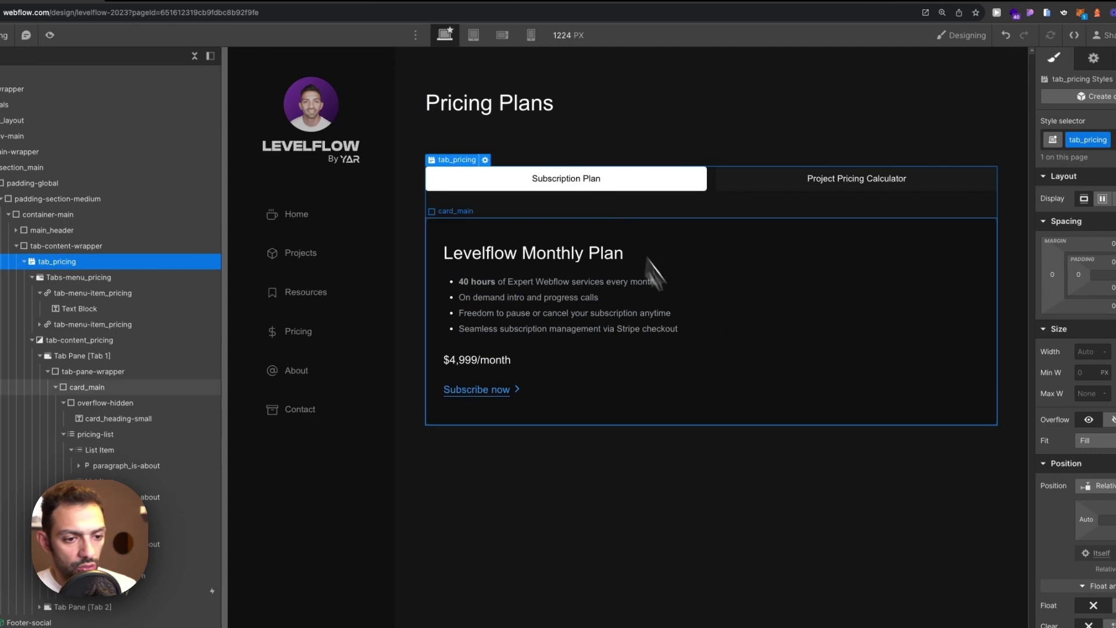
pyautogui.click(681, 389)
pyautogui.click(580, 475)
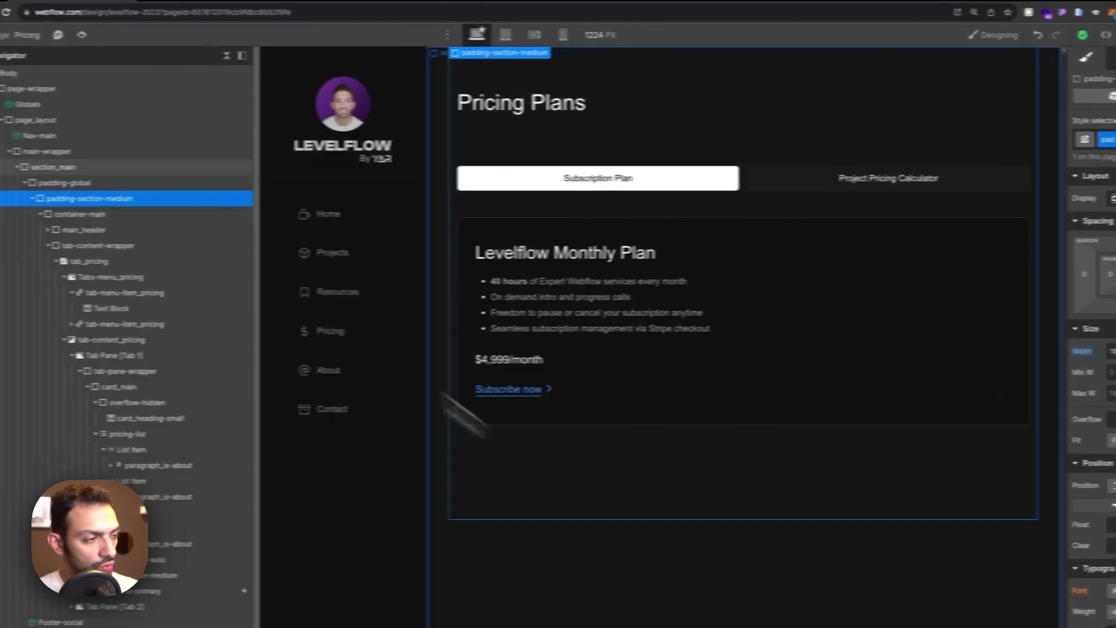
pyautogui.click(383, 25)
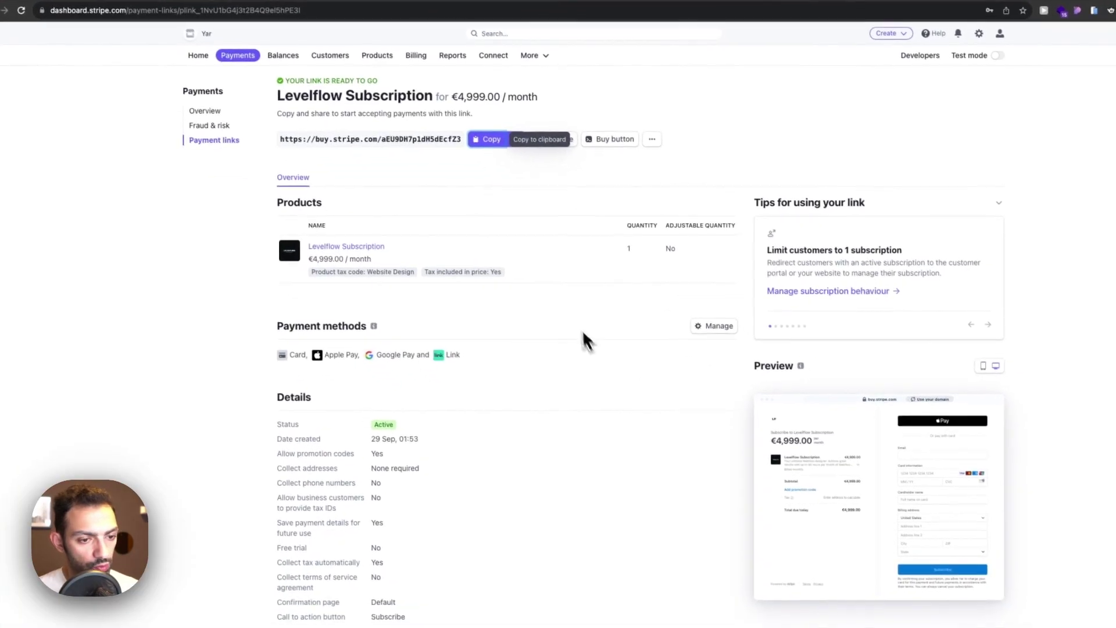
pyautogui.click(541, 168)
# Paste the Stripe payment link as the Subscribe now button's URL, opening in a new tab.
pyautogui.click(134, 20)
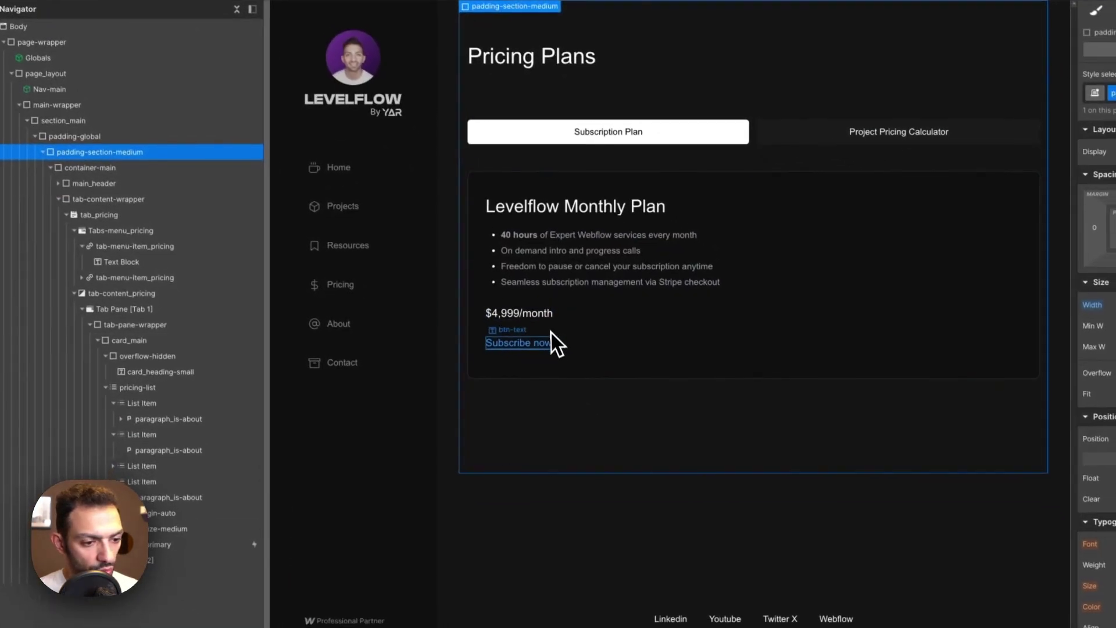
pyautogui.click(576, 367)
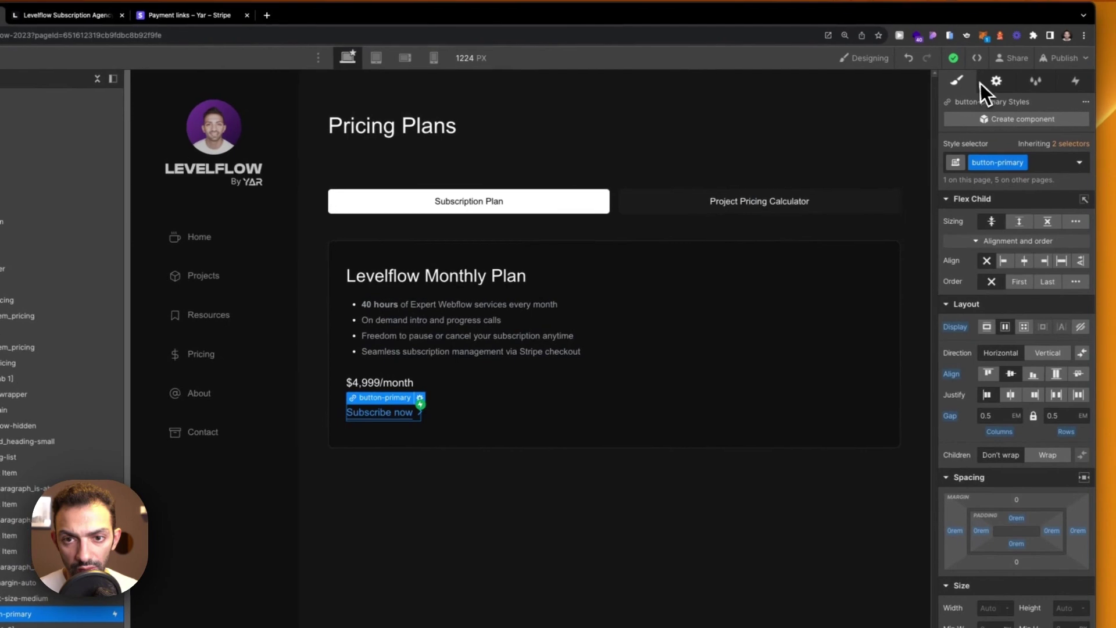
pyautogui.click(987, 83)
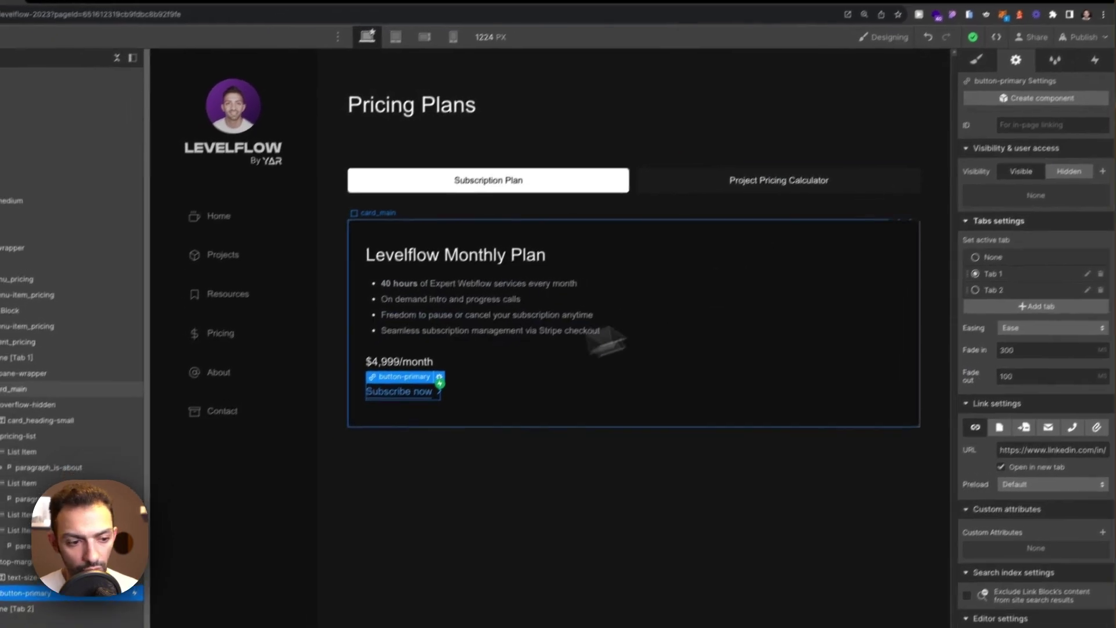
pyautogui.click(1023, 472)
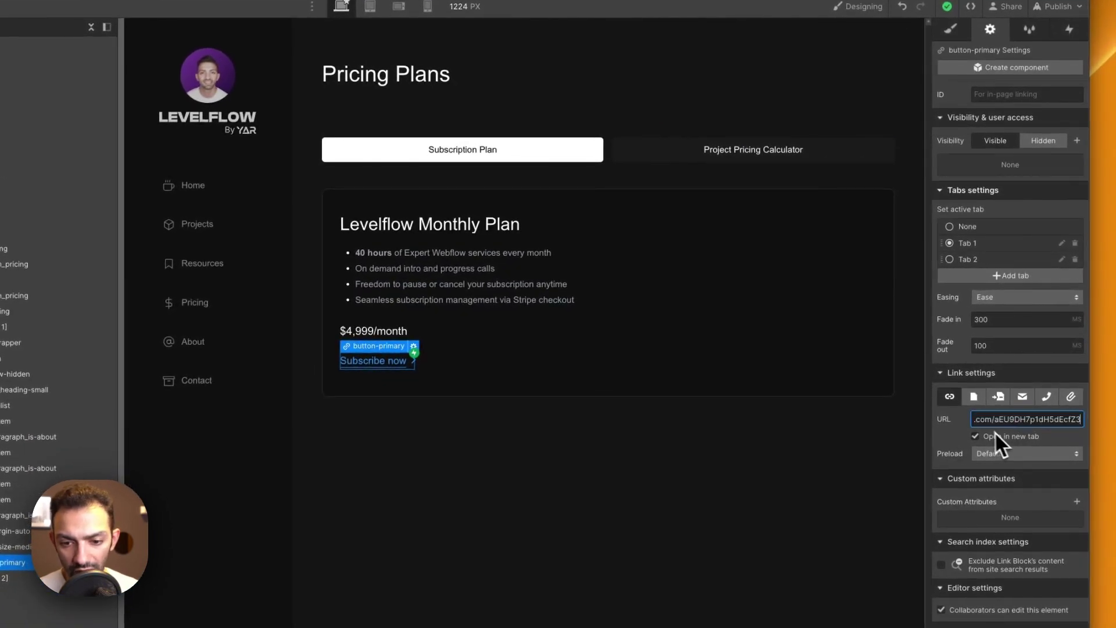
pyautogui.click(977, 437)
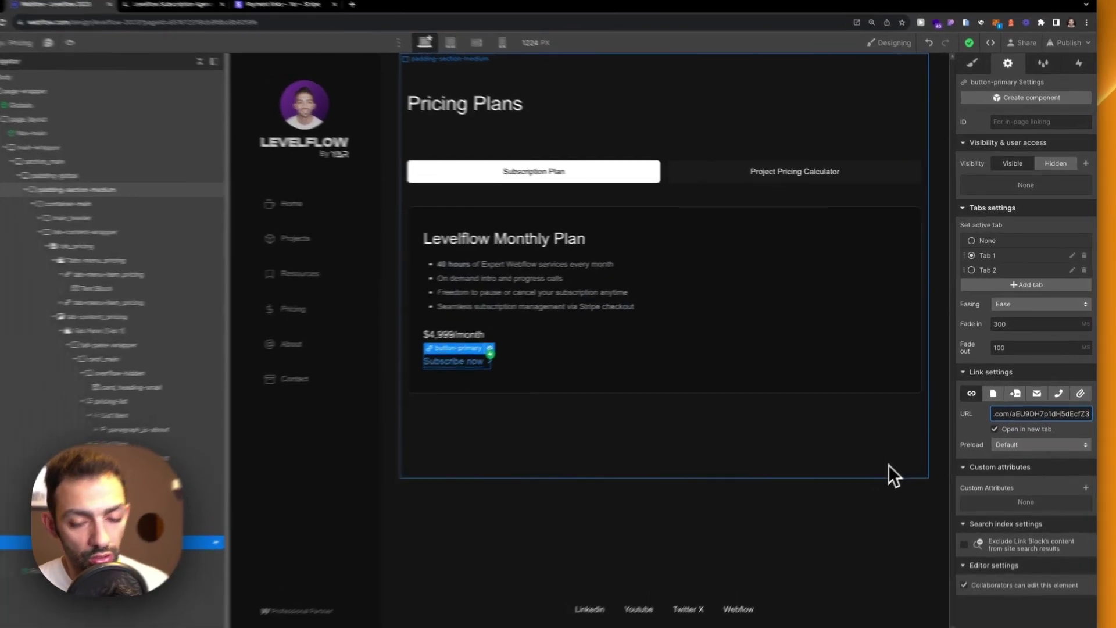
pyautogui.click(905, 449)
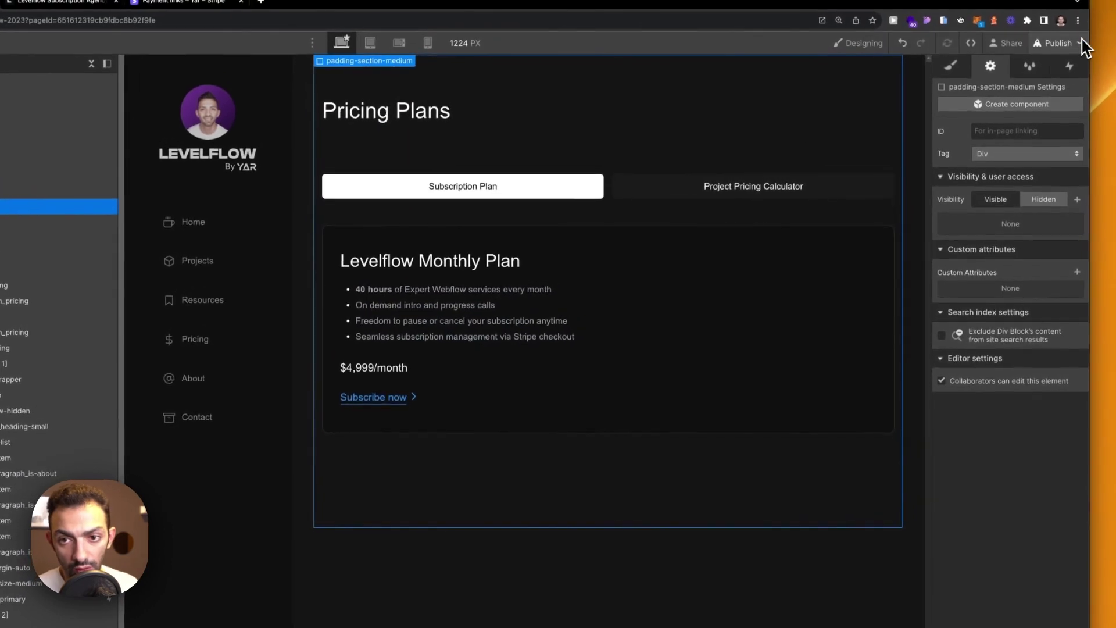
# Publish the site to both domains.
pyautogui.click(1059, 38)
pyautogui.click(969, 210)
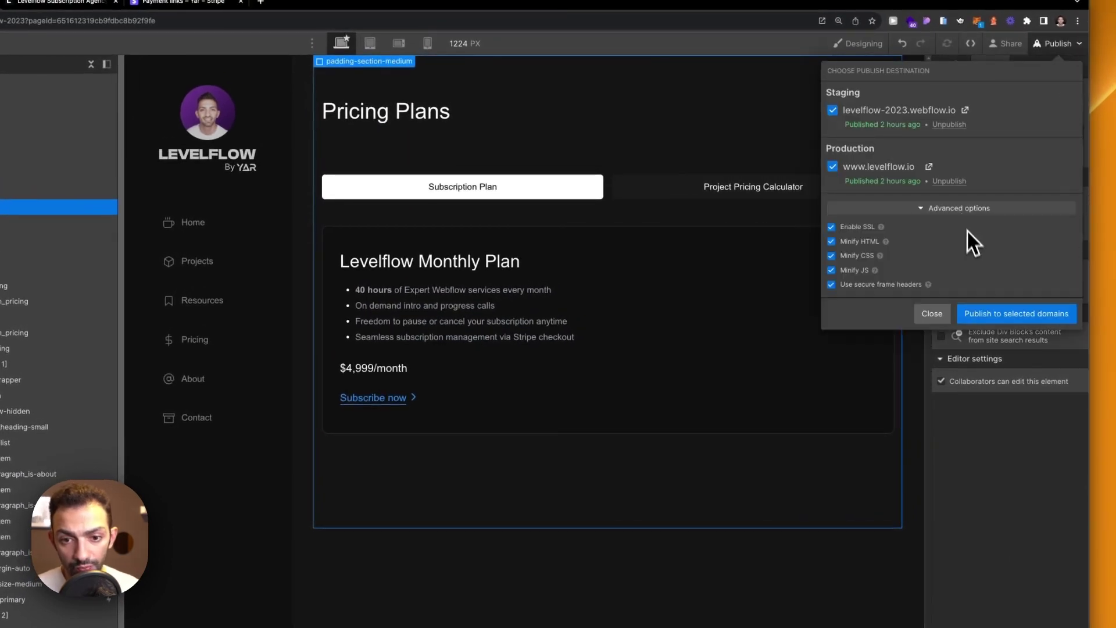
pyautogui.click(981, 314)
# Point the sidebar Pricing link to the Pricing page and republish the site.
pyautogui.click(201, 348)
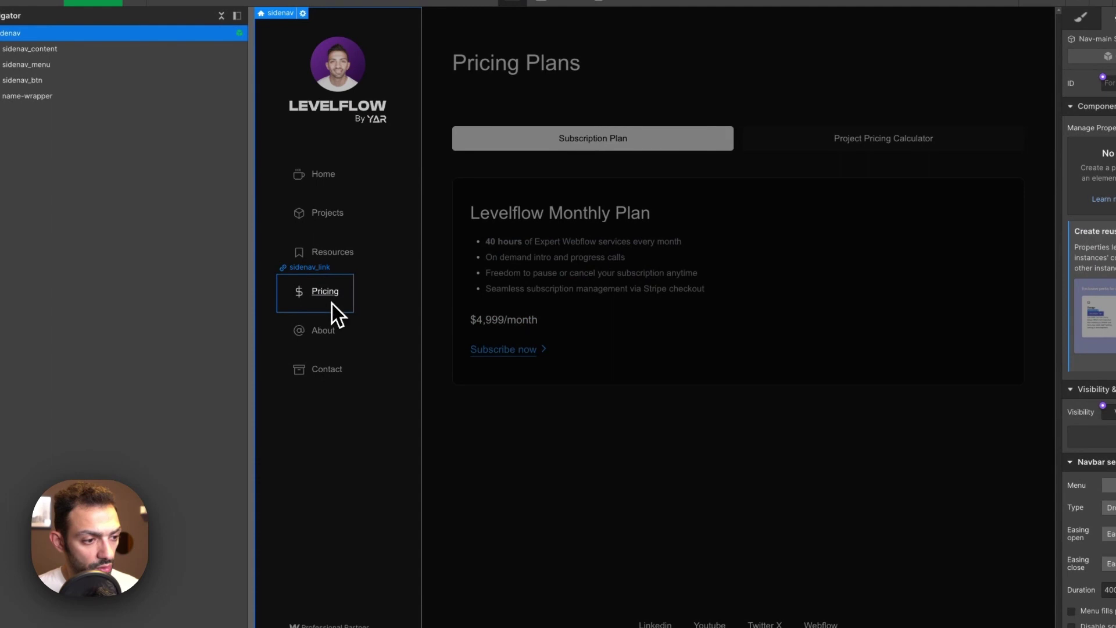
pyautogui.click(334, 304)
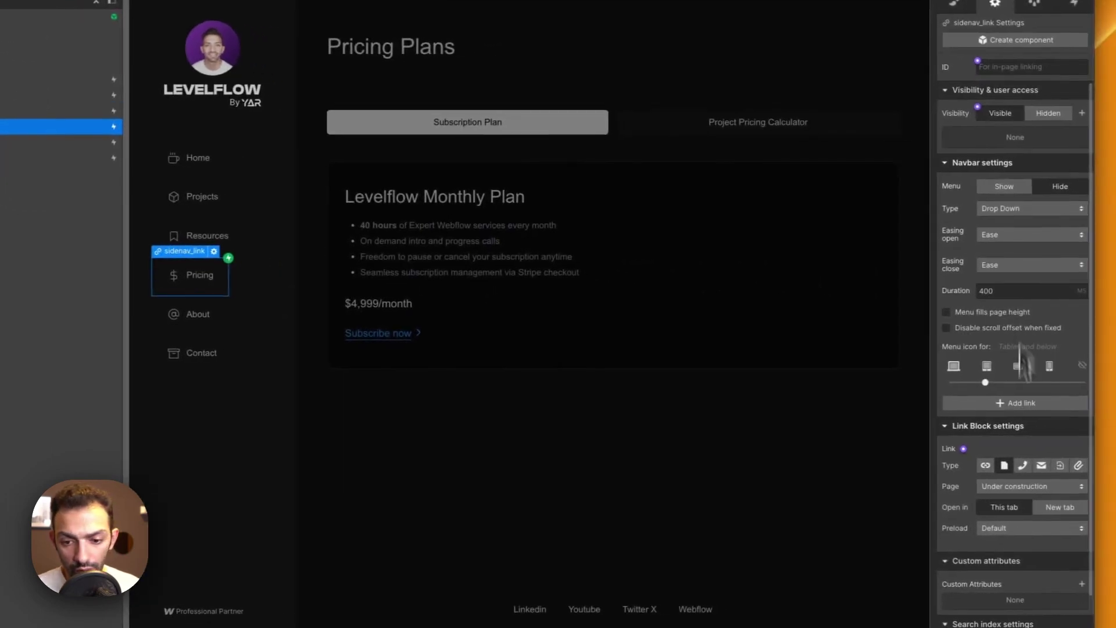
pyautogui.scroll(-1, 1021, 489)
pyautogui.click(1004, 436)
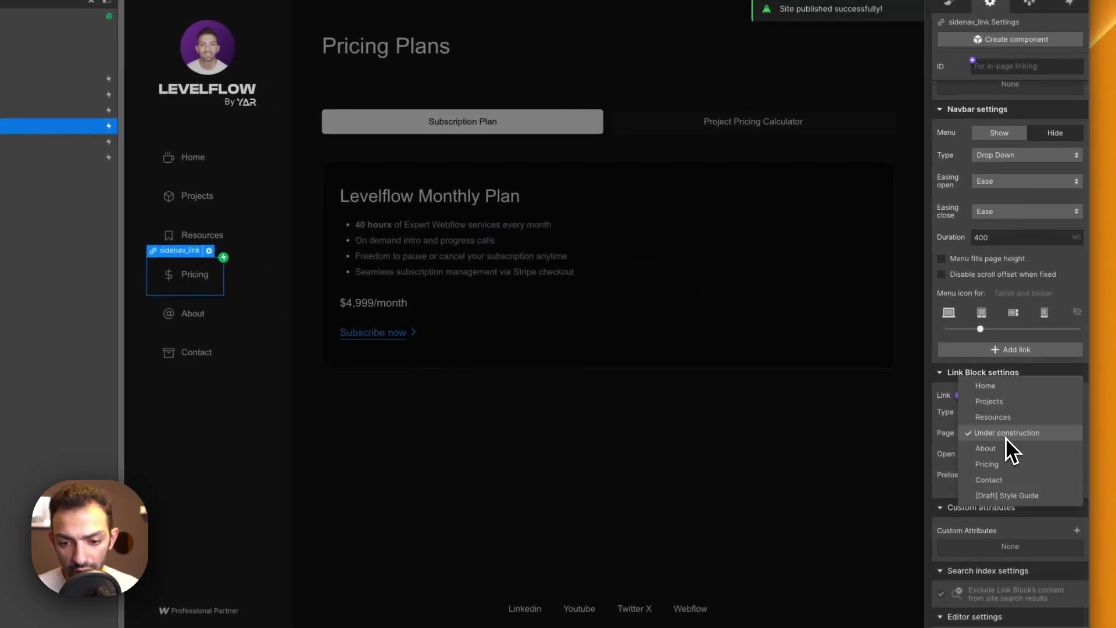
pyautogui.click(995, 463)
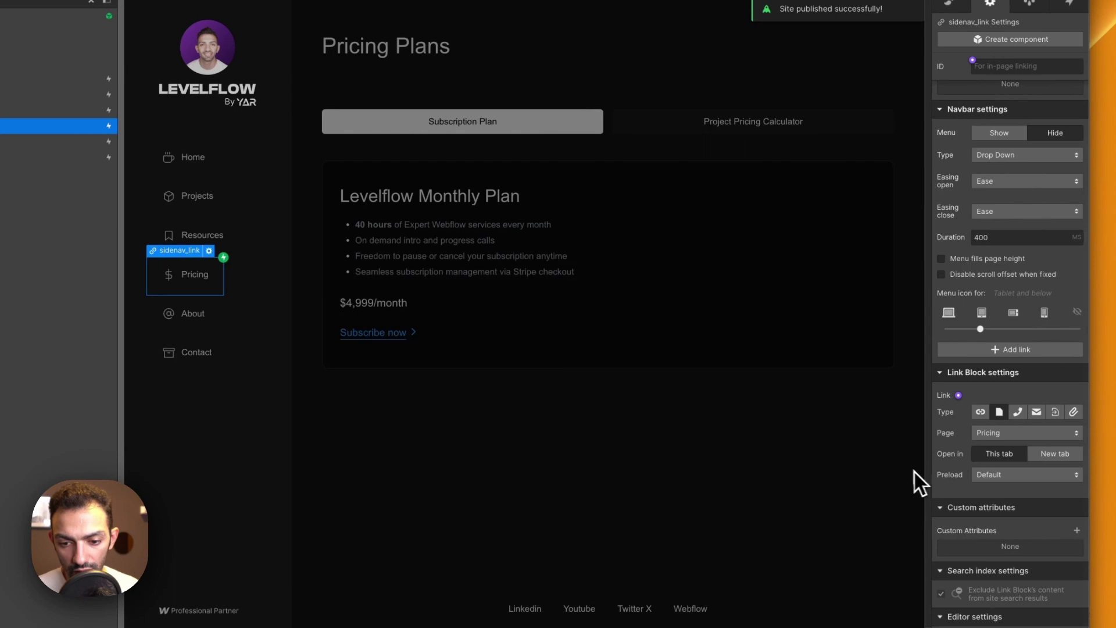
pyautogui.click(842, 473)
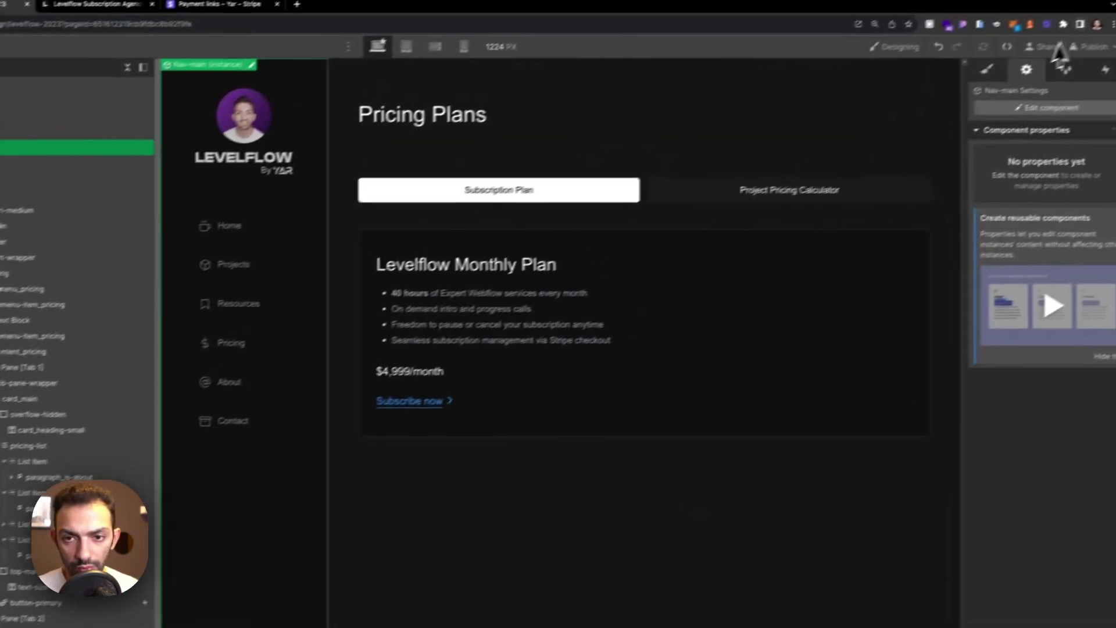
pyautogui.click(1091, 46)
pyautogui.click(1021, 254)
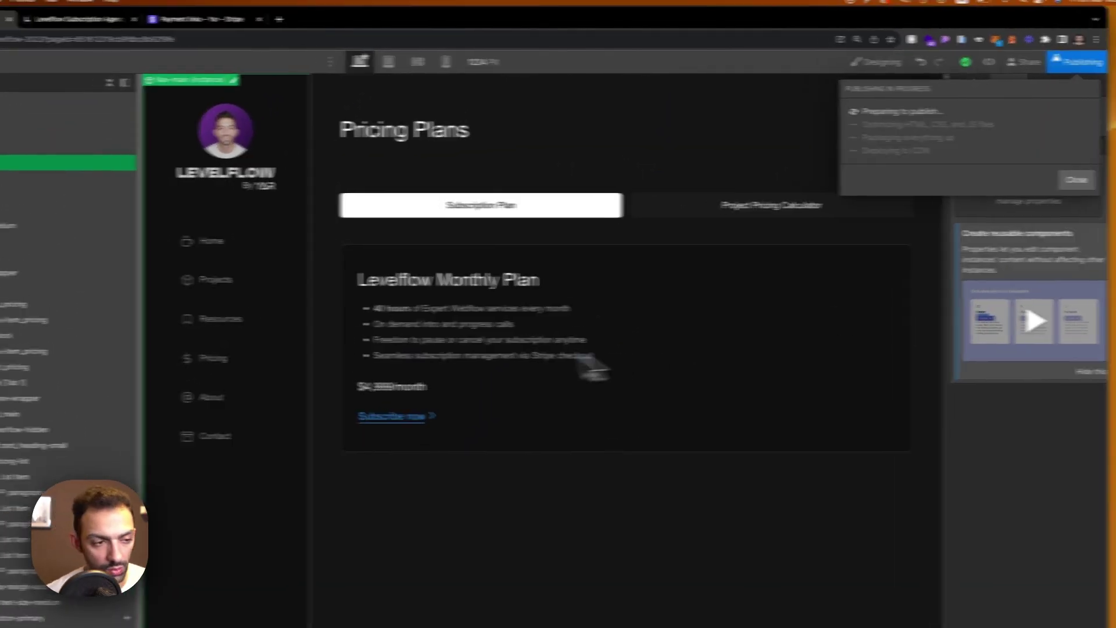
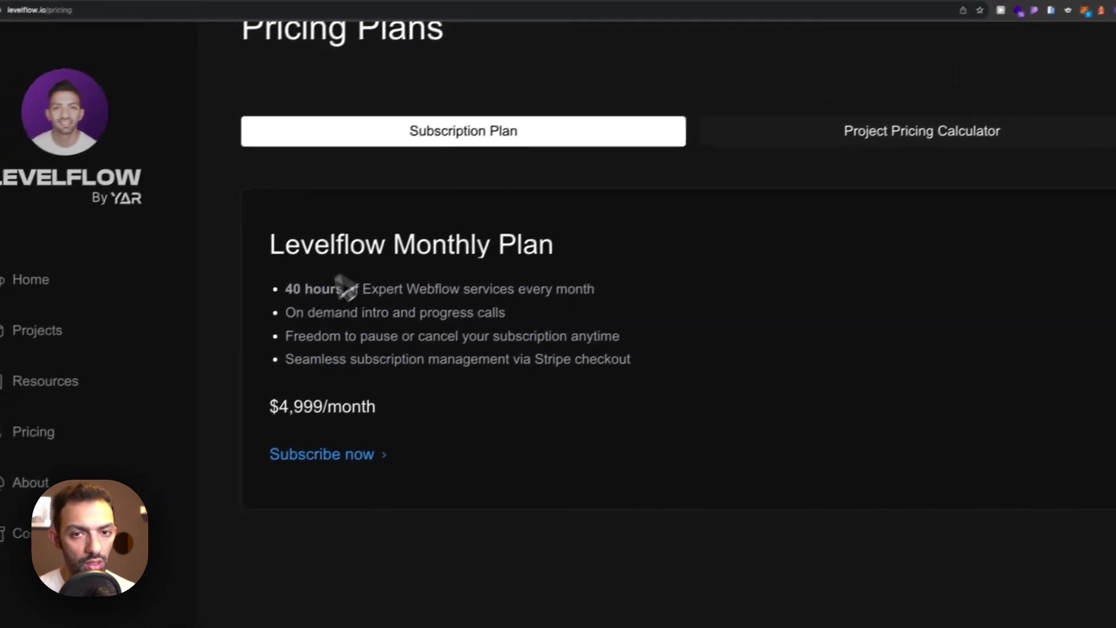
# Generate a Lighthouse report for the live pricing page, then return to the Pricing tab.
pyautogui.moveTo(231, 391); pyautogui.dragTo(366, 355)
pyautogui.click(366, 356)
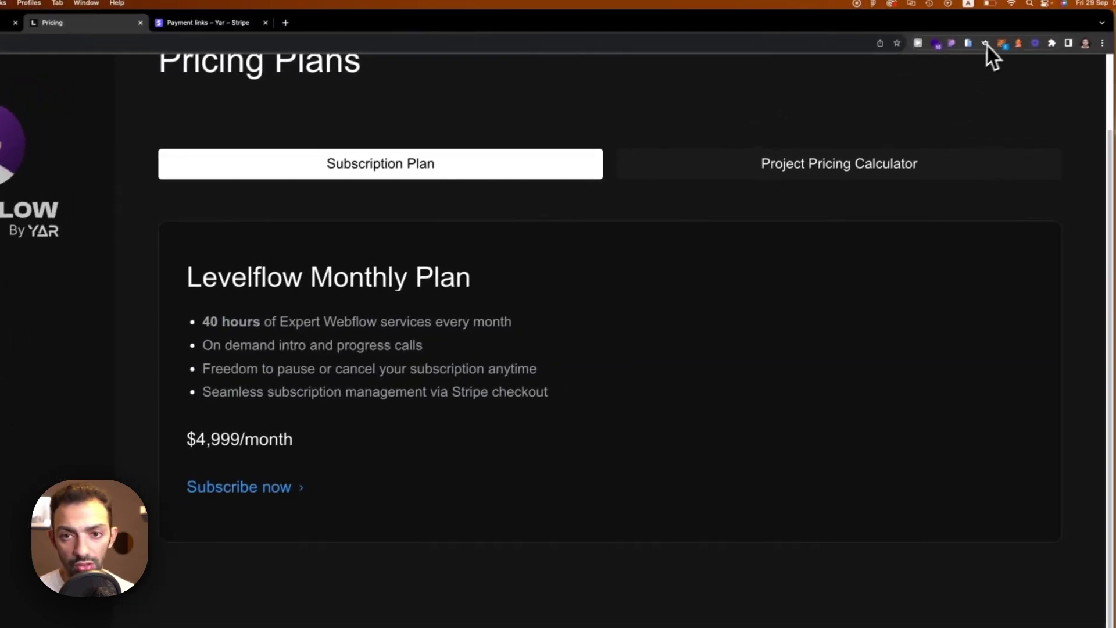
pyautogui.click(994, 47)
pyautogui.click(942, 113)
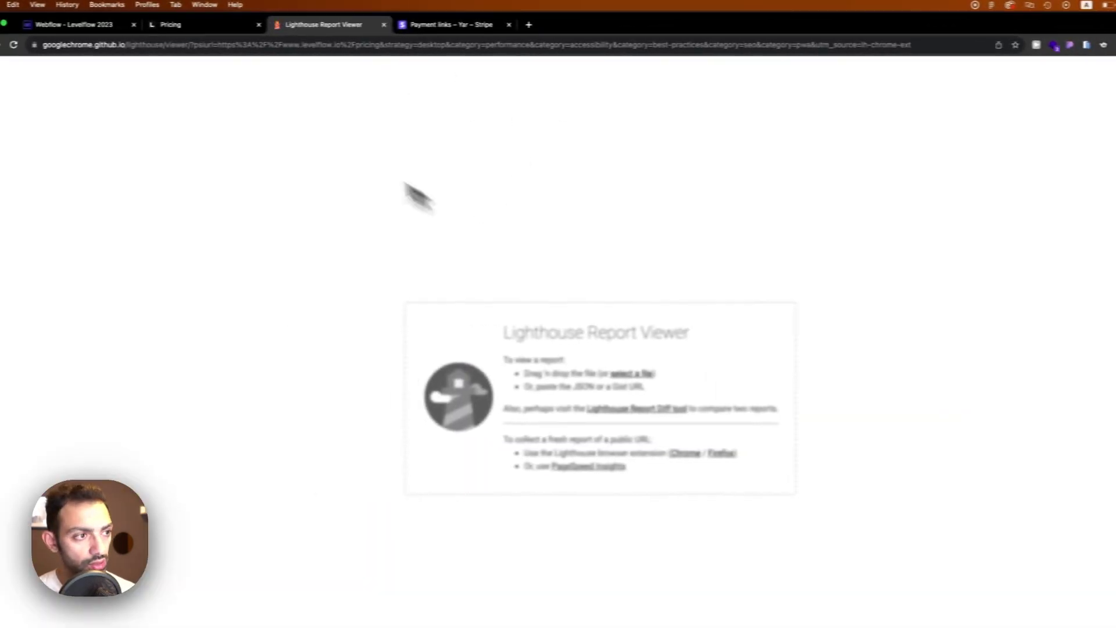
pyautogui.click(110, 27)
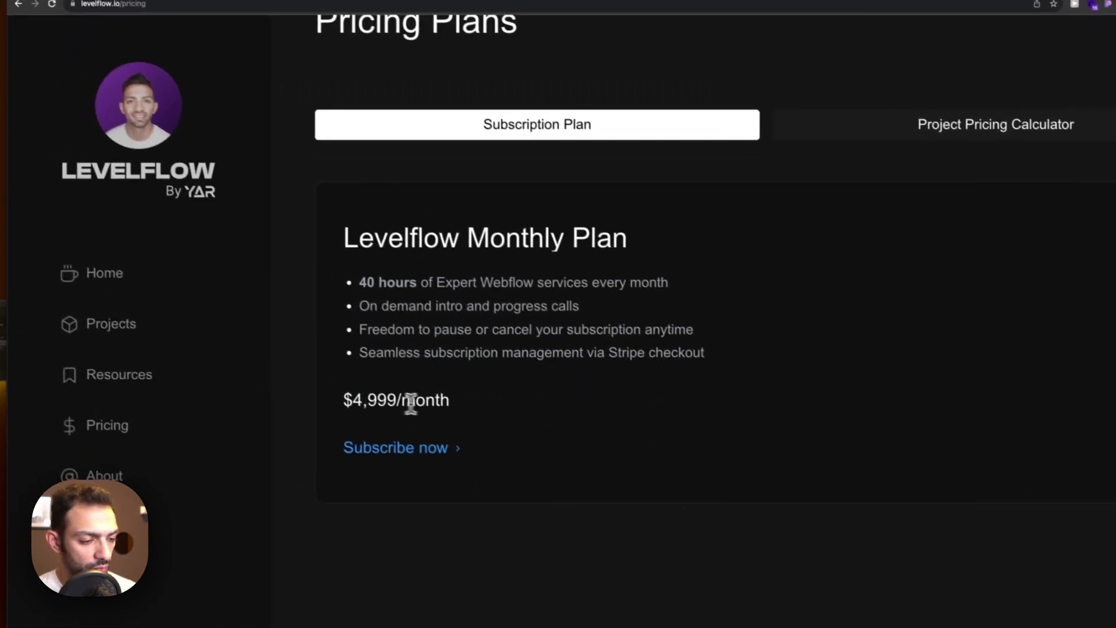
# In the Designer, wrap the word 'month' of the $4,999/month price in a Text Span.
pyautogui.tripleClick(367, 365)
pyautogui.click(366, 365)
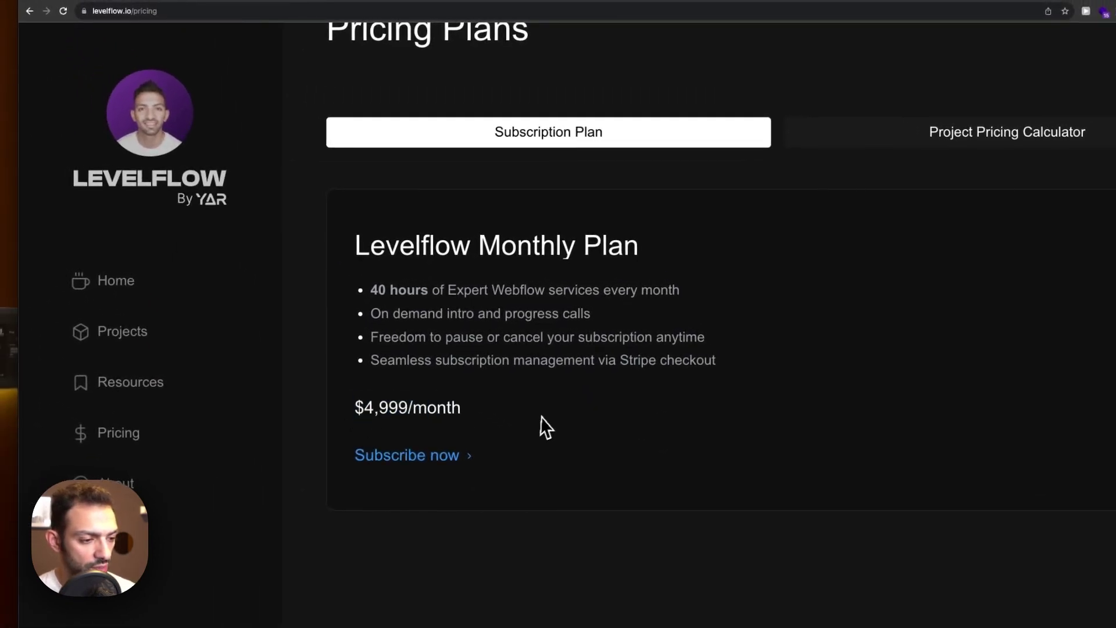
pyautogui.click(137, 11)
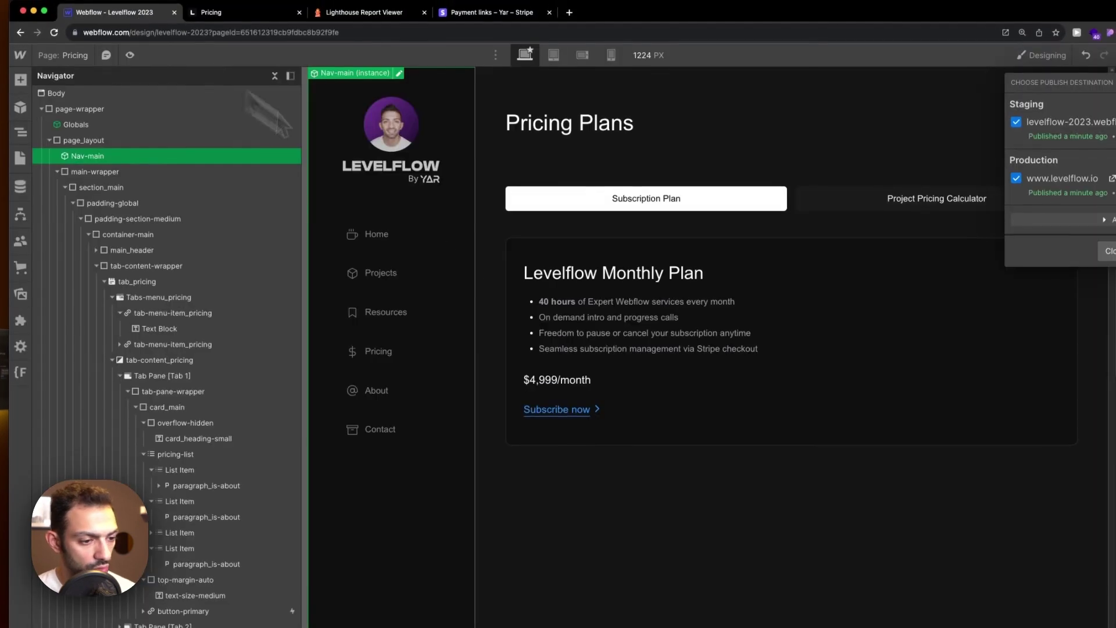
pyautogui.click(566, 363)
pyautogui.click(570, 370)
pyautogui.click(570, 376)
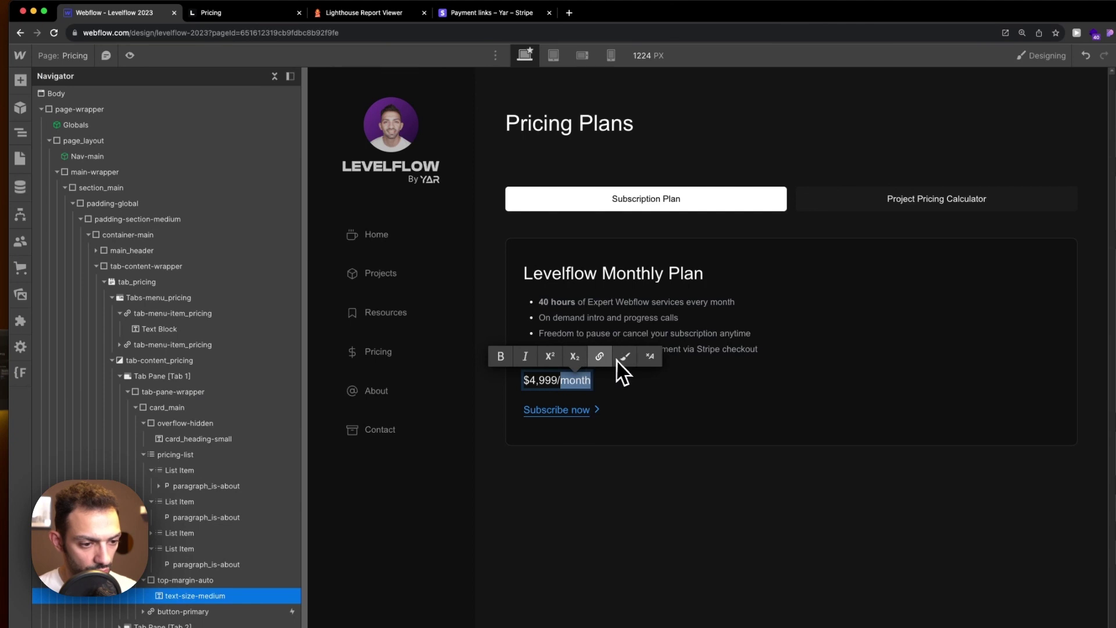
pyautogui.click(626, 355)
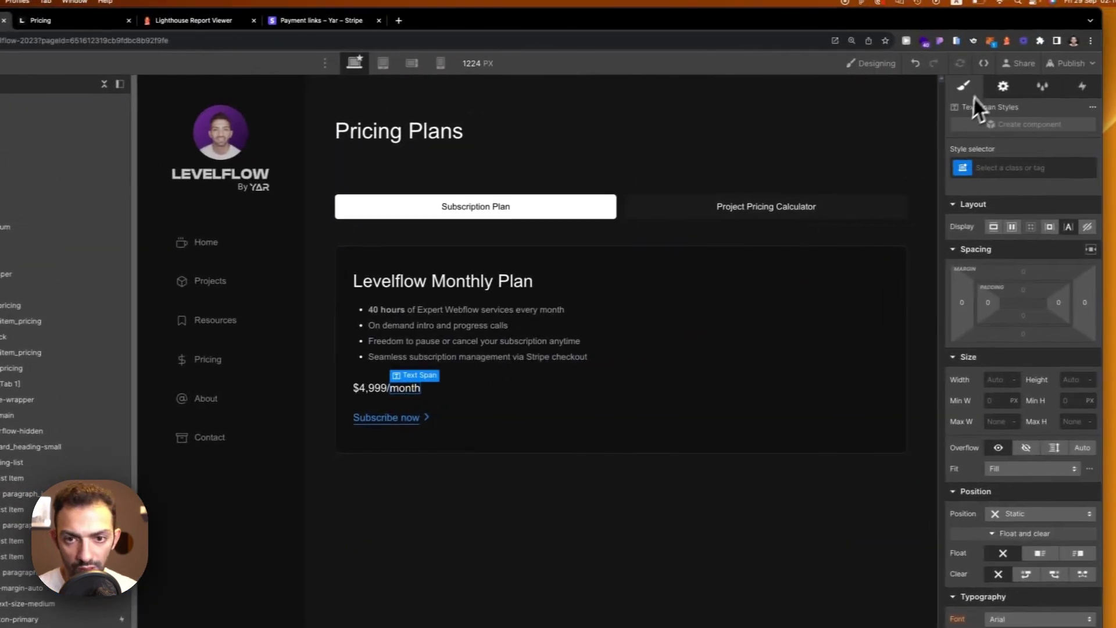
# Give the span a new permonth-span class with Typography Size 0.7 EM.
pyautogui.click(1047, 169)
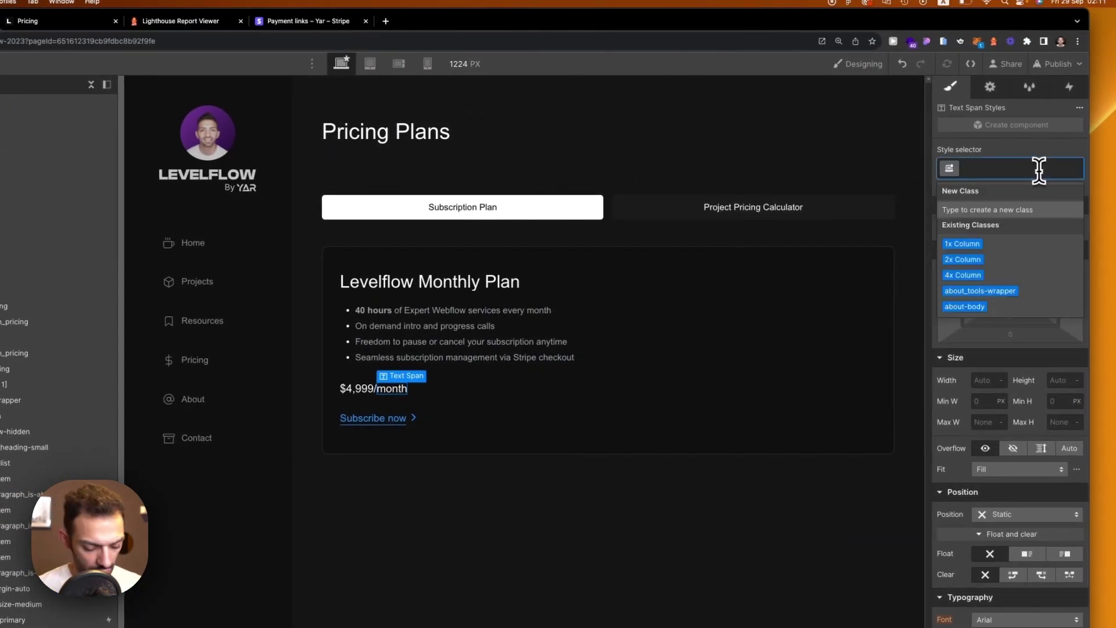
pyautogui.write('smaller9')
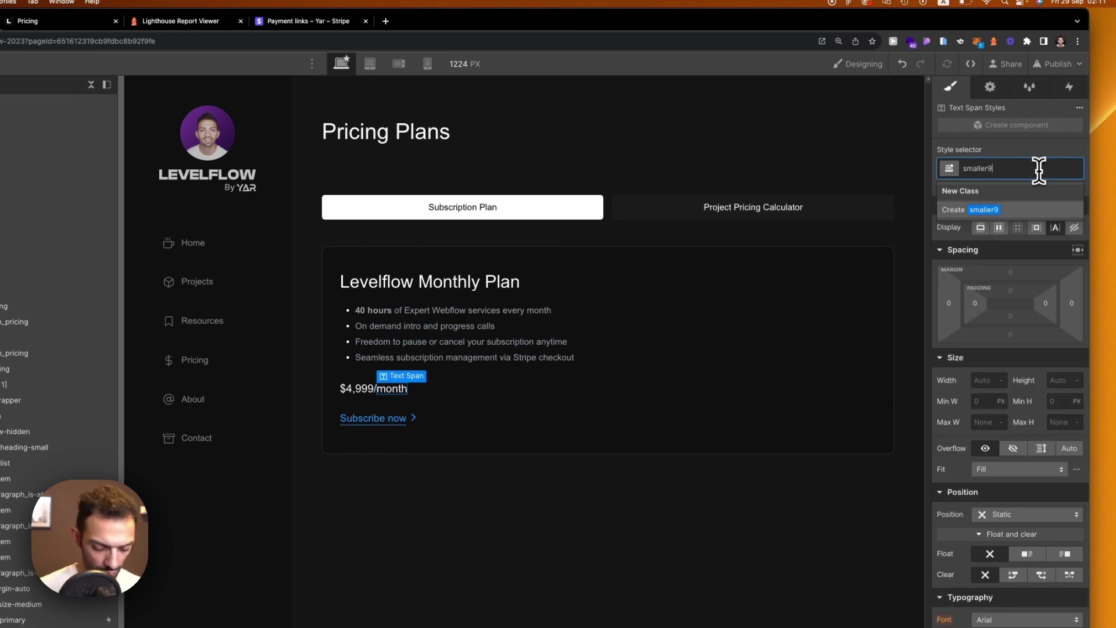
pyautogui.press('super+a')
pyautogui.write('perm')
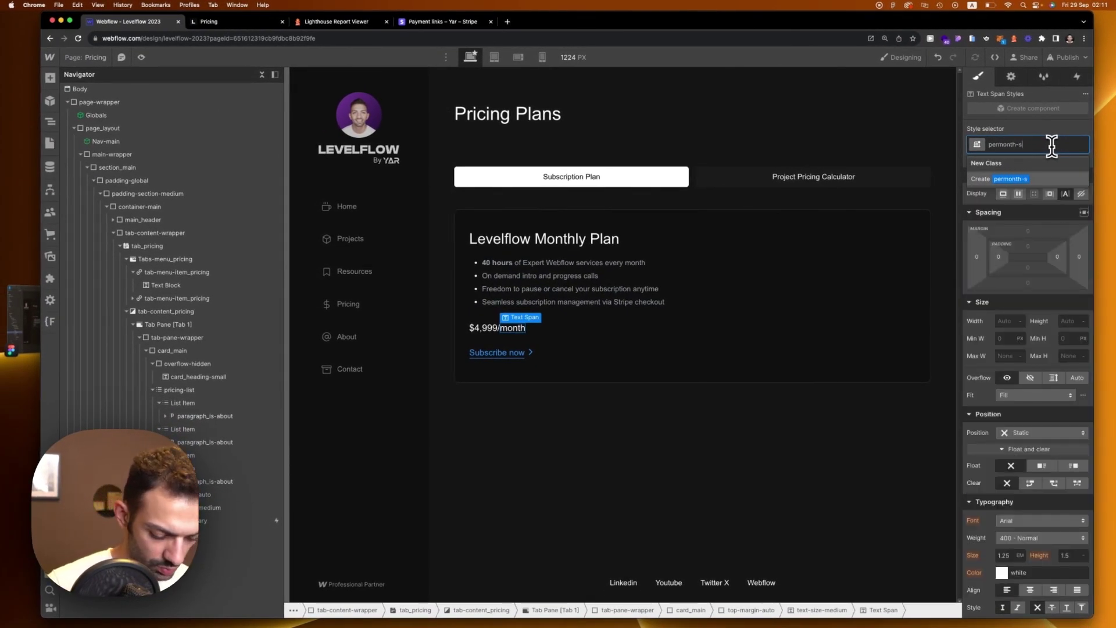
pyautogui.press('Return')
pyautogui.scroll(-3, 1069, 414)
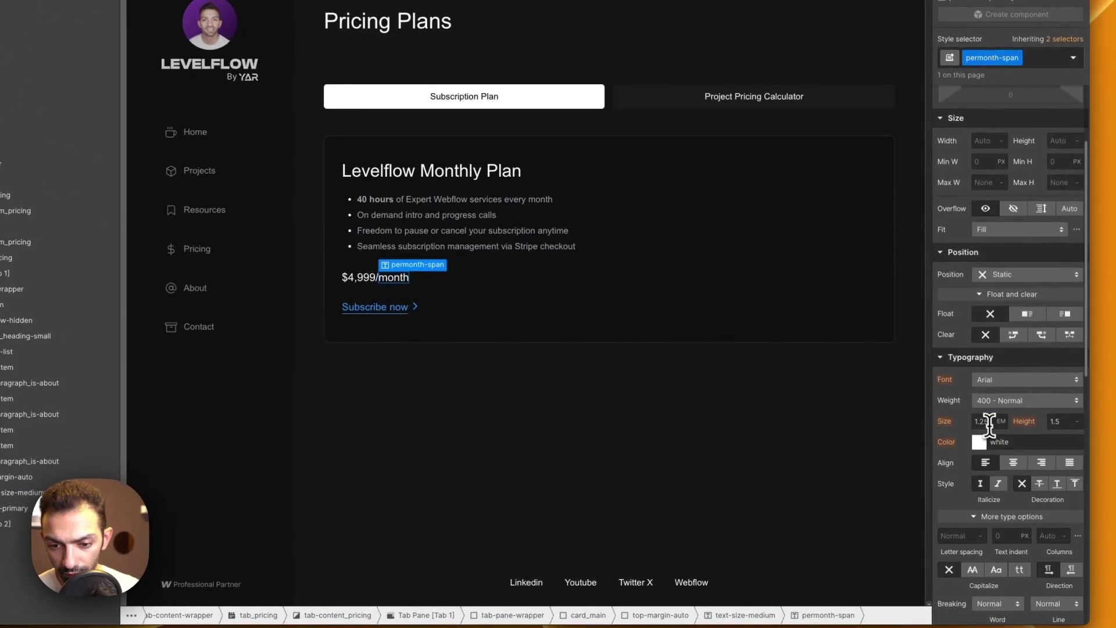
pyautogui.click(988, 422)
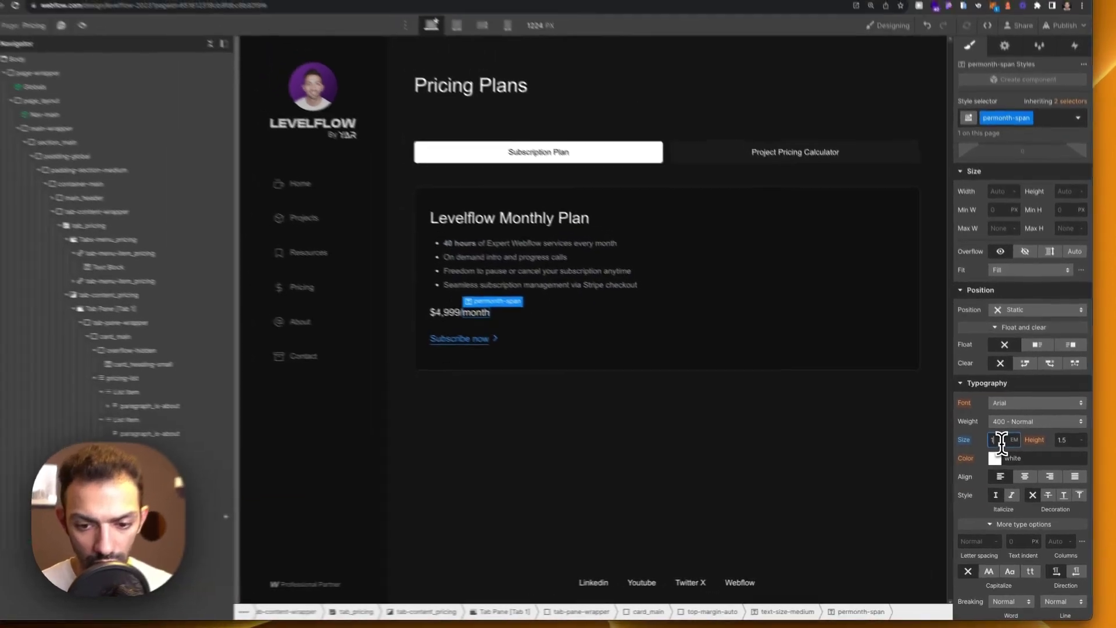
pyautogui.hotkey('alt', 'Down')
pyautogui.hotkey('alt', 'Down')
pyautogui.hotkey('alt', 'Down')
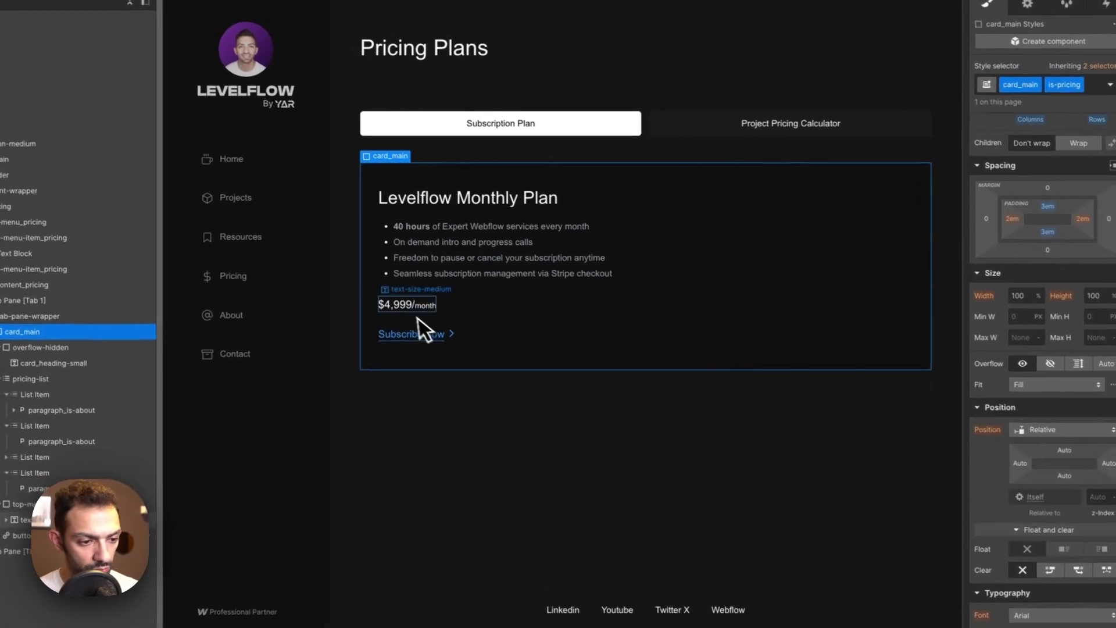
# Reselect the /month span on the pricing card and open its text colour setting.
pyautogui.click(1097, 476)
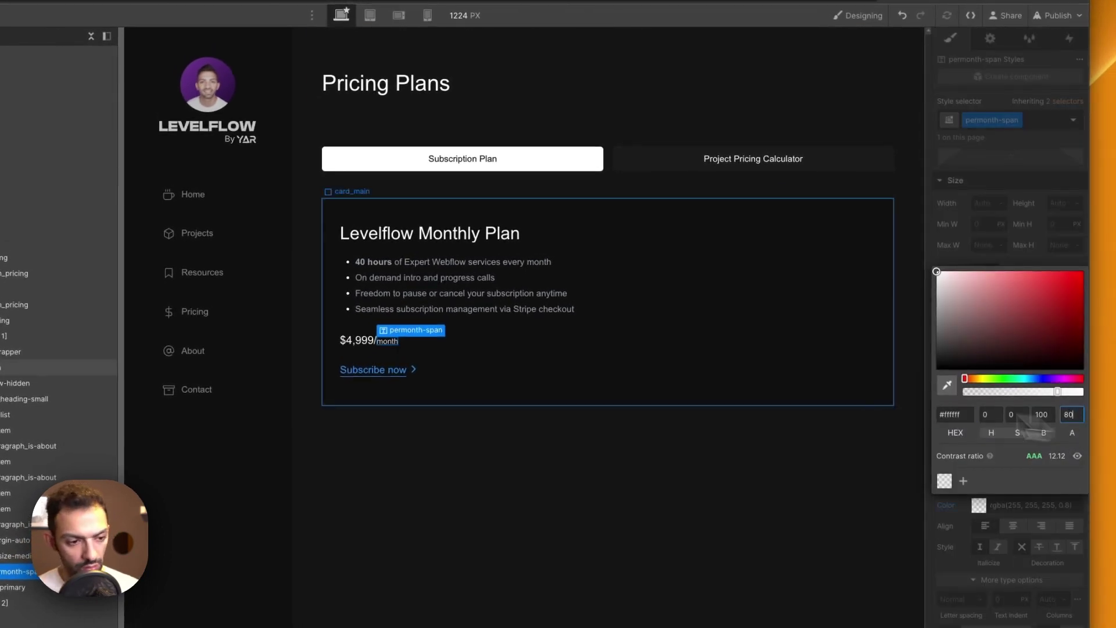
pyautogui.click(717, 391)
pyautogui.click(667, 419)
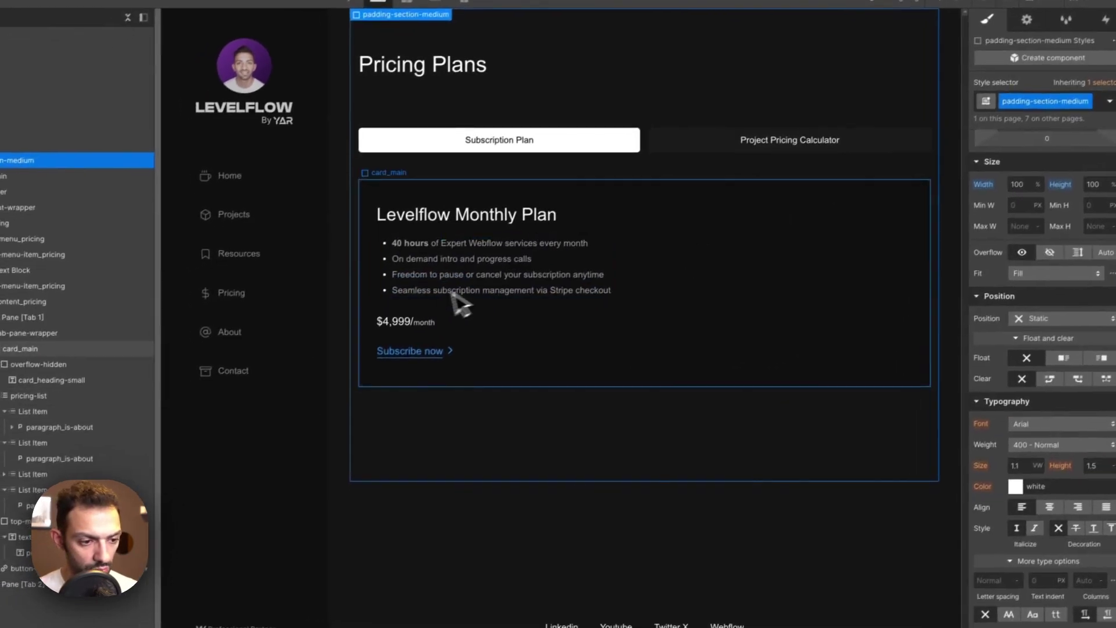
pyautogui.click(434, 323)
pyautogui.click(1035, 487)
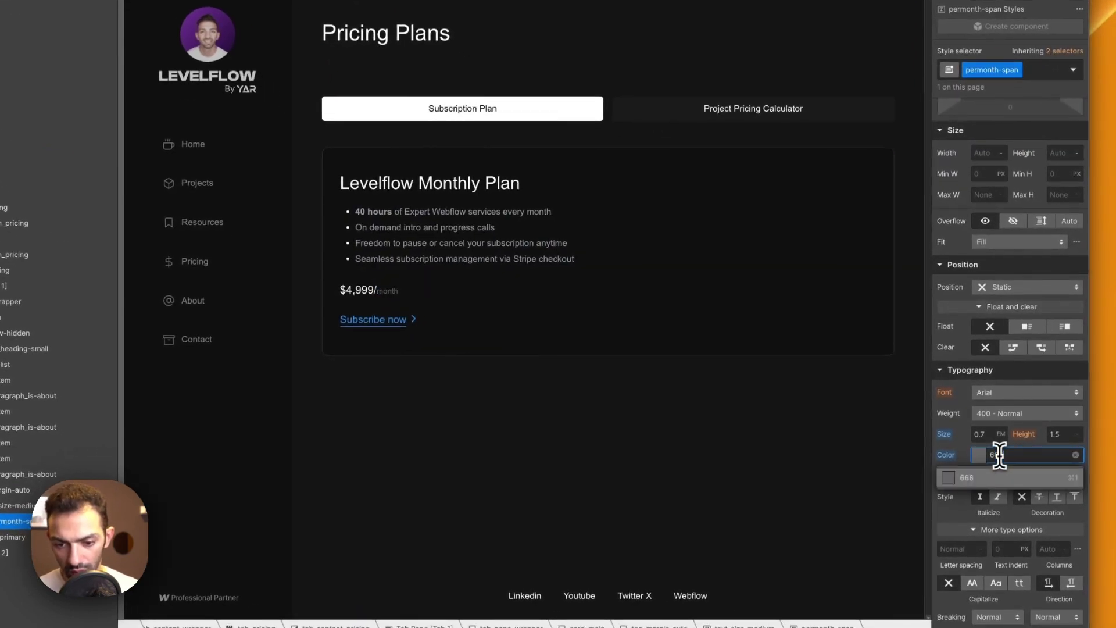
pyautogui.click(522, 317)
pyautogui.click(496, 259)
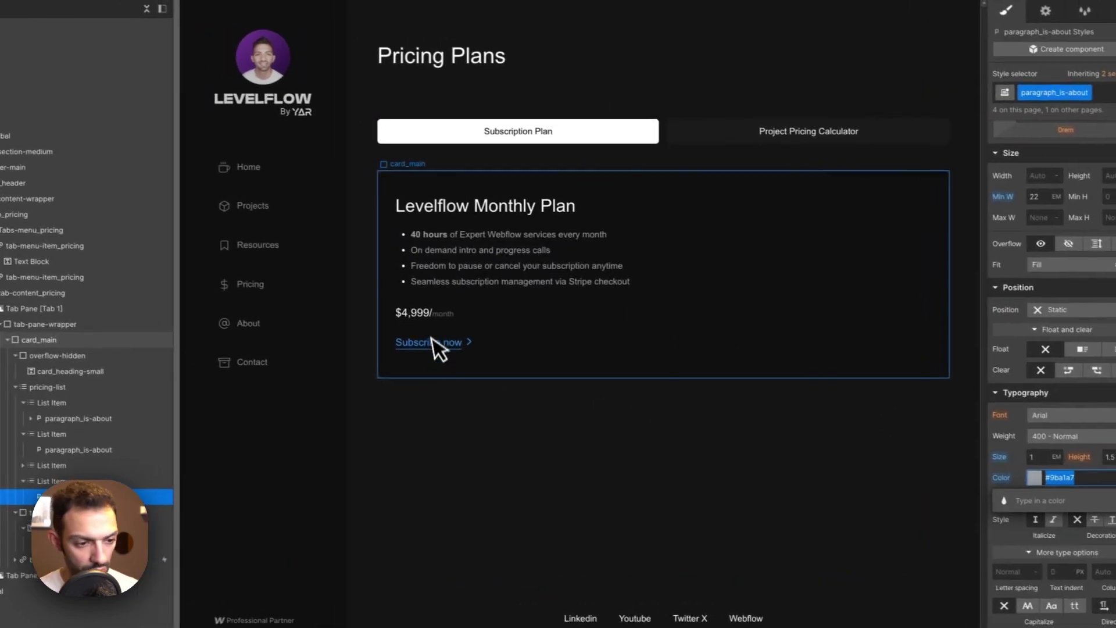
# Set the /month suffix colour to #a1a1a7 and save it as a 'Dark Grey' swatch.
pyautogui.click(399, 304)
pyautogui.click(1020, 469)
pyautogui.write('a1a1a7')
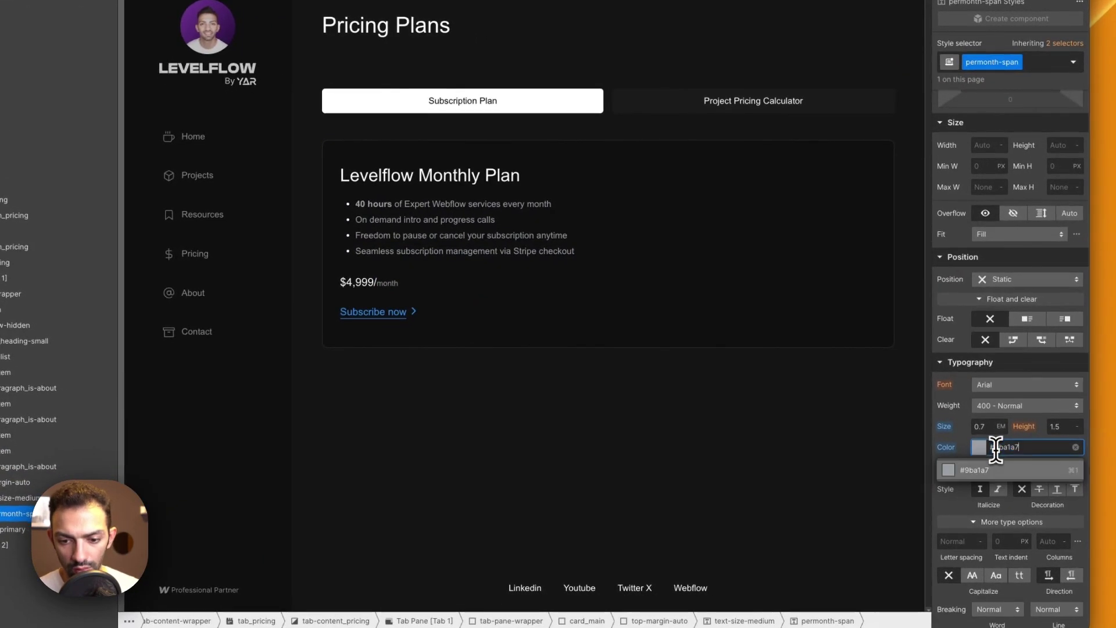
pyautogui.press('Return')
pyautogui.click(987, 450)
pyautogui.click(963, 424)
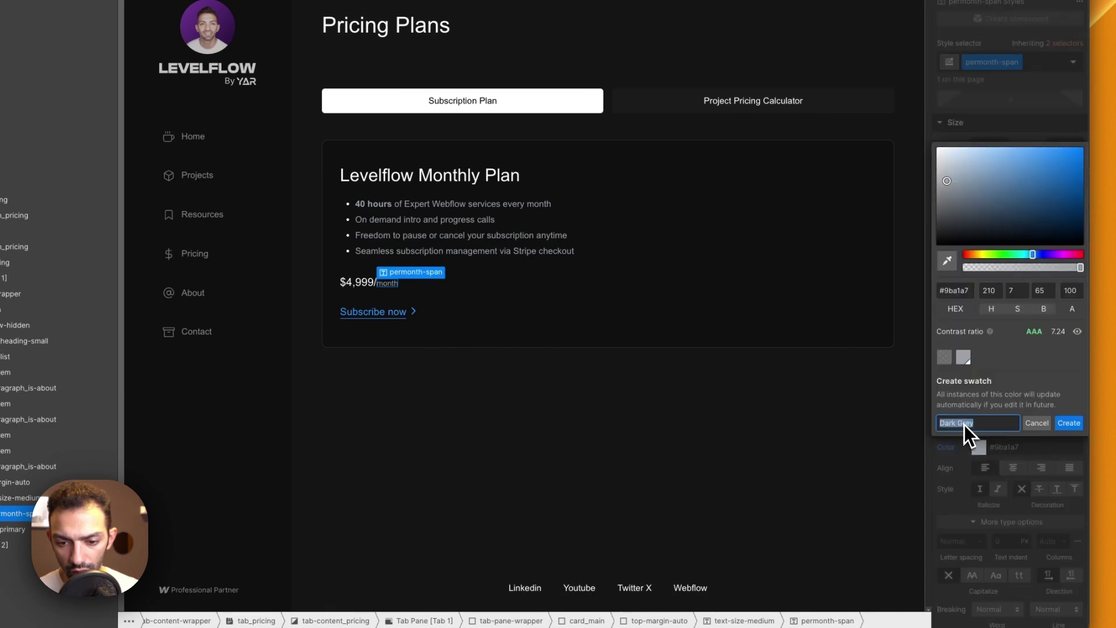
pyautogui.click(1066, 423)
pyautogui.click(847, 431)
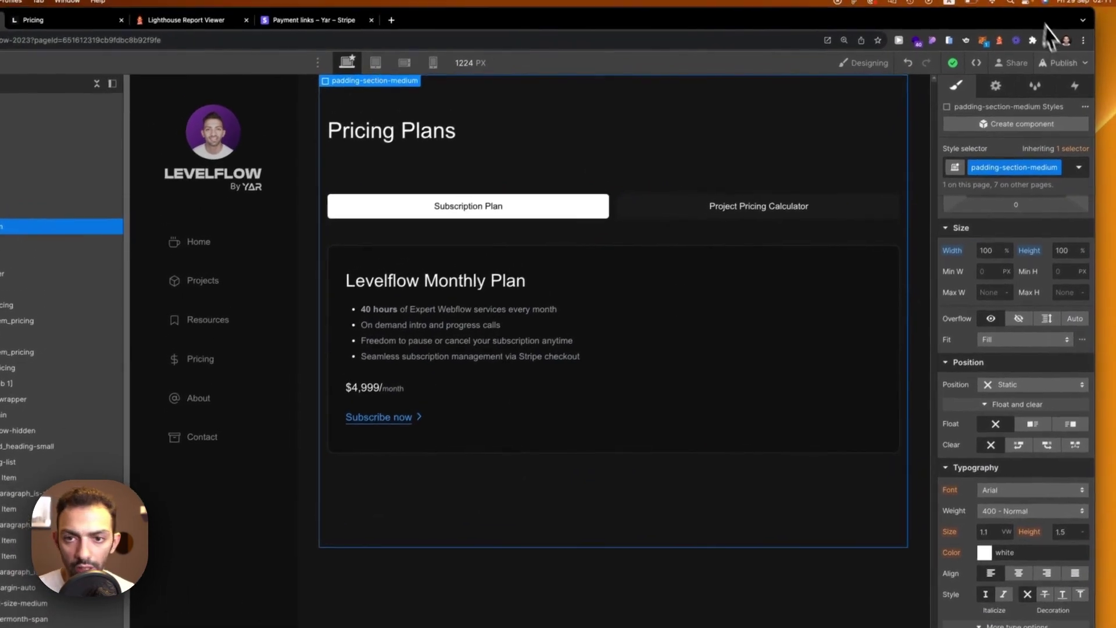
# Republish the site to the selected domains and view the live Pricing page.
pyautogui.click(1076, 39)
pyautogui.click(988, 264)
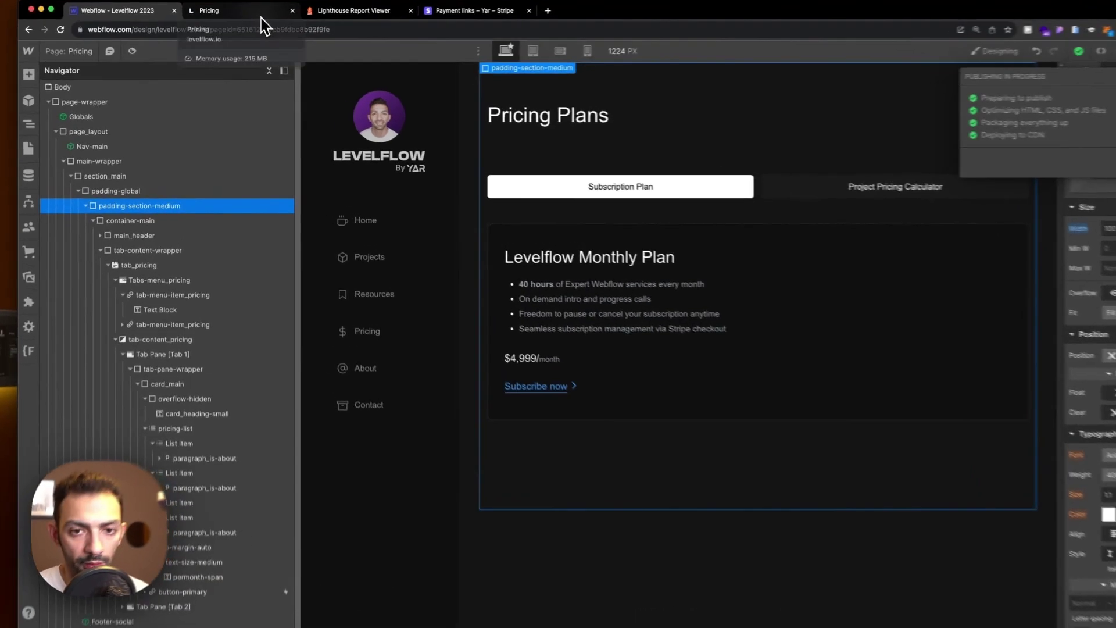
pyautogui.click(256, 23)
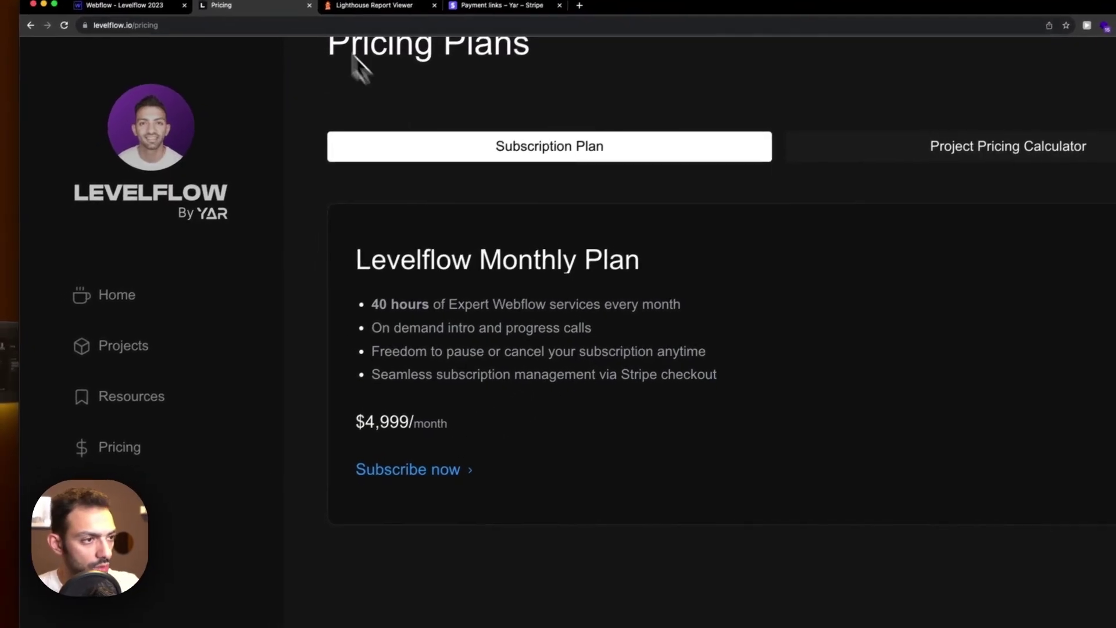
# Check the Lighthouse report scores of 95, 99, 100, 100, then return to Pricing.
pyautogui.click(361, 5)
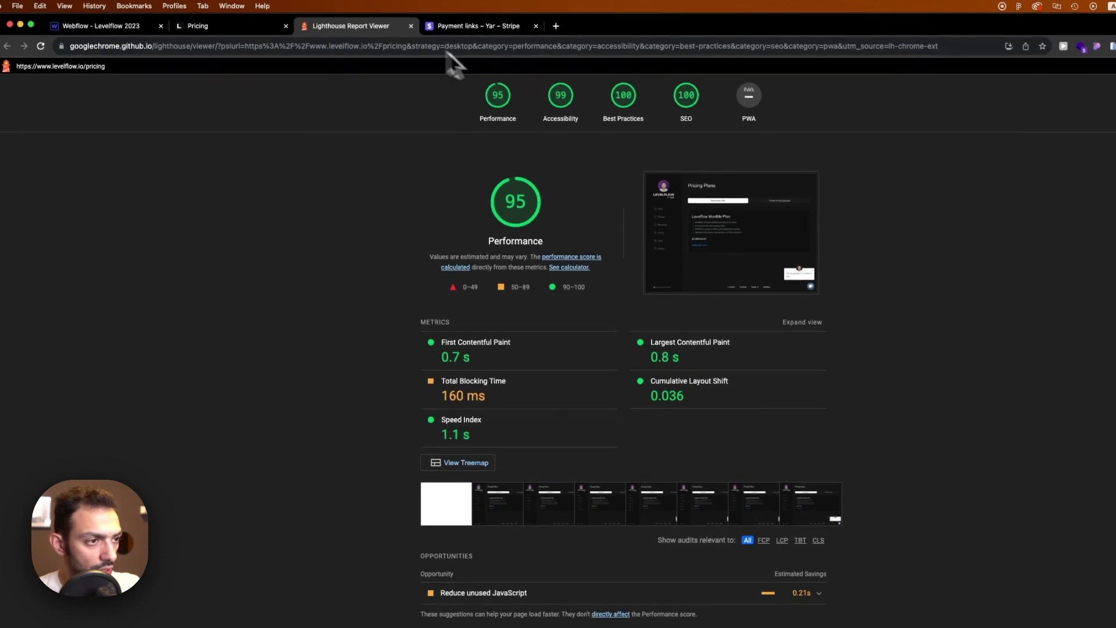
pyautogui.scroll(-3, 506, 488)
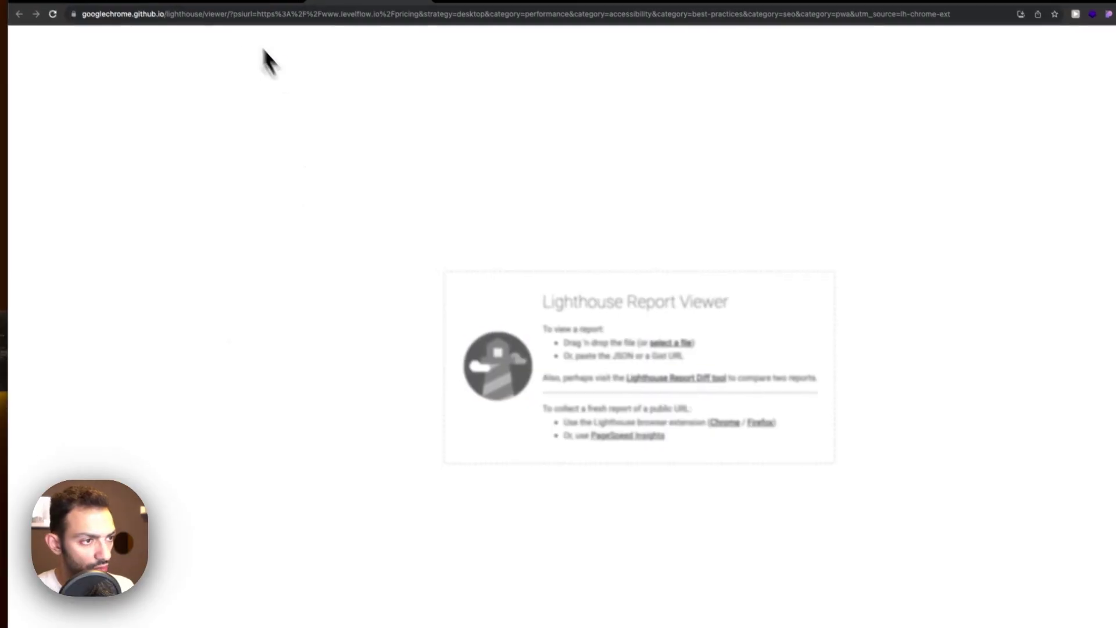
pyautogui.click(262, 6)
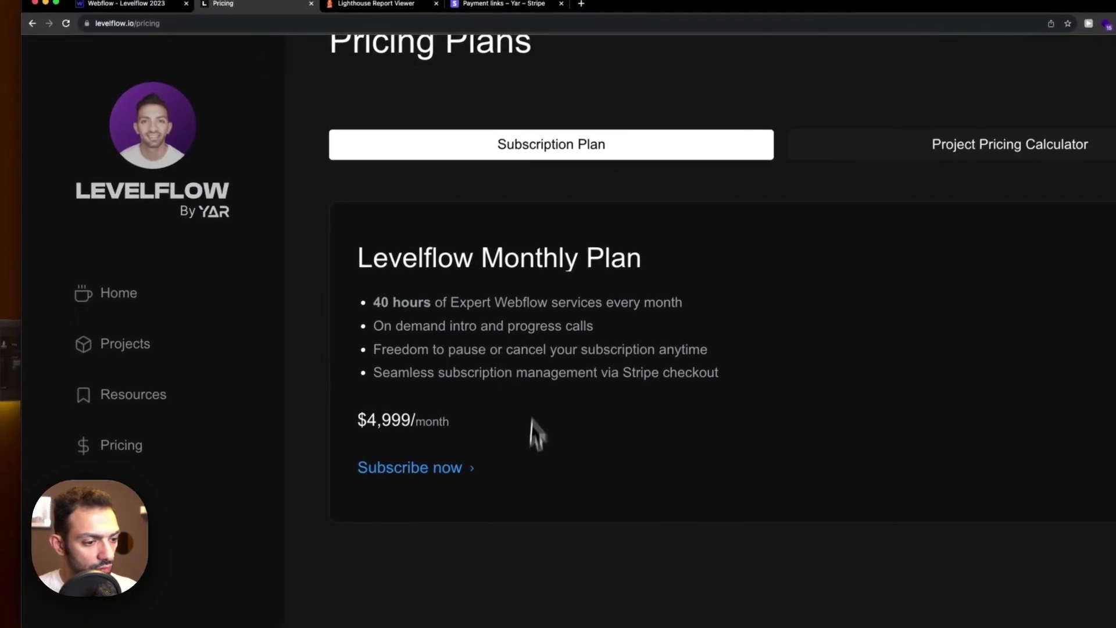
# Open the €4,999.00-per-month Levelflow Subscription checkout via Subscribe now, review it, and return to Pricing.
pyautogui.click(453, 466)
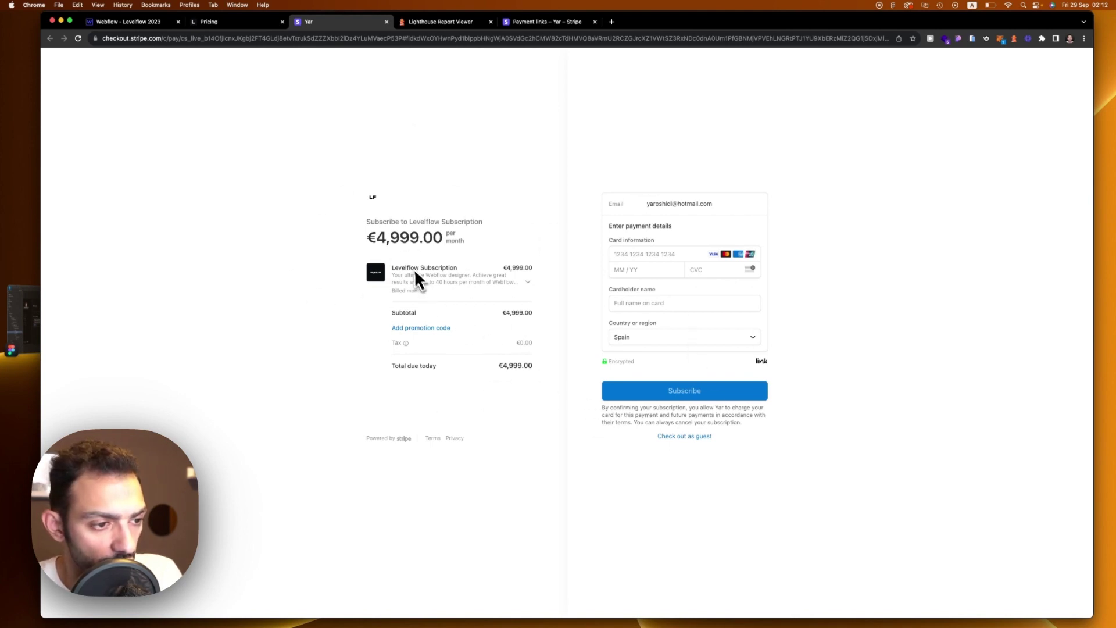
pyautogui.doubleClick(400, 237)
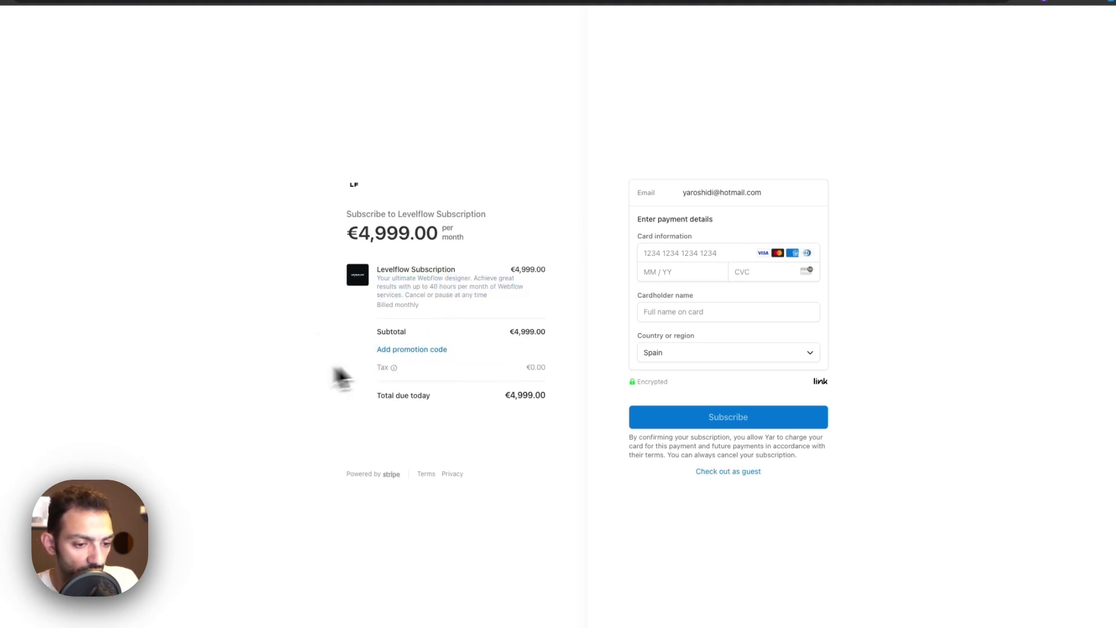
pyautogui.click(692, 254)
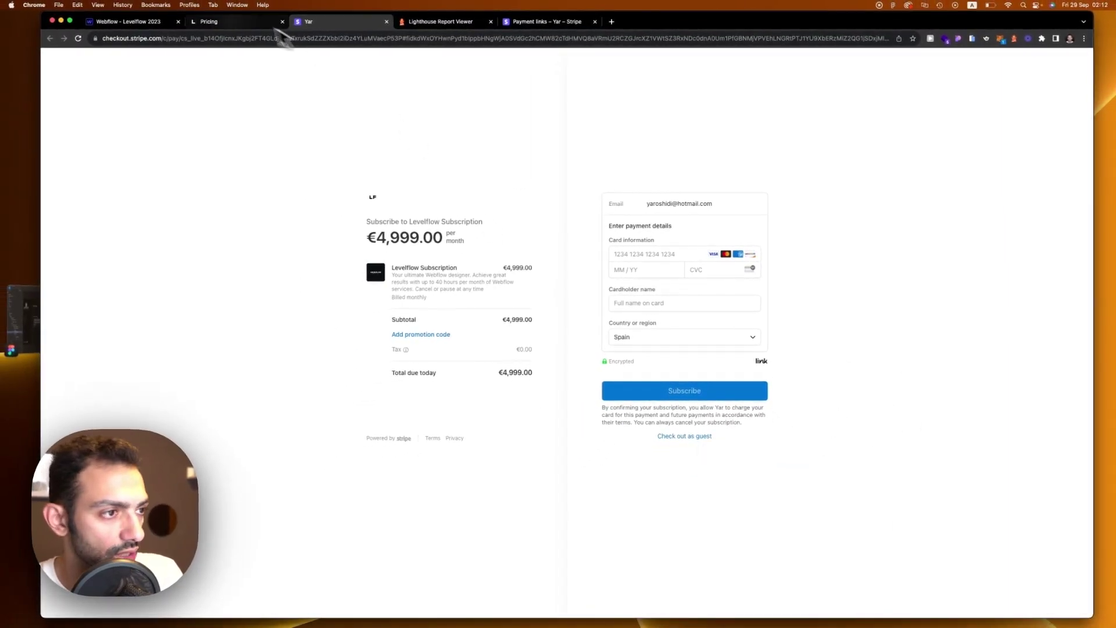
pyautogui.tripleClick(655, 204)
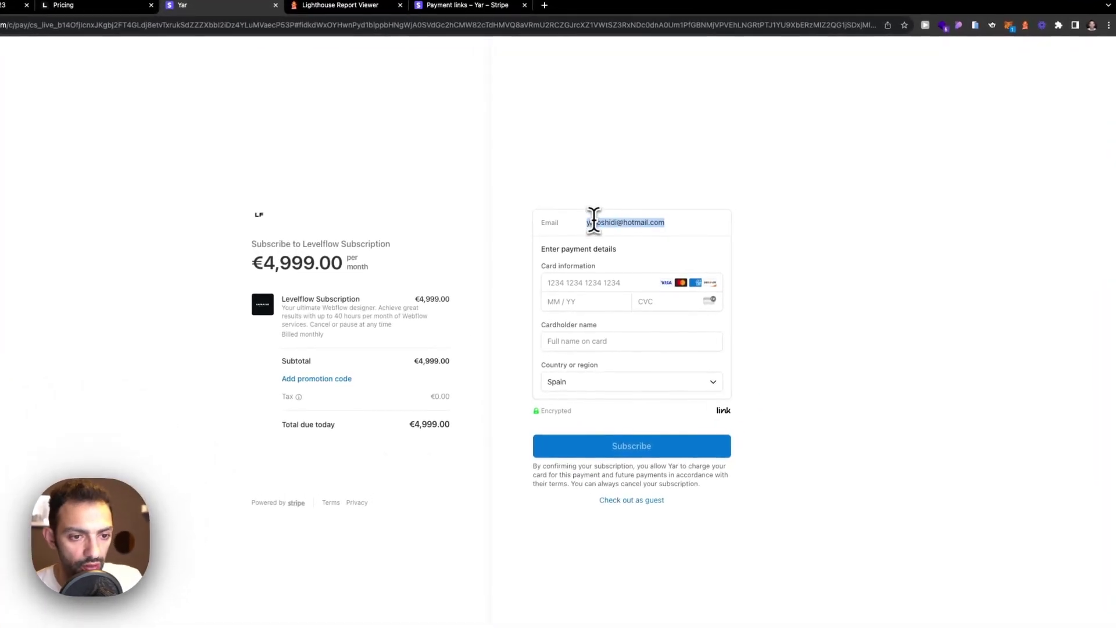
pyautogui.click(782, 190)
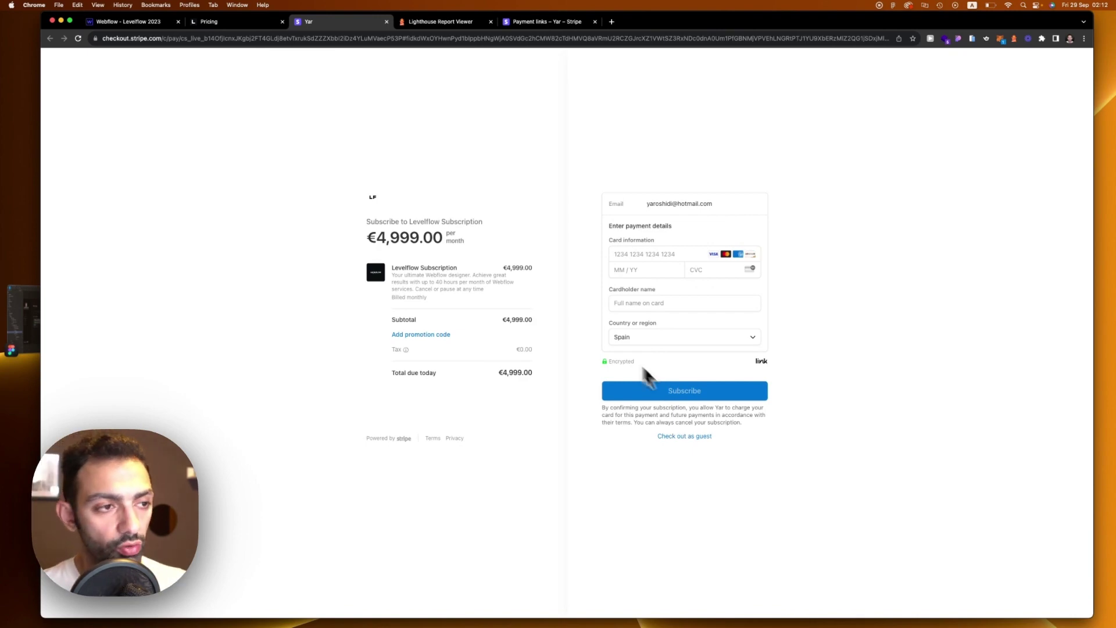
pyautogui.click(269, 22)
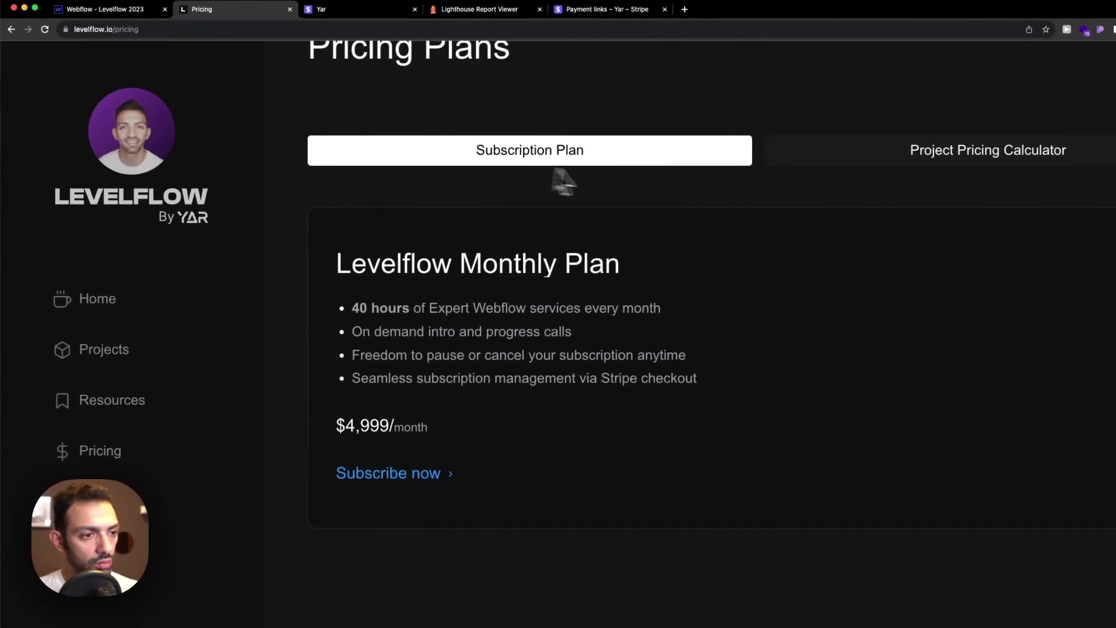
pyautogui.scroll(2, 633, 122)
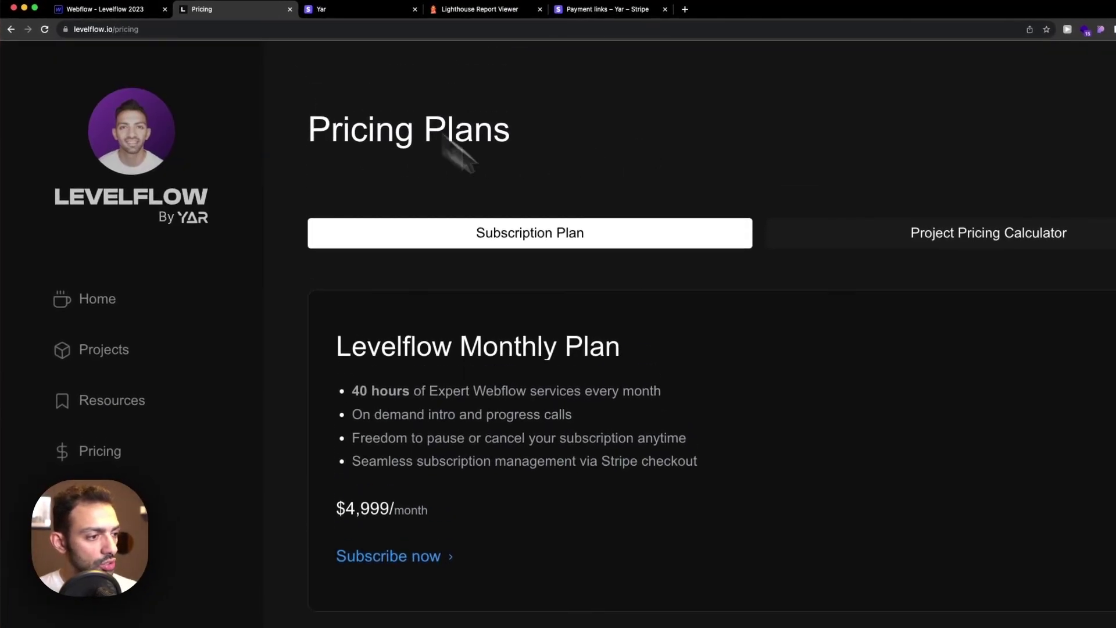